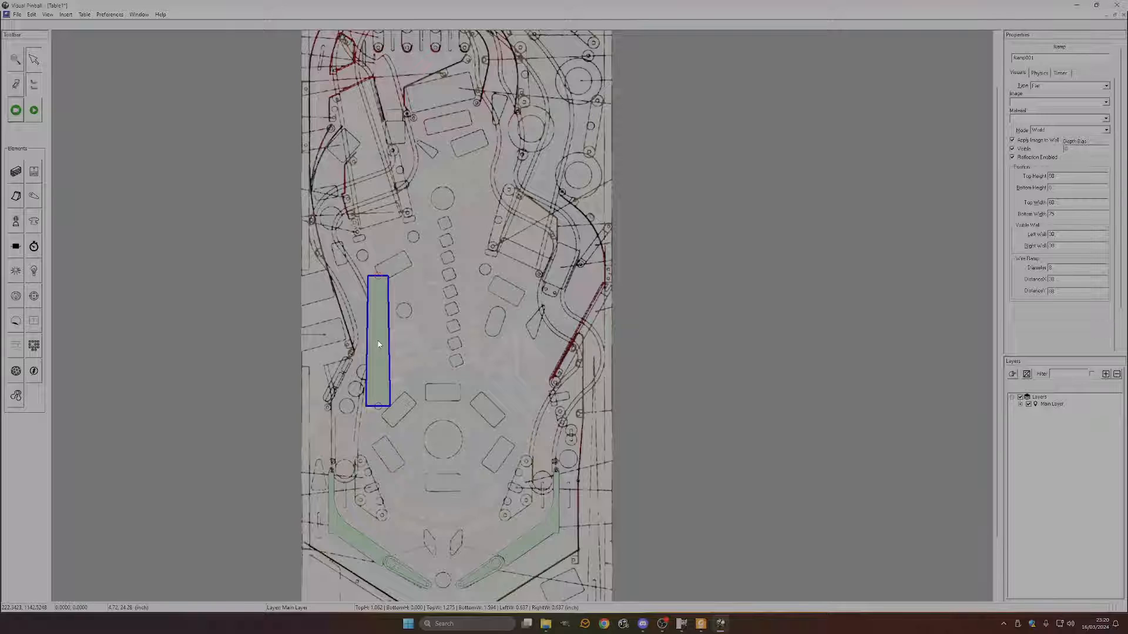
- Move the flat ramp to the middle of the playfield and set its top and bottom widths to 60 and both heights to 75
drag(377, 330, 439, 323)
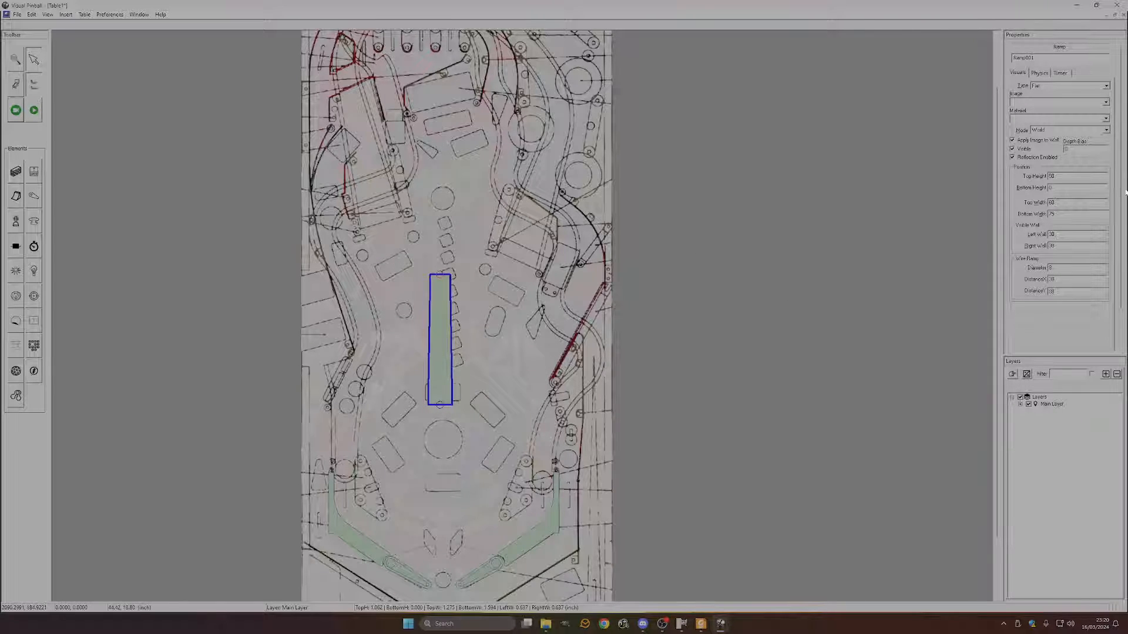
double_click(1052, 202)
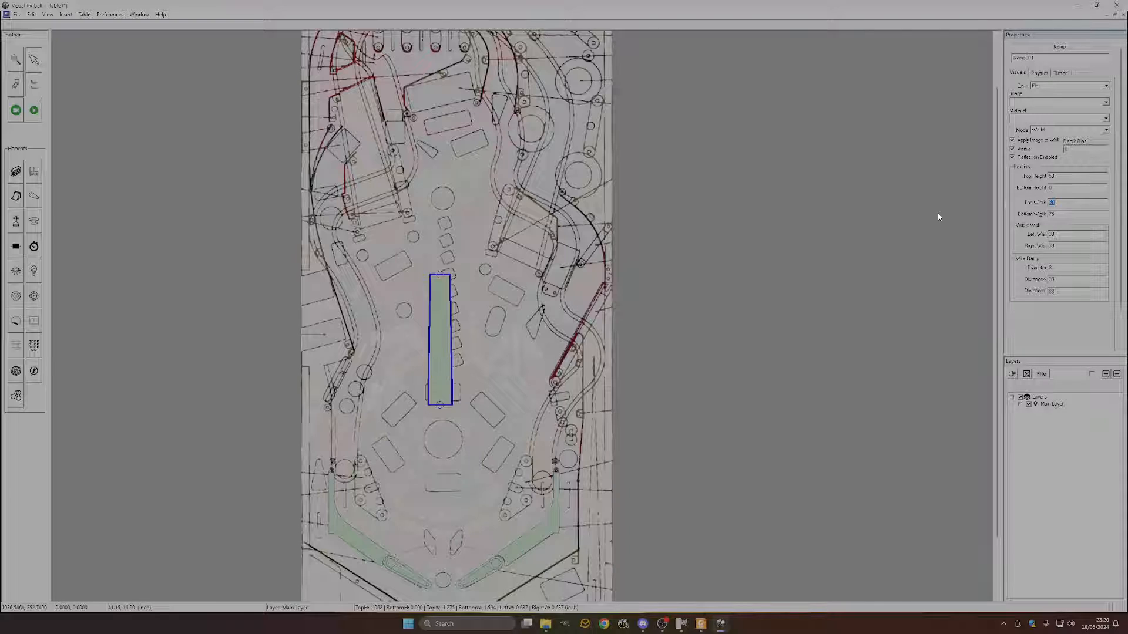
text(60)
key(Return)
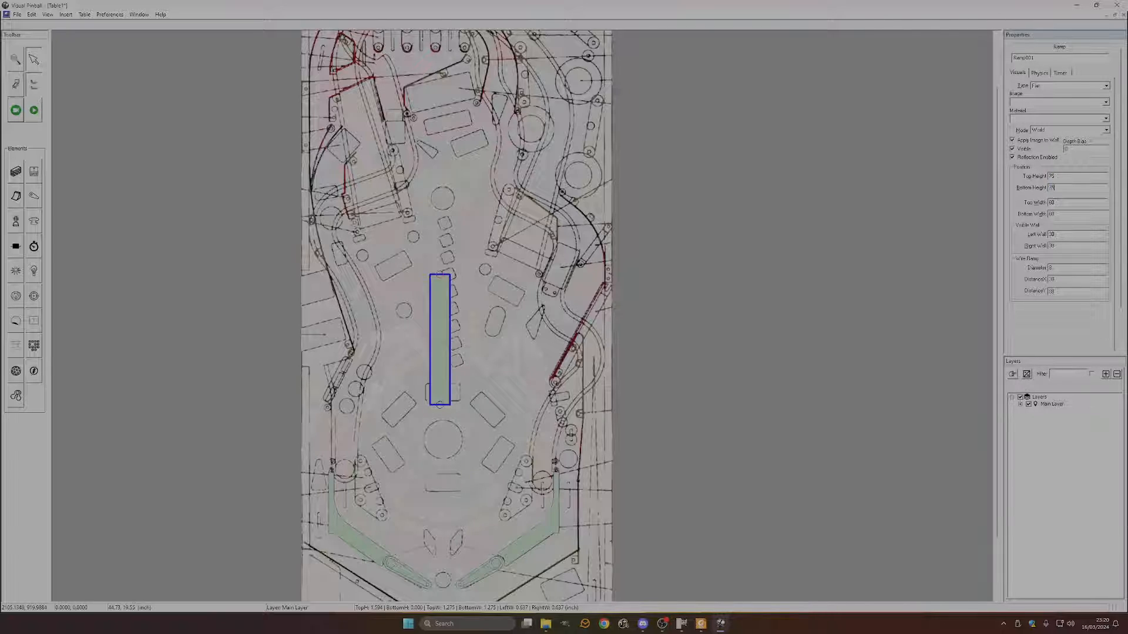
key(Return)
click(1057, 90)
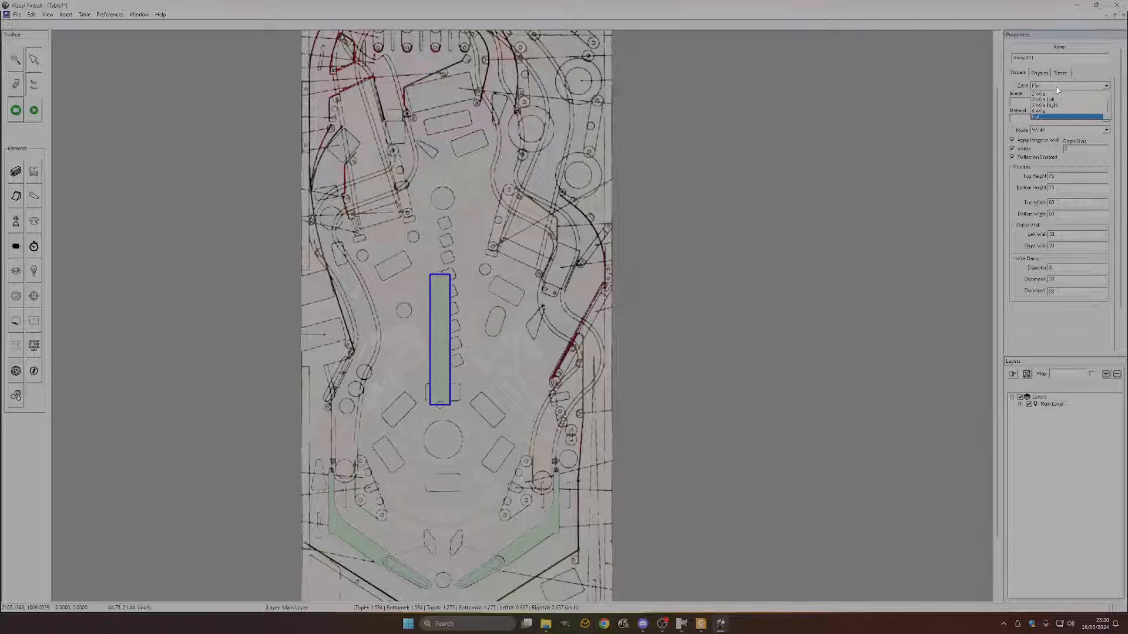
click(1056, 87)
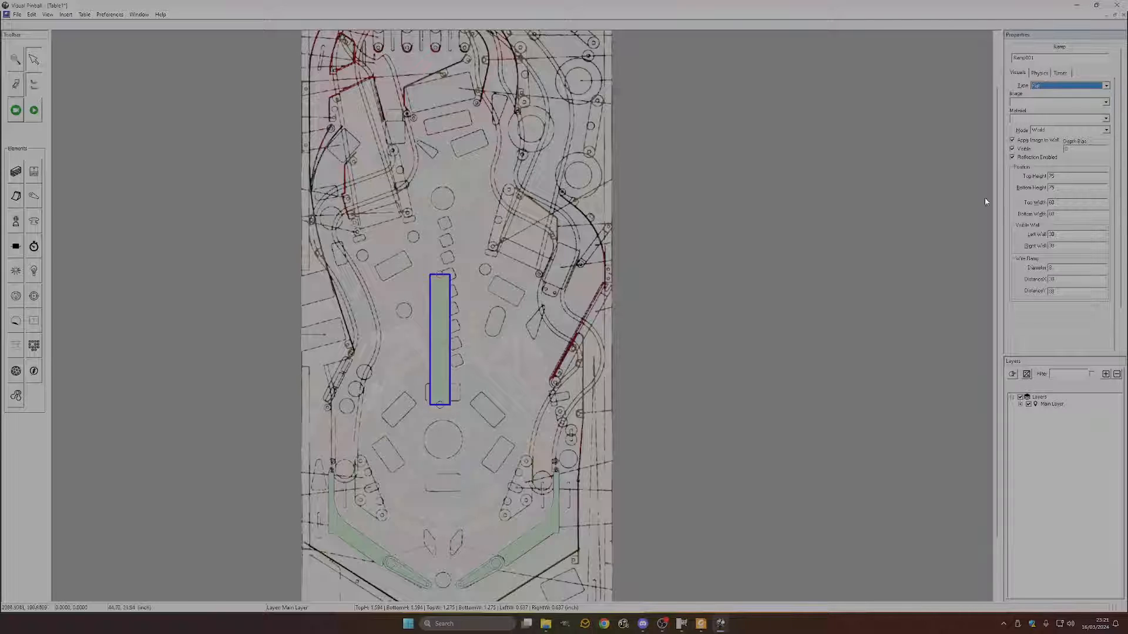
- Place the ramp over the left inlane and stretch its upper end to the top of the left ramp outline
drag(441, 360, 345, 414)
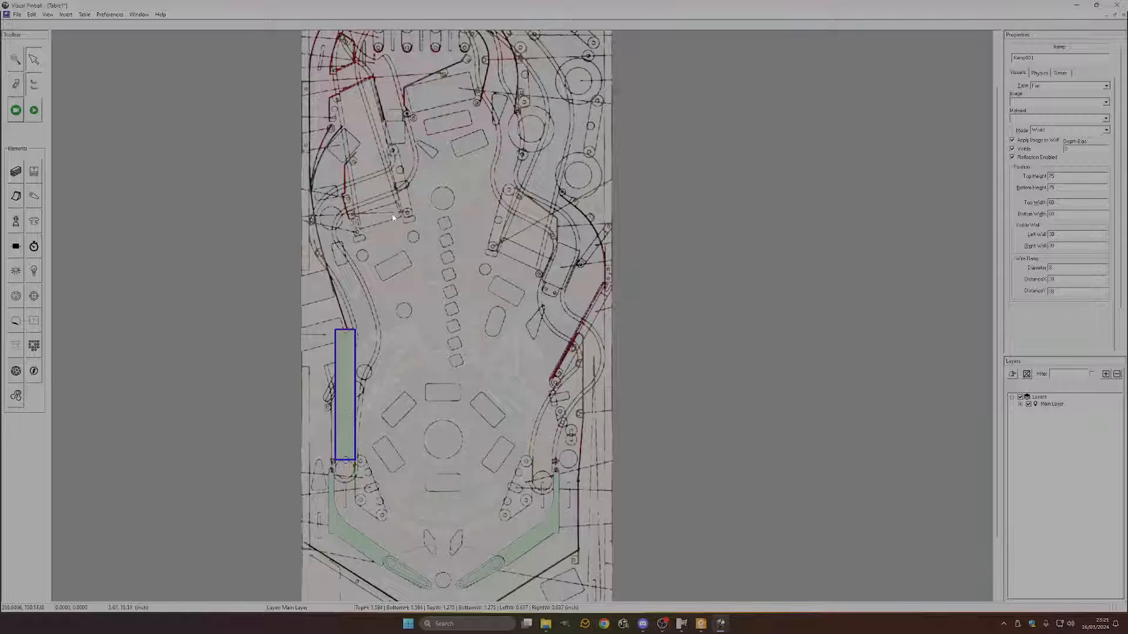
scroll(399, 217, up, 1)
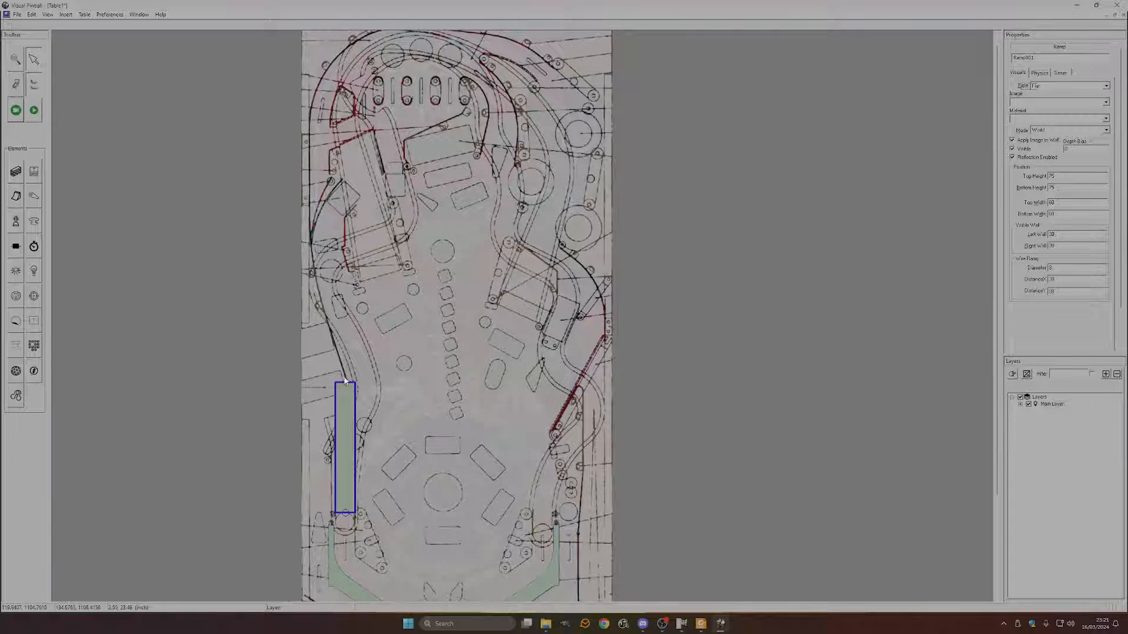
drag(345, 385, 377, 114)
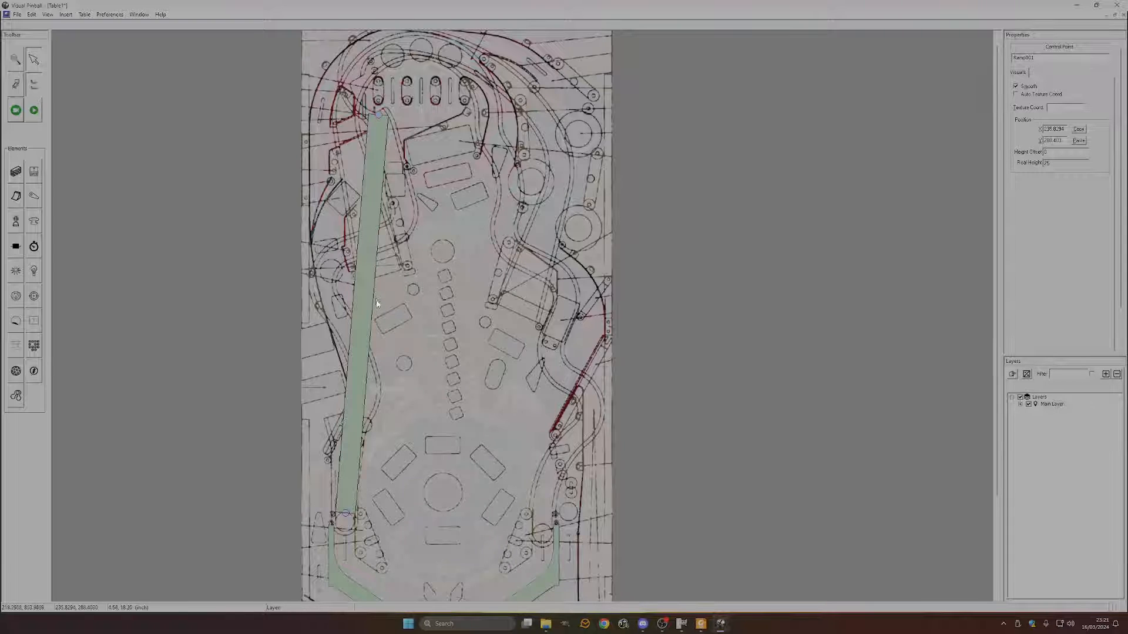
- Add a control point to the ramp, place it at the upper bend of the blueprint outline and turn off its smoothing
right_click(368, 247)
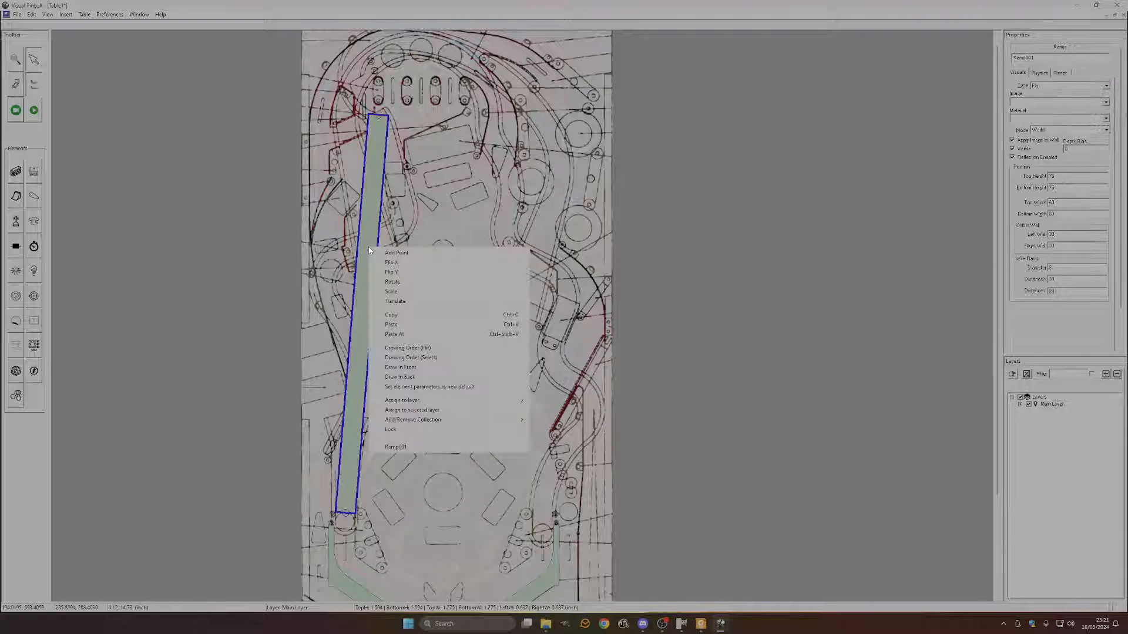
click(382, 257)
drag(372, 247, 402, 206)
right_click(402, 203)
click(409, 206)
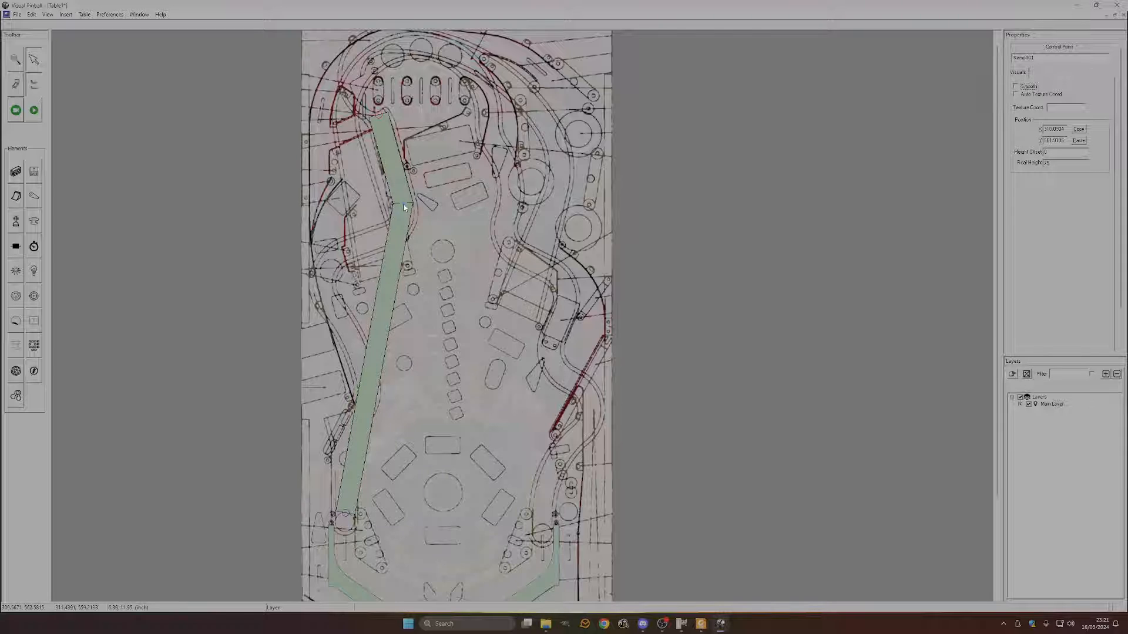
- Add two control points to the lower part of the ramp and align them with the left inlane curve on the blueprint
right_click(364, 442)
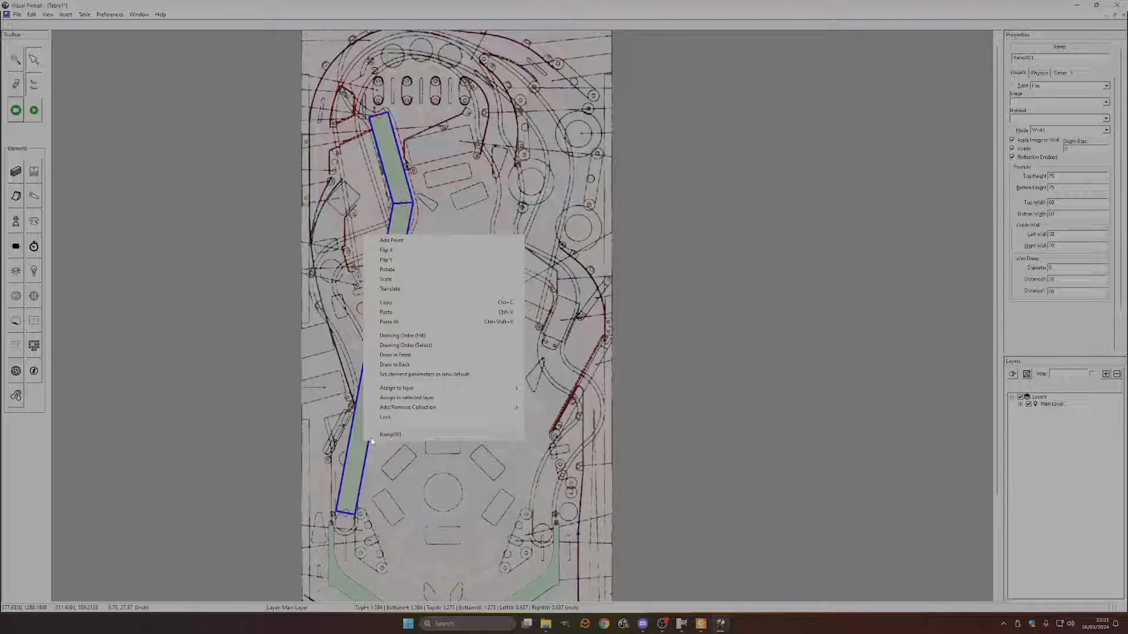
click(392, 241)
mouse_move(357, 441)
mouse_down()
mouse_move(342, 448)
mouse_move(347, 456)
mouse_move(347, 432)
mouse_move(357, 430)
mouse_move(349, 449)
mouse_up()
key(ctrl+z)
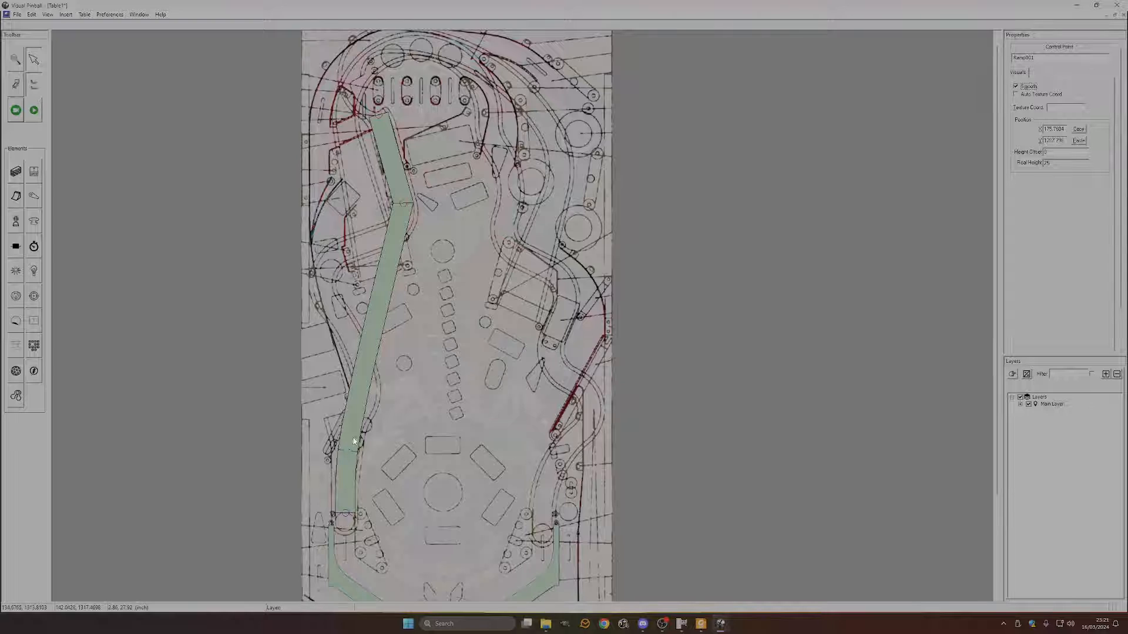
right_click(353, 441)
click(374, 402)
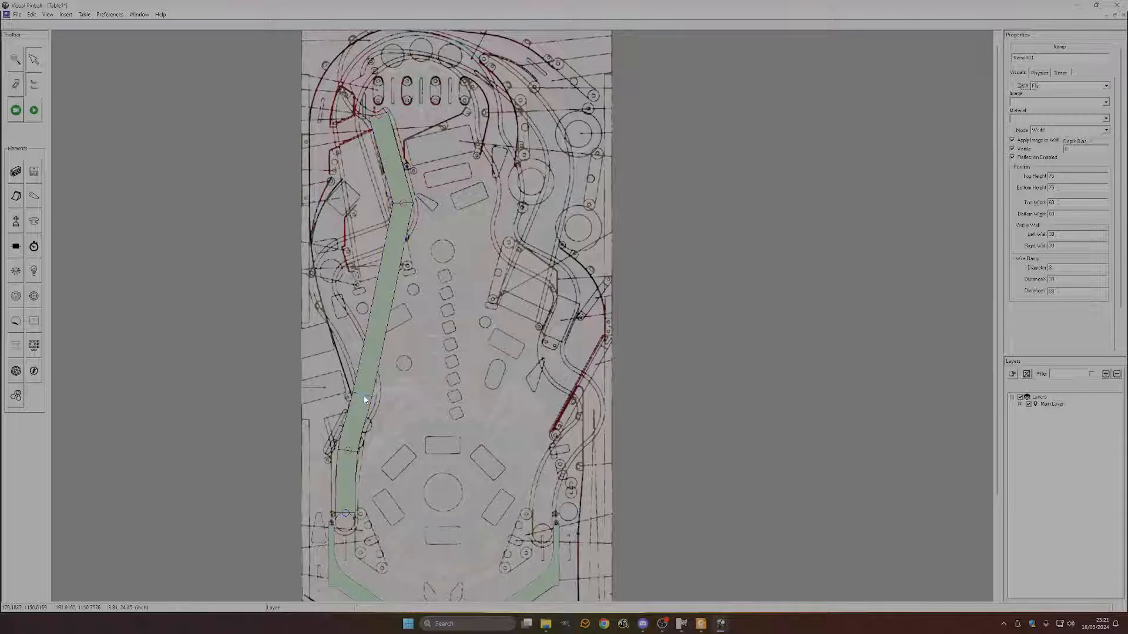
drag(364, 400, 369, 398)
- Add two control points above the lower curve, placing one just above it and one at the outline's bulge beside the left wall
right_click(381, 342)
click(394, 349)
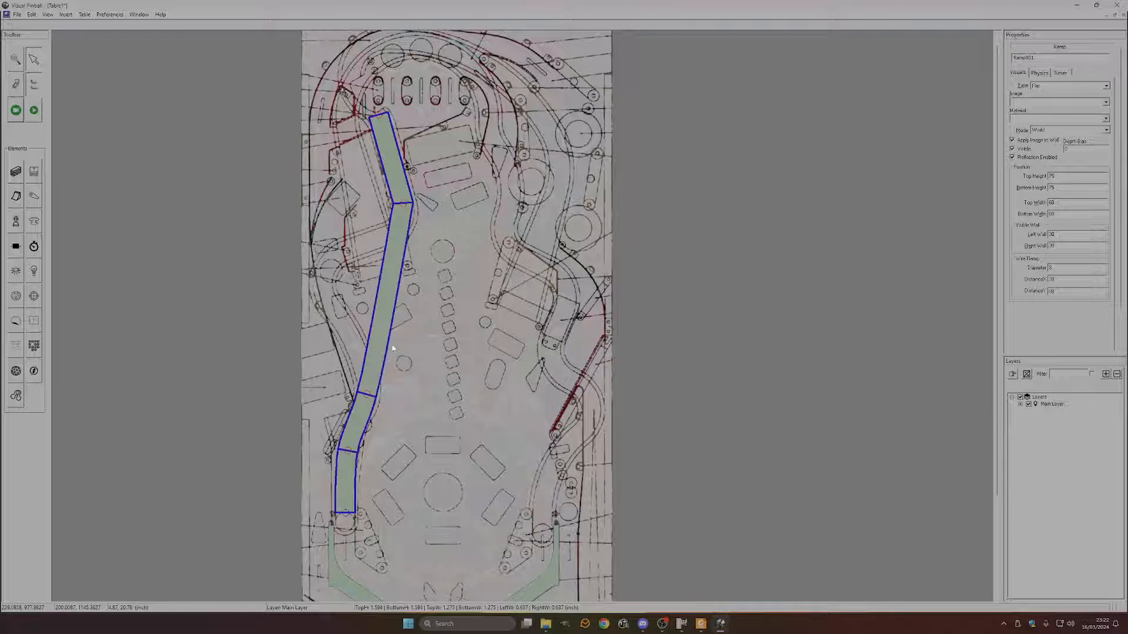
drag(379, 342, 361, 370)
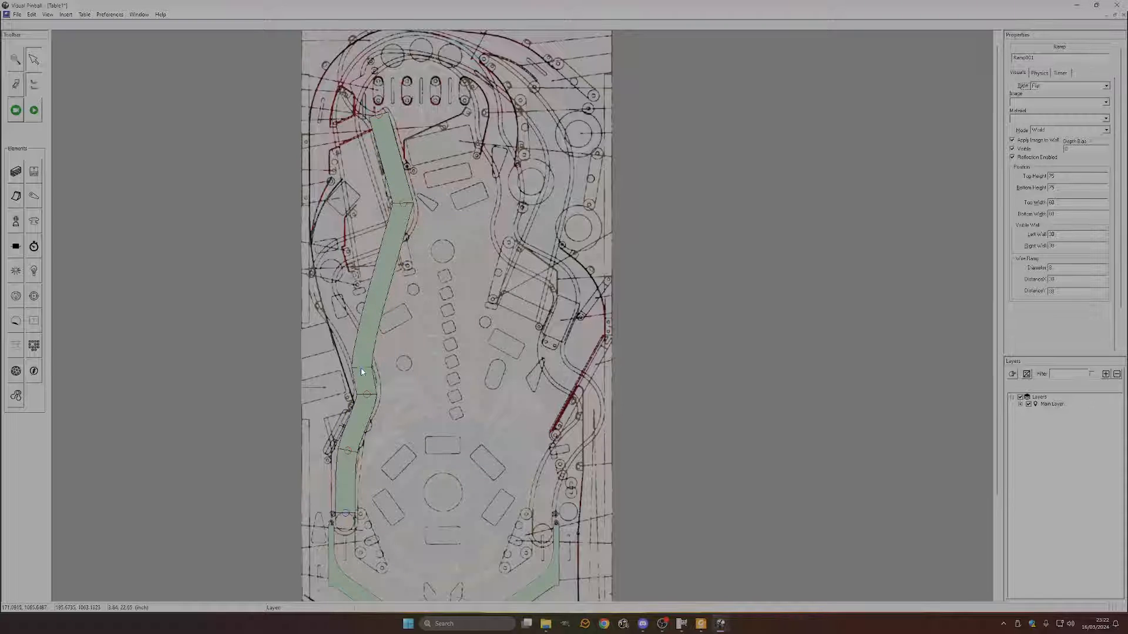
right_click(371, 307)
click(383, 313)
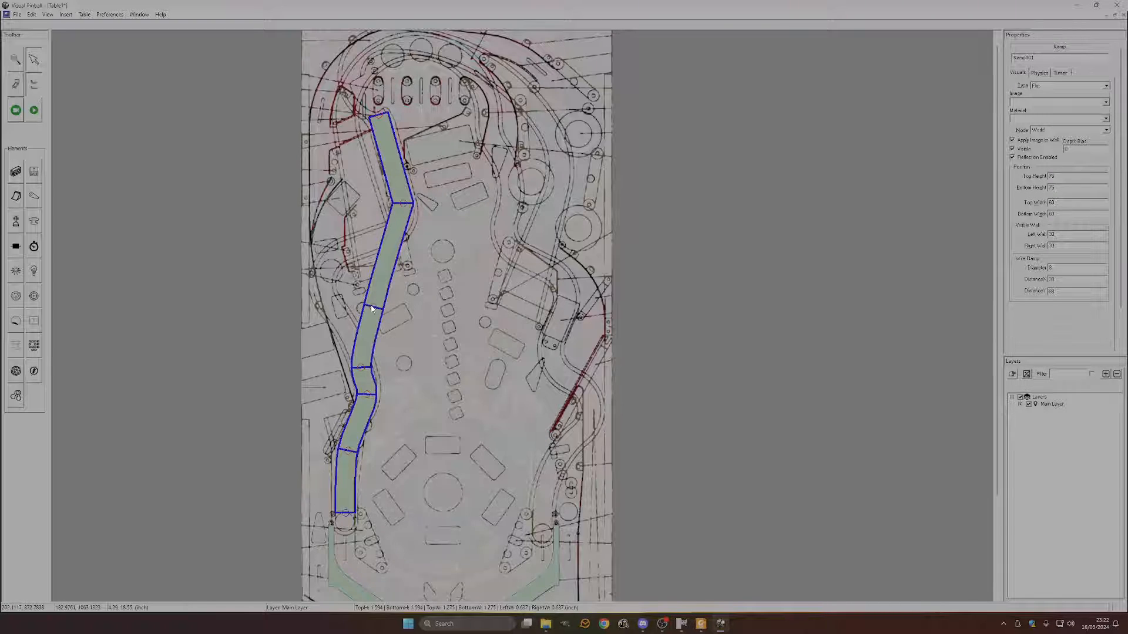
drag(372, 308, 323, 273)
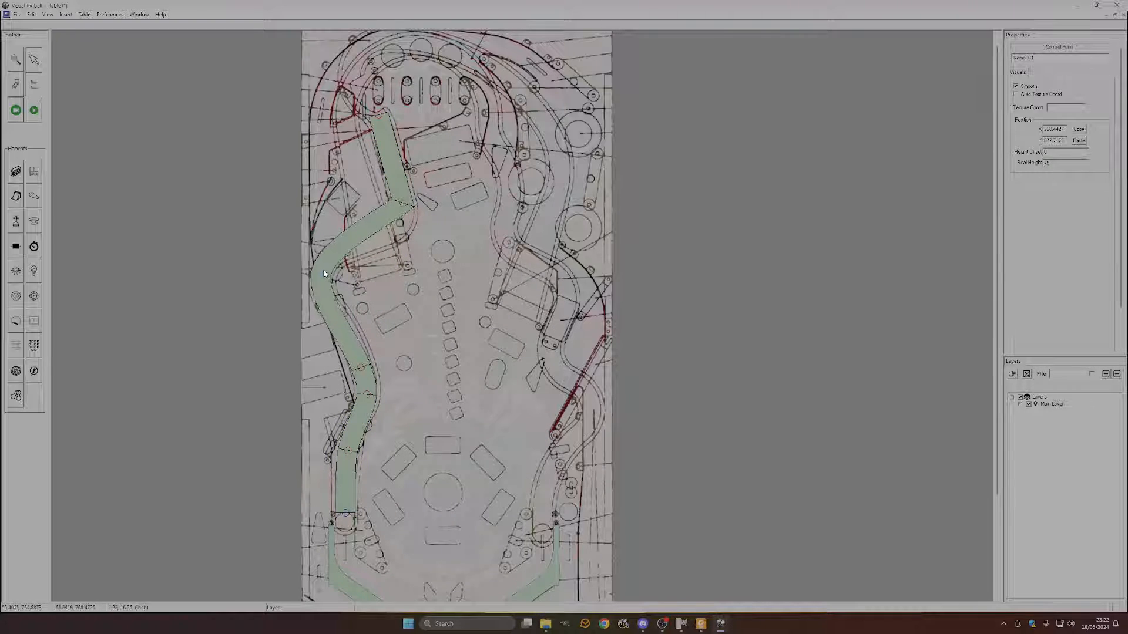
- Add two control points between the left wall bulge and the upper bend so the ramp follows the crossing section
right_click(349, 242)
click(364, 253)
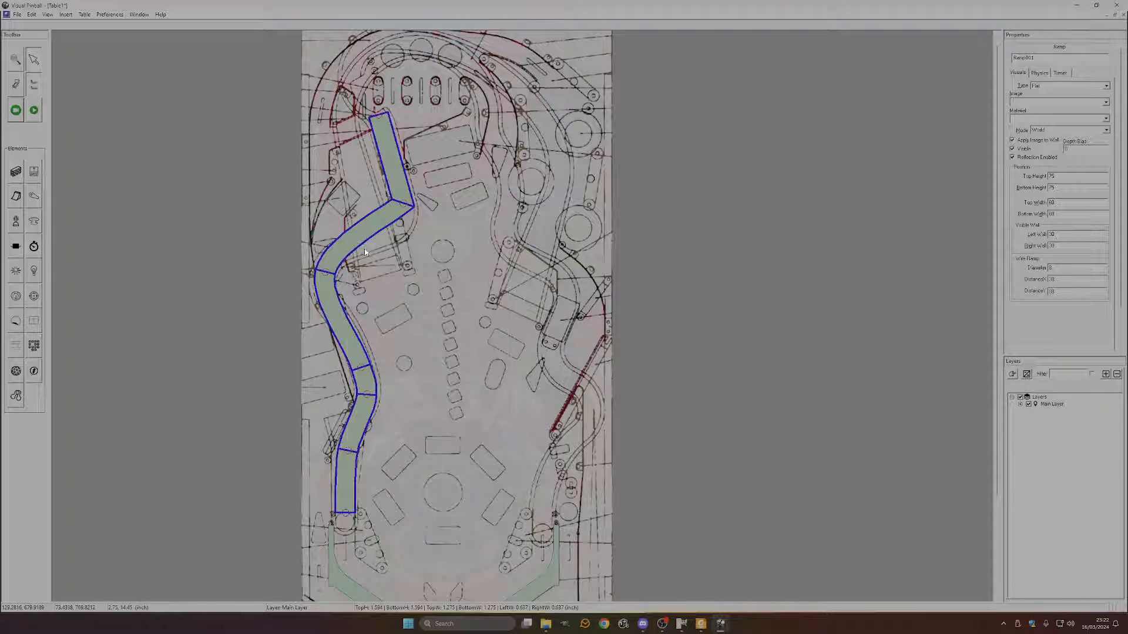
click(348, 249)
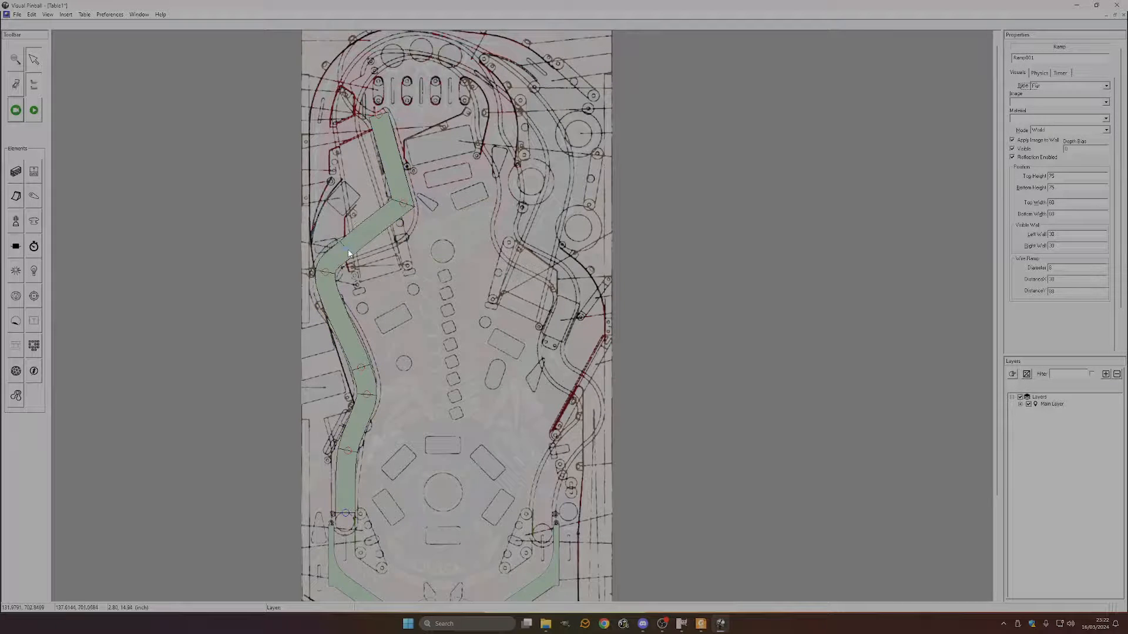
right_click(374, 234)
click(382, 236)
drag(382, 236, 394, 235)
click(396, 231)
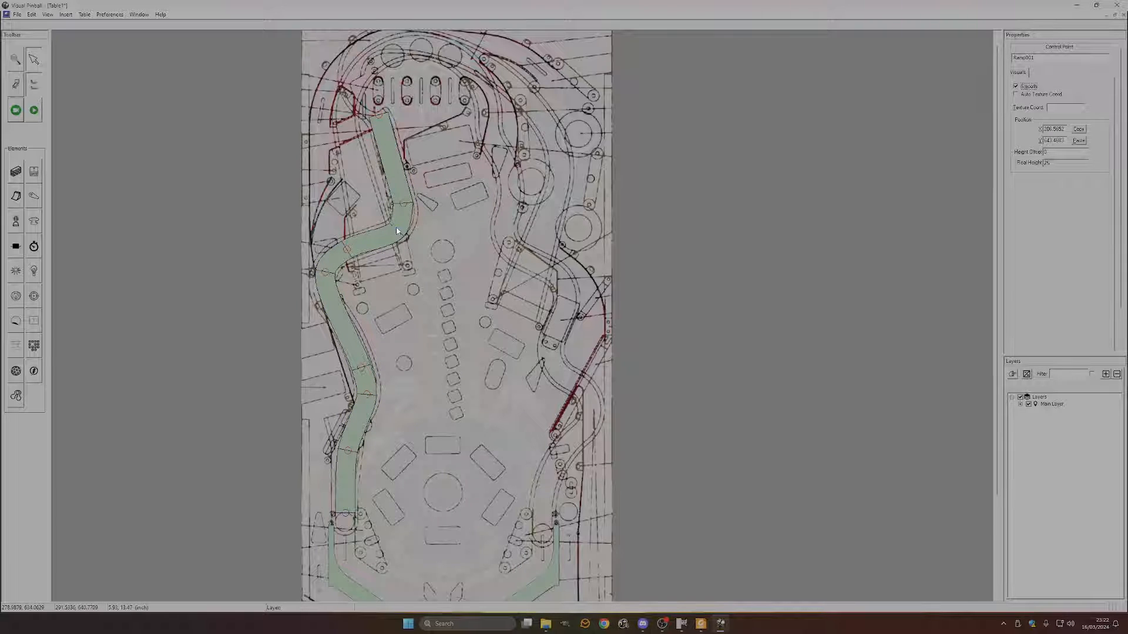
- Add a control point within the upper bend, shift the neighbouring point up and shorten the ramp's upper end to fit the outline
scroll(397, 231, up, 3)
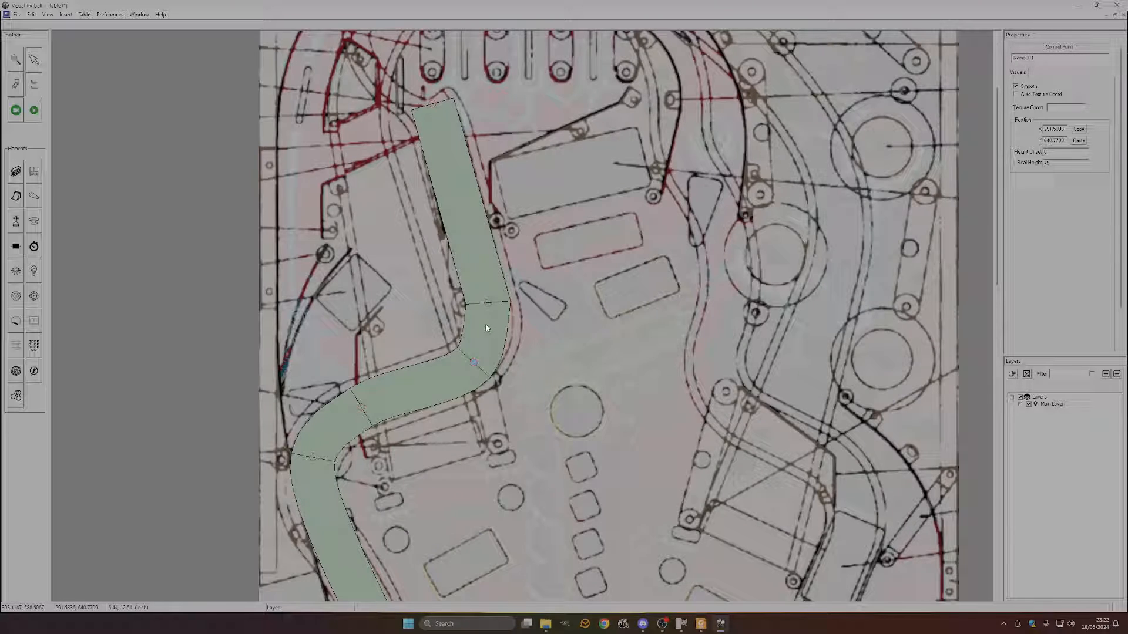
right_click(487, 326)
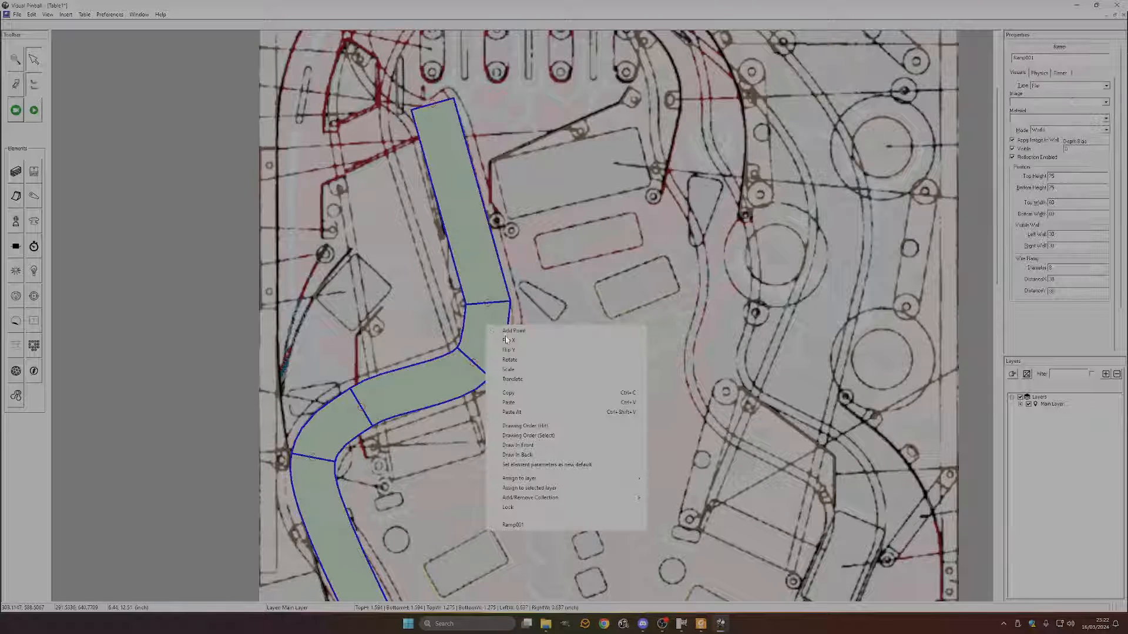
click(509, 331)
click(491, 302)
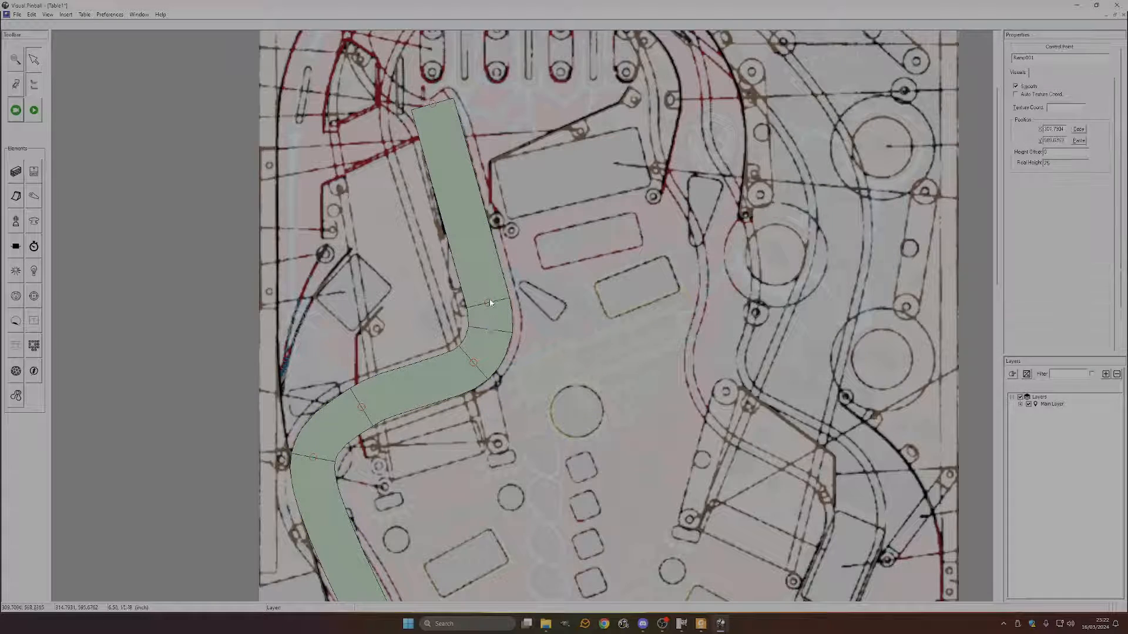
drag(490, 303, 485, 290)
drag(432, 104, 442, 126)
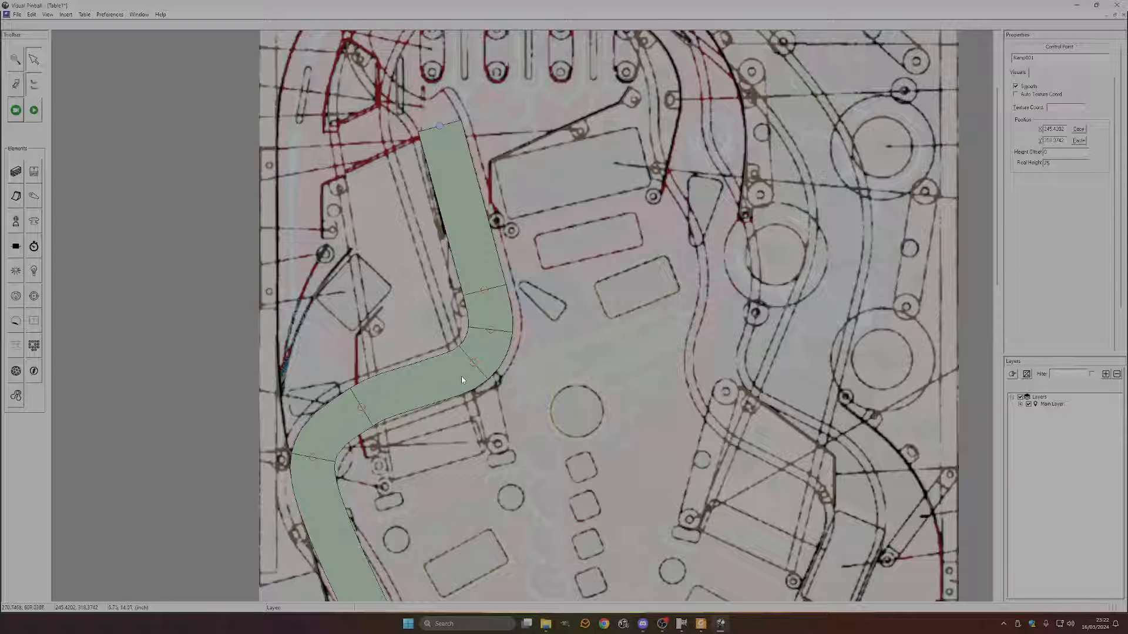
- Move the crossing section's control point closer to the left wall curve and add another point just below that curve along the outline
drag(371, 405, 344, 421)
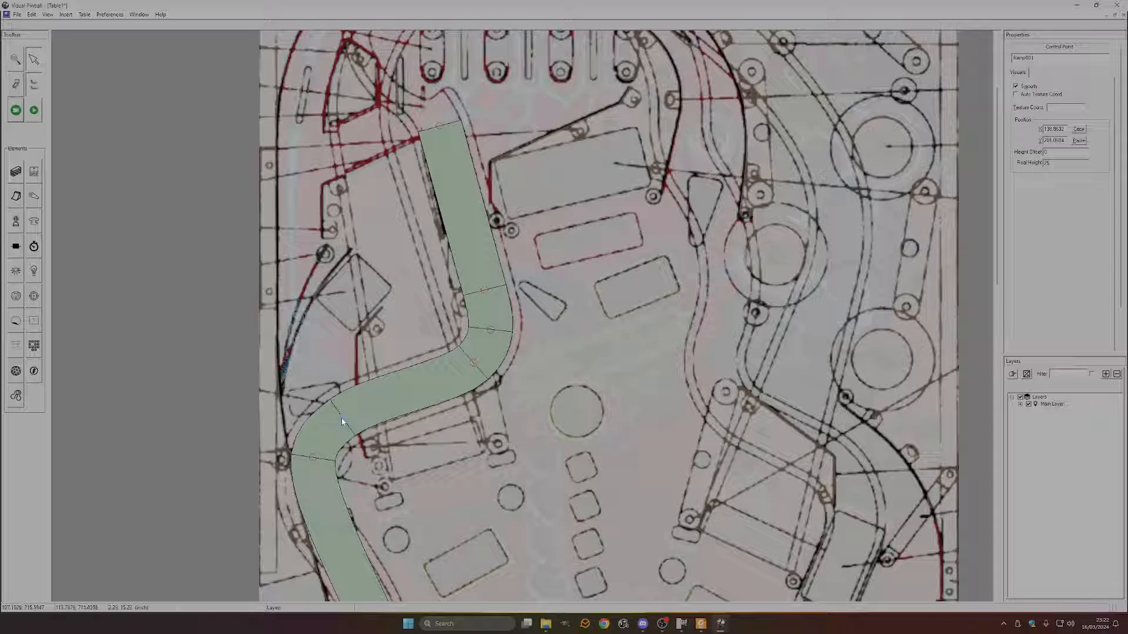
scroll(341, 418, down, 3)
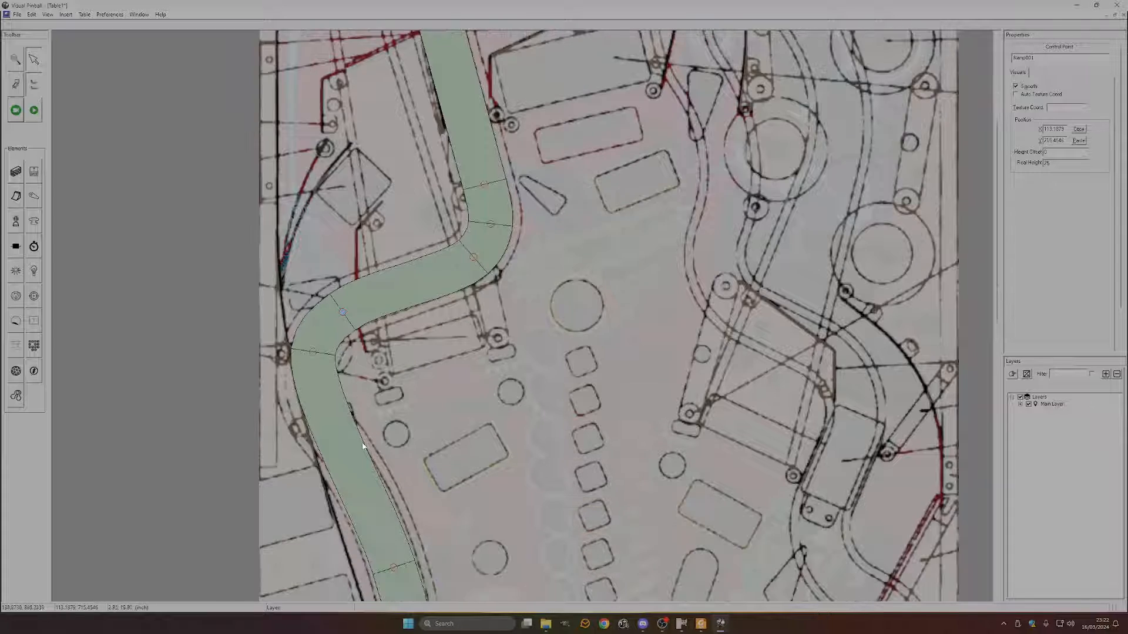
right_click(324, 398)
click(358, 405)
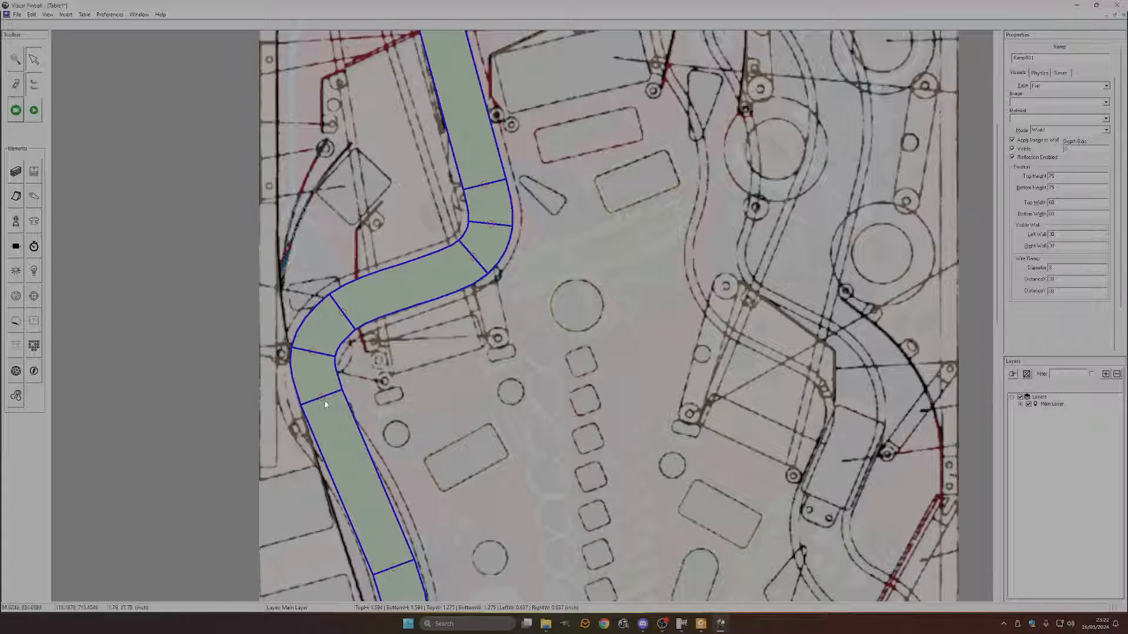
drag(324, 399, 305, 392)
- Add a control point on the diagonal section below the left wall curve and realign the points beneath it with the blueprint outline
right_click(342, 452)
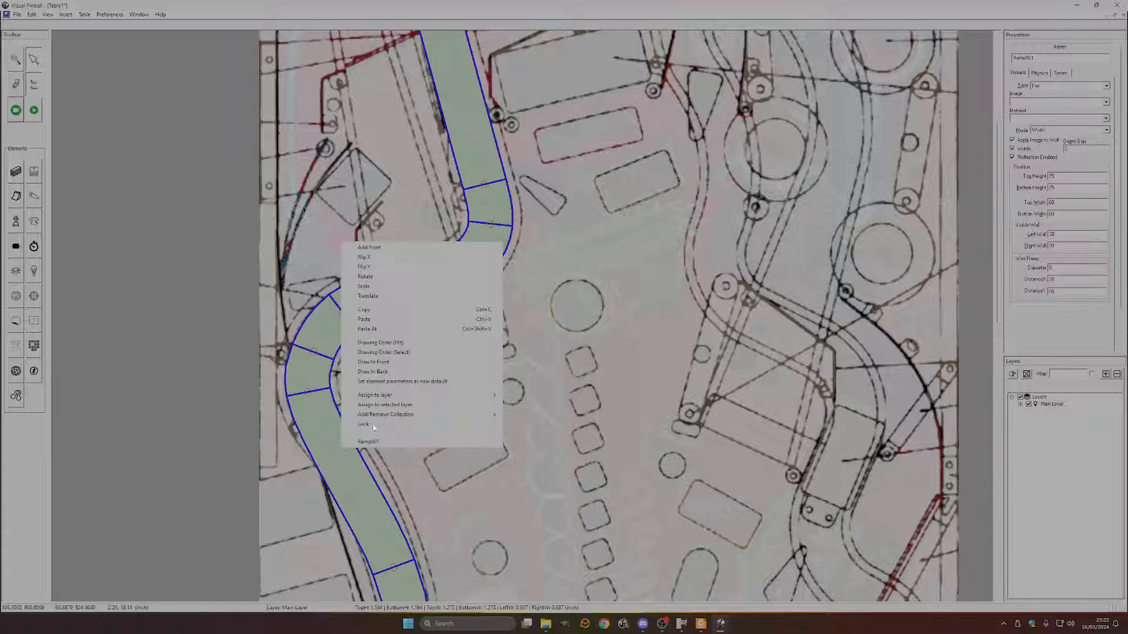
click(385, 252)
drag(340, 456, 404, 406)
scroll(353, 461, down, 2)
scroll(399, 420, down, 2)
scroll(396, 474, down, 1)
scroll(394, 474, down, 1)
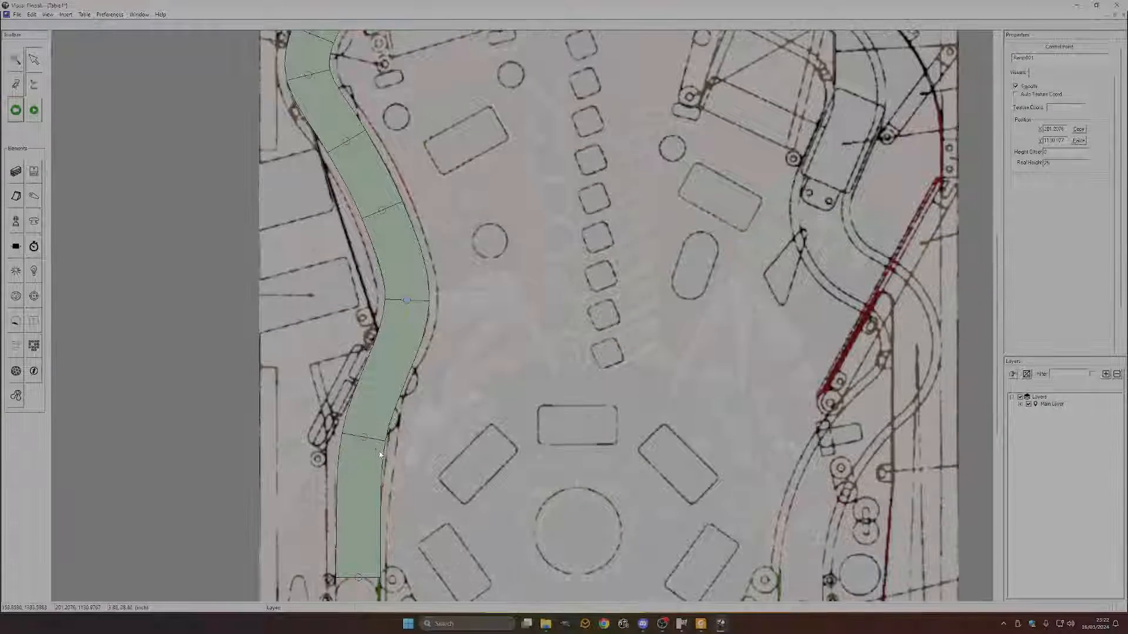
- Add a control point between the widest part of the lower curve and the inlane point, and adjust both to follow the outline
click(367, 440)
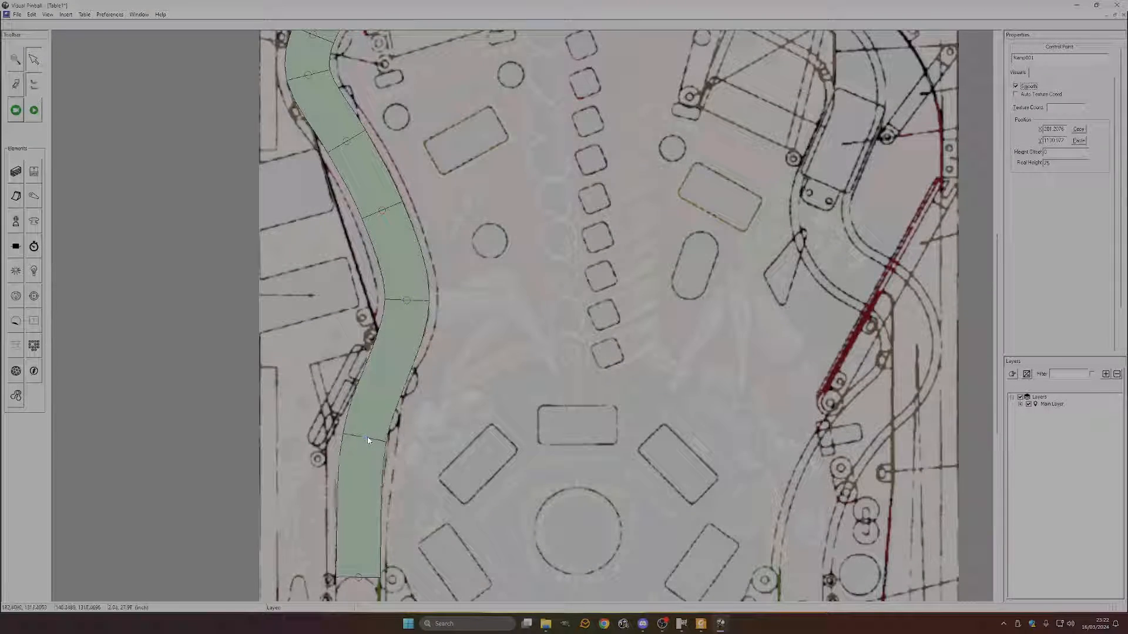
right_click(404, 375)
click(410, 379)
drag(389, 374, 382, 374)
right_click(382, 374)
click(398, 379)
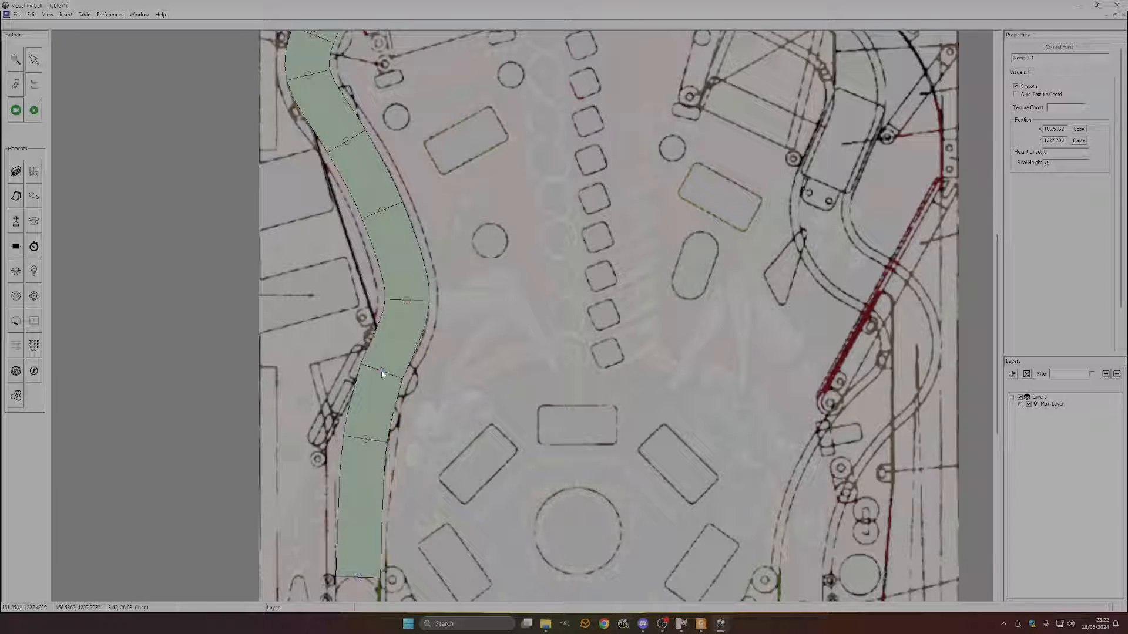
right_click(382, 374)
click(391, 379)
click(364, 439)
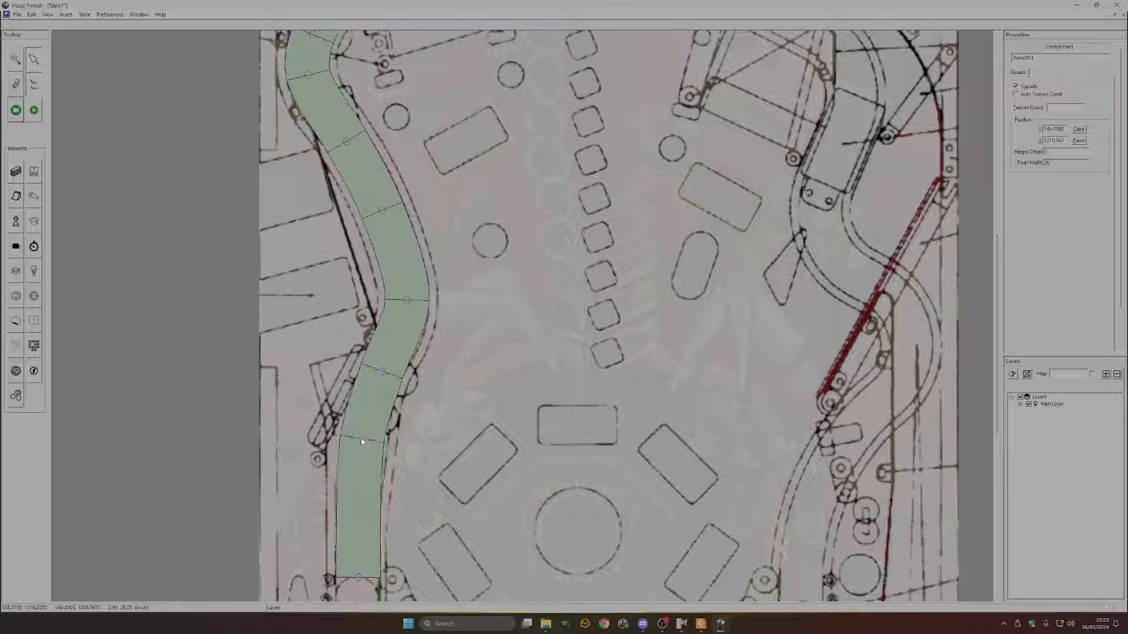
- Add a control point just above the ramp's lower end and lower the point beneath the curve to smooth the inlane section
right_click(367, 505)
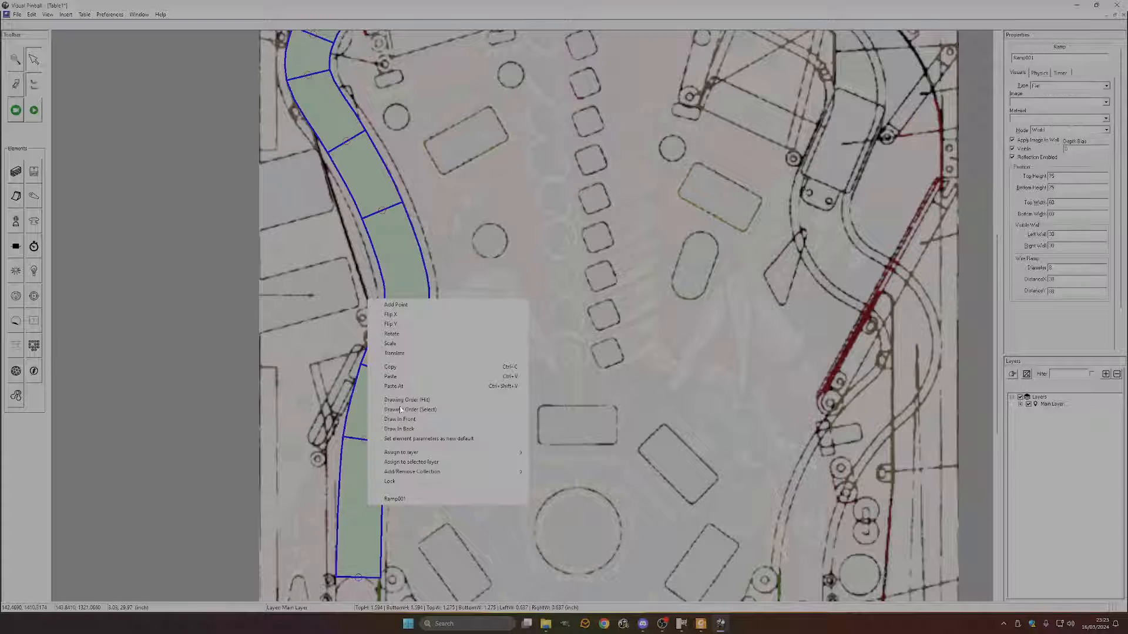
click(407, 318)
drag(364, 507, 355, 493)
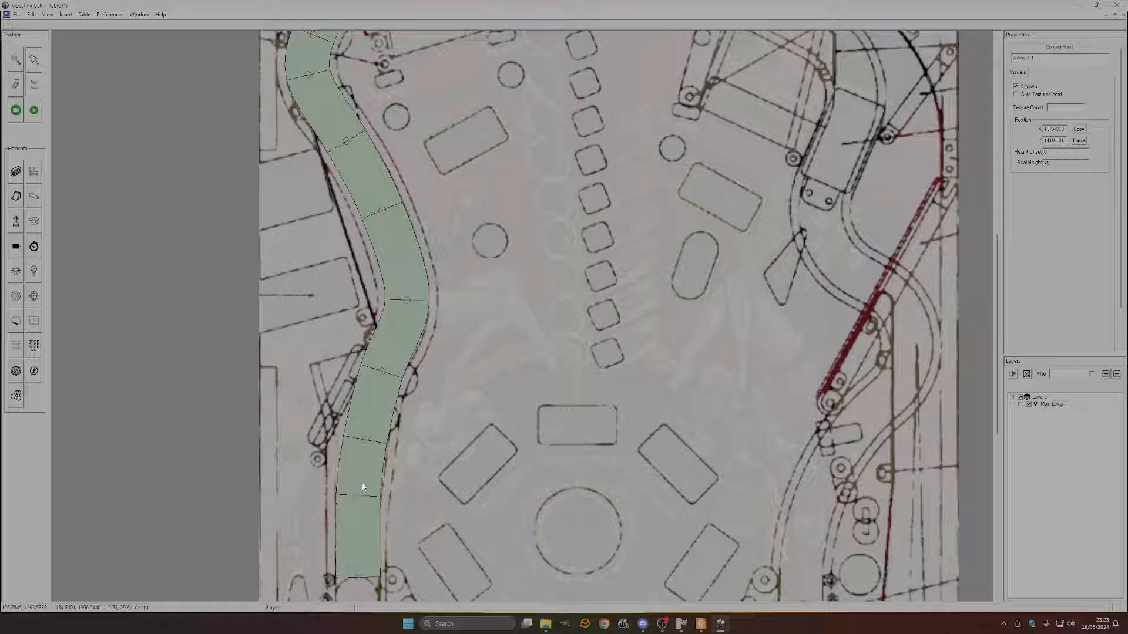
drag(383, 372, 376, 384)
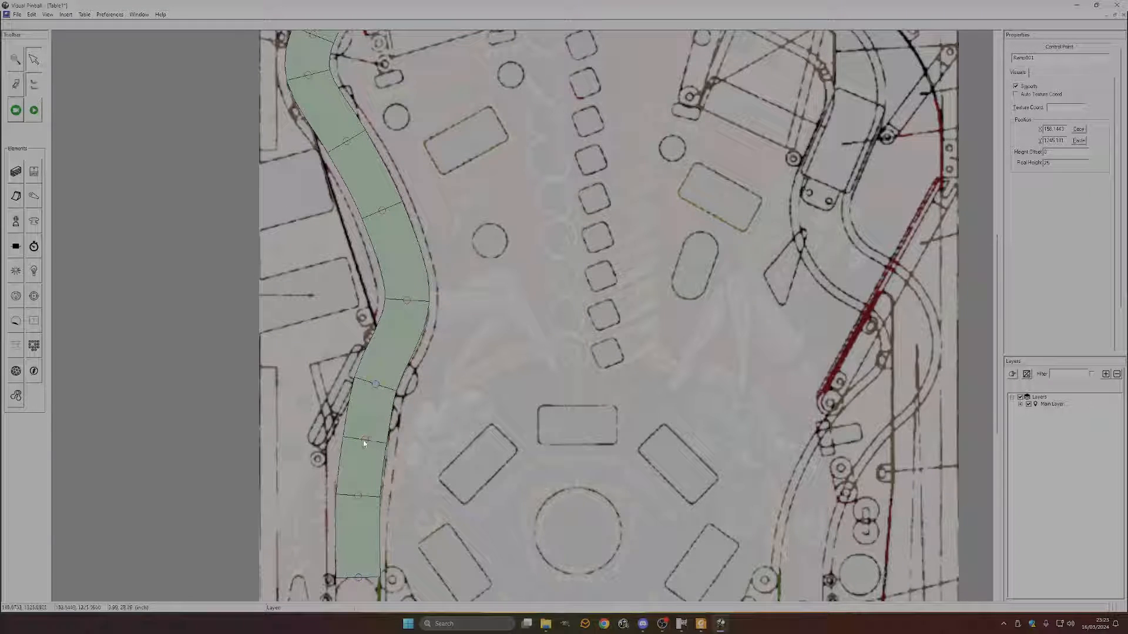
- Add a control point at the widest part of the lower curve and spread the two points there to round the bend along the outline
click(364, 442)
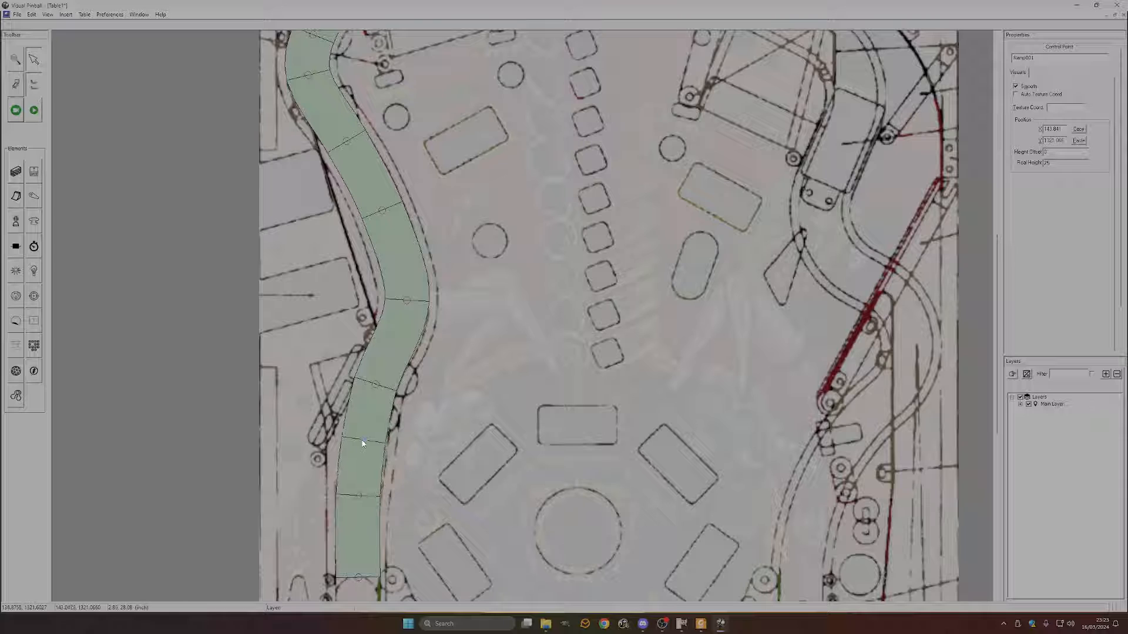
right_click(413, 295)
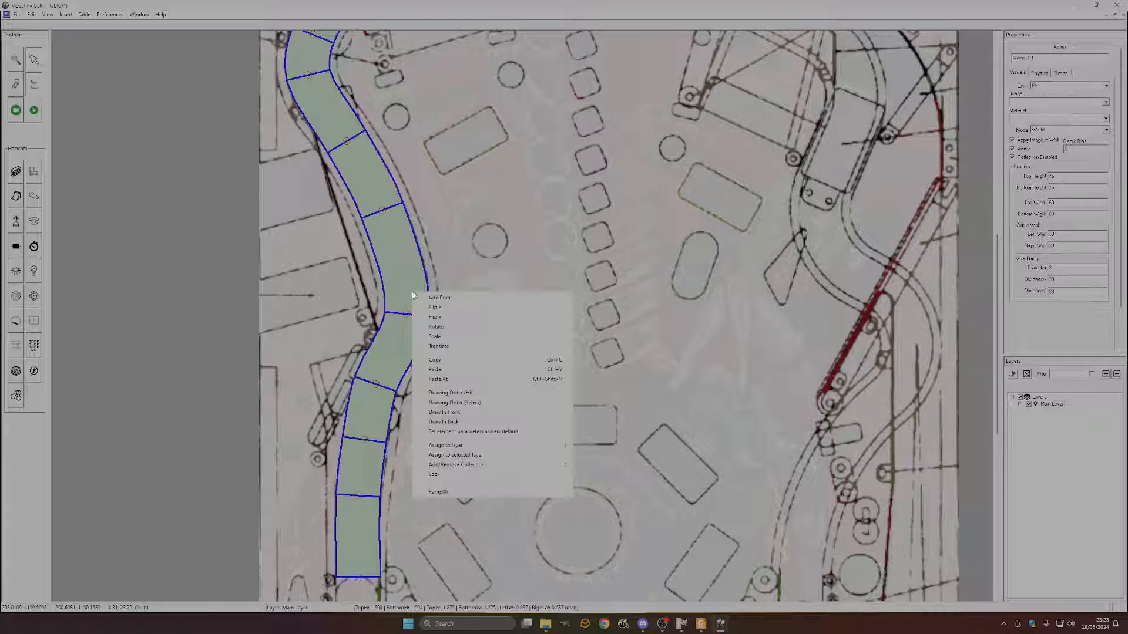
click(440, 297)
click(407, 284)
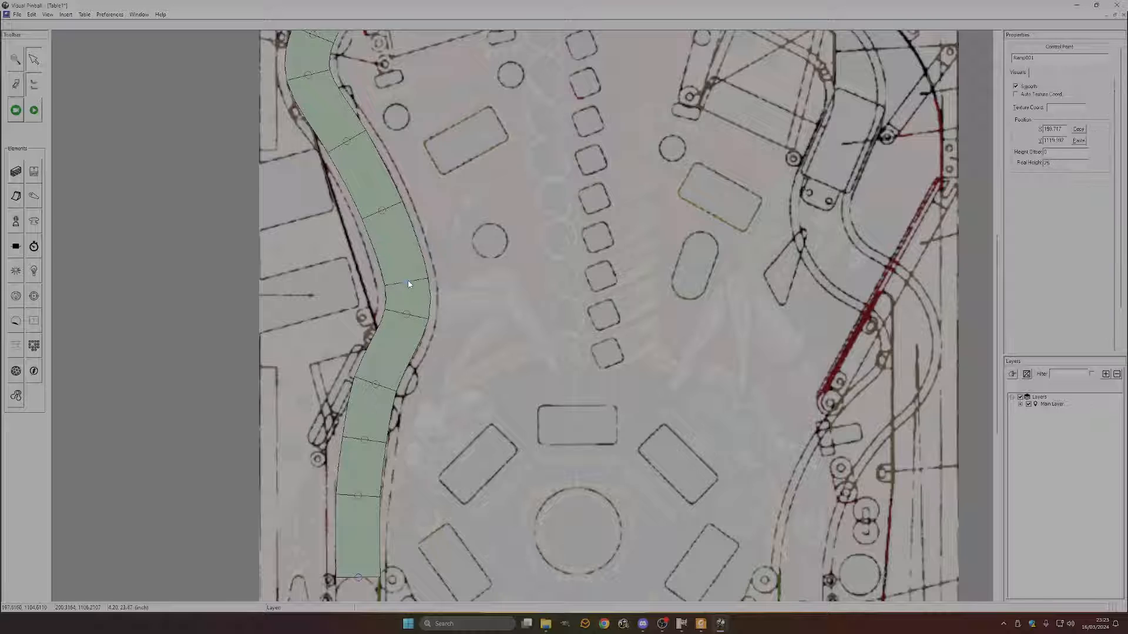
drag(410, 284, 407, 325)
right_click(407, 325)
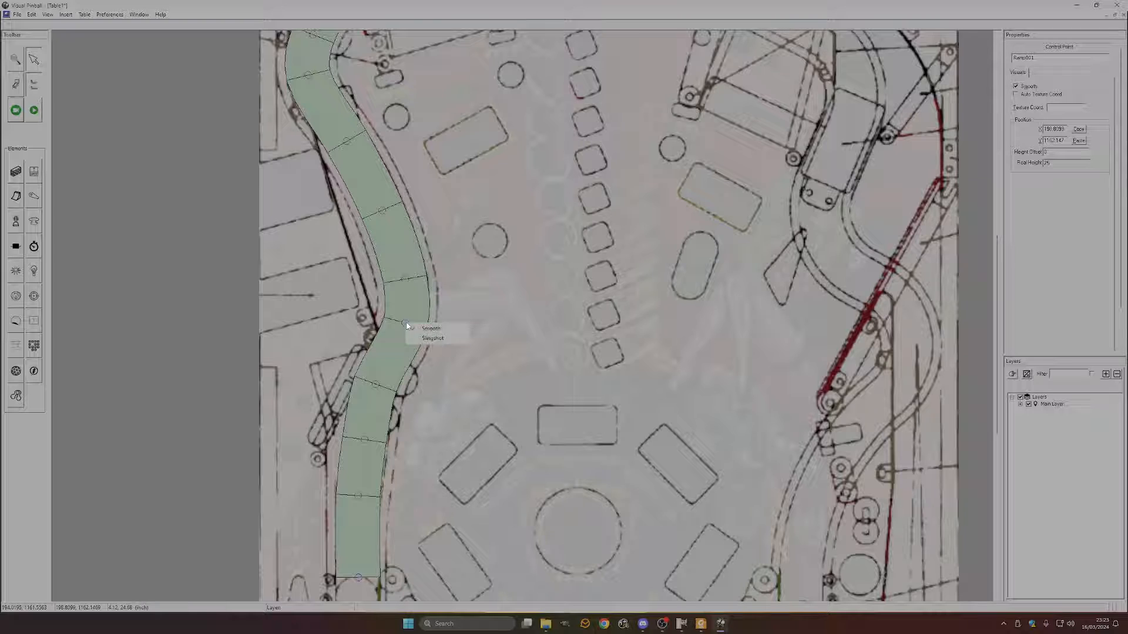
click(406, 280)
right_click(406, 280)
- Shift the control point just below the lower curve slightly downward to follow the blueprint outline
click(379, 376)
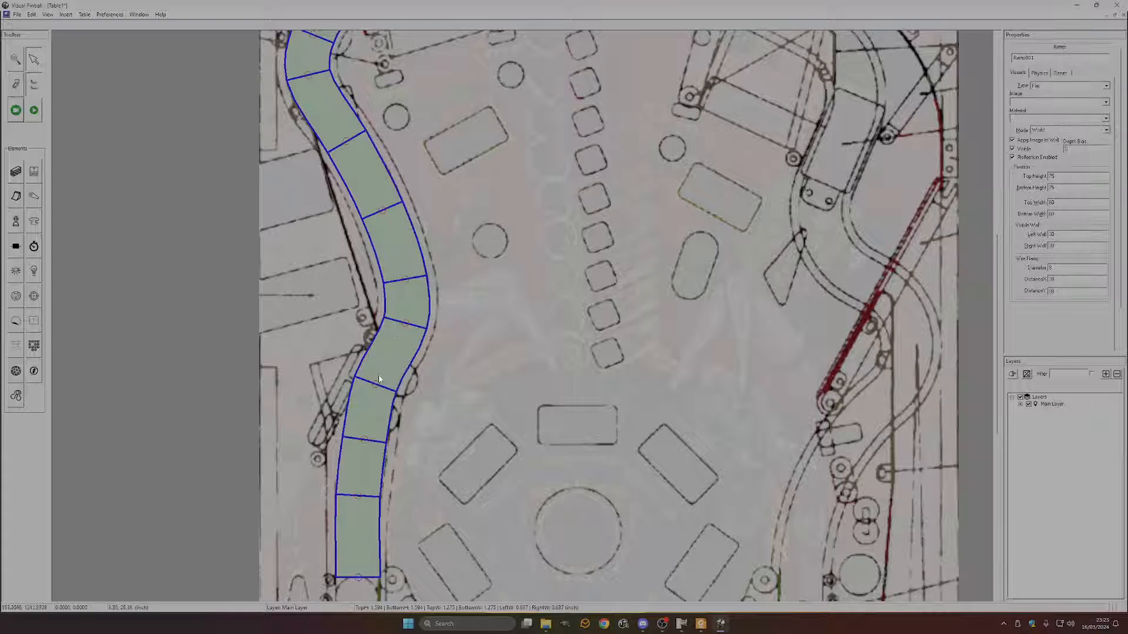
click(376, 385)
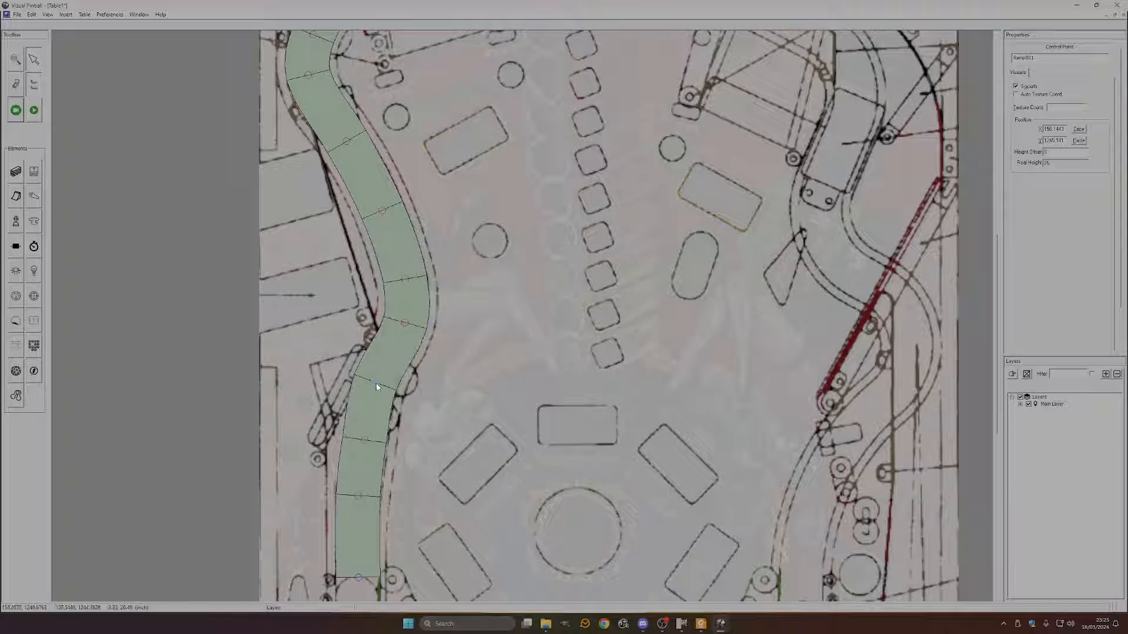
drag(377, 385, 380, 393)
click(370, 450)
- Review the whole ramp against the blueprint outline, from its upper end to the inlane
scroll(370, 450, down, 2)
scroll(575, 301, up, 3)
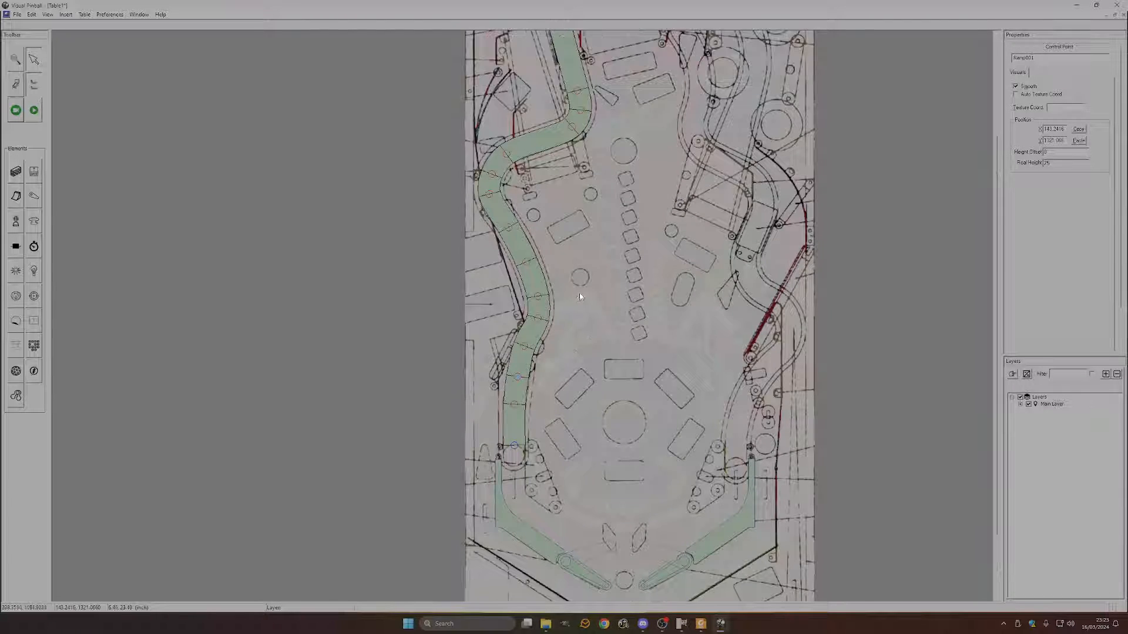
scroll(597, 240, up, 1)
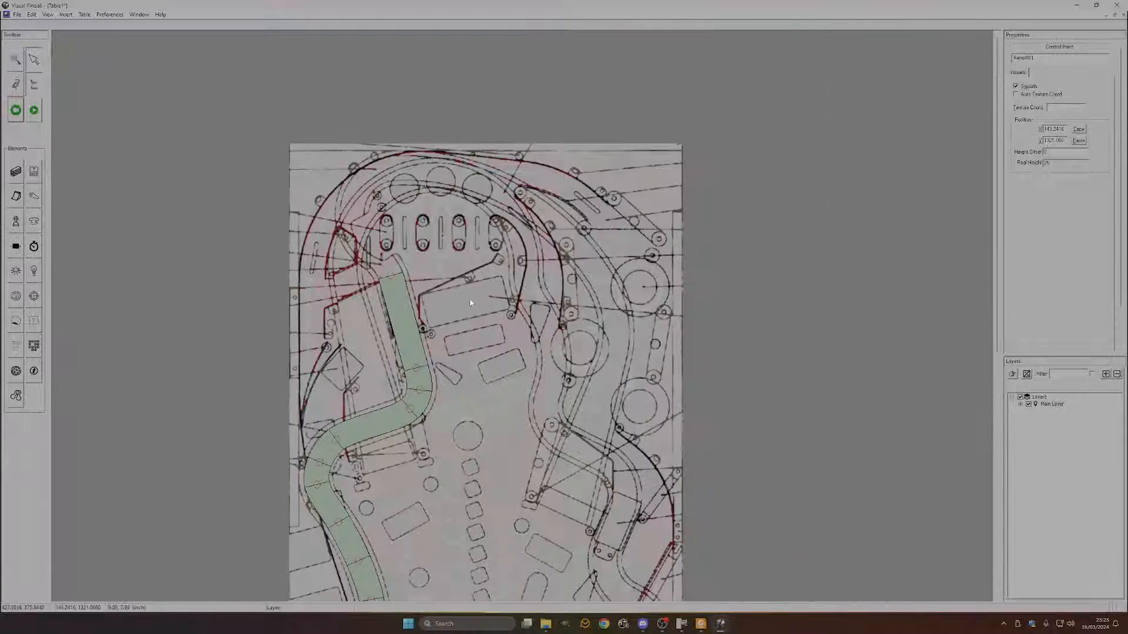
scroll(441, 343, up, 1)
click(407, 370)
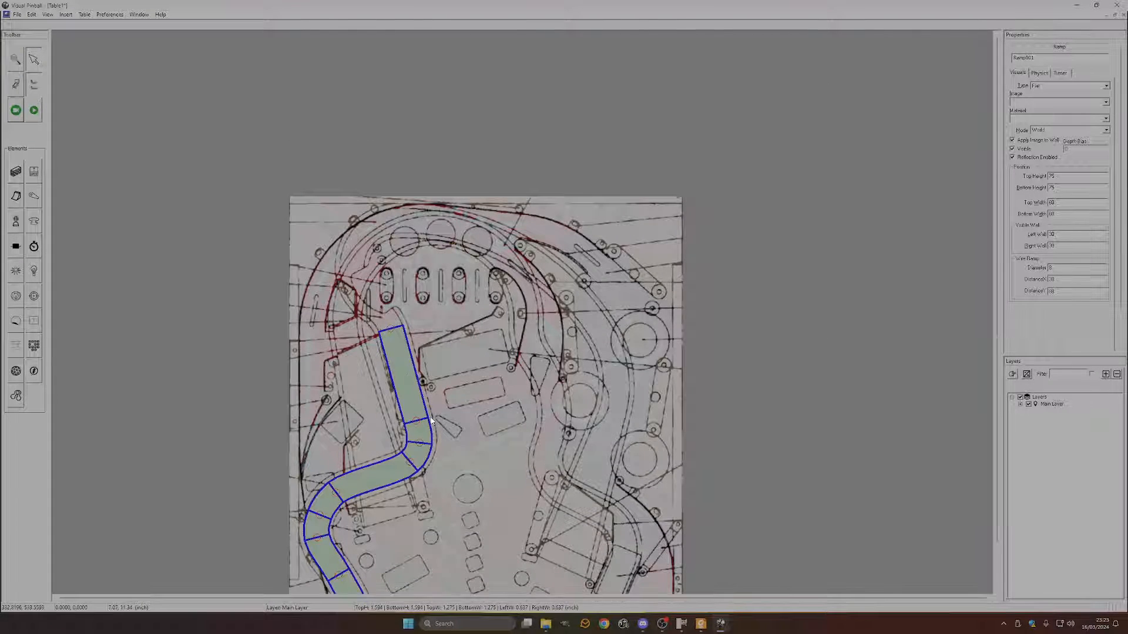
scroll(564, 352, down, 3)
scroll(552, 323, up, 2)
scroll(552, 323, down, 2)
scroll(507, 357, up, 3)
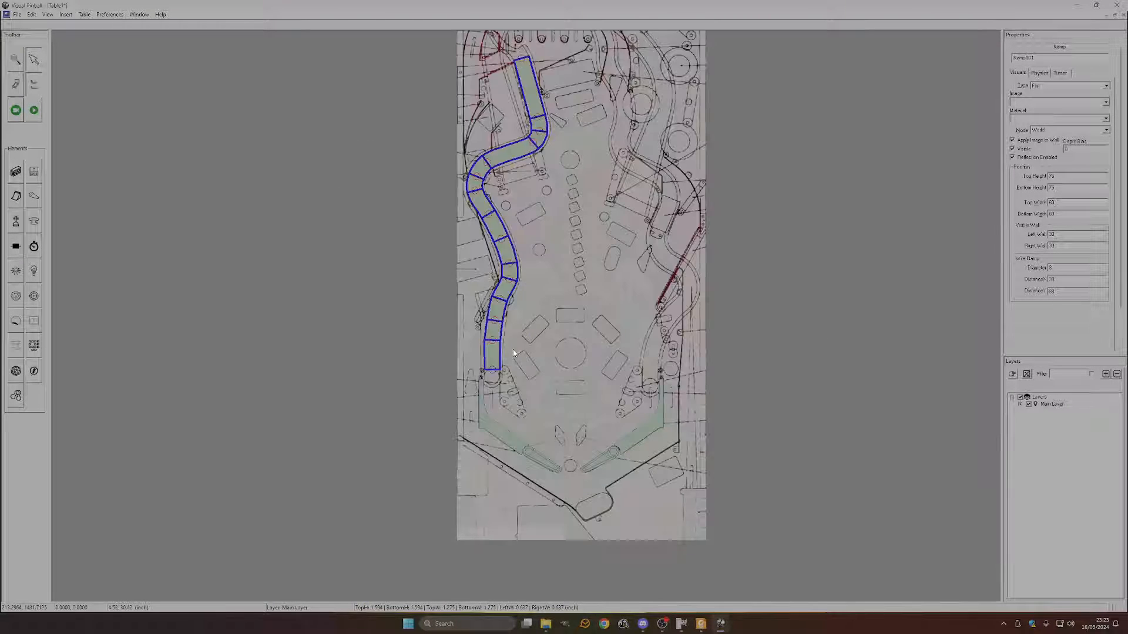
- Nudge the ramp's lower end point onto the blueprint outline and add a control point in the straight section above it
scroll(528, 355, up, 1)
scroll(511, 408, up, 1)
scroll(483, 343, up, 1)
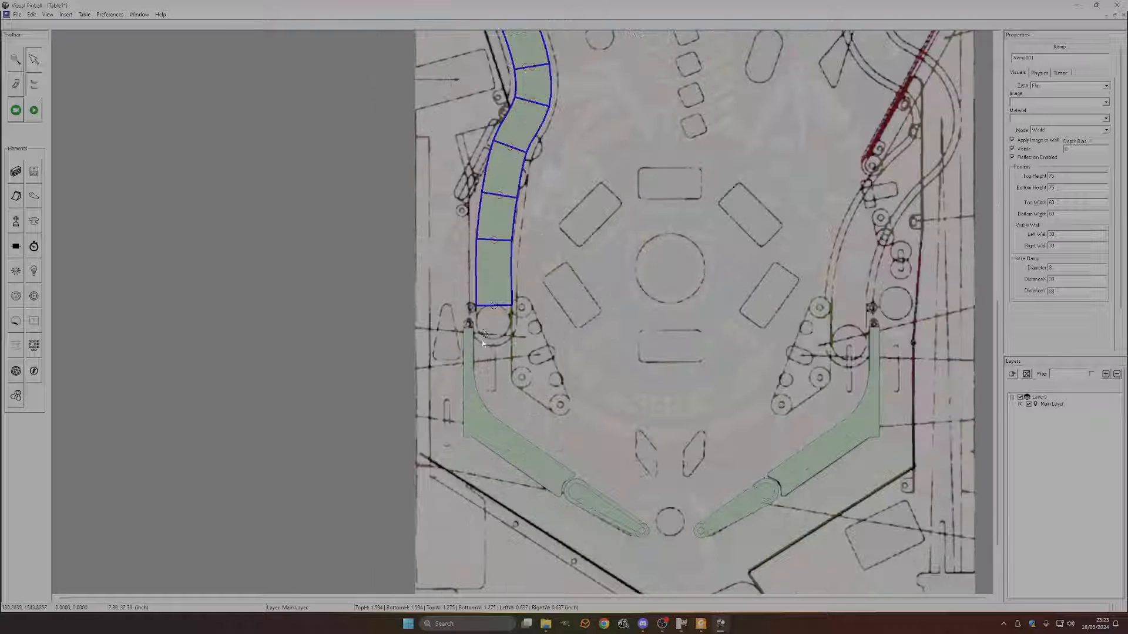
click(495, 305)
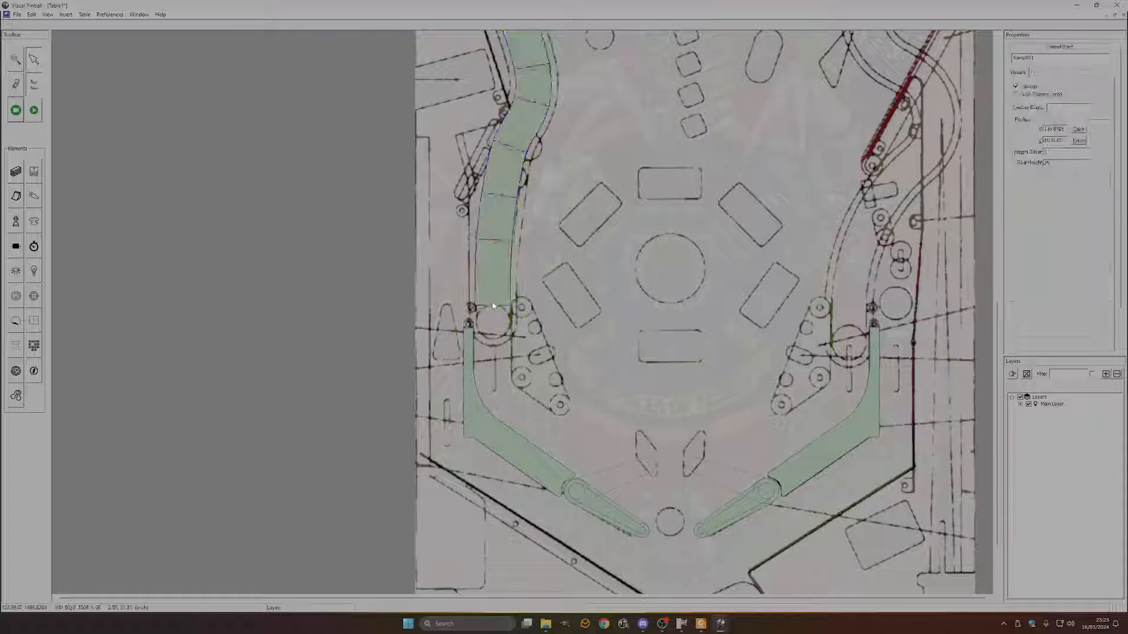
scroll(495, 306, up, 2)
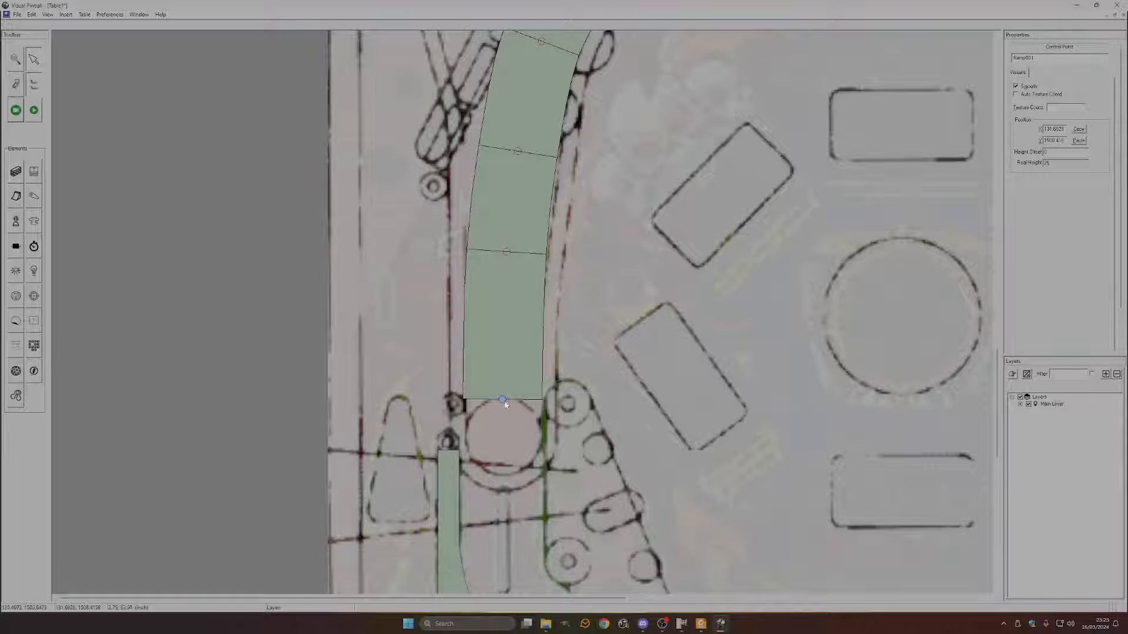
drag(505, 401, 504, 397)
right_click(504, 285)
click(526, 292)
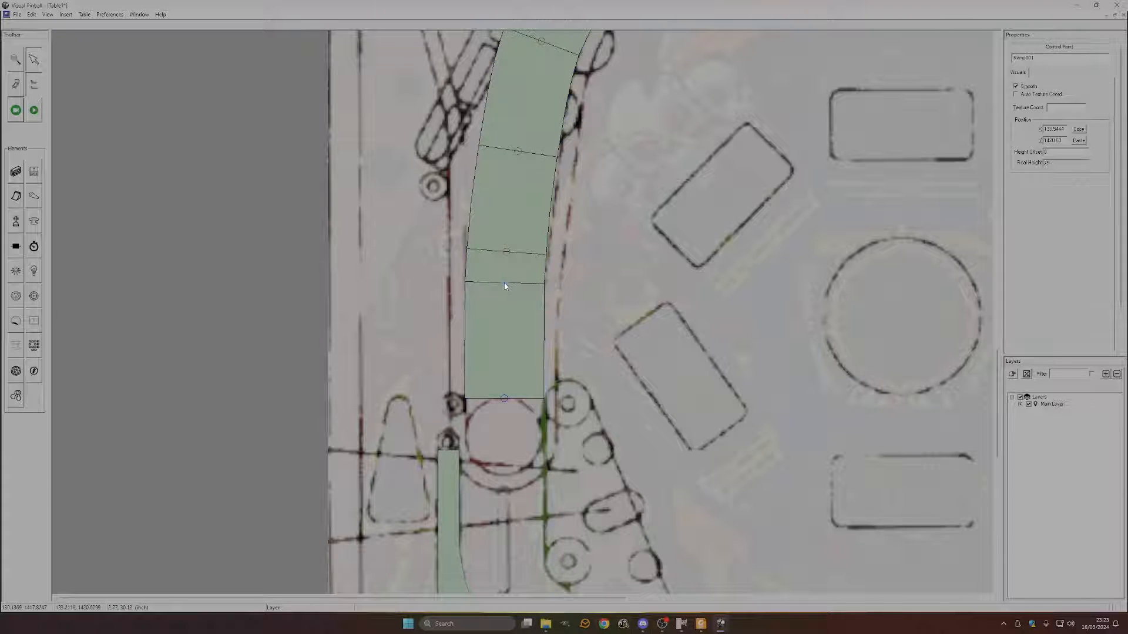
click(505, 254)
- Lock the ramp, set the X position of its two lowest control points to 133, and check each point
right_click(506, 306)
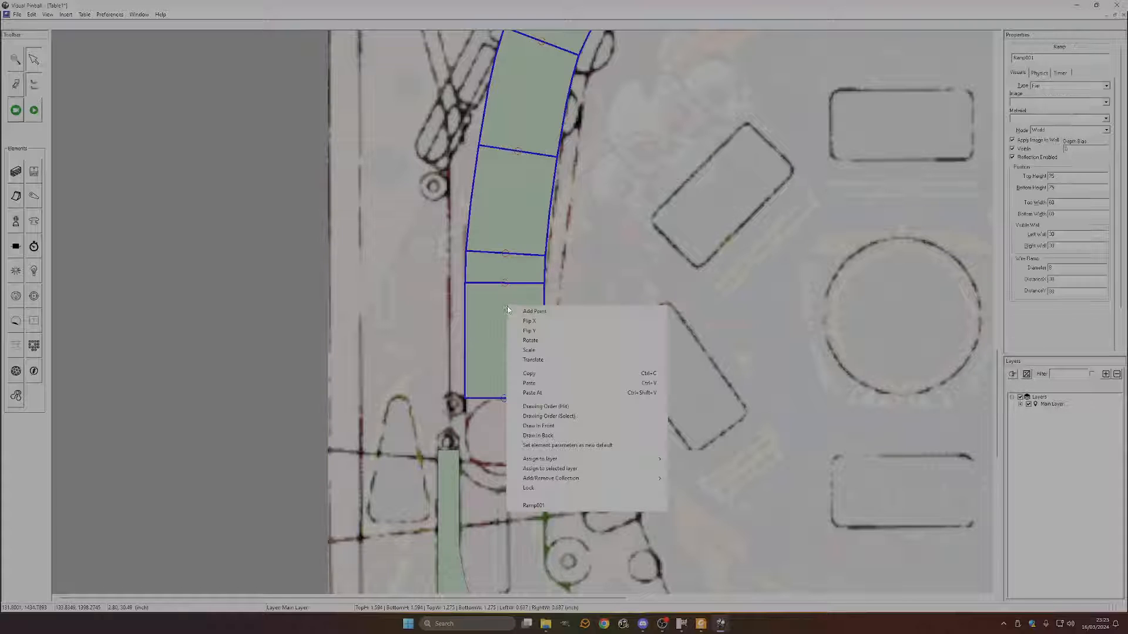
click(549, 487)
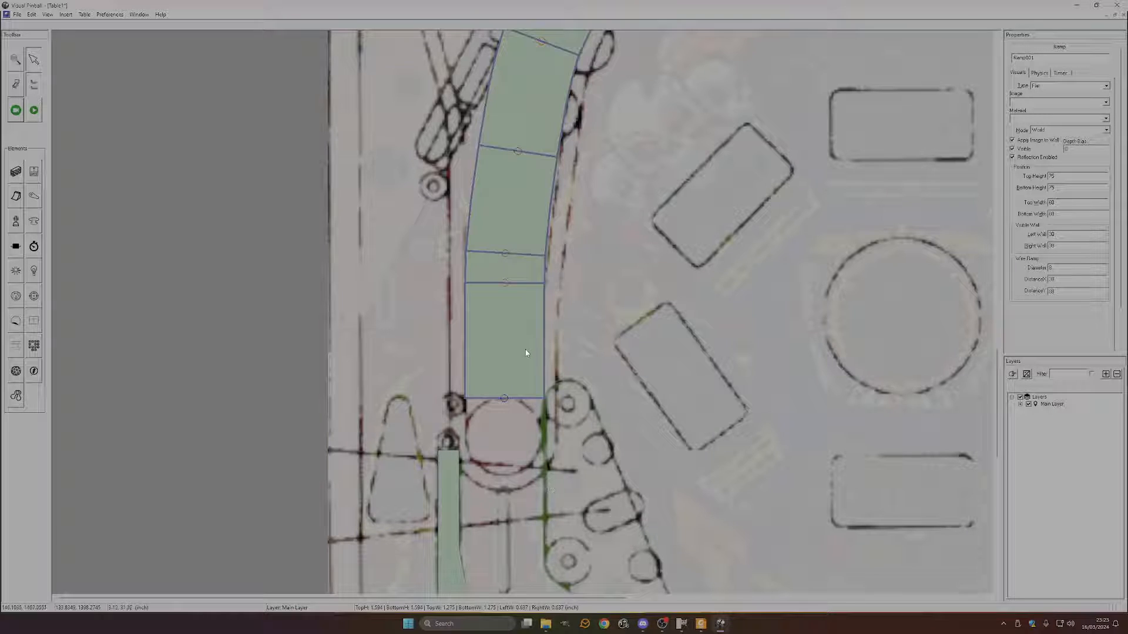
click(504, 398)
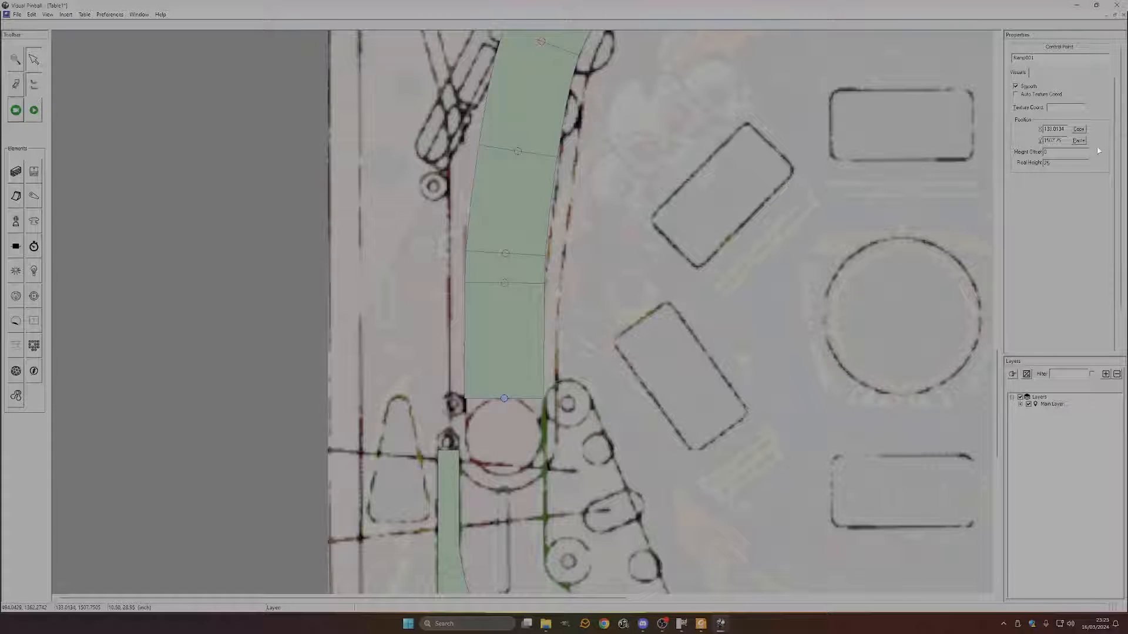
ctrl+click(505, 283)
click(1052, 130)
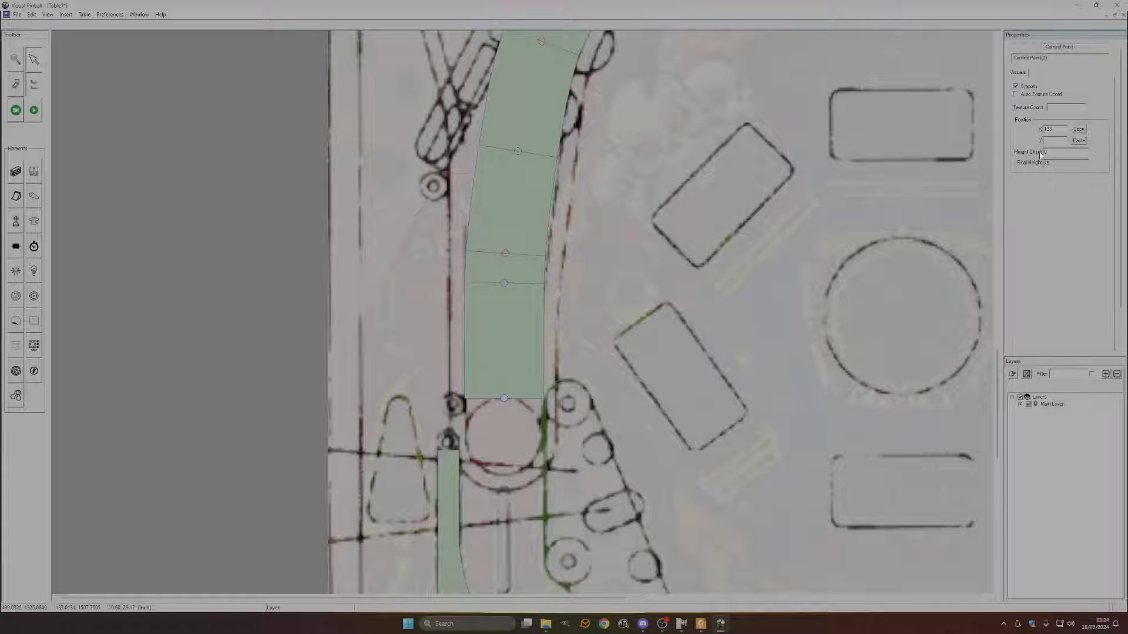
click(633, 300)
click(507, 334)
click(504, 284)
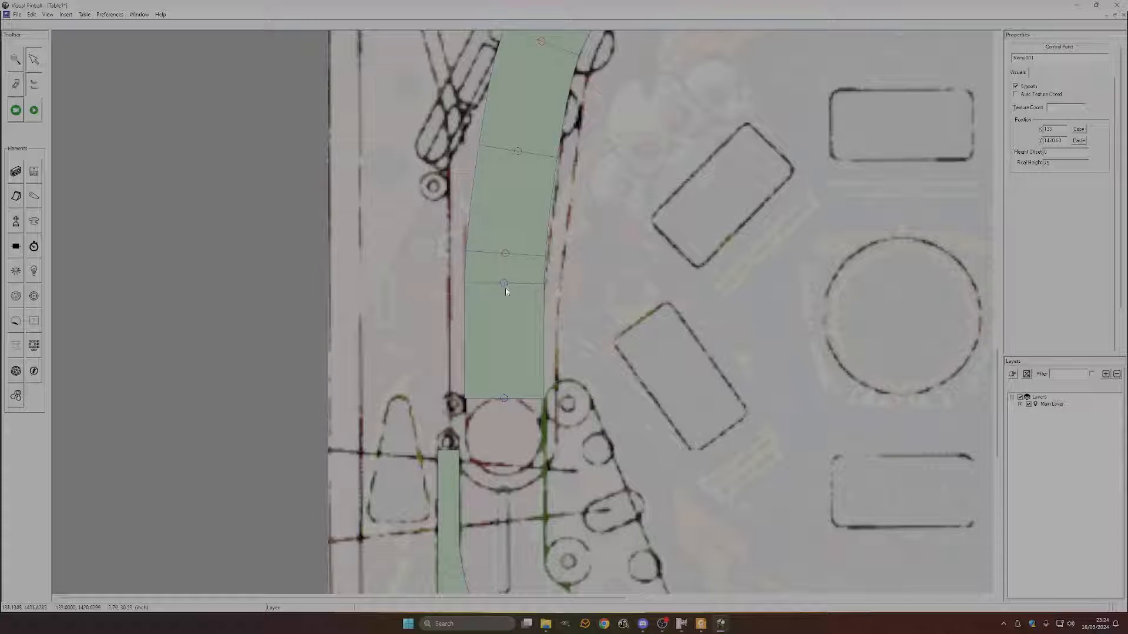
click(511, 336)
click(503, 399)
click(502, 283)
- Add a control point at the ramp's upper end, close to the existing end point
scroll(521, 426, down, 1)
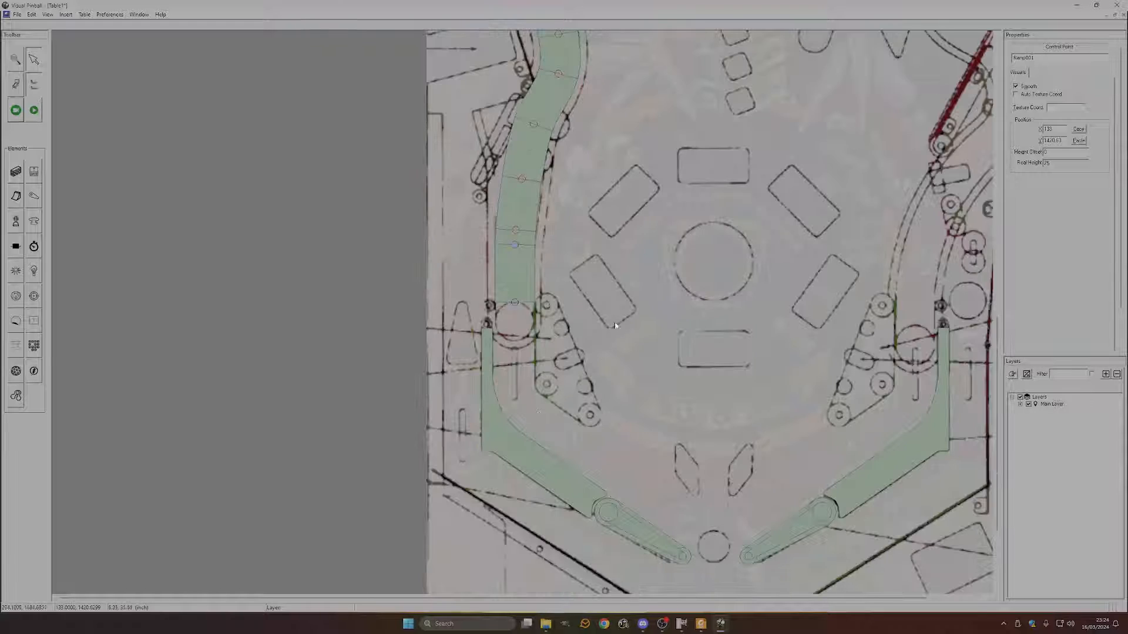
scroll(629, 280, up, 3)
scroll(628, 280, down, 1)
scroll(644, 237, up, 3)
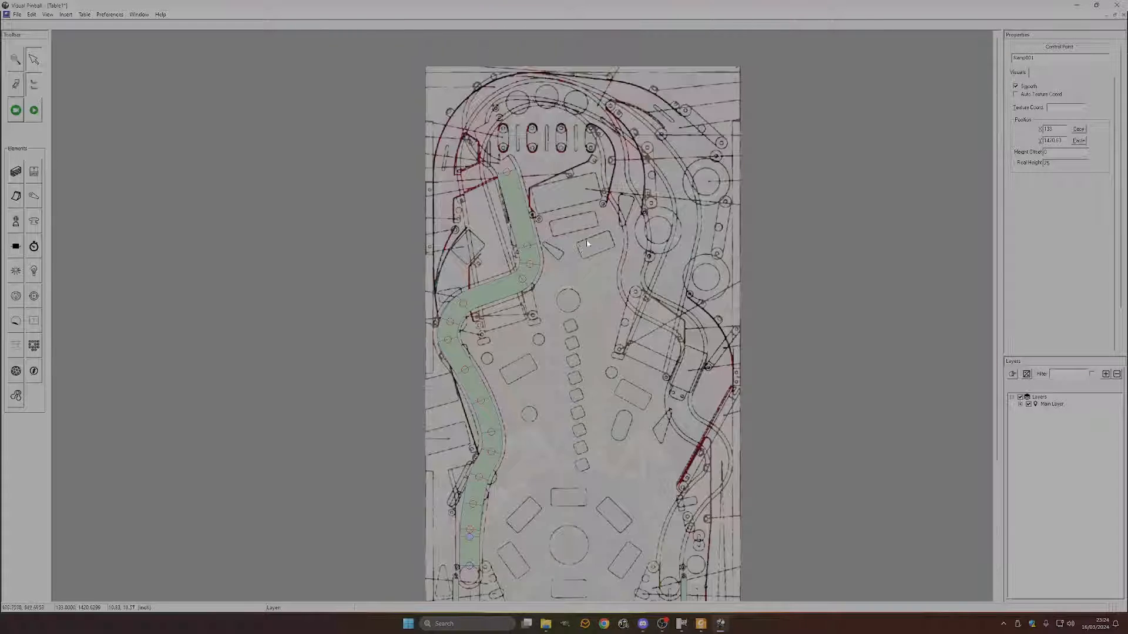
scroll(516, 333, up, 2)
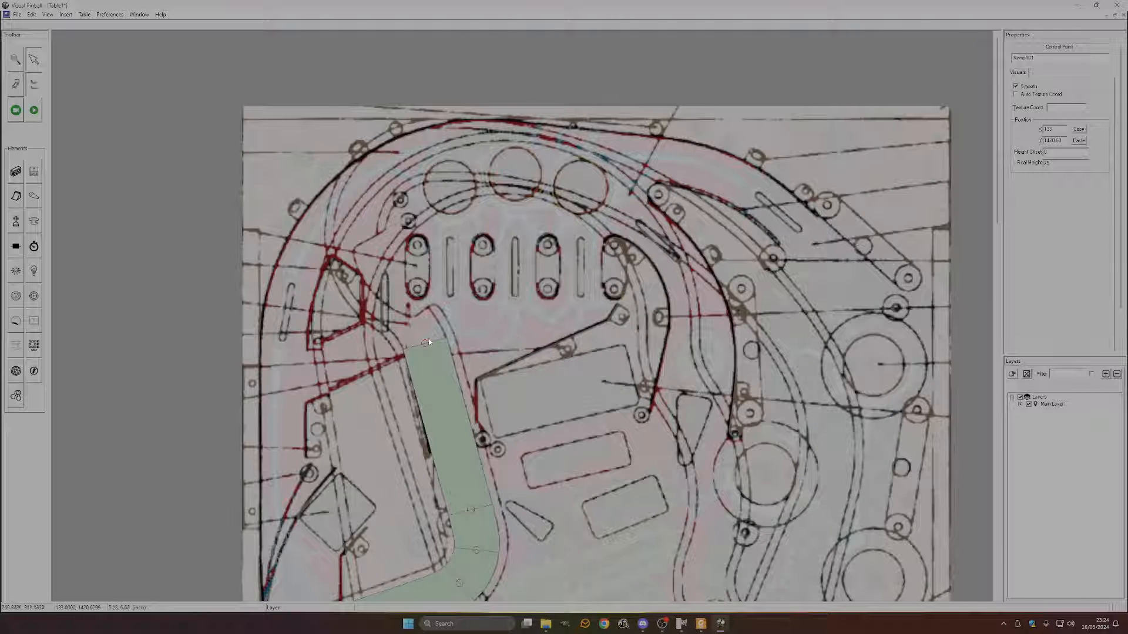
right_click(427, 354)
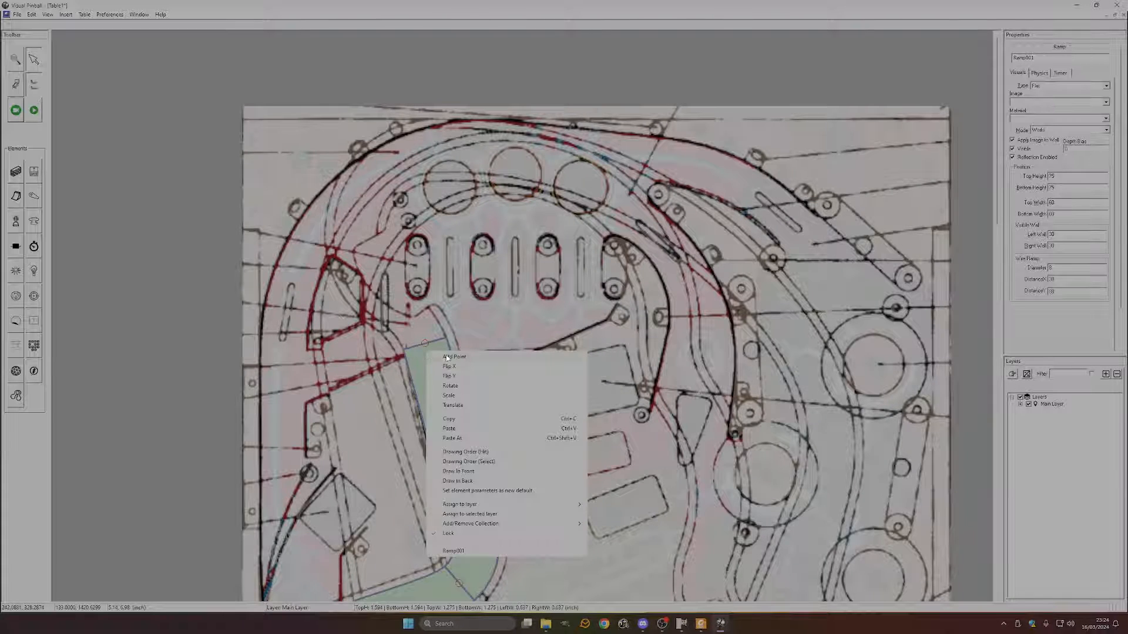
key(Escape)
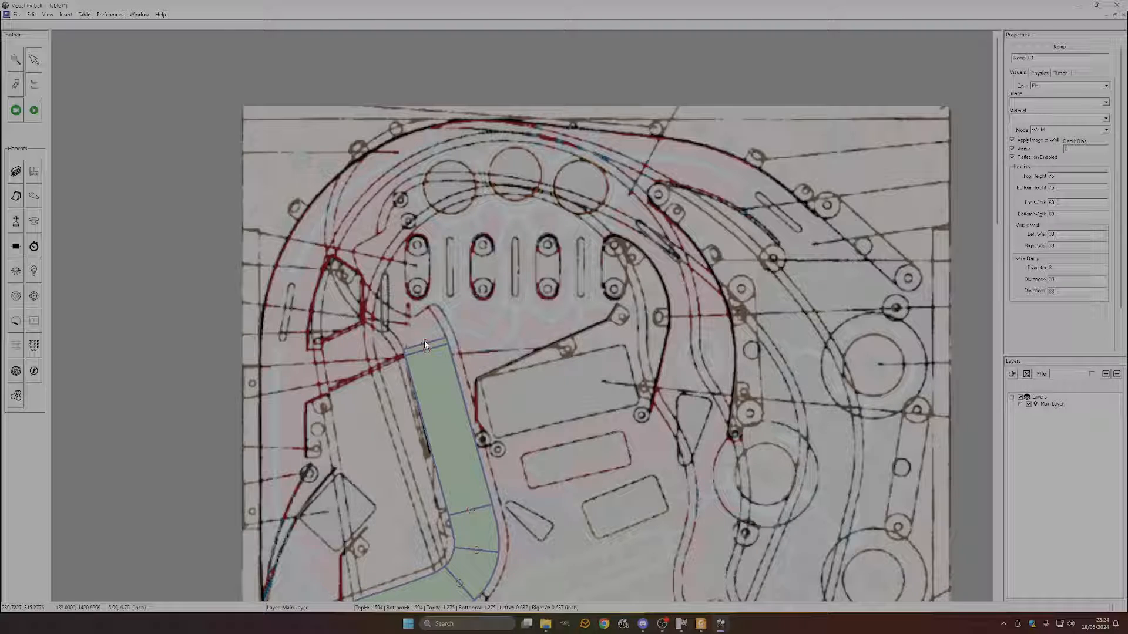
- Unlock the ramp and extend its upper end along the blueprint outline, with another control point to shape the bend
right_click(429, 357)
key(Escape)
click(427, 350)
mouse_move(425, 343)
mouse_down()
mouse_move(412, 316)
mouse_move(429, 353)
mouse_up()
right_click(422, 337)
click(430, 342)
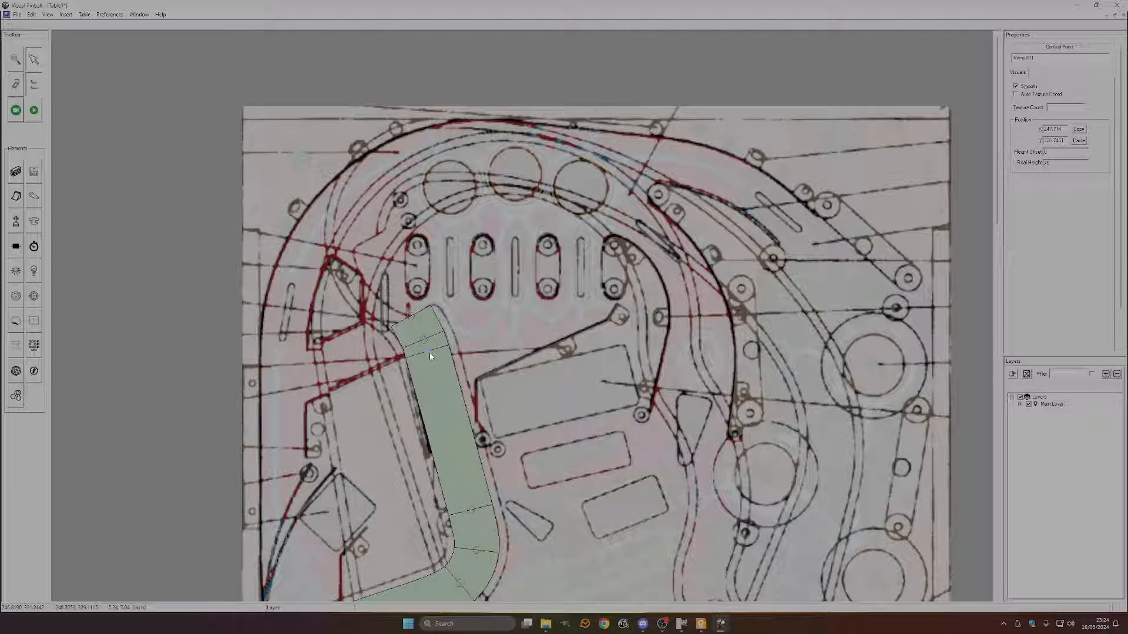
- Fine-tune the control point behind the ramp's upper end to fit the outline and lock the ramp
click(410, 322)
click(430, 353)
drag(423, 341, 422, 338)
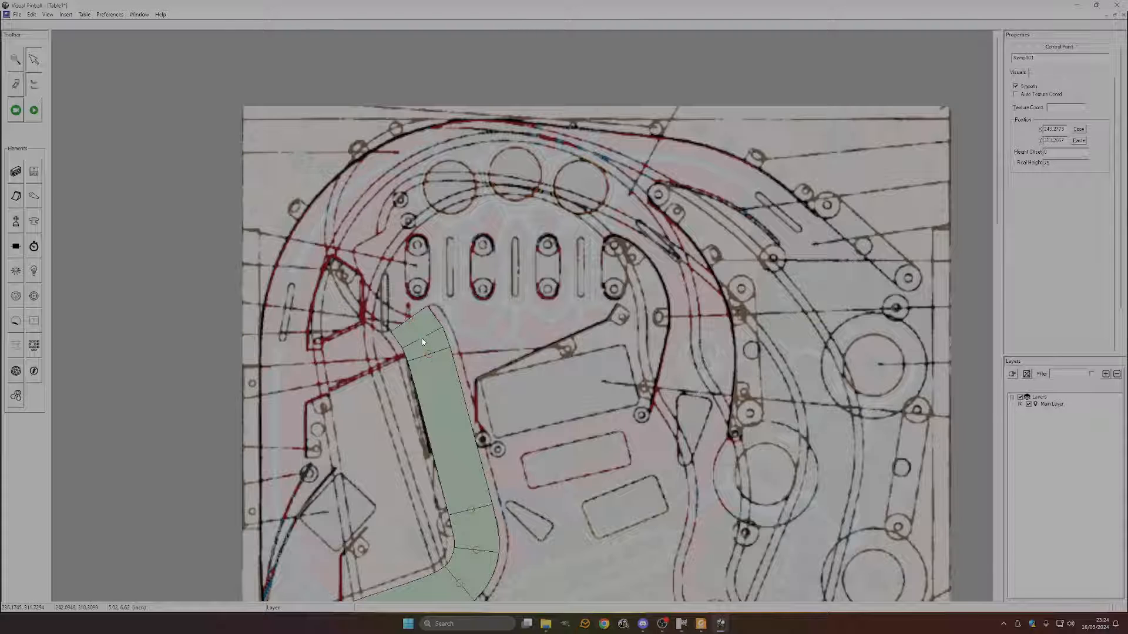
right_click(435, 377)
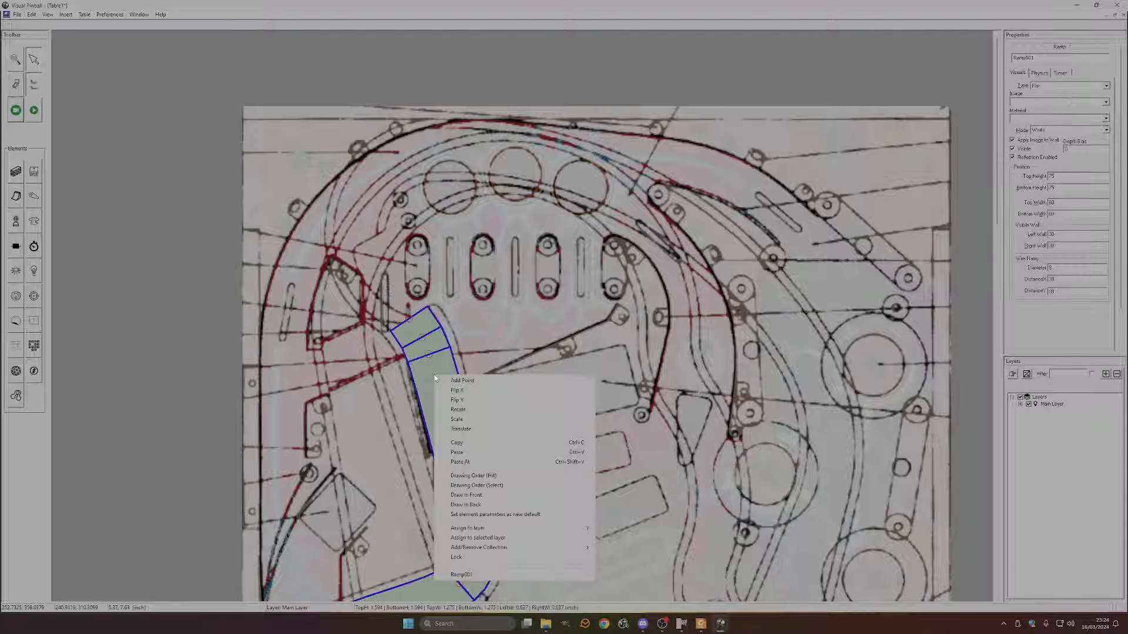
click(476, 558)
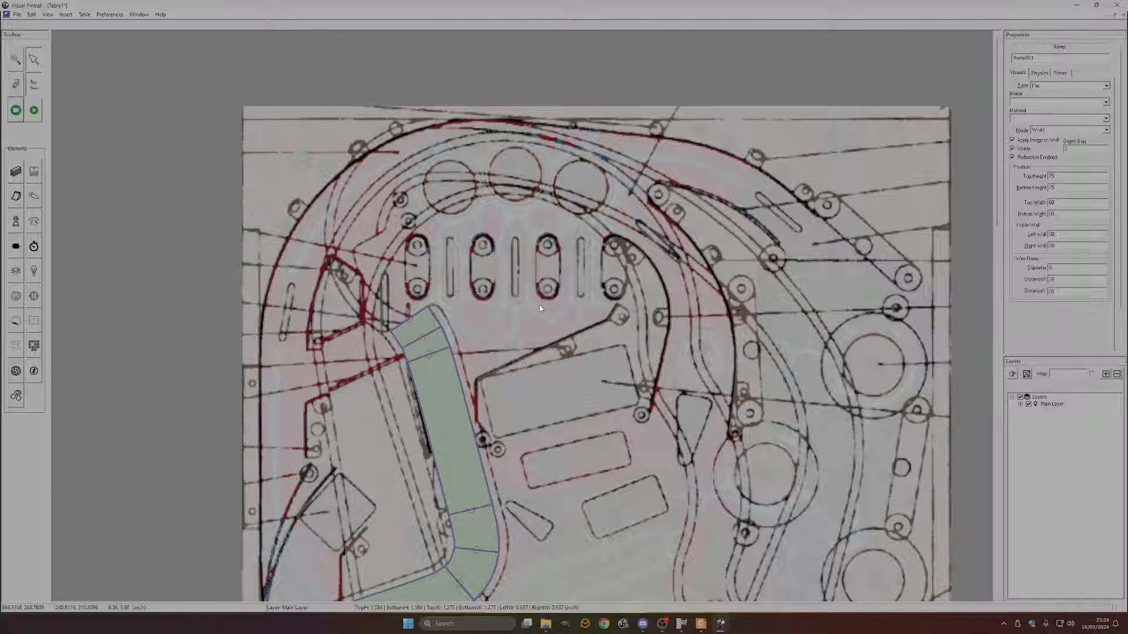
scroll(539, 305, down, 3)
click(16, 196)
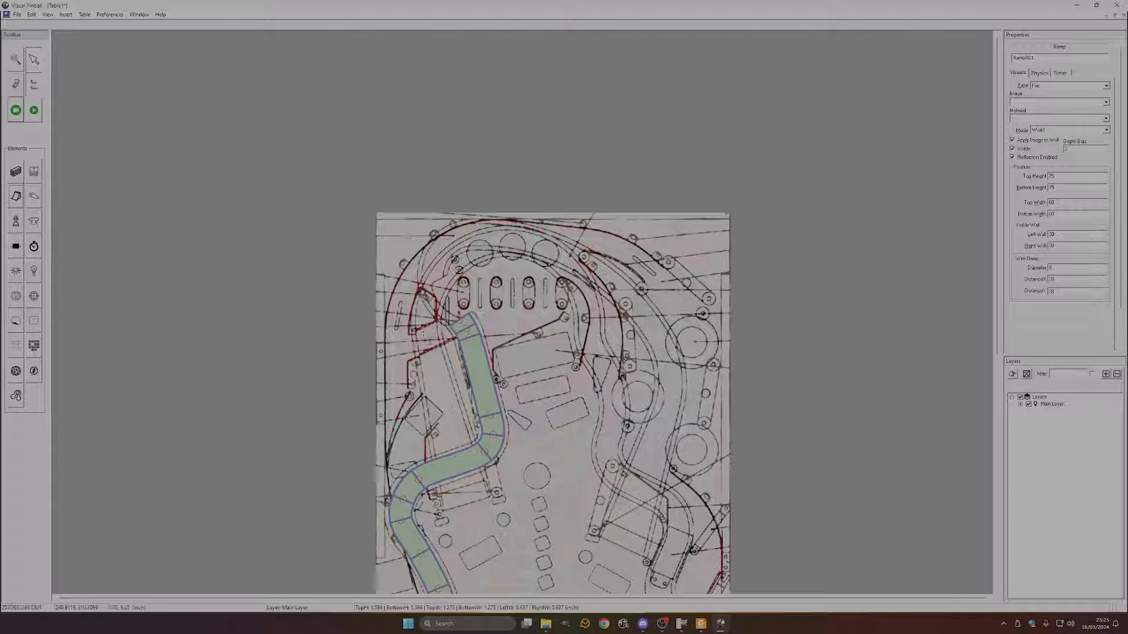
click(249, 285)
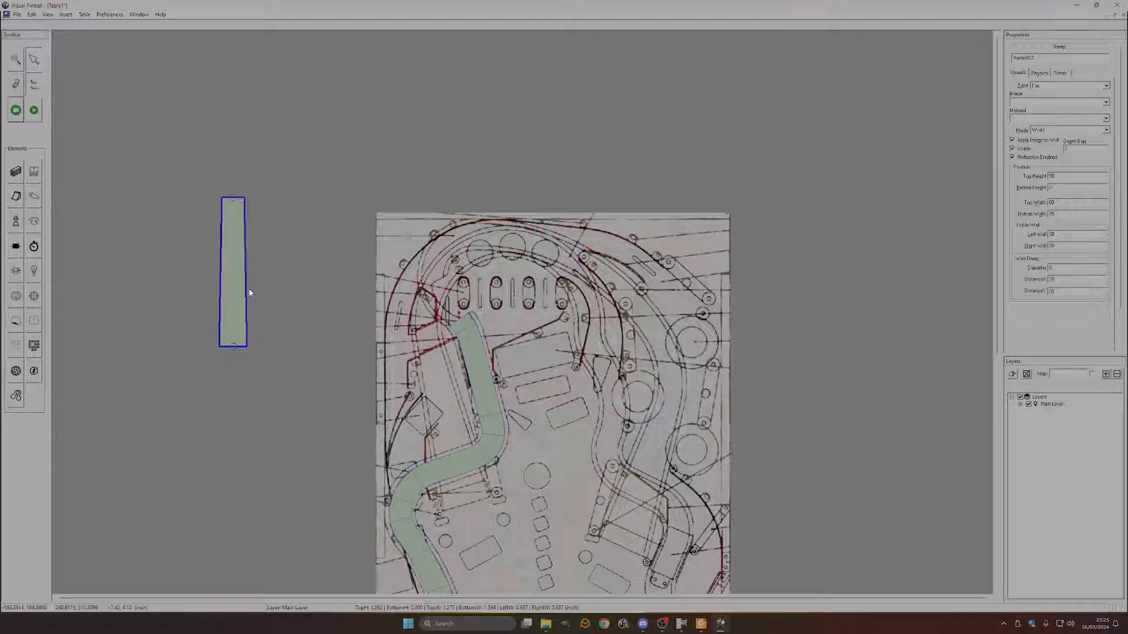
key(Delete)
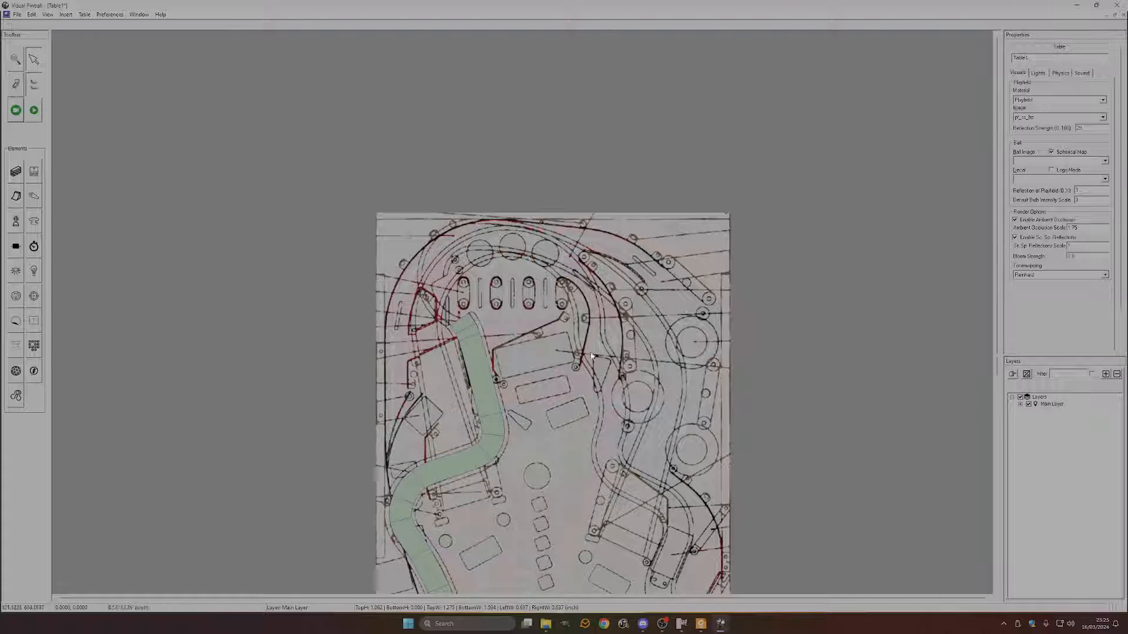
- Save the finished left ramp's parameters as the new element defaults and deselect the ramp
scroll(241, 284, down, 2)
click(483, 275)
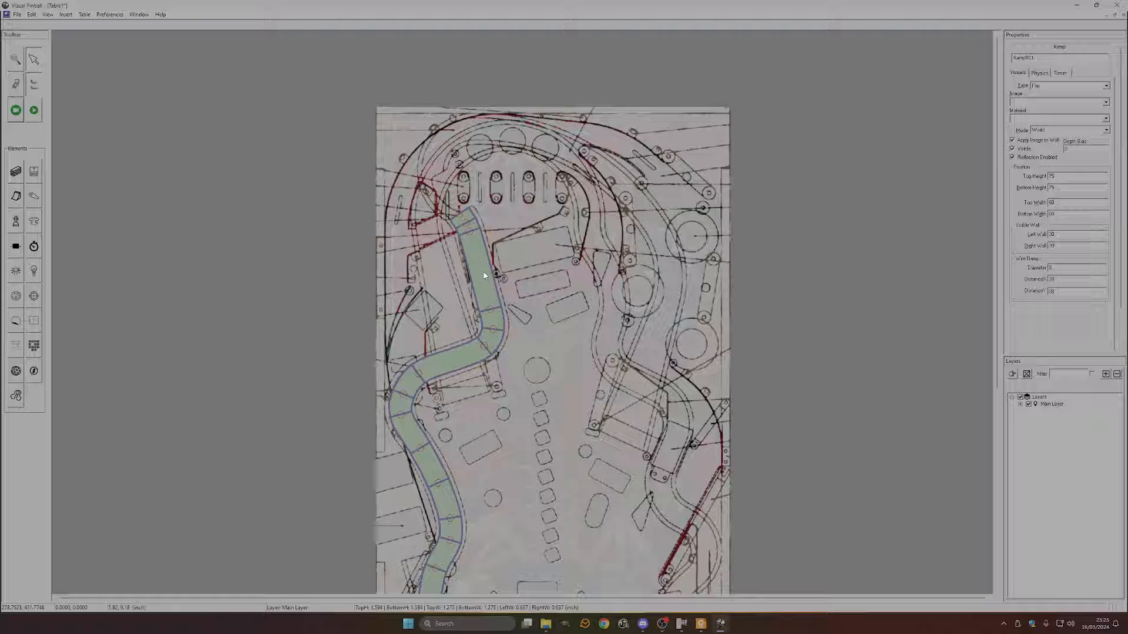
right_click(484, 273)
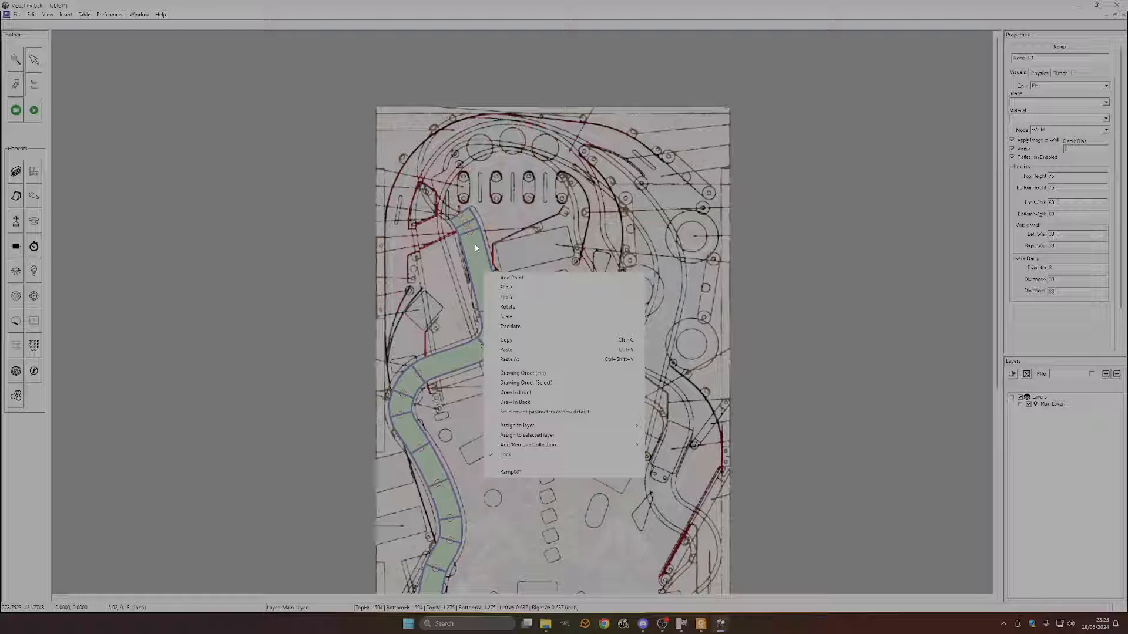
click(531, 412)
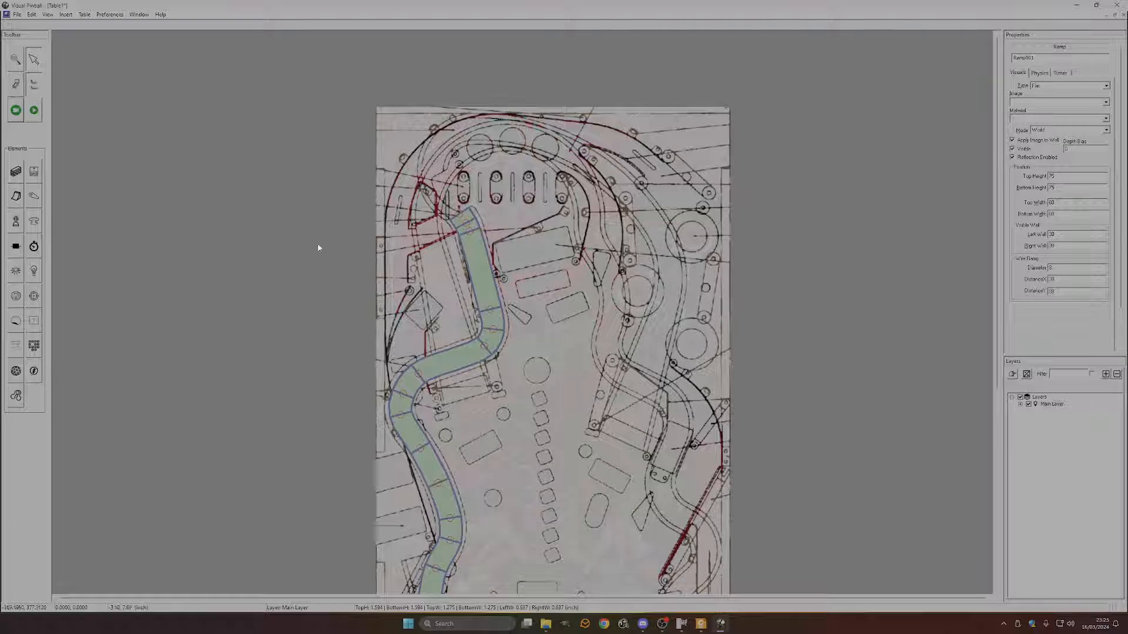
click(213, 266)
- Place a new ramp at the top of the playfield, swing its lower end to the upper-left outline and bend it with a control point
click(16, 196)
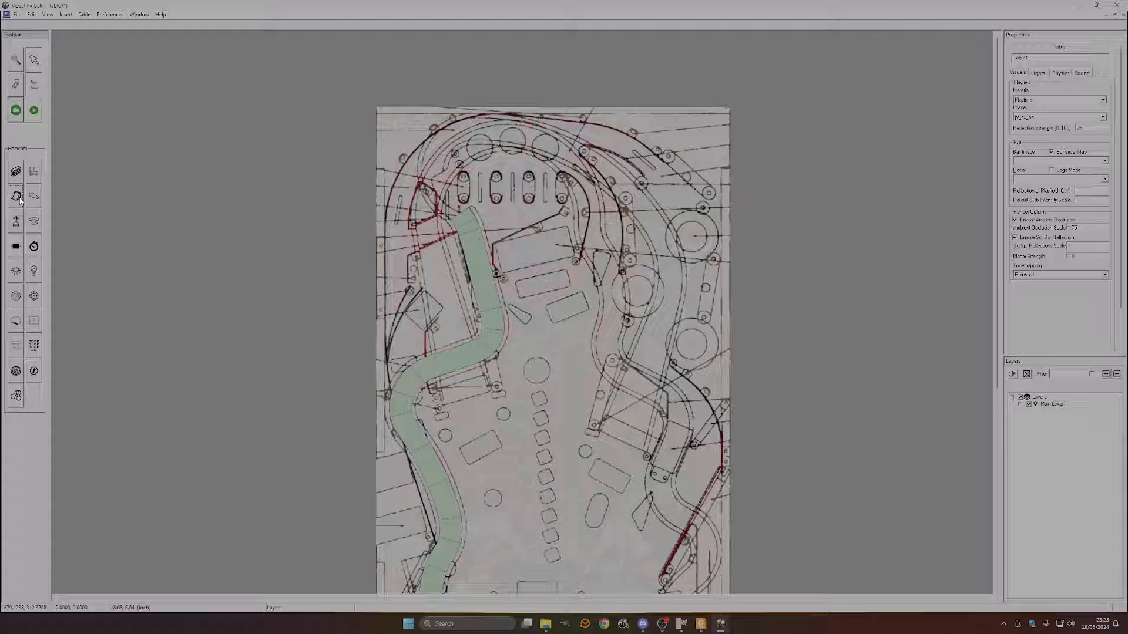
click(564, 246)
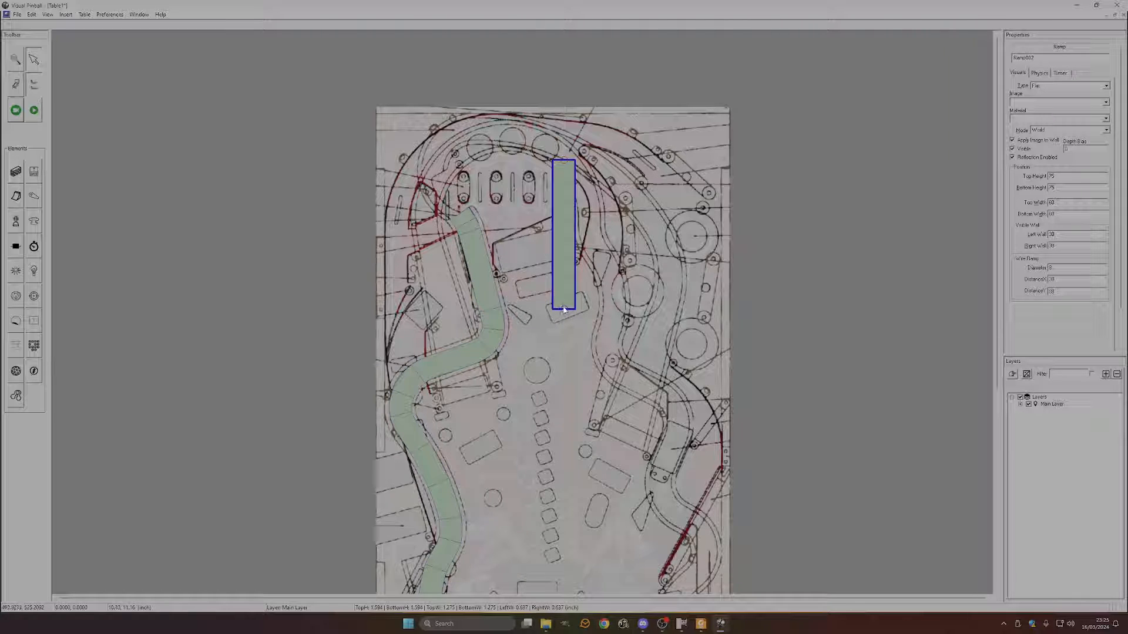
drag(563, 309, 424, 171)
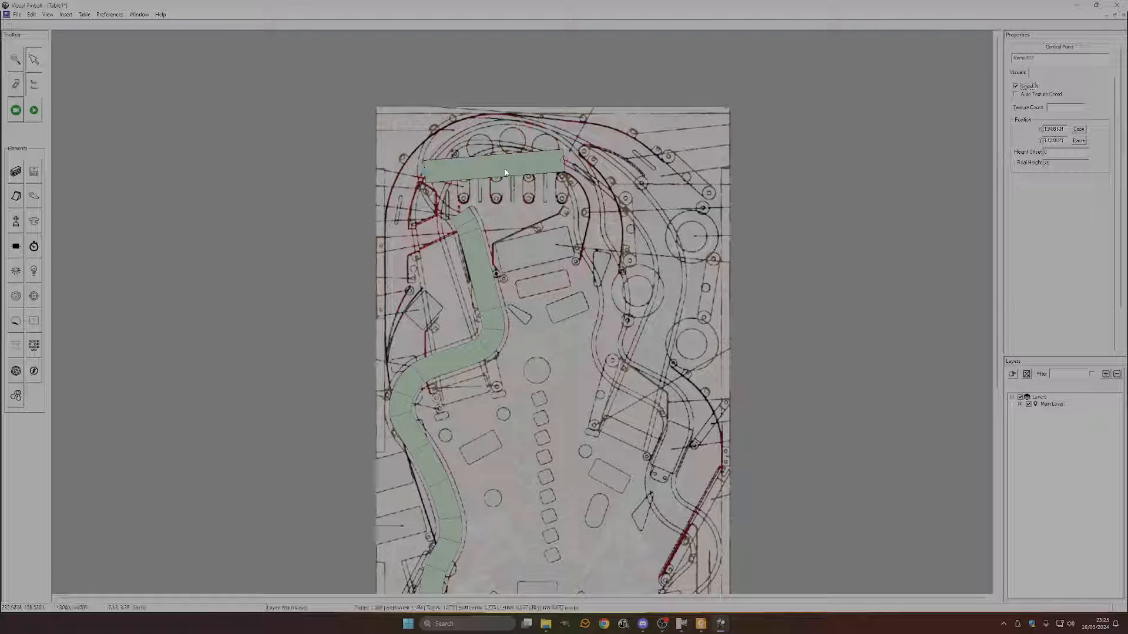
right_click(505, 168)
click(518, 174)
drag(497, 169, 475, 153)
- Add a control point near the new ramp's left end and shape the left bend to follow the blueprint outline
scroll(474, 154, up, 5)
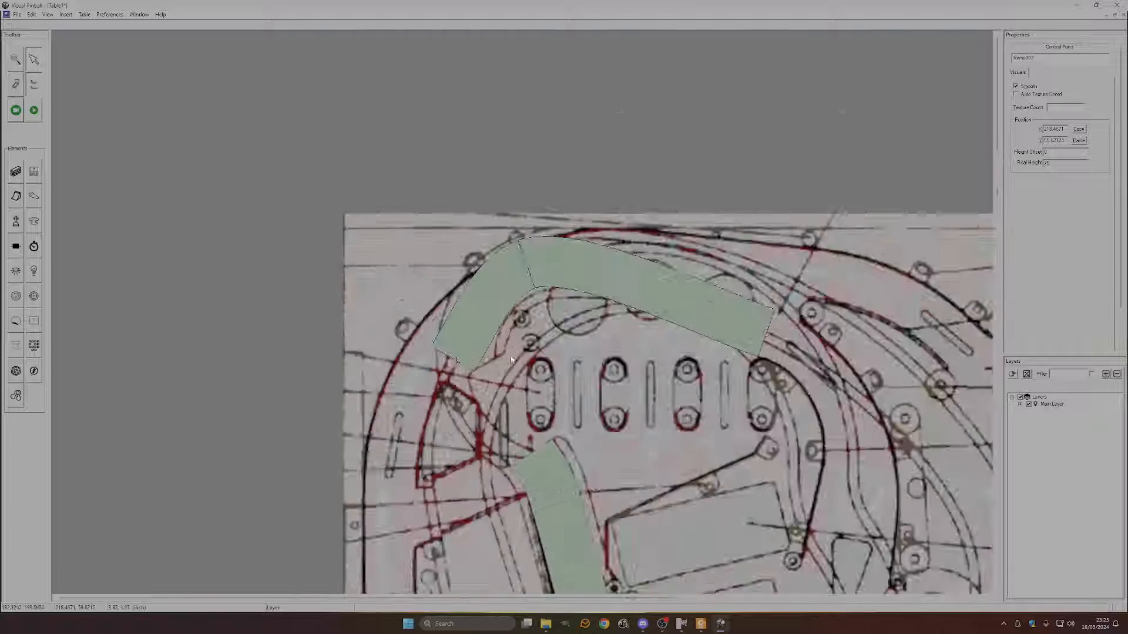
right_click(461, 279)
click(489, 295)
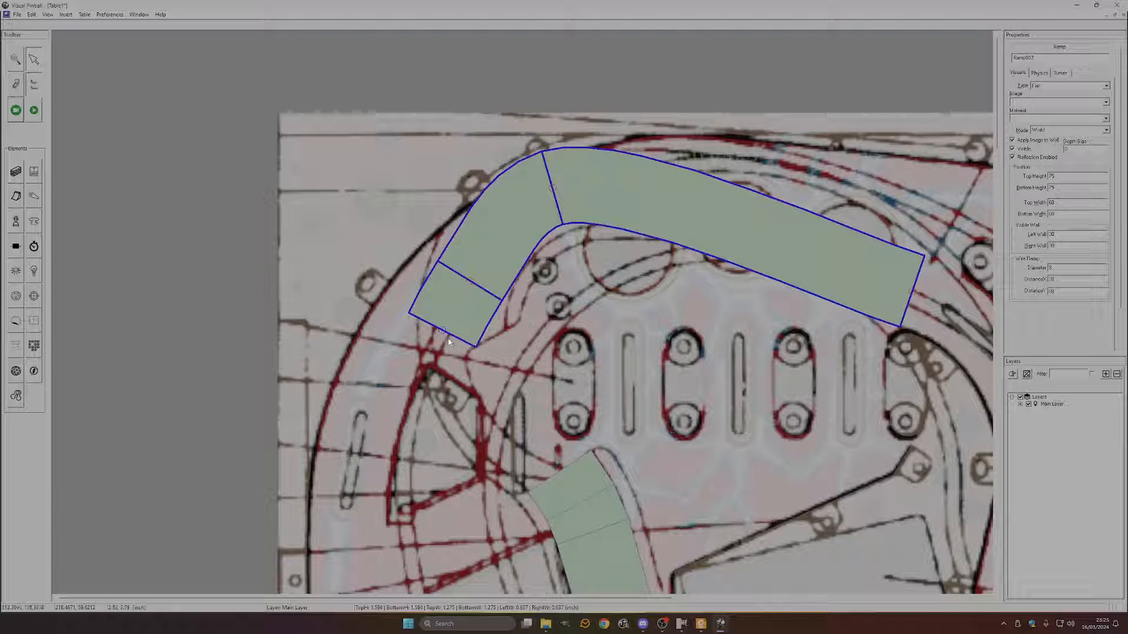
click(453, 339)
click(448, 332)
drag(448, 333, 477, 338)
drag(470, 282, 474, 287)
click(551, 188)
drag(541, 202, 545, 206)
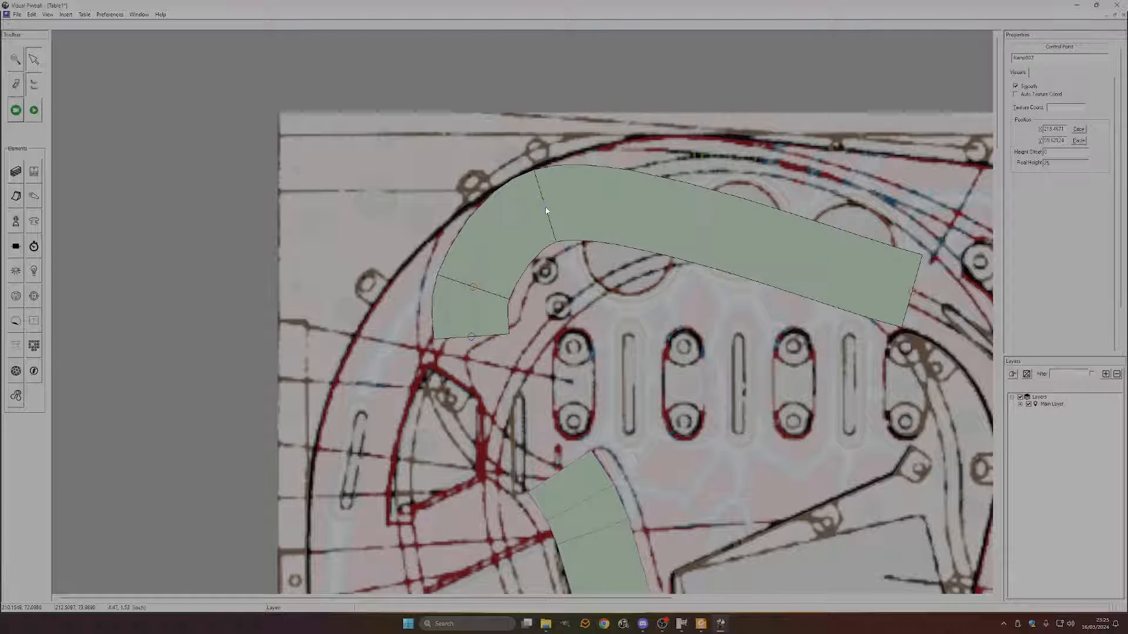
- Add a control point right of the left bend and raise it to the top arch of the outline
right_click(650, 215)
click(681, 222)
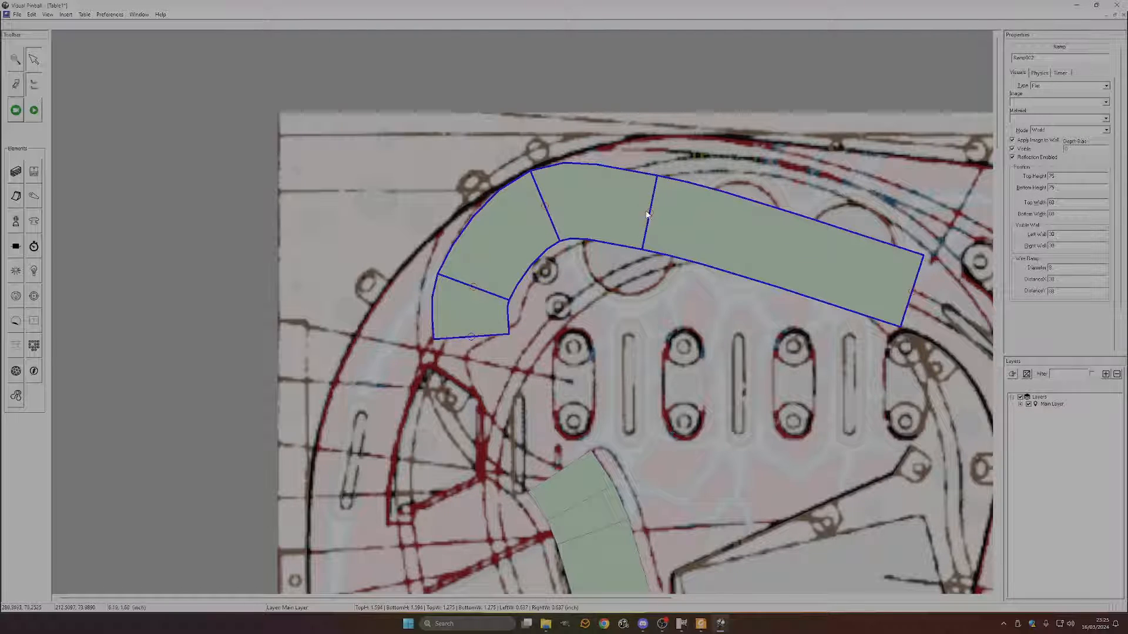
drag(649, 212, 662, 186)
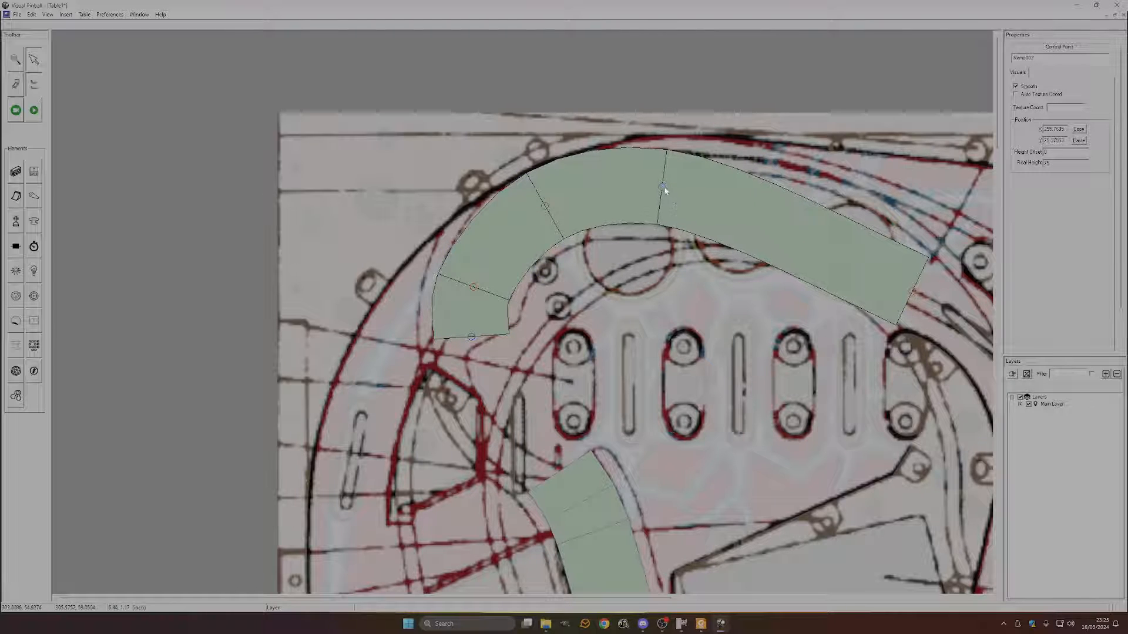
- Extend the ramp's free end down to the lower-right ramp entrance and bend the new stretch around the right side with a control point
scroll(698, 391, down, 1)
scroll(696, 387, down, 2)
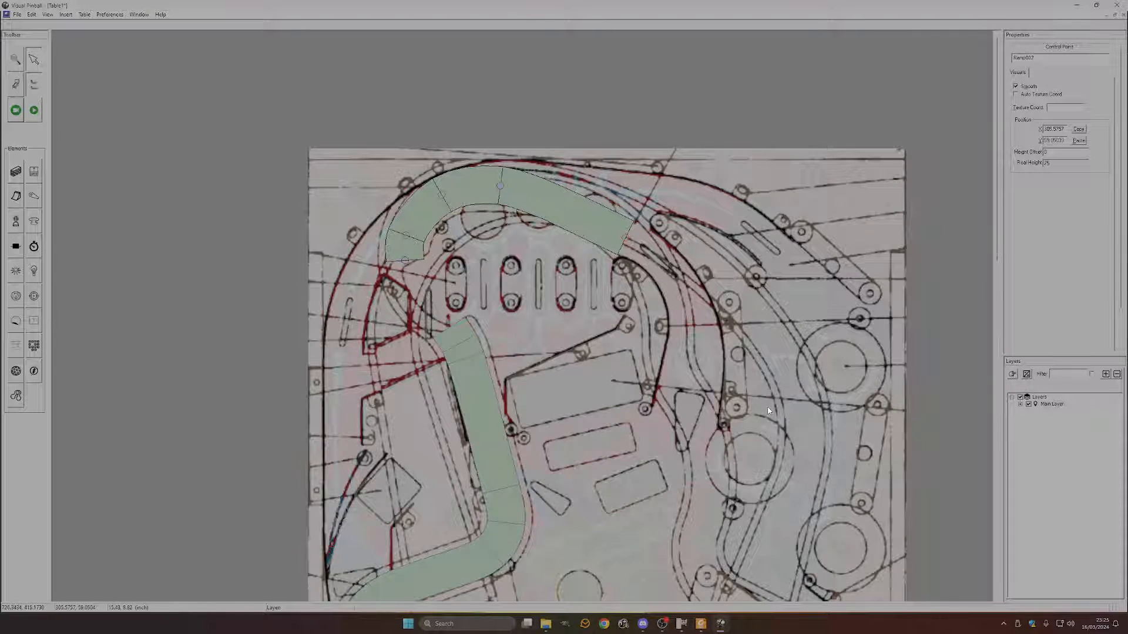
scroll(768, 412, down, 1)
scroll(774, 449, up, 1)
scroll(205, 247, down, 1)
scroll(424, 287, up, 1)
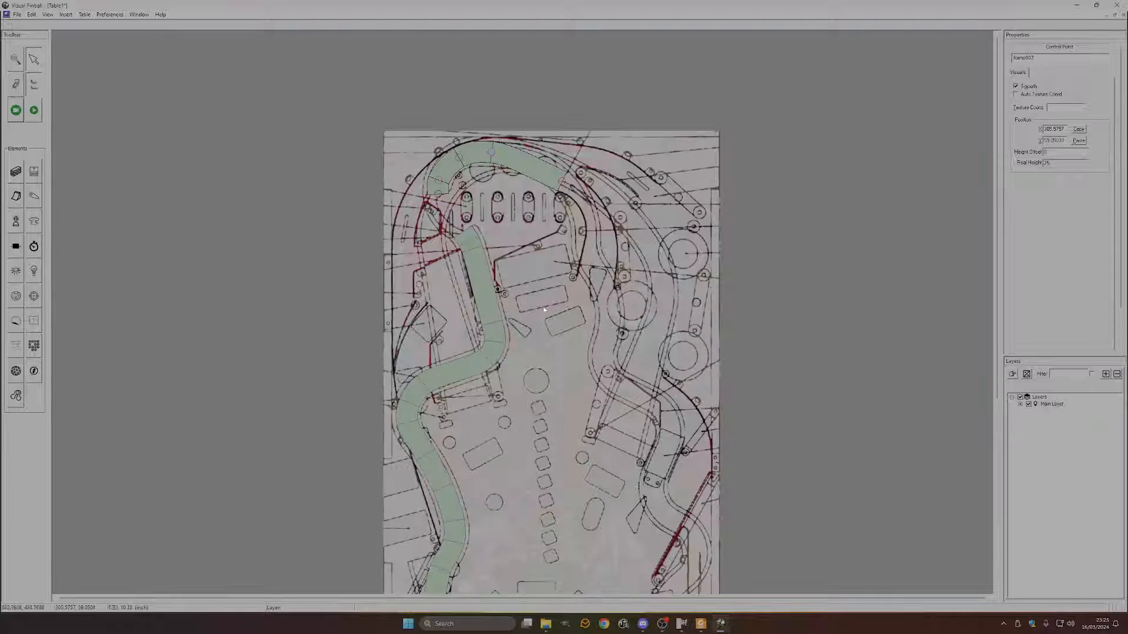
scroll(618, 362, up, 1)
drag(444, 57, 510, 360)
right_click(470, 297)
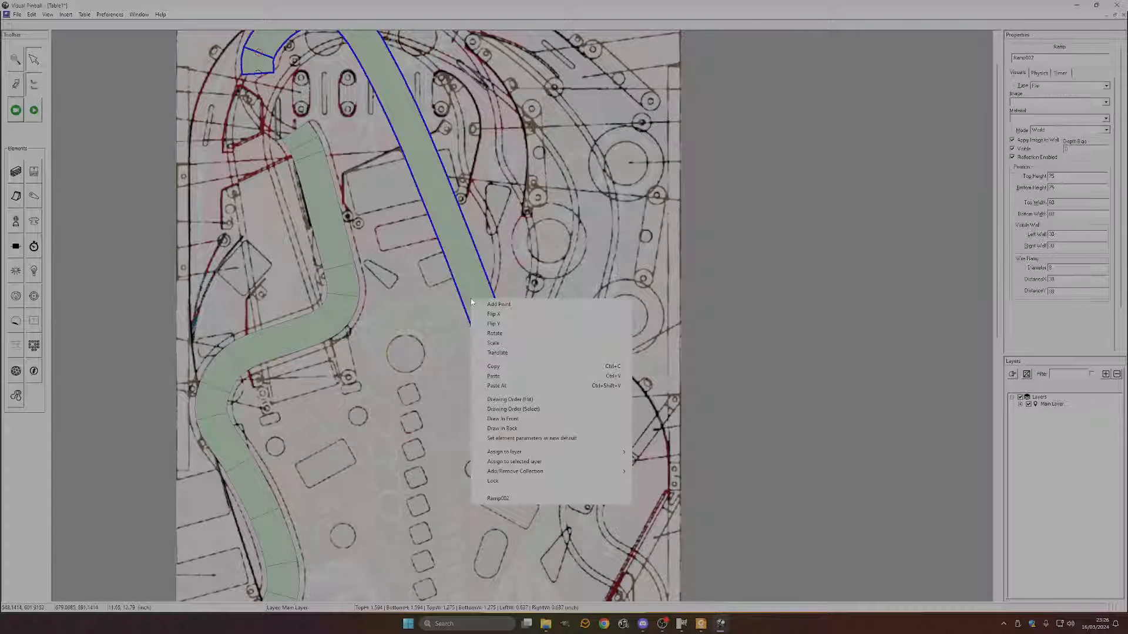
click(493, 311)
drag(479, 288, 591, 181)
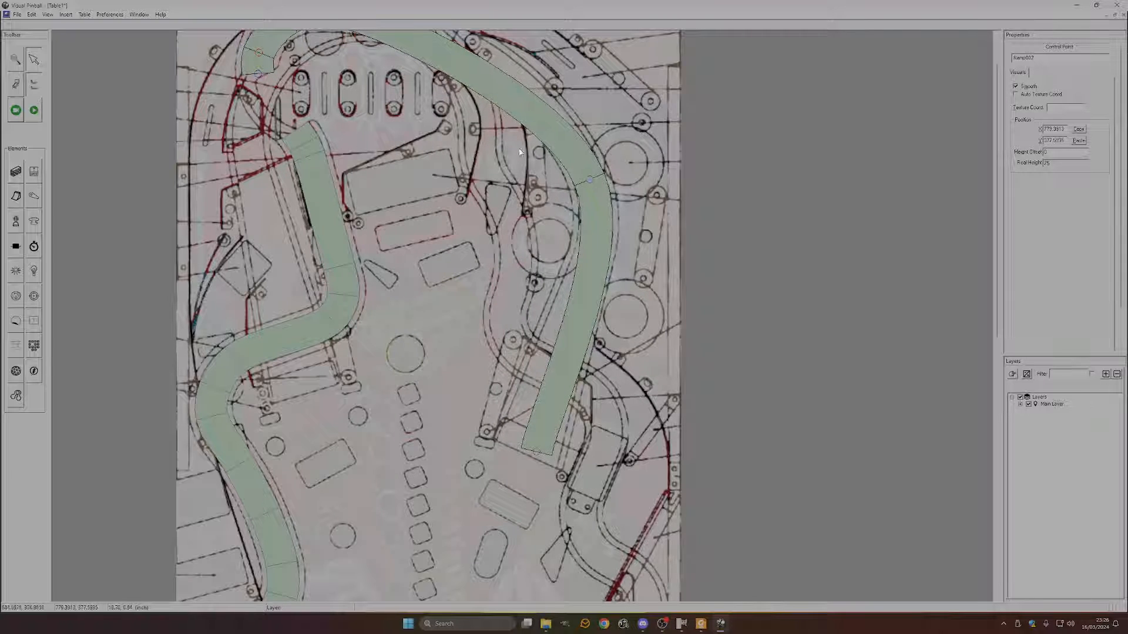
- Fit the upper-right curve to the outline with another control point and shift the ramp's lower end towards the blueprint entrance
scroll(529, 153, up, 1)
right_click(464, 124)
click(492, 131)
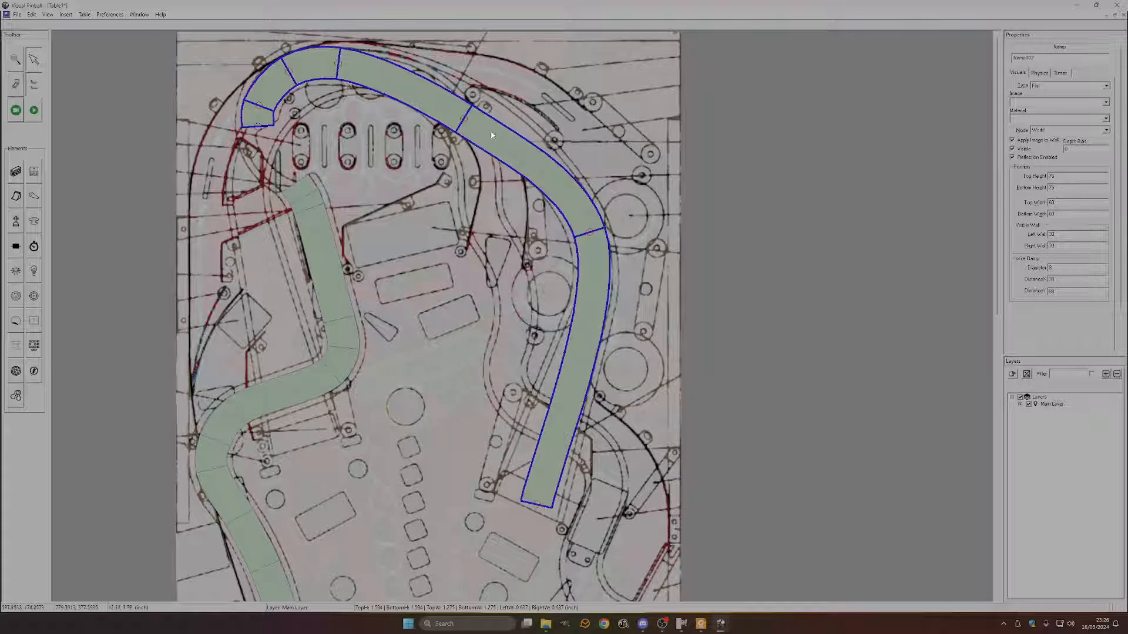
drag(463, 121, 471, 103)
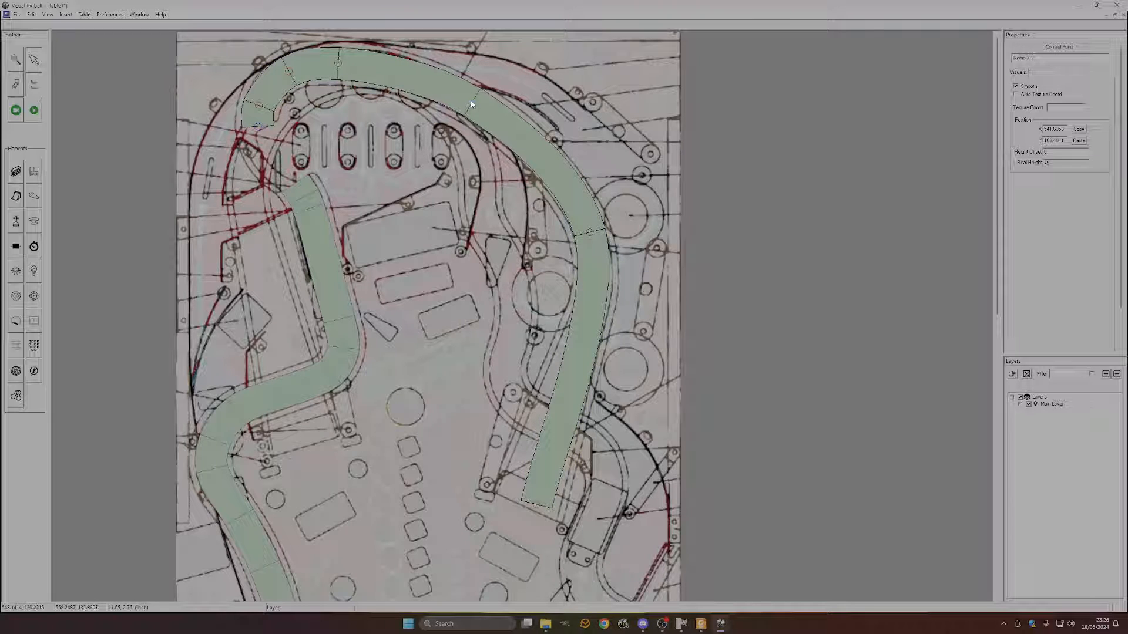
click(337, 65)
drag(541, 504, 525, 511)
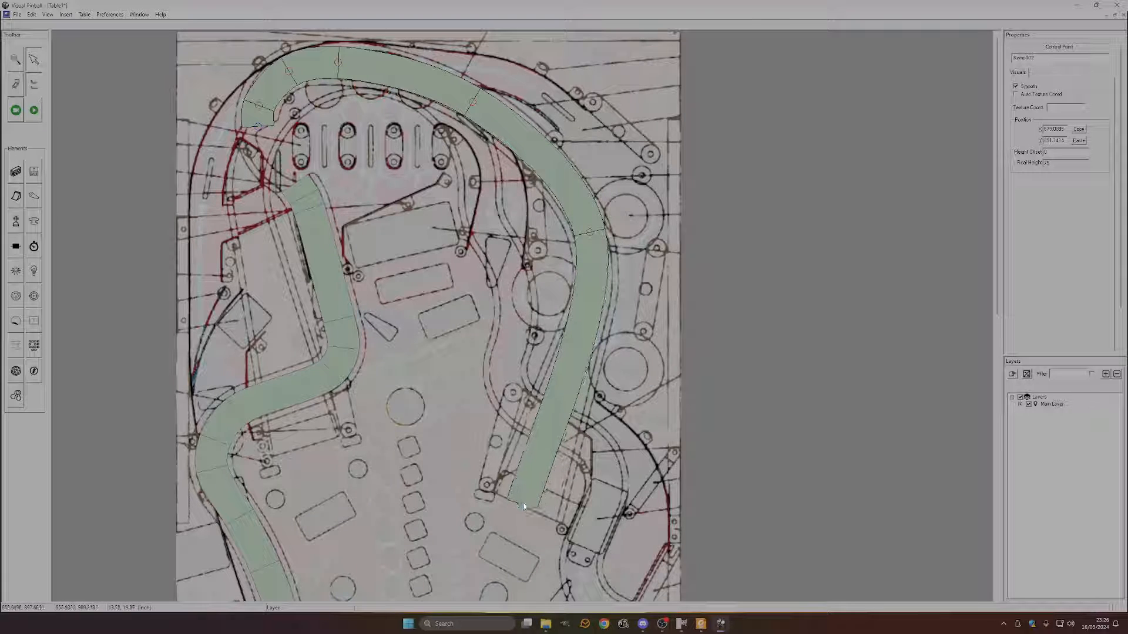
- Add a control point just below the right-hand bend and move it onto the blueprint path
right_click(595, 327)
click(594, 328)
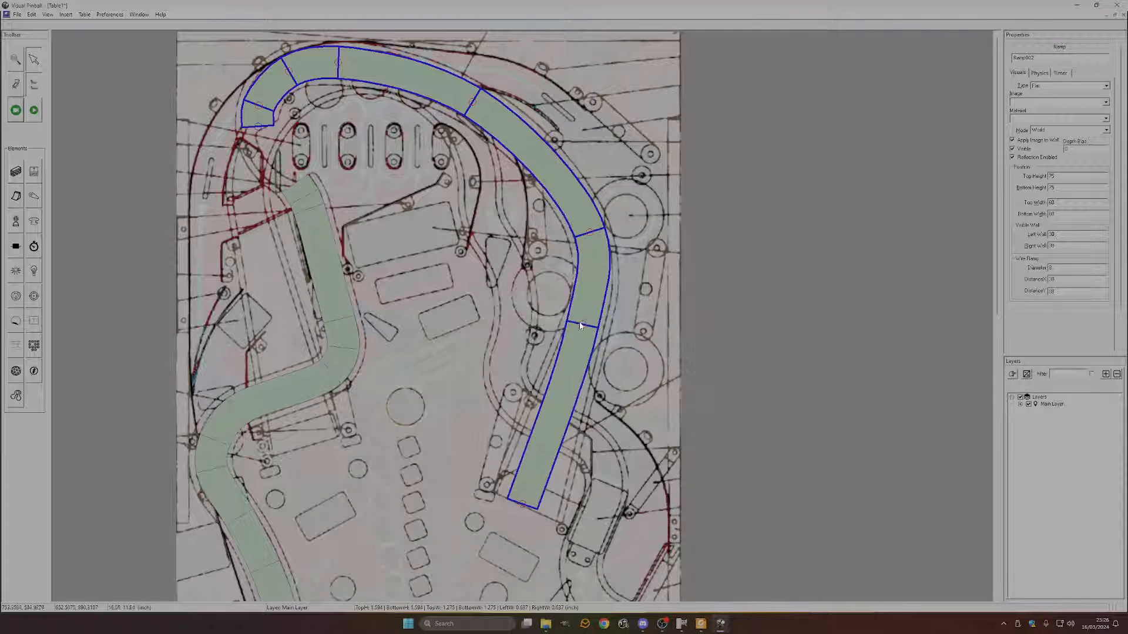
click(591, 301)
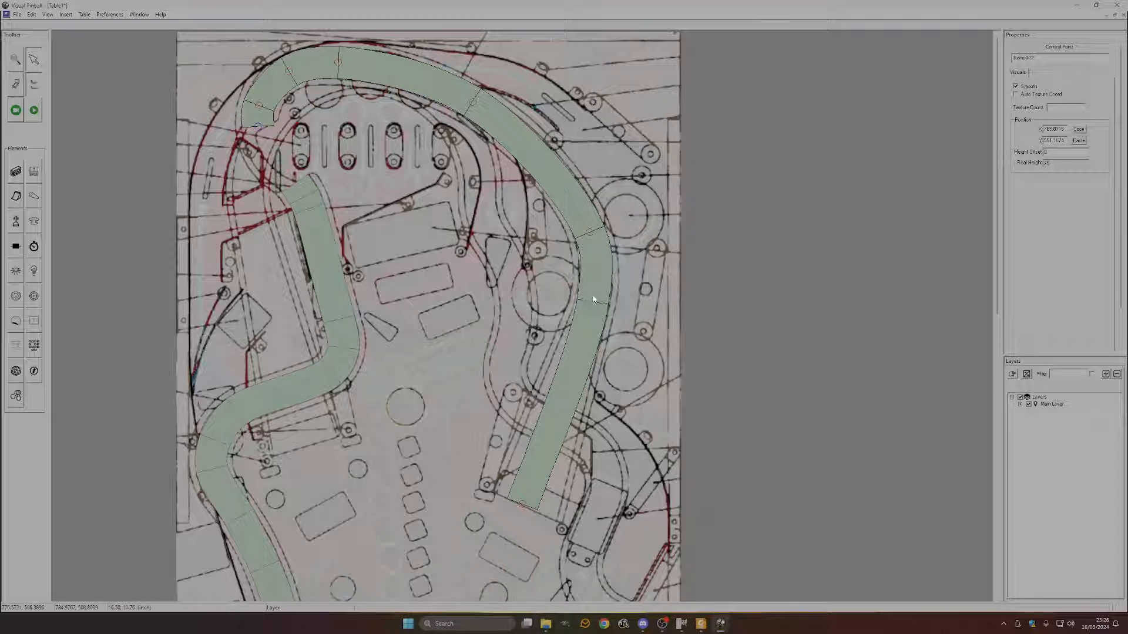
click(590, 233)
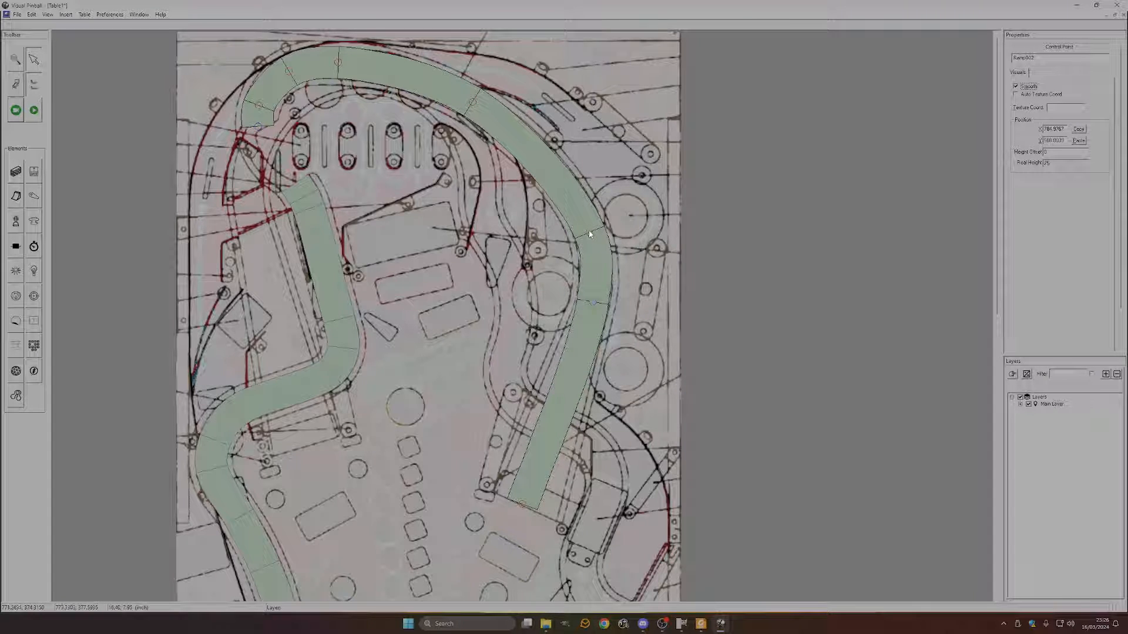
- Add a control point midway along the upper-right curve and fine-tune it to the outline
right_click(543, 164)
click(546, 168)
click(540, 160)
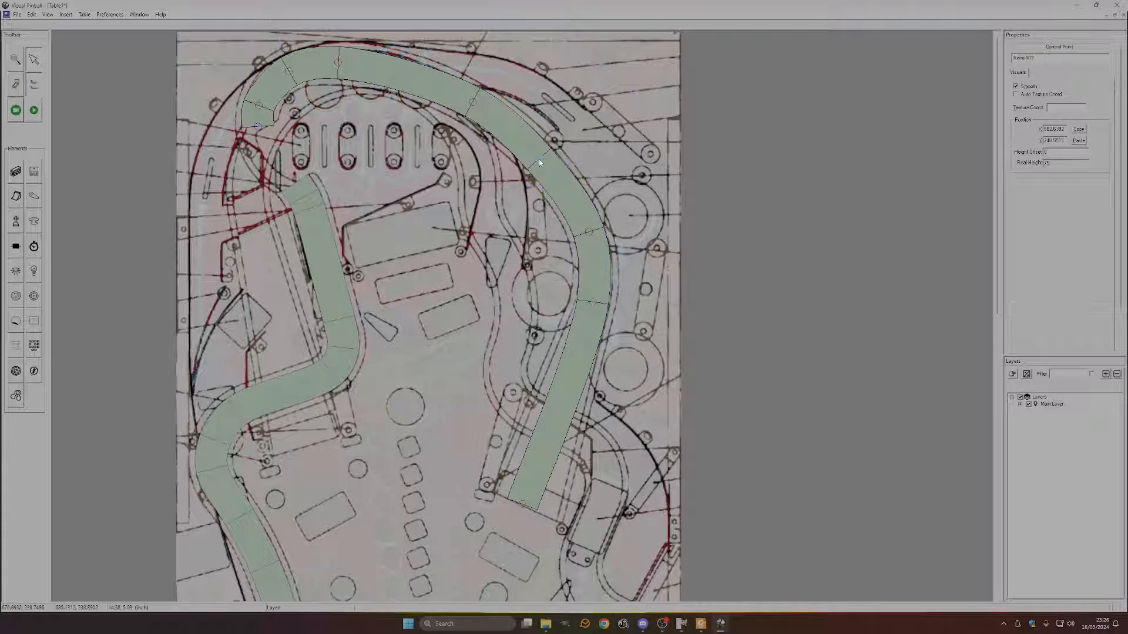
right_click(541, 160)
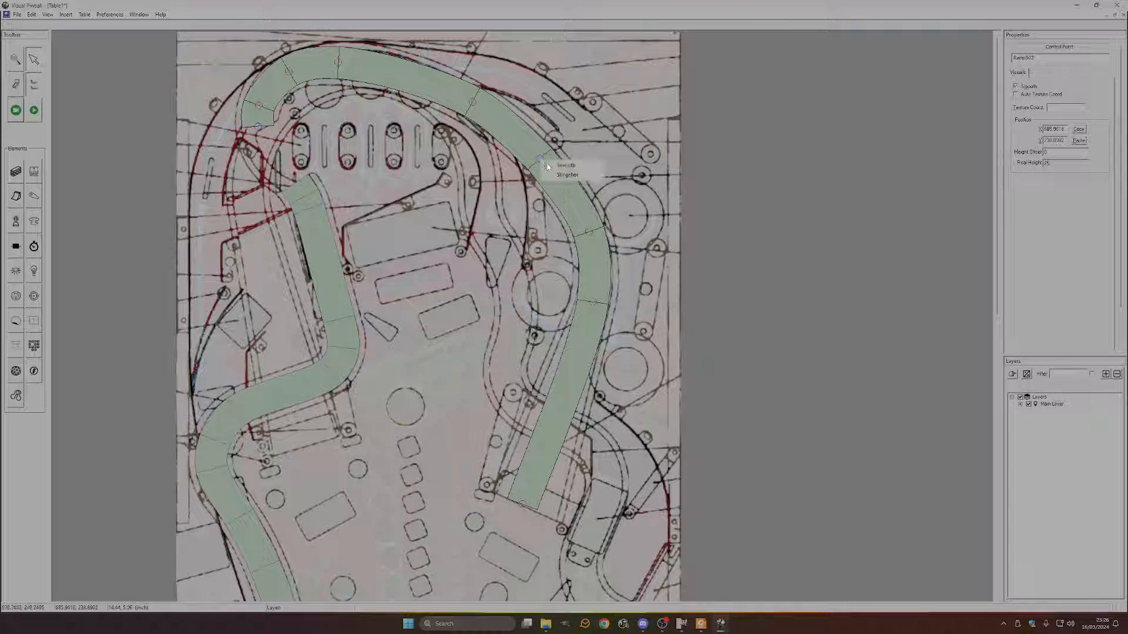
click(548, 165)
- Add a control point on the top arch above the rollover lanes and adjust it to match the outline
scroll(418, 87, up, 1)
right_click(500, 301)
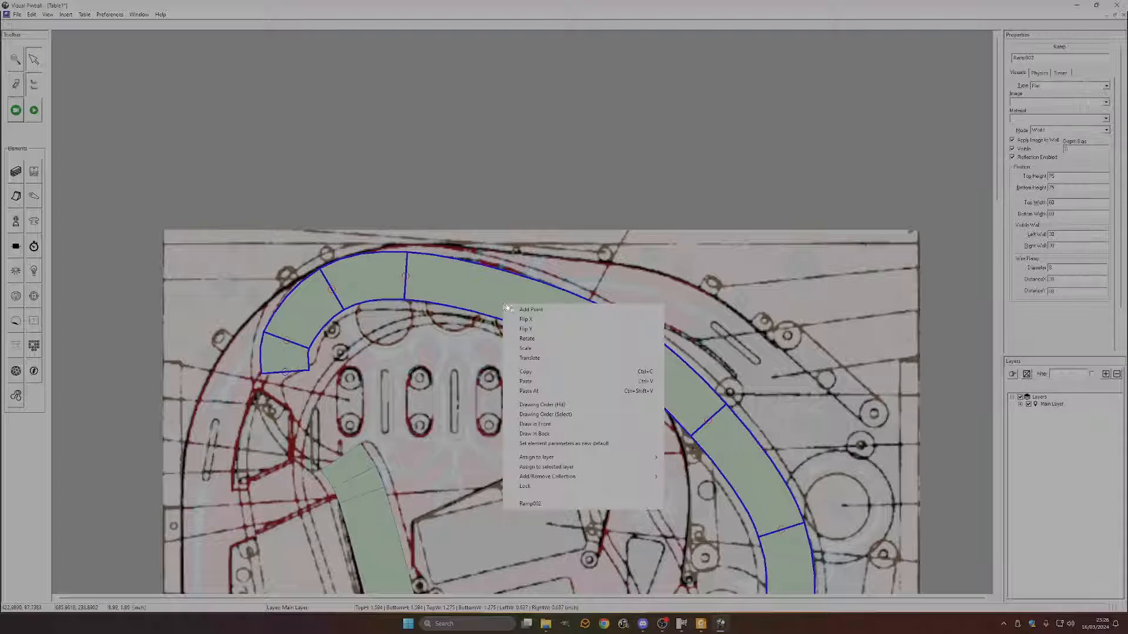
click(503, 306)
click(499, 294)
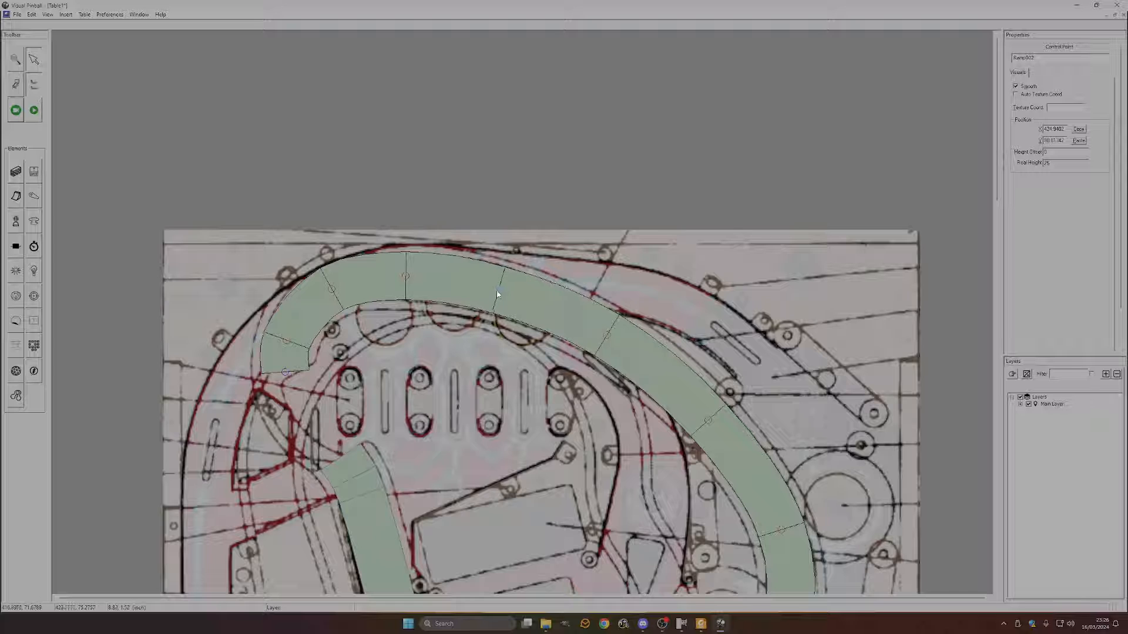
drag(499, 294, 498, 290)
right_click(498, 290)
click(608, 334)
- Fine-tune the control point below the right-hand bend and the ramp's lower end to match the blueprint
scroll(576, 387, down, 2)
scroll(575, 386, up, 1)
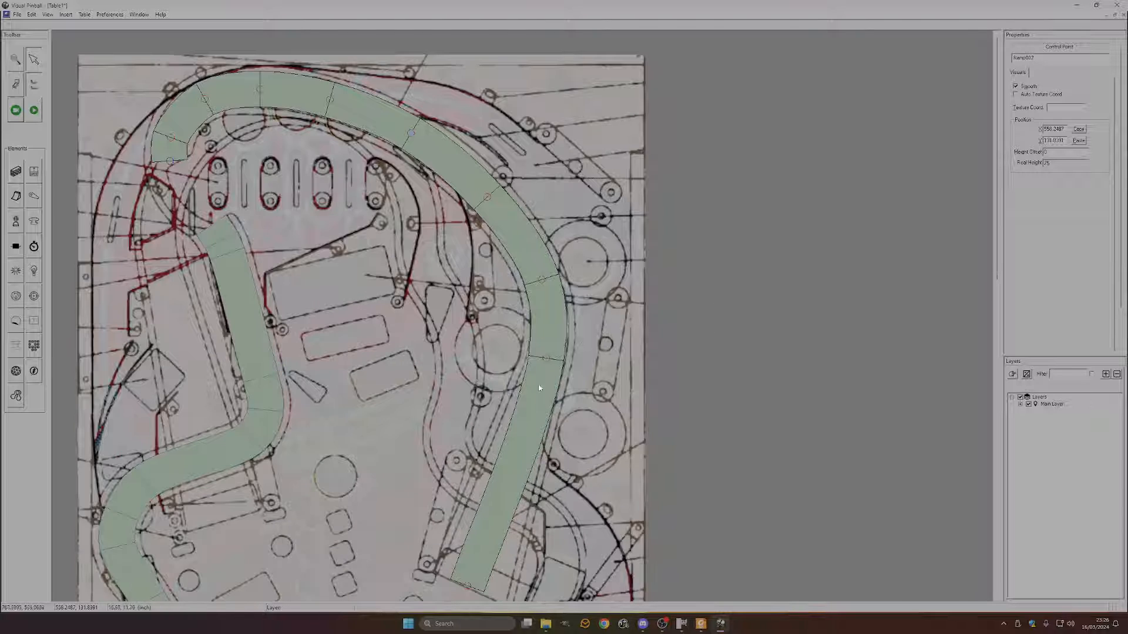
scroll(576, 386, down, 2)
click(543, 349)
drag(542, 346, 546, 346)
scroll(538, 389, down, 1)
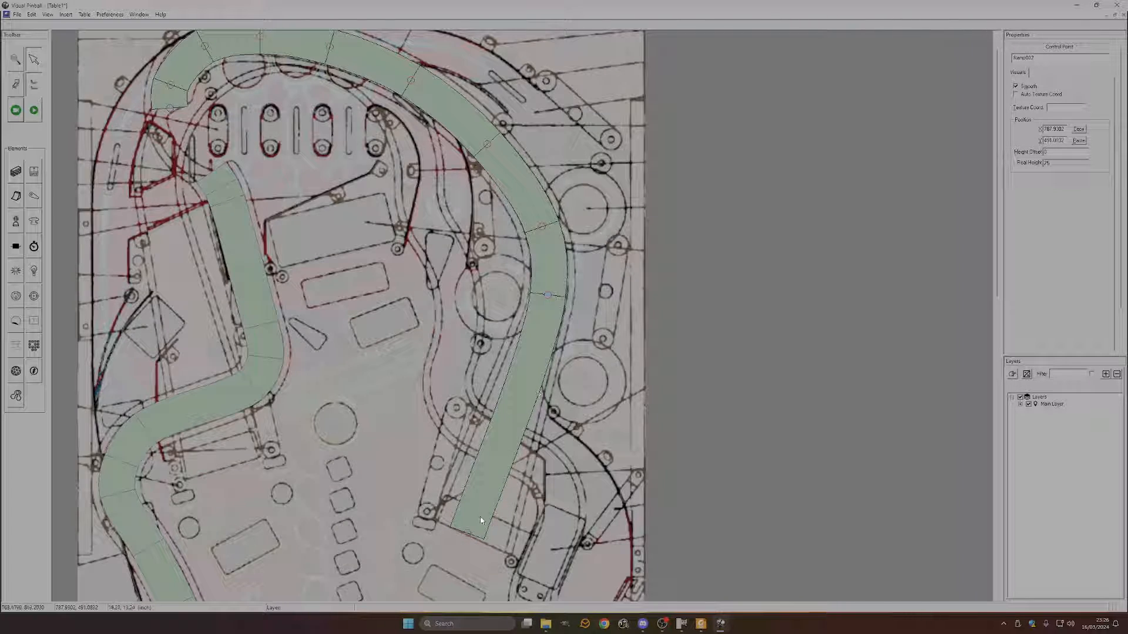
drag(468, 534, 473, 541)
- Turn off the solid fill display so the blueprint shows through the ramp's upper-left end
scroll(321, 311, up, 1)
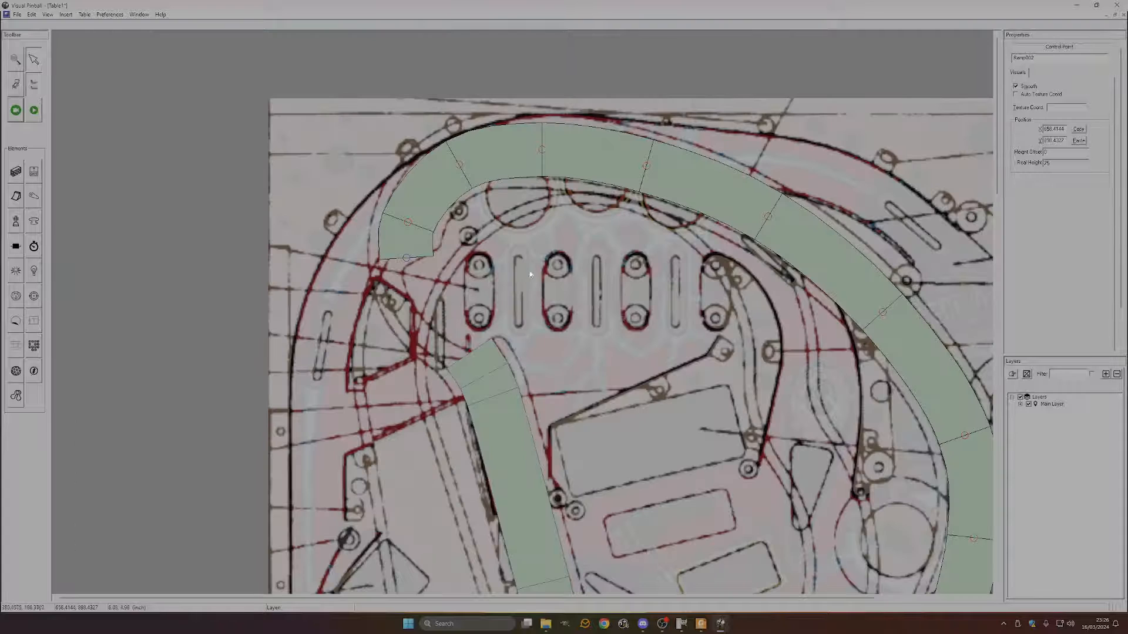
scroll(531, 274, up, 1)
click(332, 274)
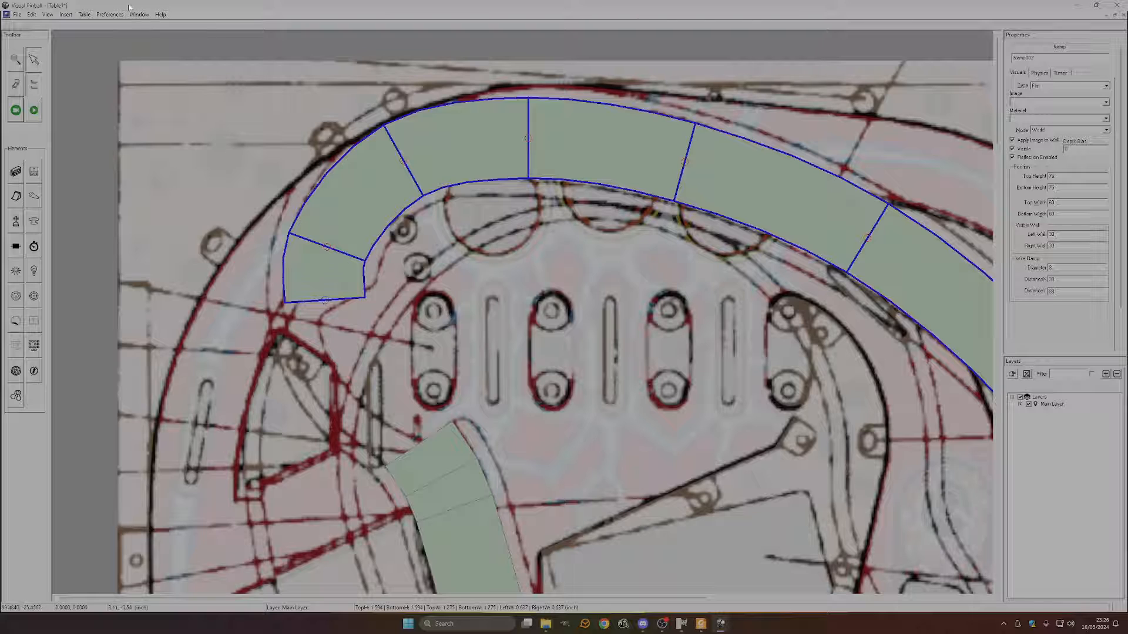
click(48, 14)
click(65, 38)
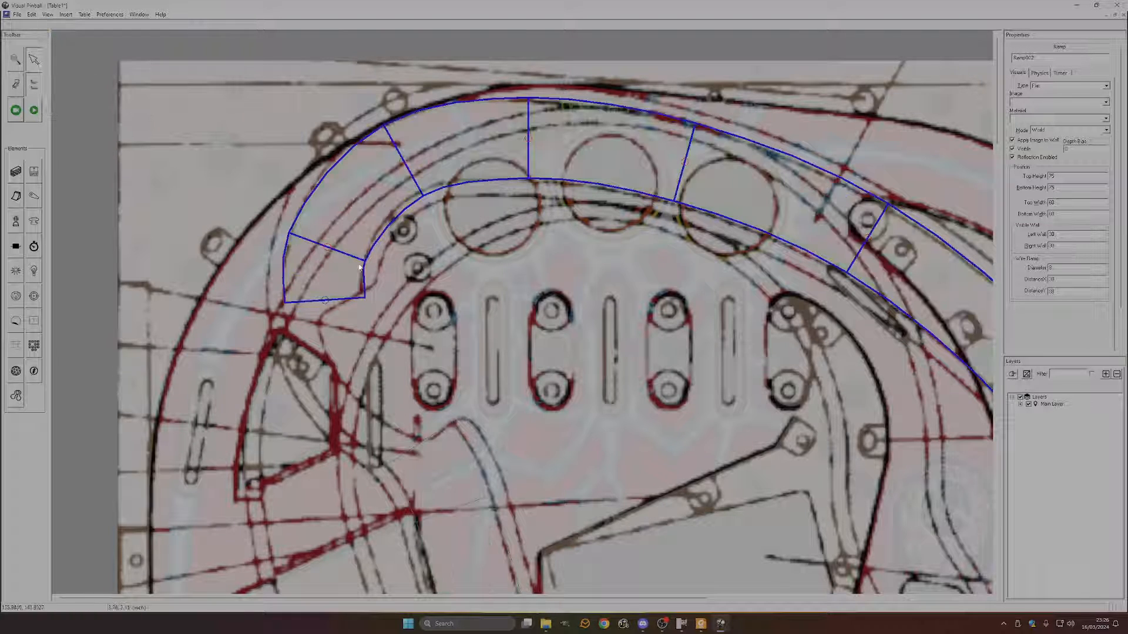
- Add a control point at the ramp's upper-left end and adjust the last points so the angled end follows the outline
right_click(334, 280)
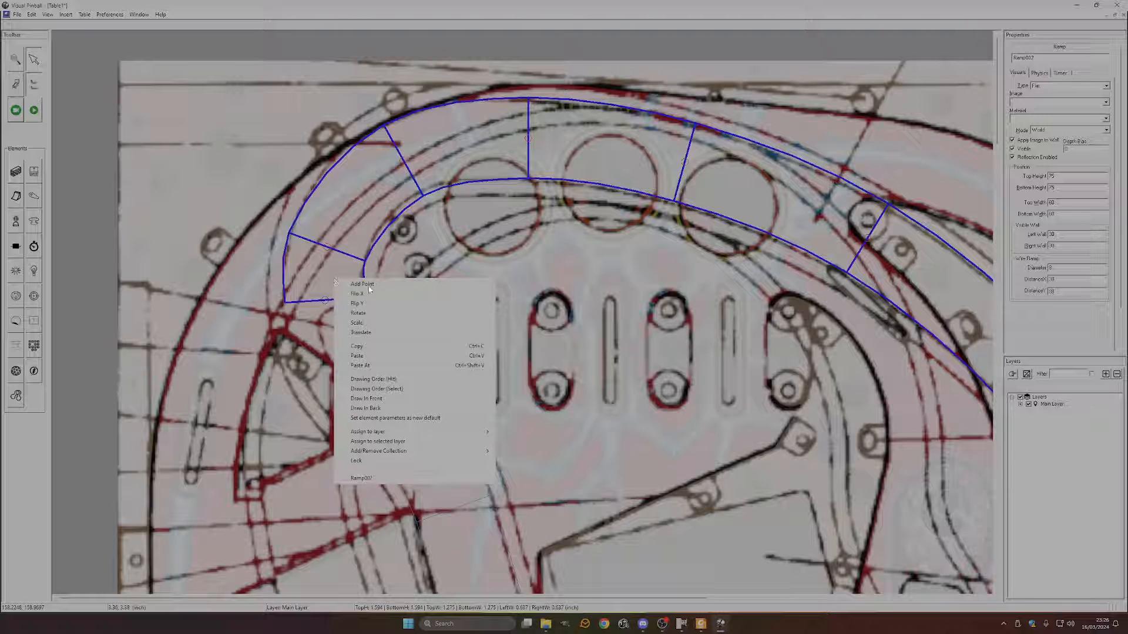
click(369, 285)
click(322, 281)
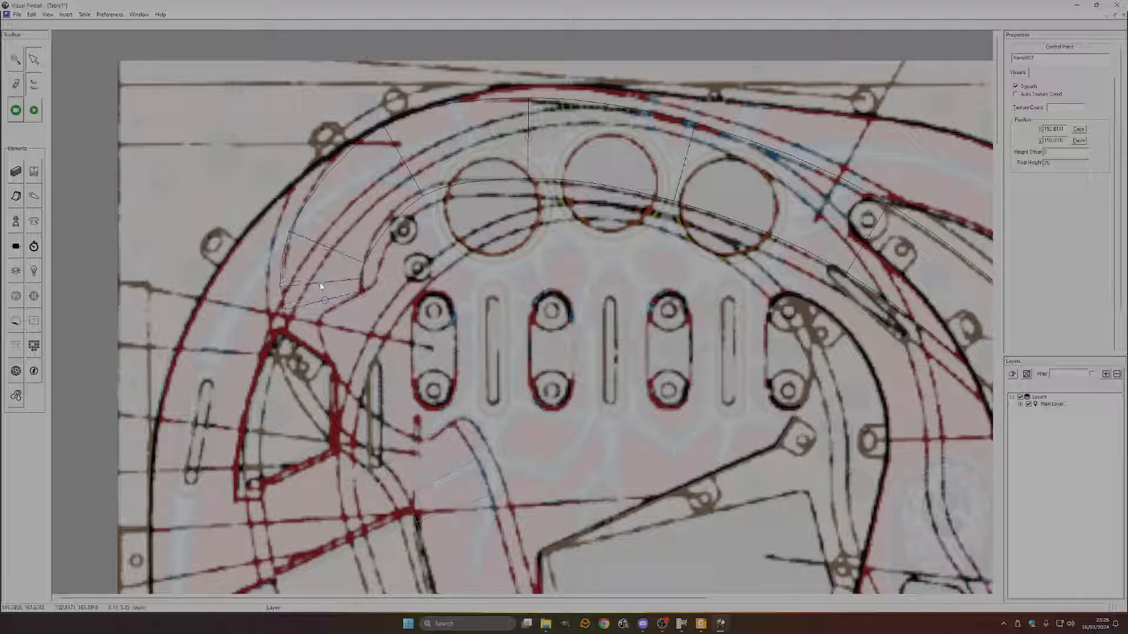
drag(321, 287, 333, 221)
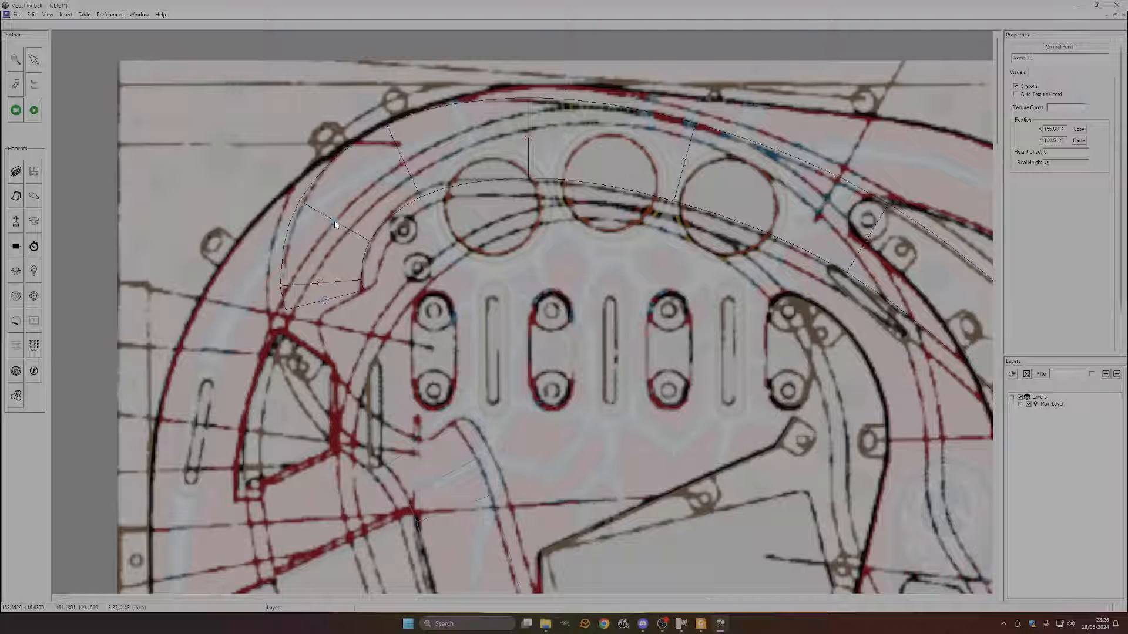
click(325, 301)
drag(324, 302, 326, 308)
drag(326, 308, 323, 291)
click(334, 224)
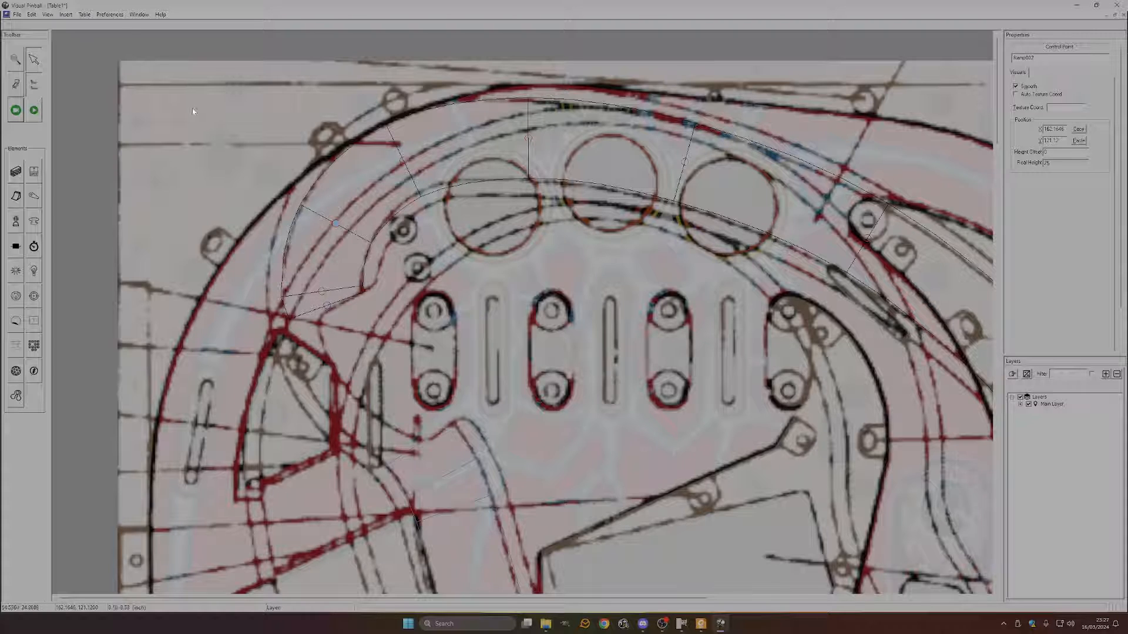
- Restore the solid fill display and lock the finished second ramp
click(52, 16)
click(62, 32)
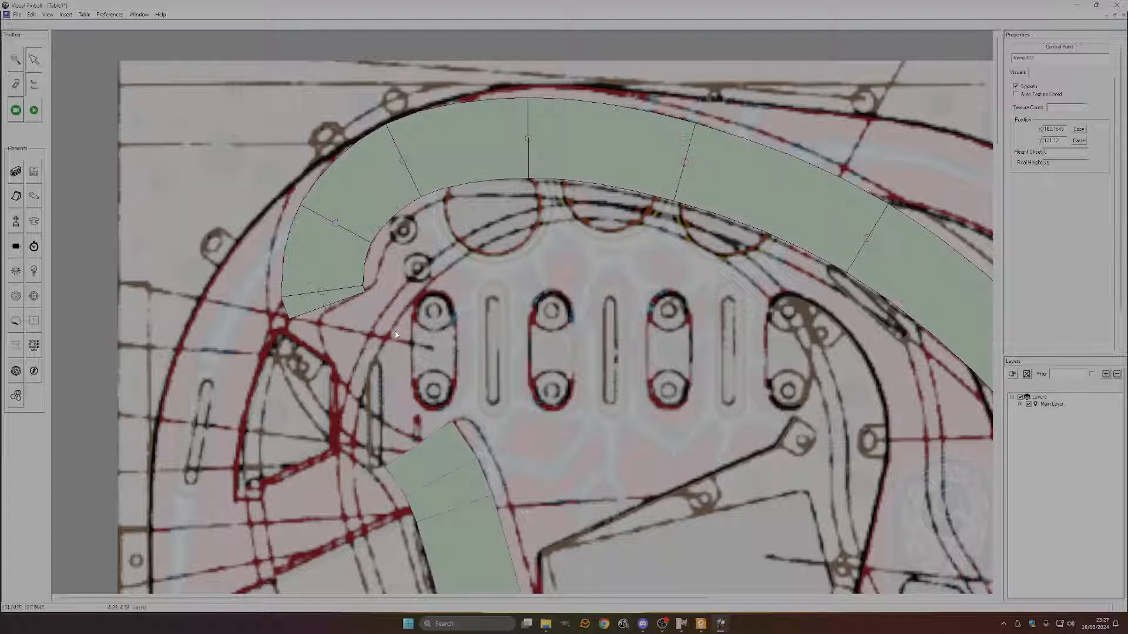
scroll(441, 365, down, 2)
scroll(522, 361, up, 1)
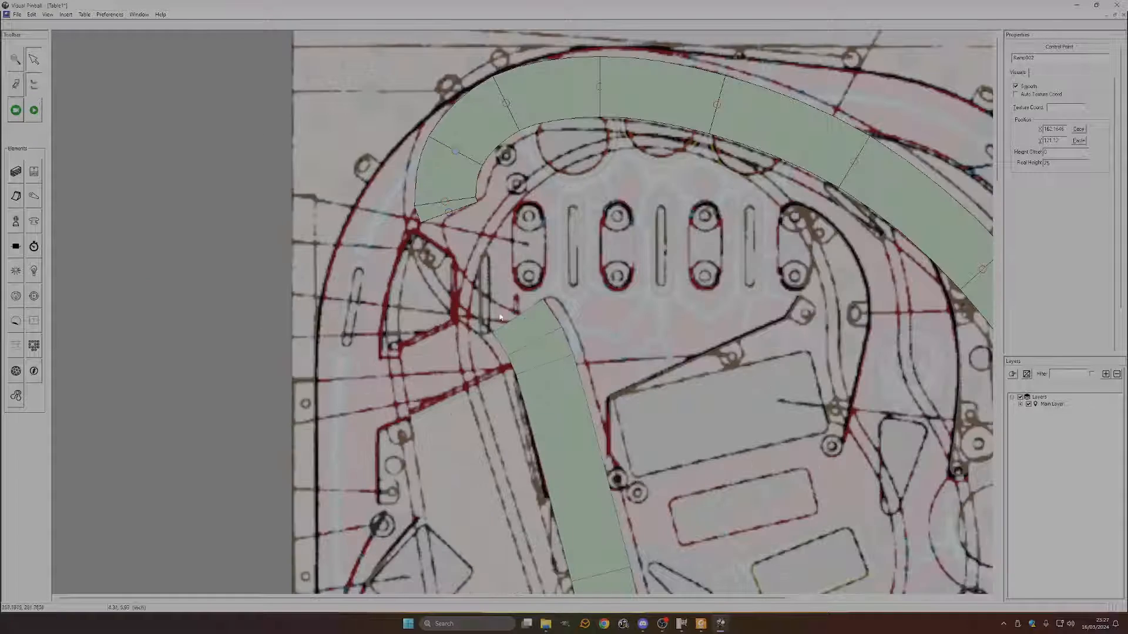
right_click(441, 180)
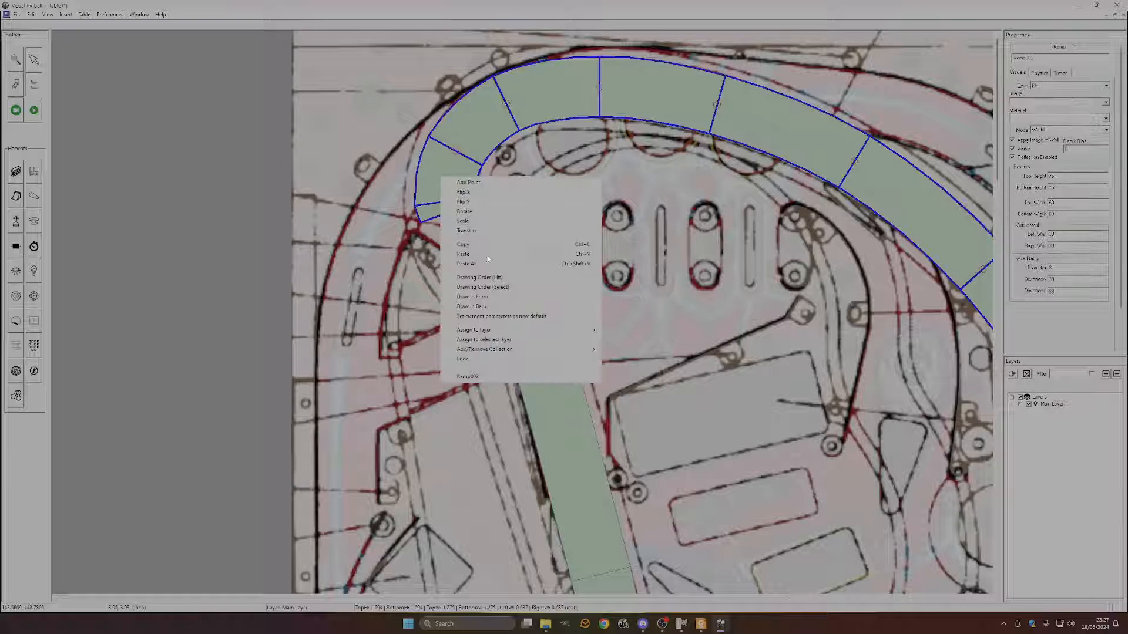
click(490, 251)
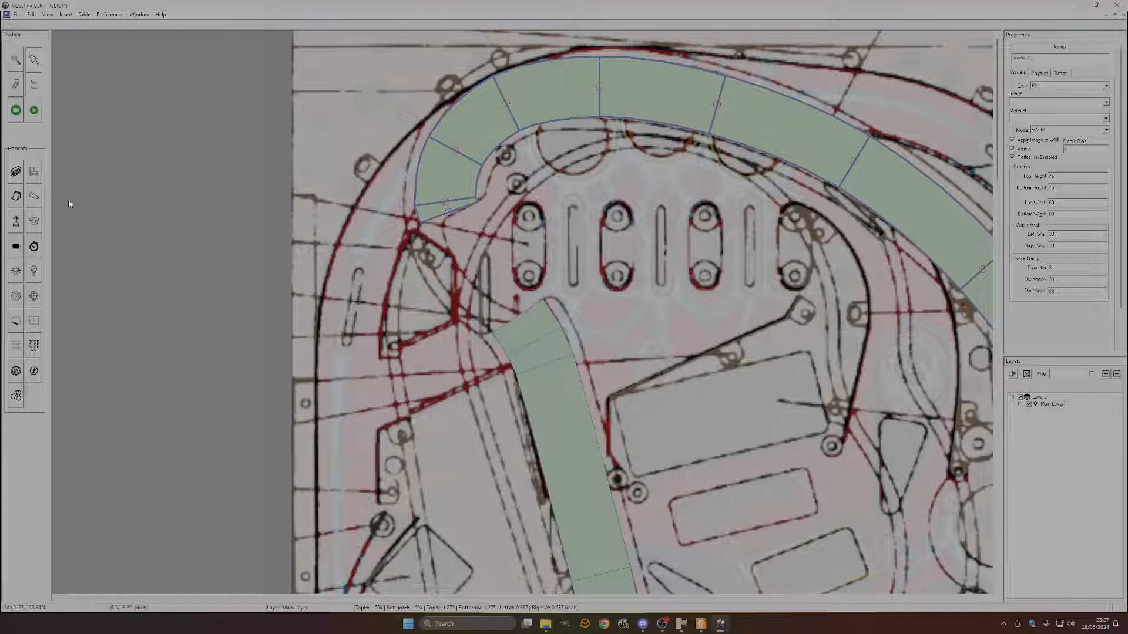
- Place a third ramp and move its two end points to bridge the gap between the two finished ramps
click(16, 196)
click(373, 324)
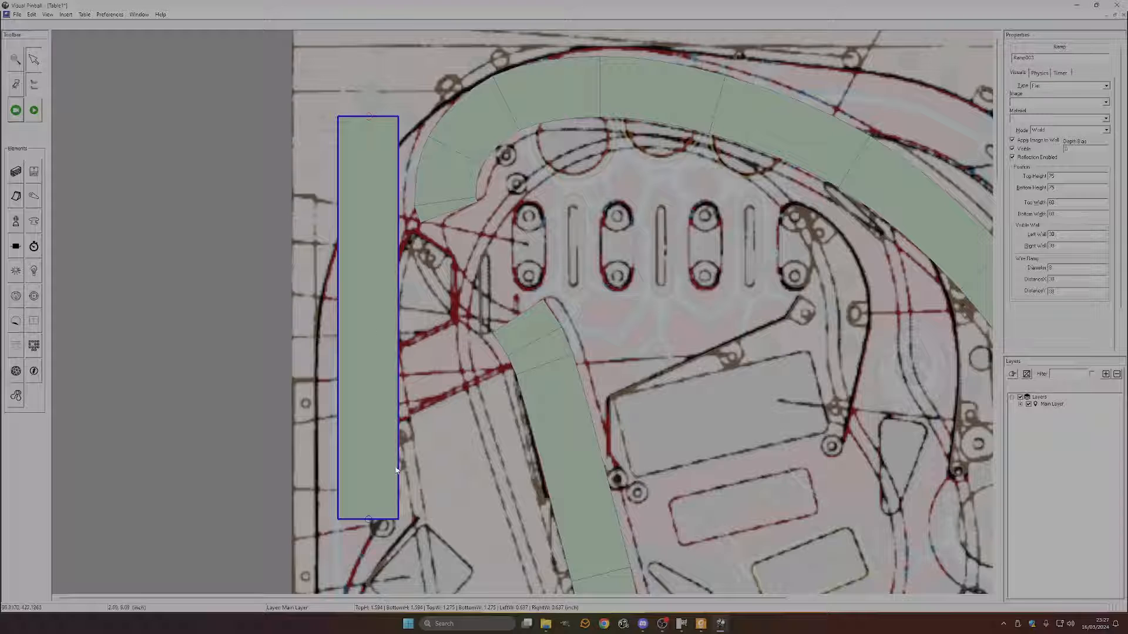
drag(368, 519, 393, 333)
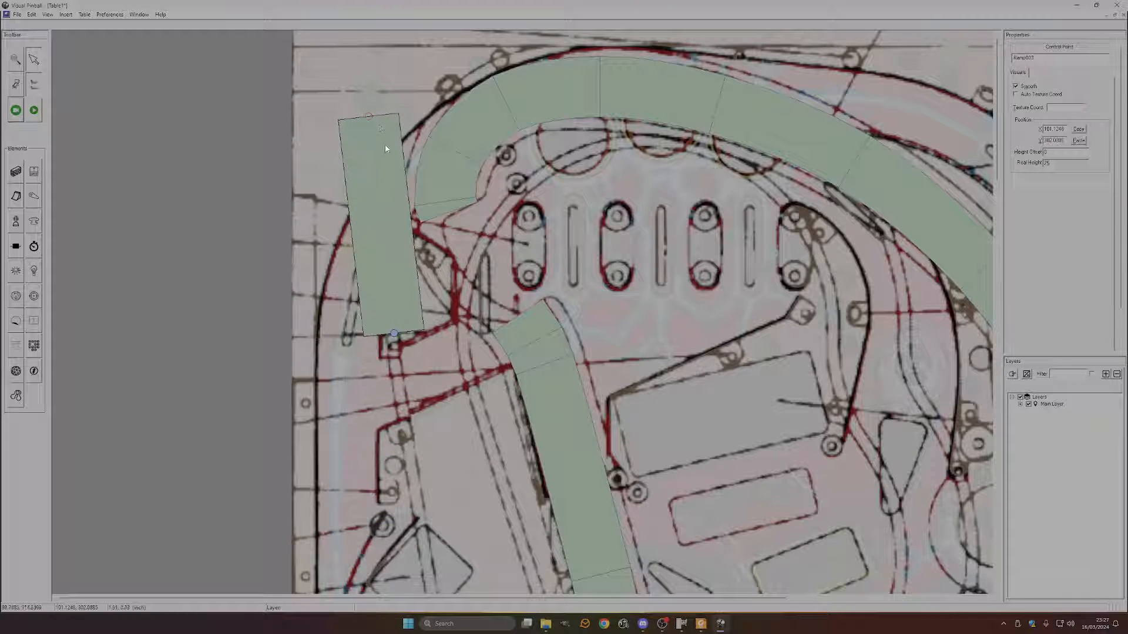
drag(368, 116, 364, 242)
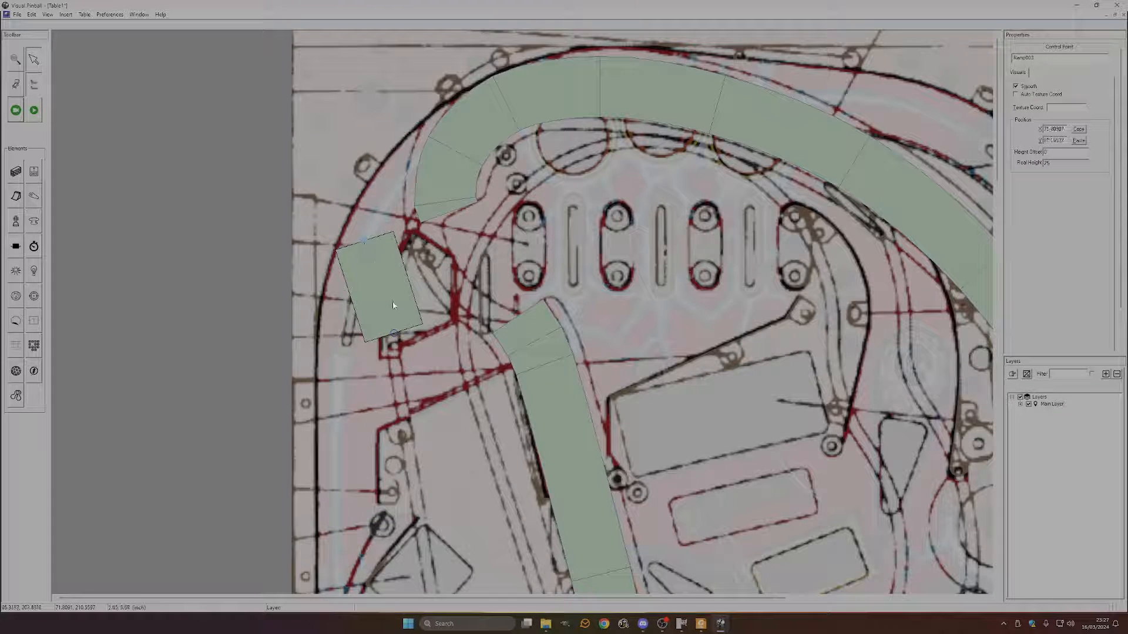
drag(393, 305, 517, 315)
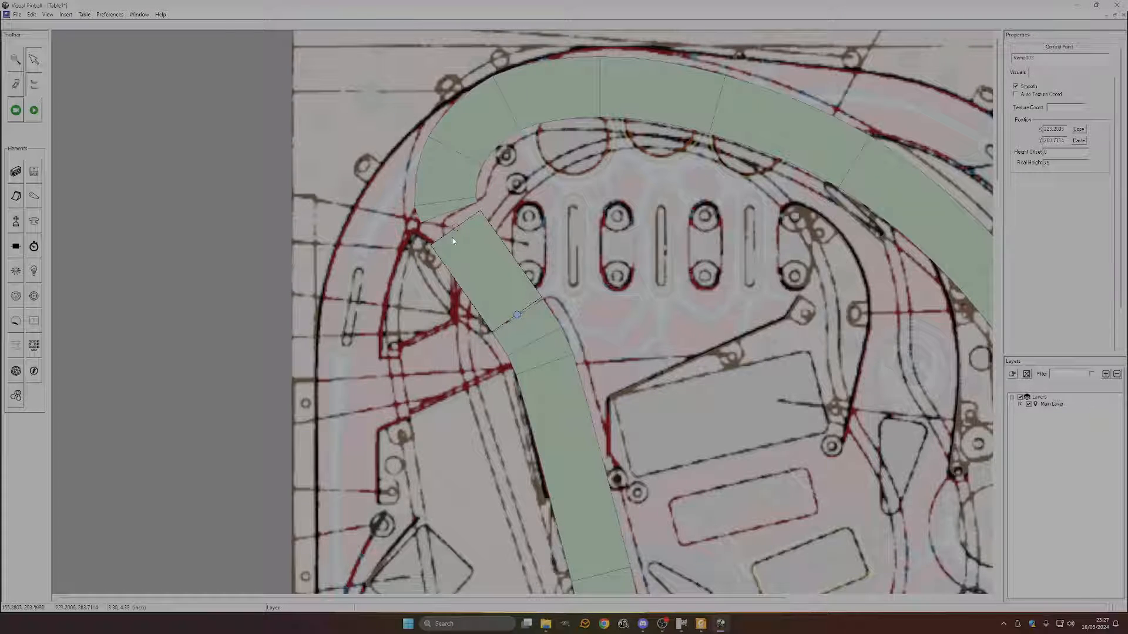
drag(455, 228, 452, 219)
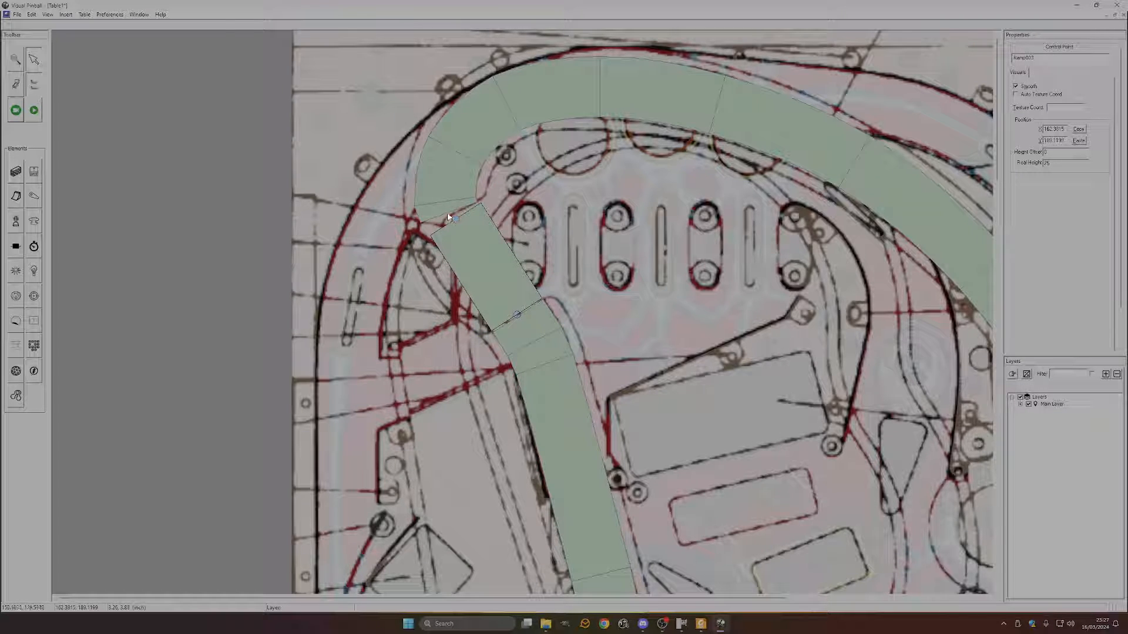
- Copy the position of the long ramp's end point and paste it onto the connecting ramp's upper end point
click(448, 215)
click(1079, 129)
click(480, 244)
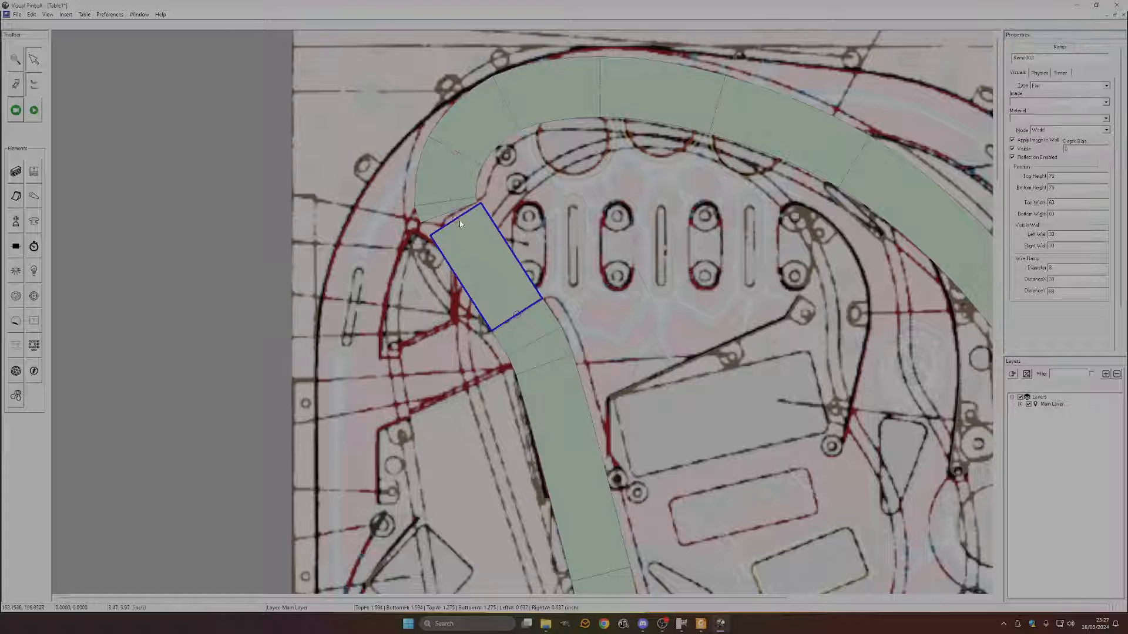
click(455, 218)
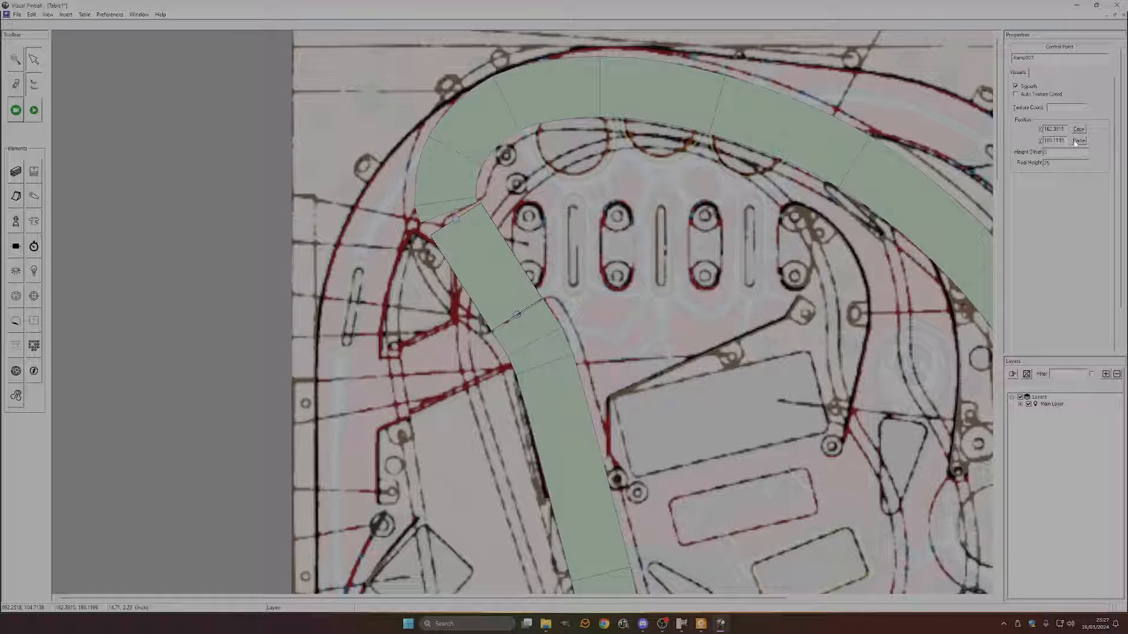
click(1078, 141)
click(444, 237)
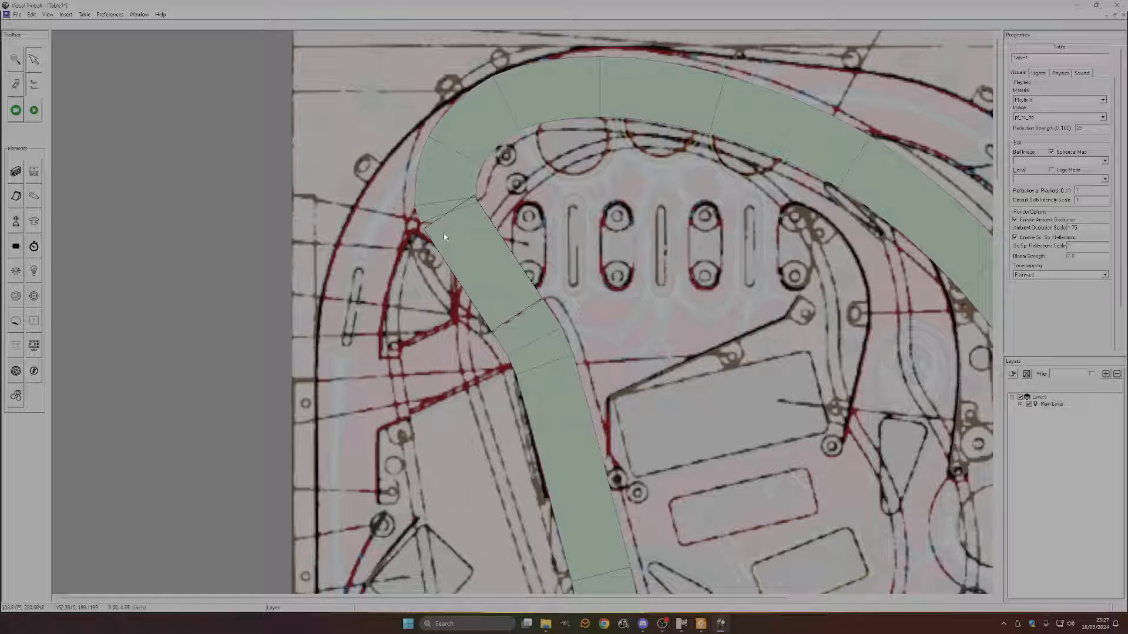
- Copy the position of the left ramp's upper end point for the connecting ramp's lower end point
click(516, 313)
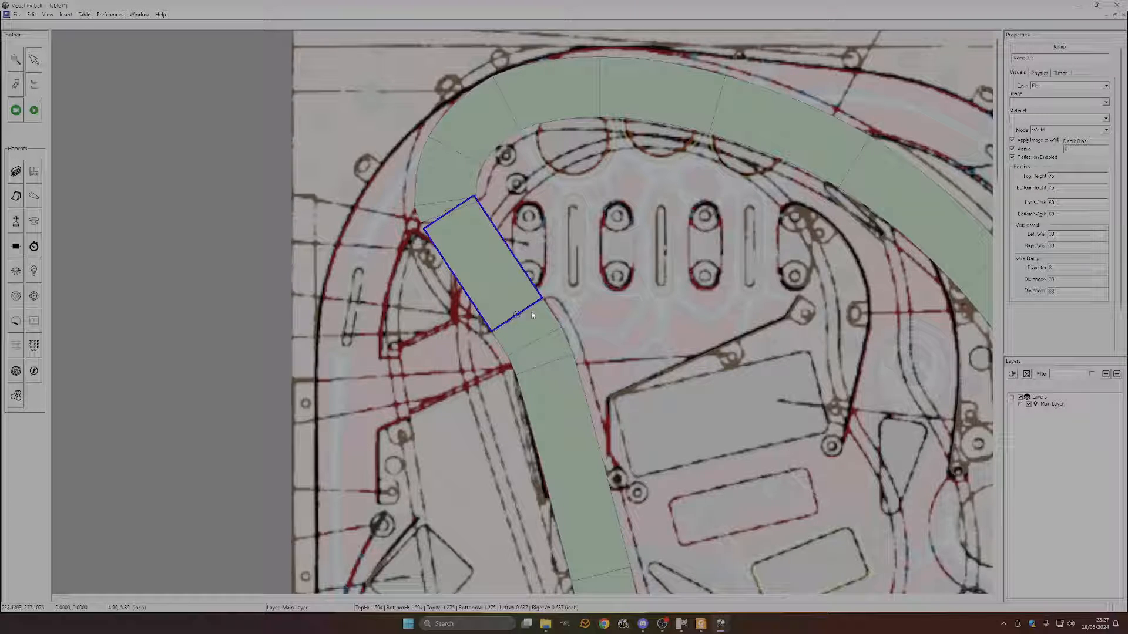
click(660, 626)
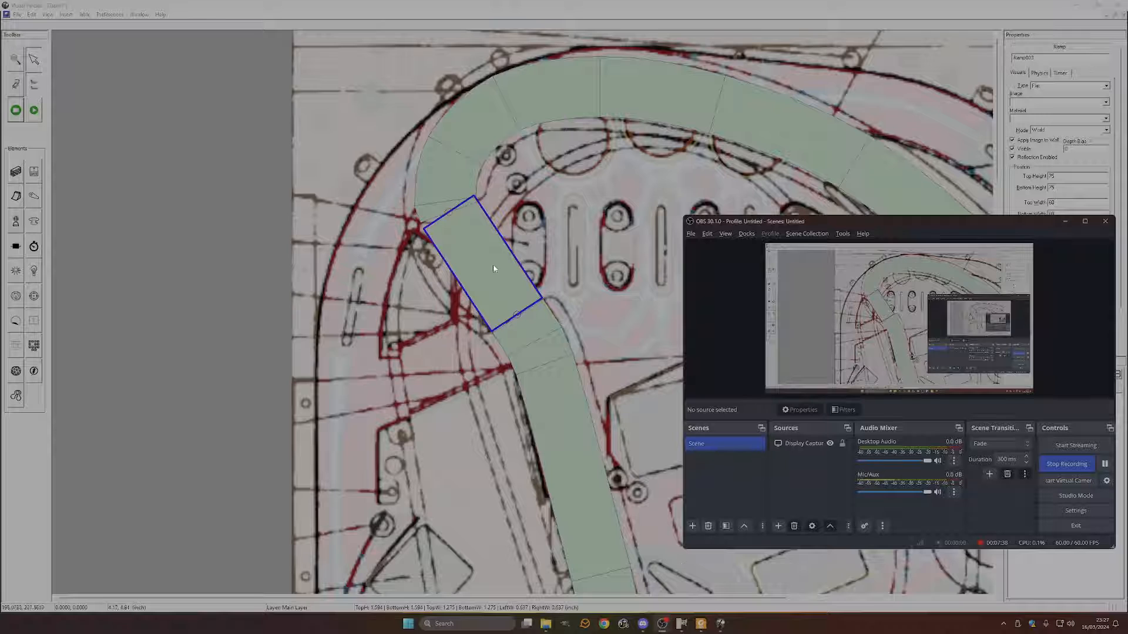
click(517, 314)
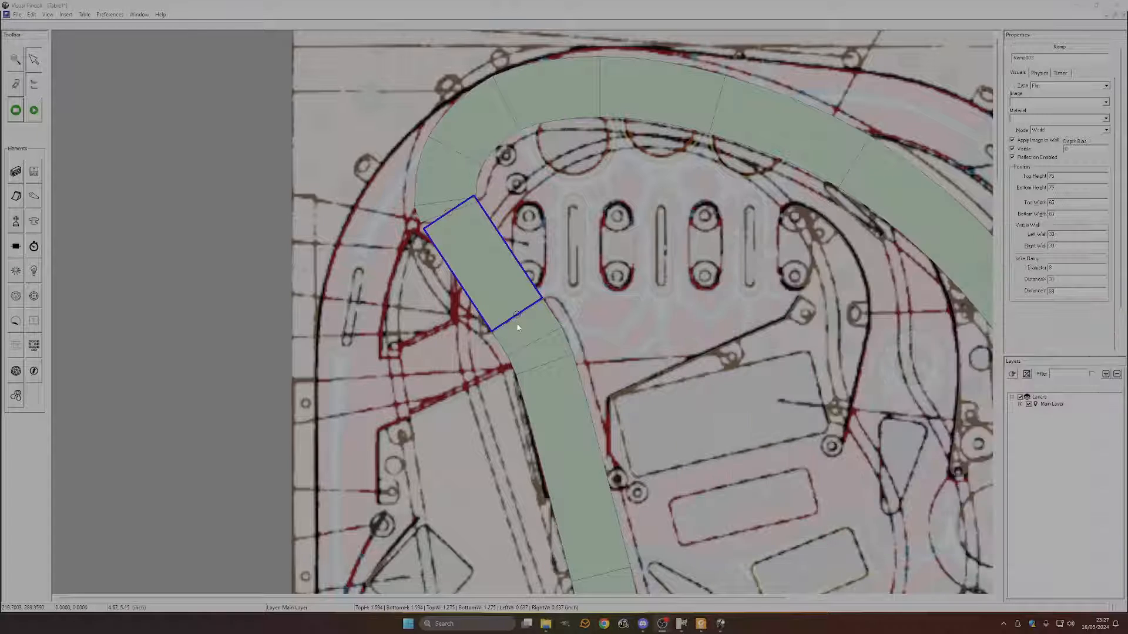
click(1078, 129)
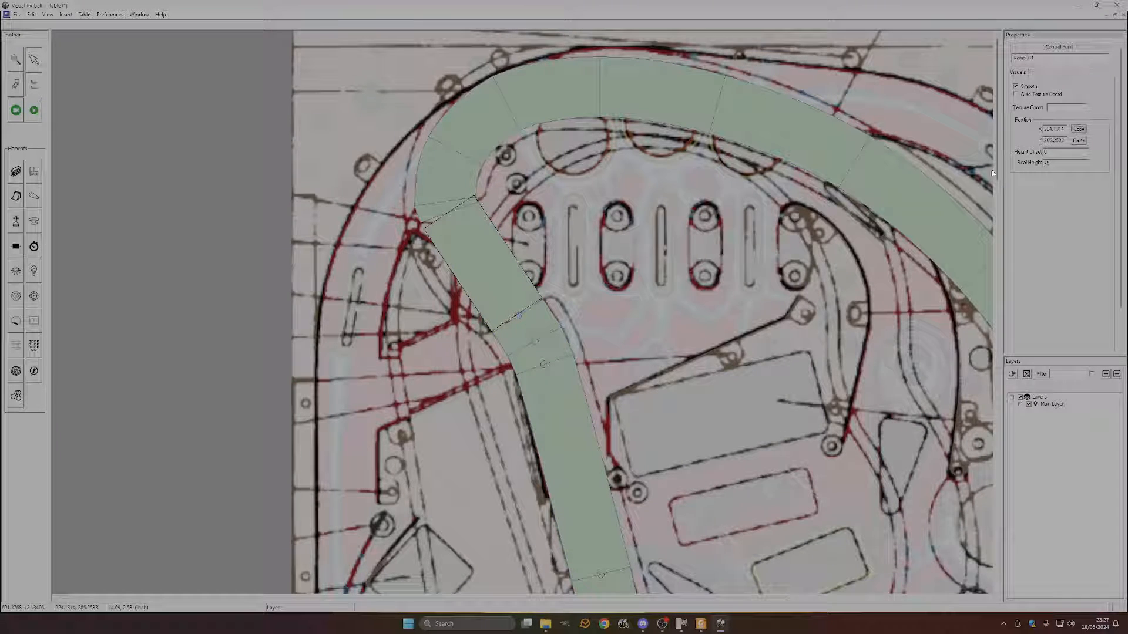
click(518, 317)
click(517, 316)
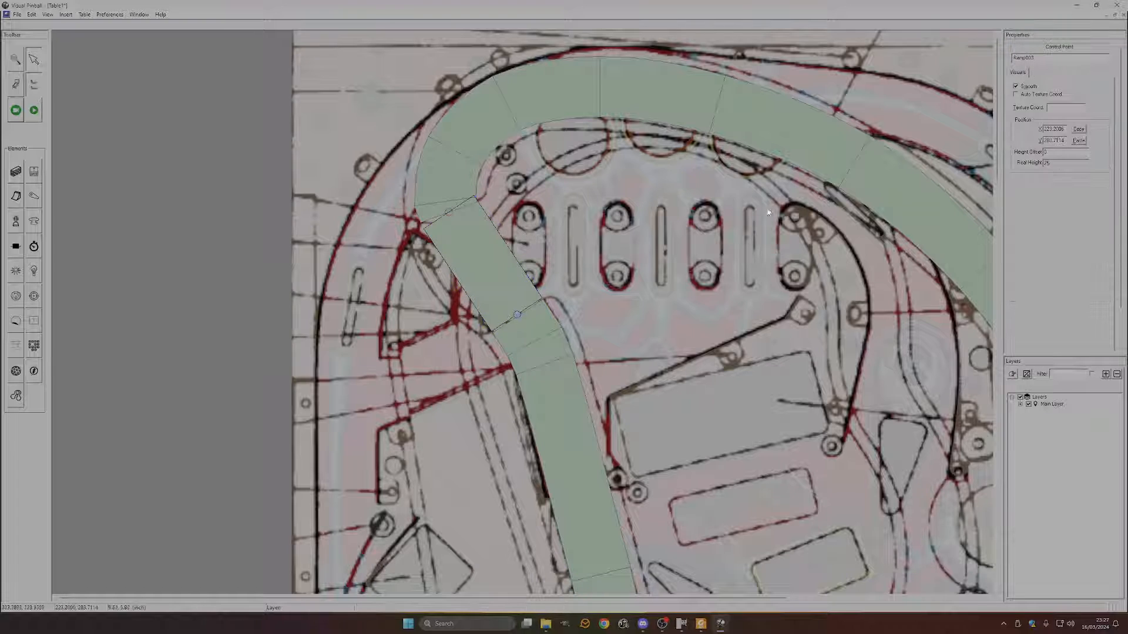
click(614, 317)
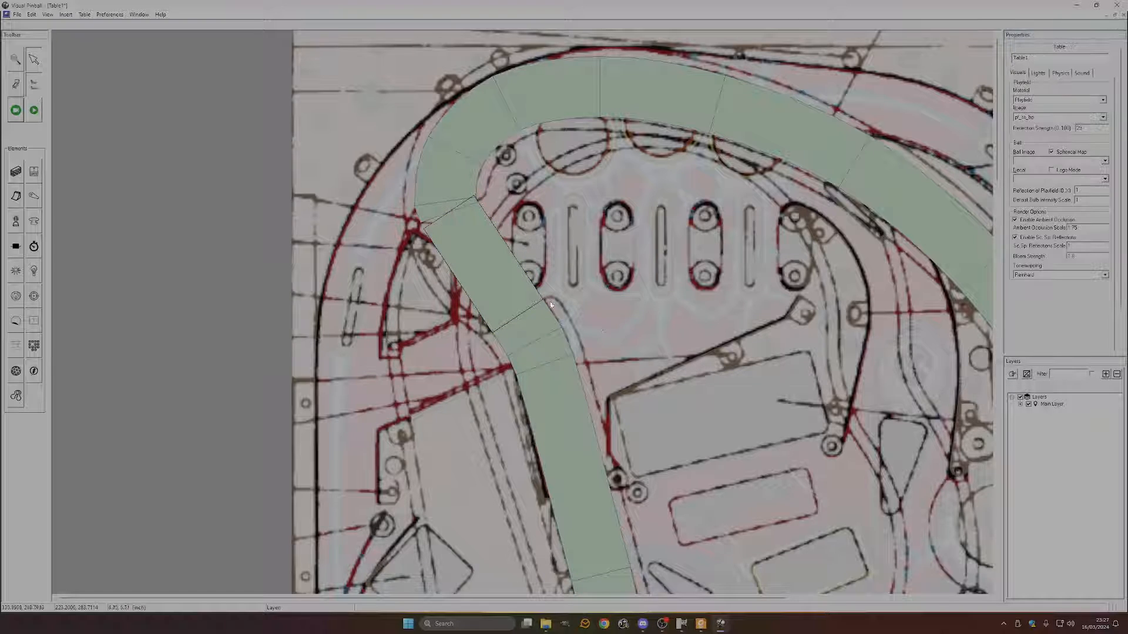
- Compare the connecting ramp with the blueprint by temporarily turning off the solid fill display
click(51, 16)
click(67, 37)
scroll(470, 257, up, 1)
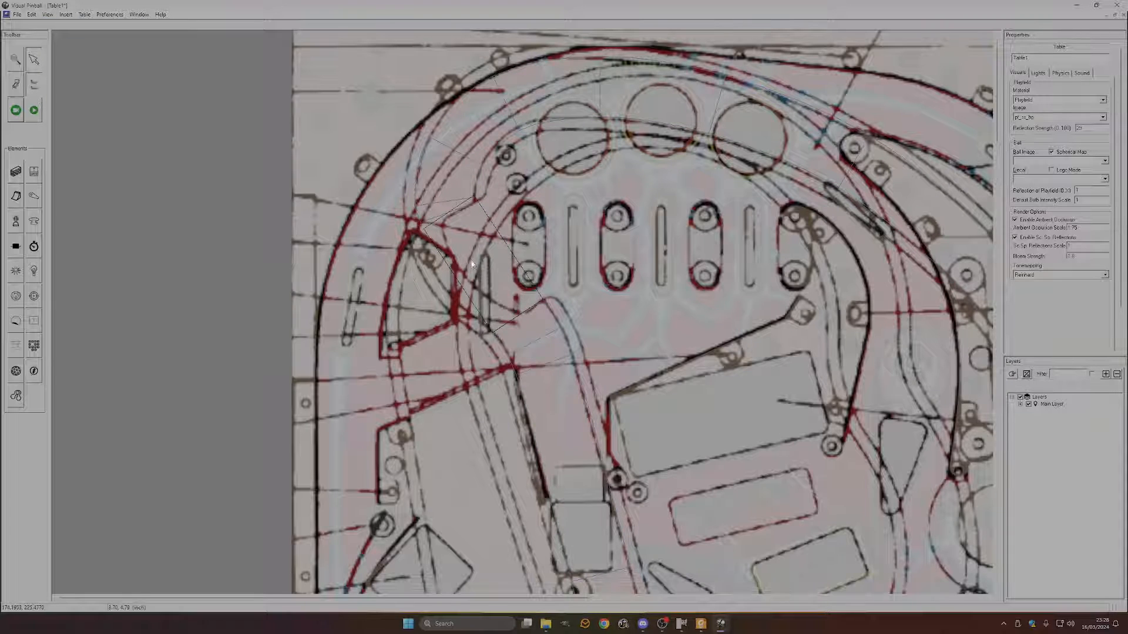
right_click(556, 324)
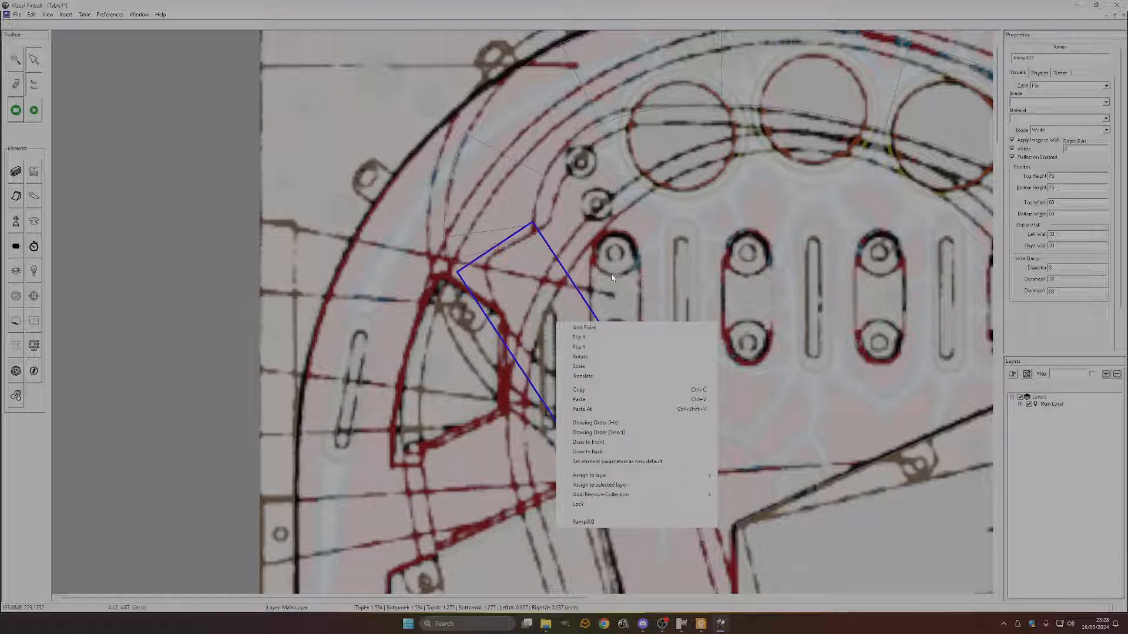
click(48, 14)
click(67, 38)
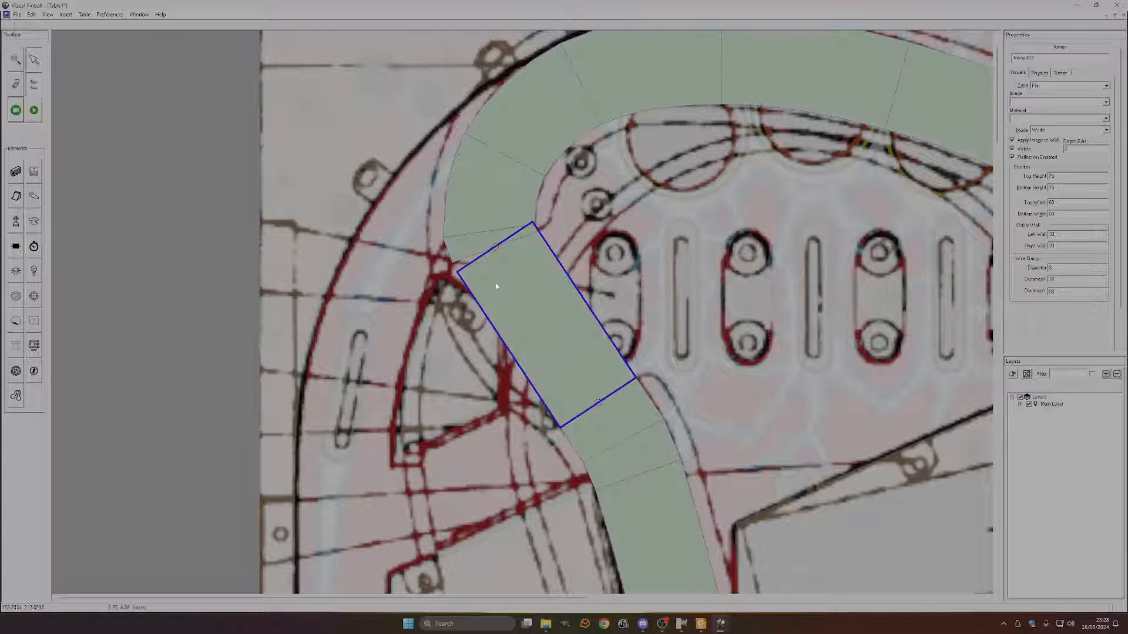
- Set the connecting ramp's top width and bottom width to 30
drag(1059, 203, 1010, 207)
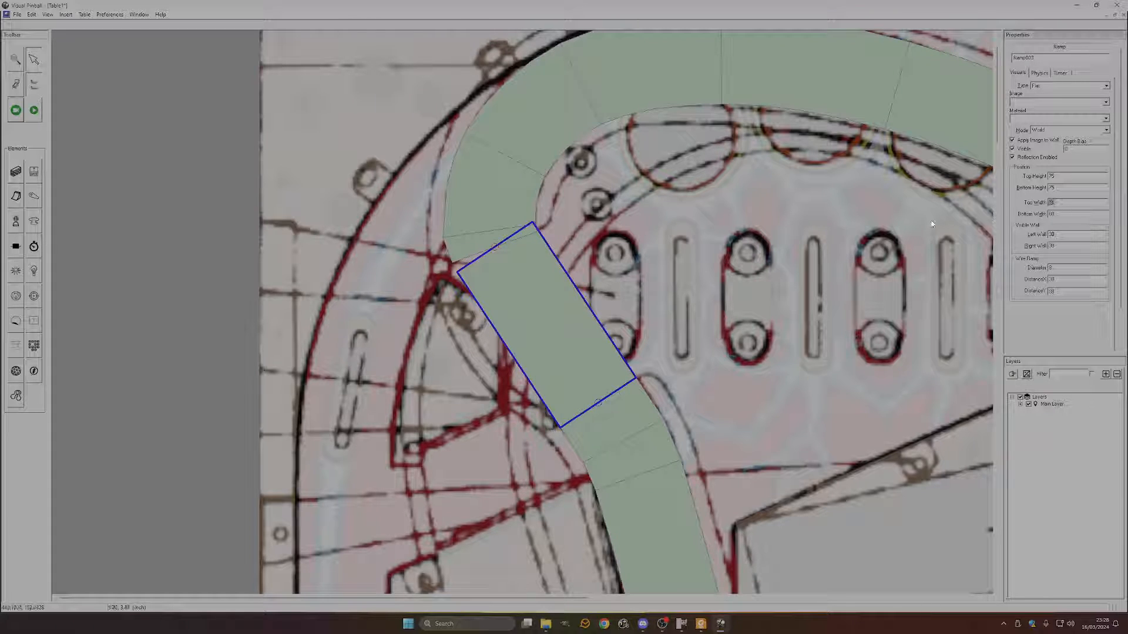
text(30)
key(Tab)
text(30)
key(Return)
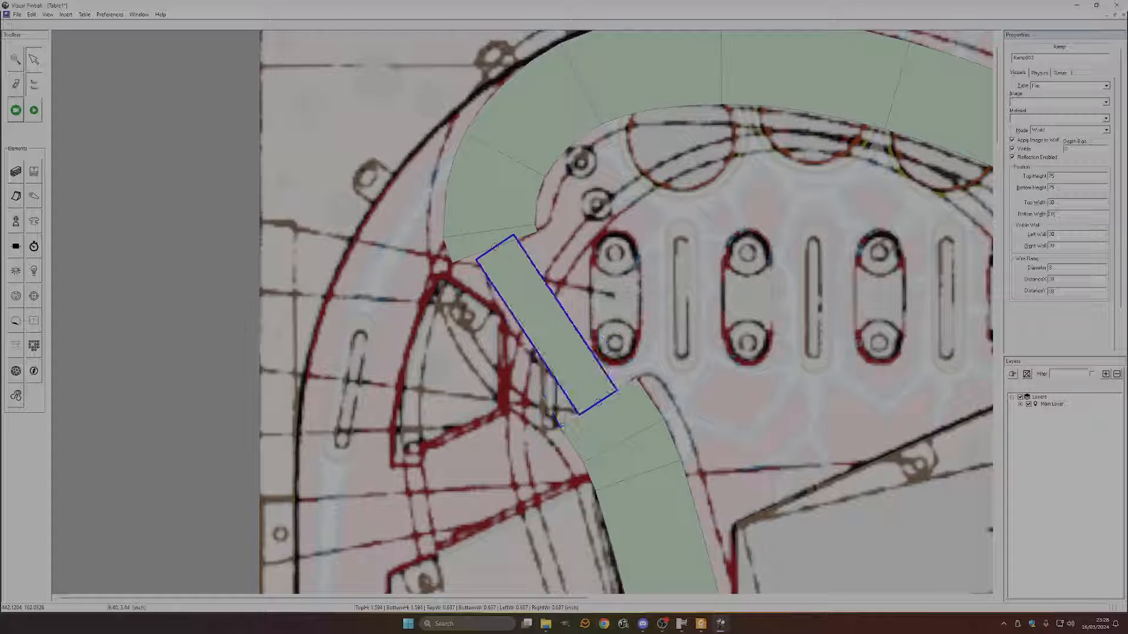
- Move the connecting ramp's lower and upper end points to the left so its edge meets the neighbouring ramps' left corners
drag(600, 406, 580, 418)
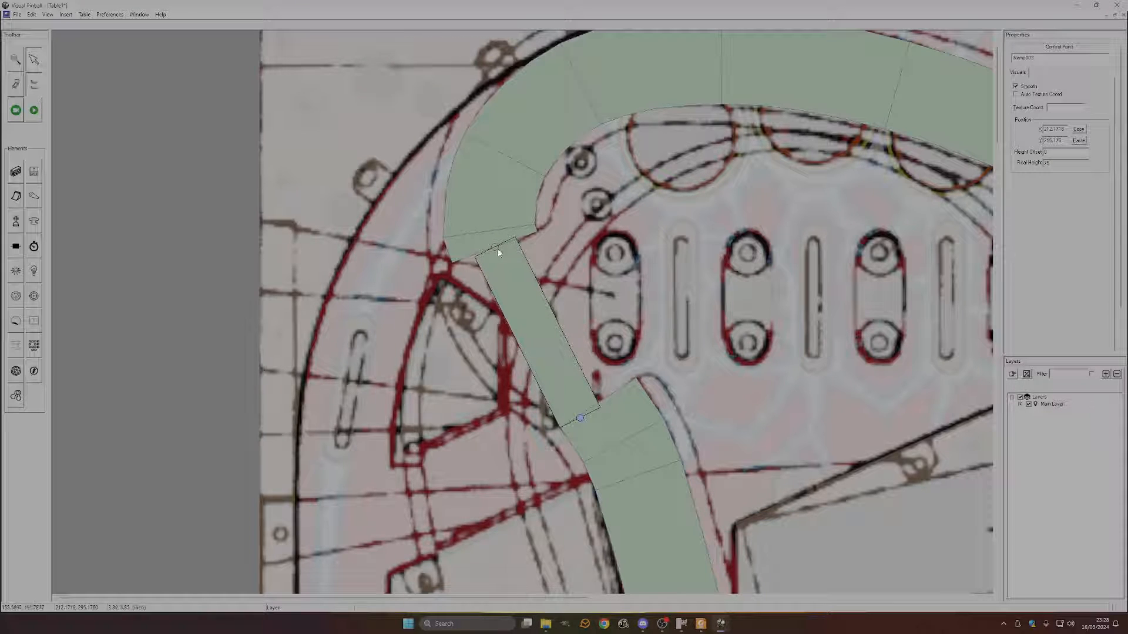
mouse_move(498, 253)
mouse_down()
mouse_move(468, 254)
mouse_move(477, 258)
mouse_up()
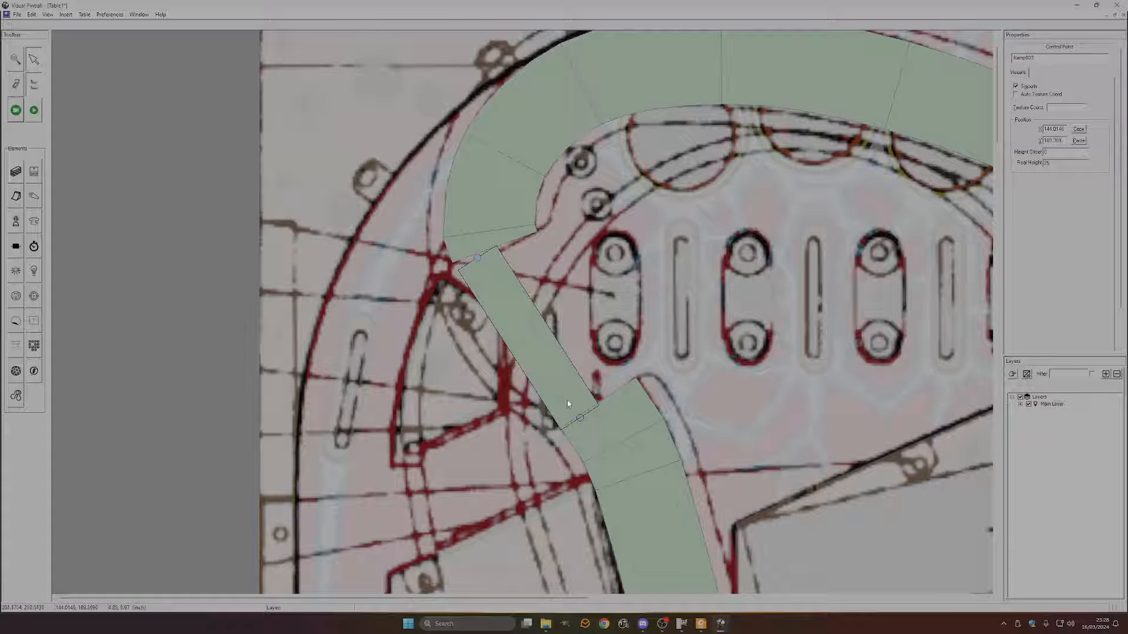
click(579, 418)
scroll(478, 300, up, 2)
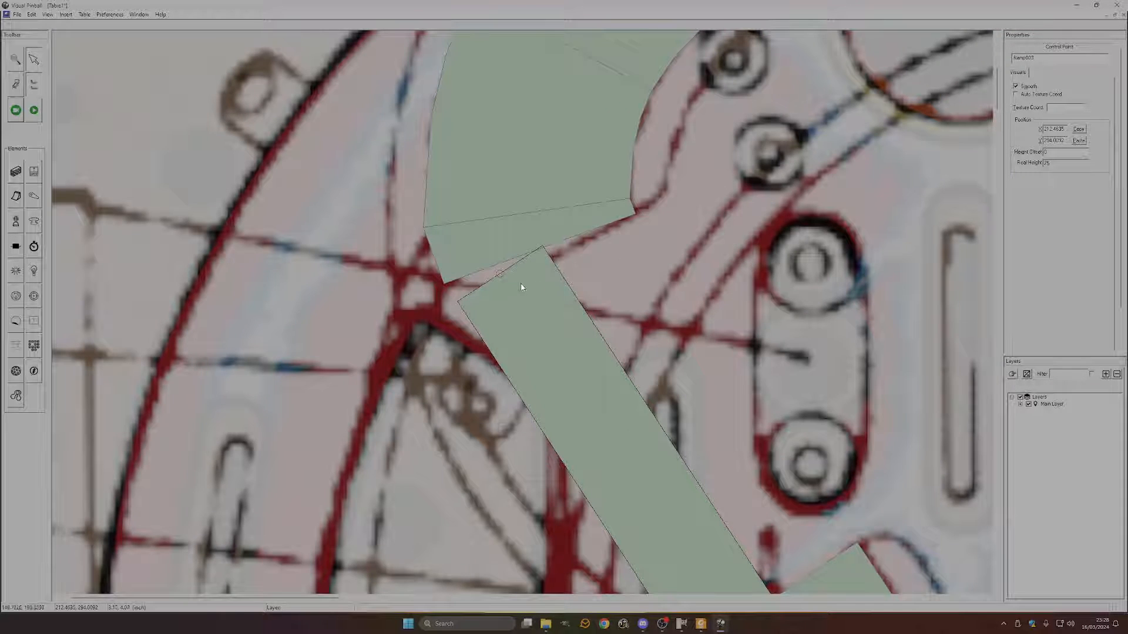
- Turn off the solid fill display and add a control point midway along the connecting ramp, pulling it outward to bend the ramp
click(48, 15)
click(66, 38)
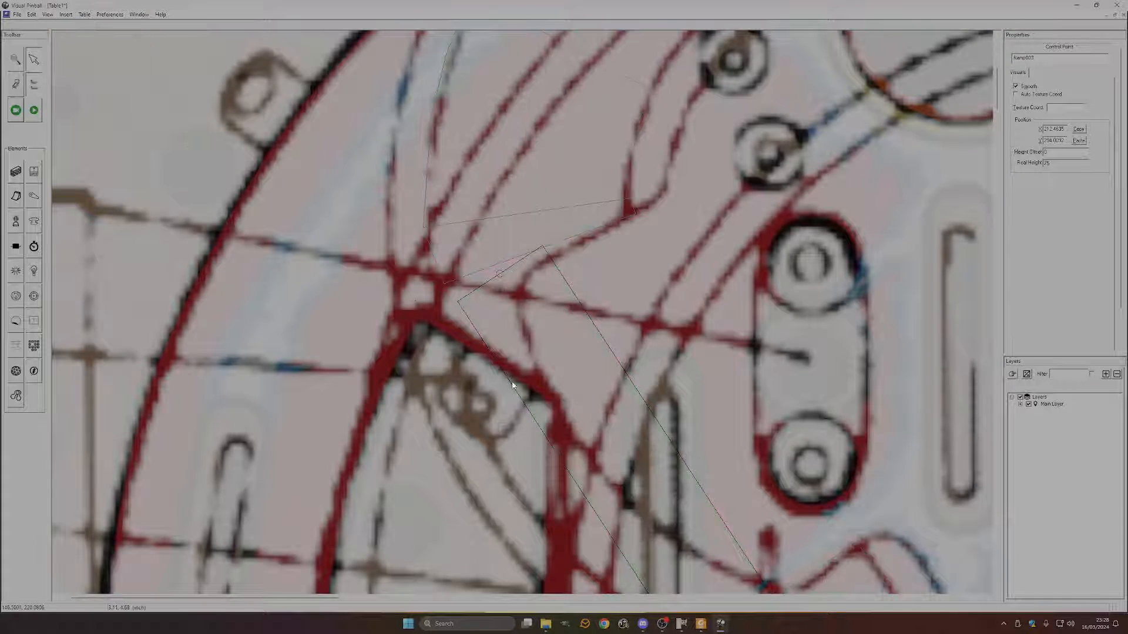
scroll(587, 414, down, 2)
right_click(526, 331)
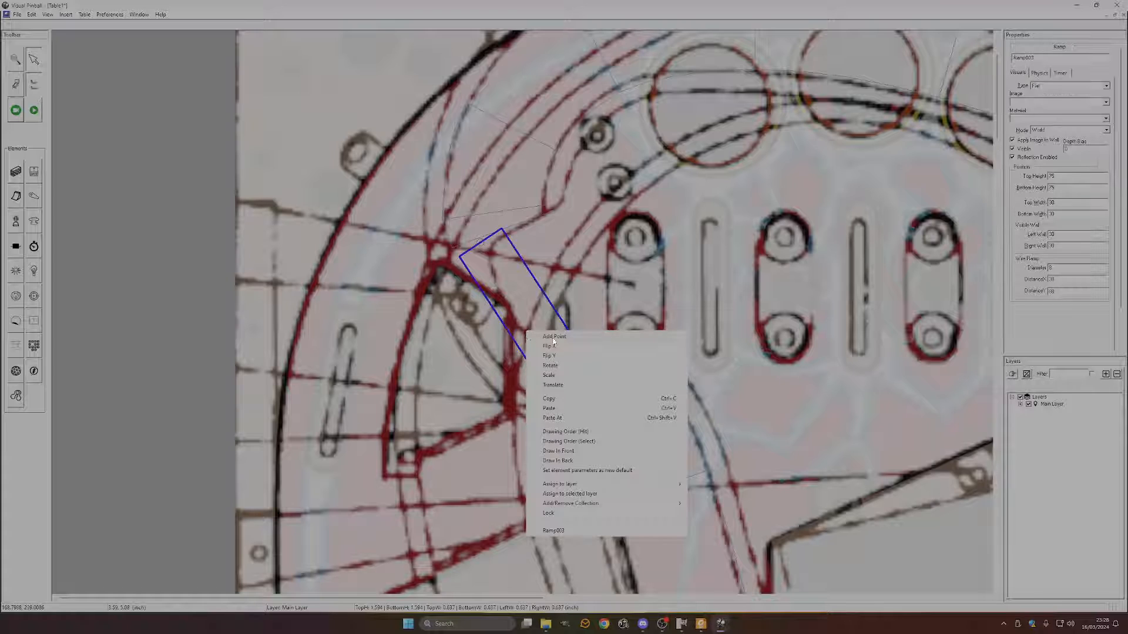
click(531, 335)
drag(533, 327, 510, 339)
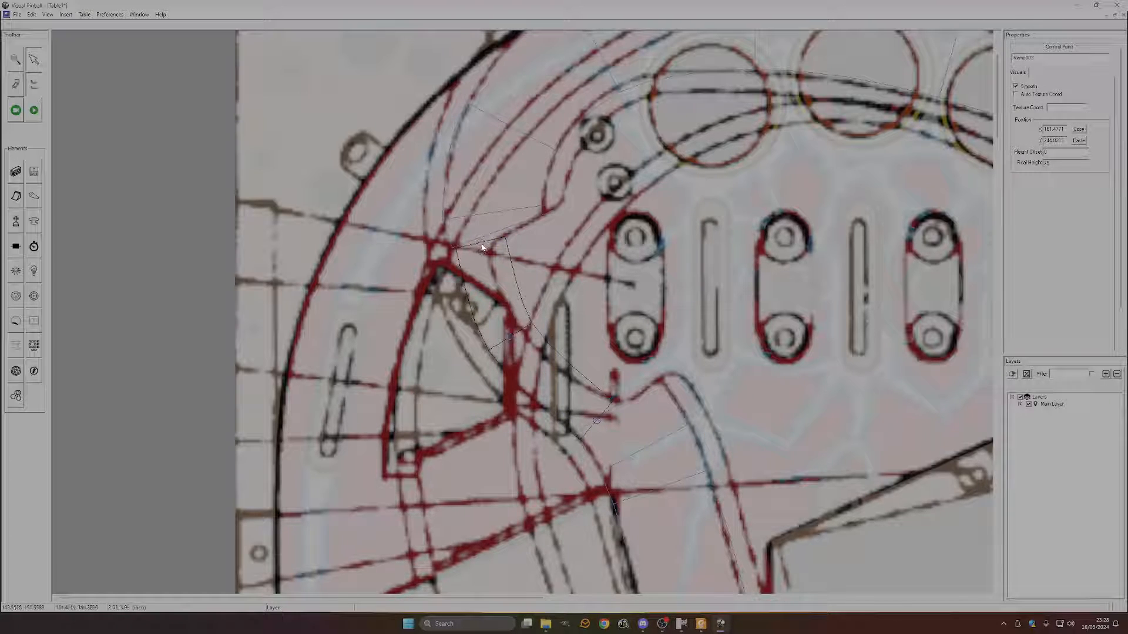
- Add a control point in the connecting ramp's upper half and adjust it and the upper end point to the blueprint curve
mouse_move(480, 243)
mouse_down()
mouse_move(470, 251)
mouse_move(471, 238)
mouse_up()
right_click(487, 292)
click(491, 298)
drag(488, 289, 485, 290)
drag(471, 239, 474, 247)
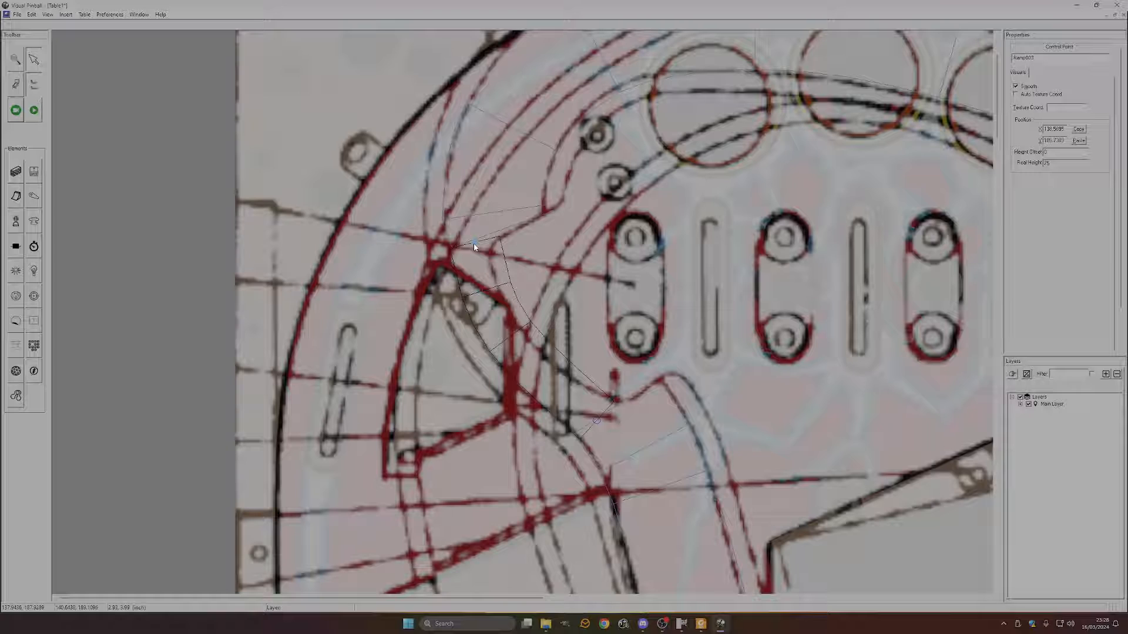
- Nudge the connecting ramp's lower end point to line up with the left ramp's upper end
click(561, 397)
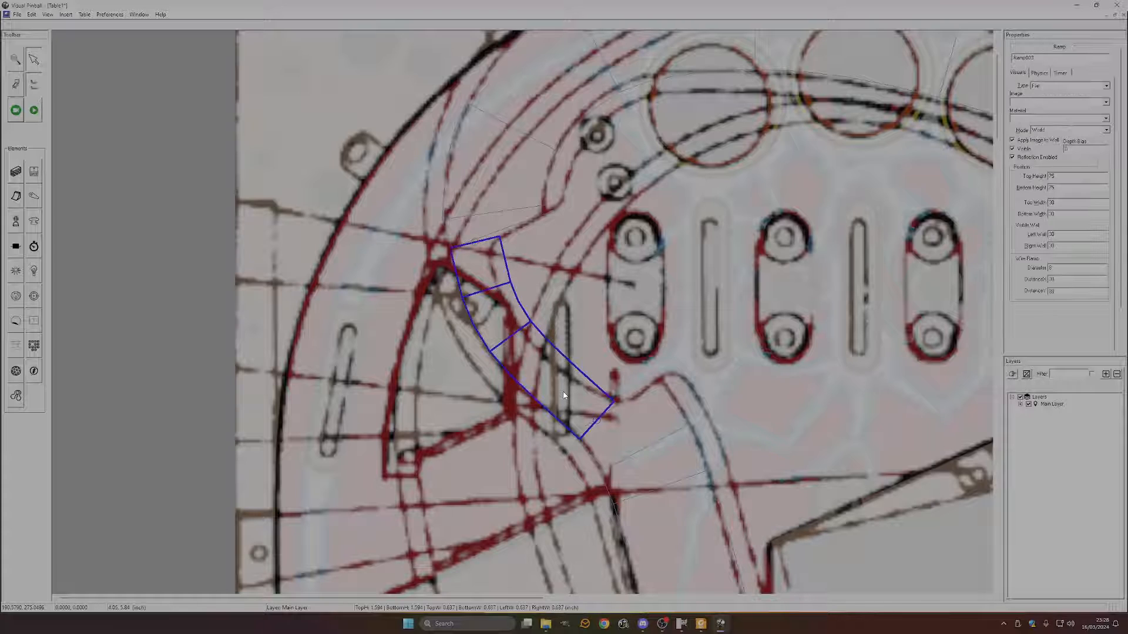
click(596, 424)
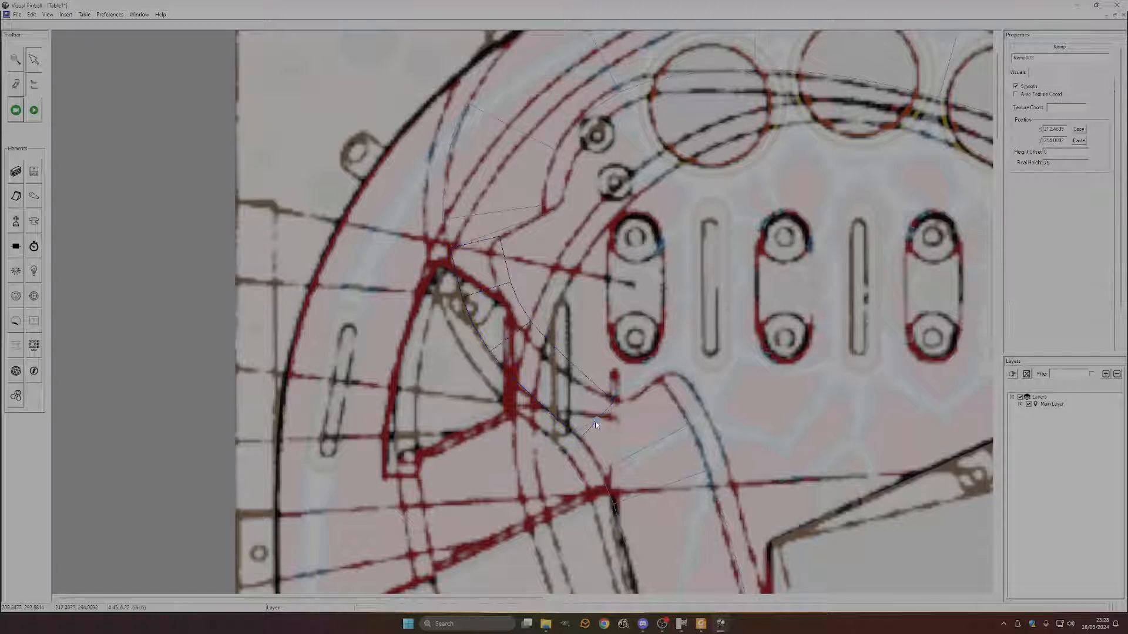
drag(595, 424, 602, 425)
click(511, 276)
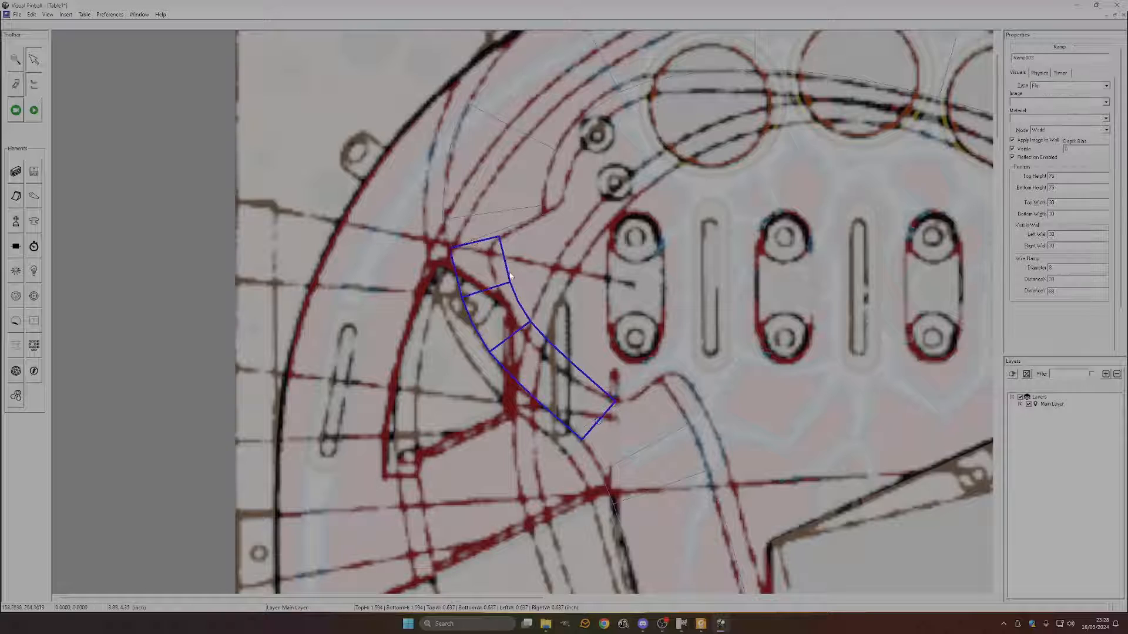
- Add a control point near the connecting ramp's lower end and shift the end point slightly up and left
right_click(581, 425)
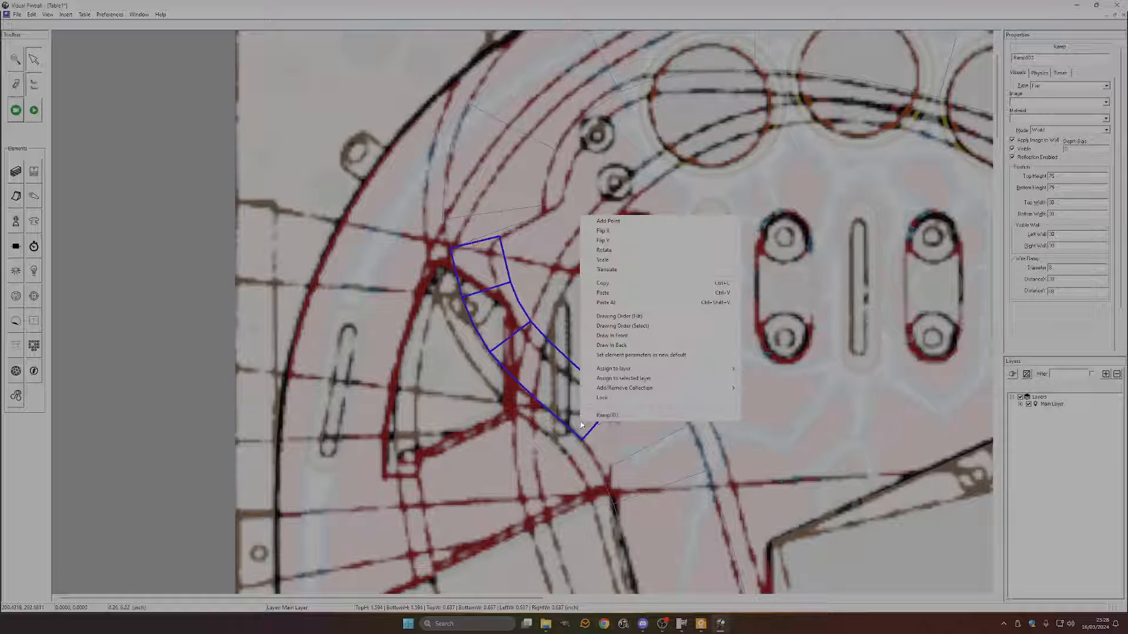
click(608, 221)
click(582, 407)
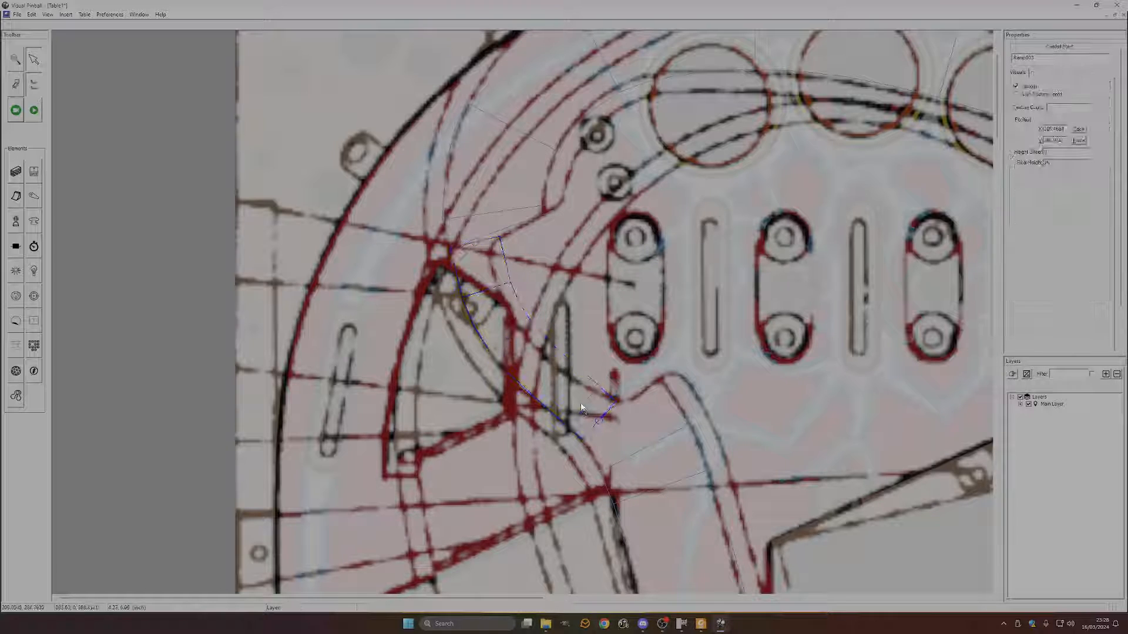
click(602, 424)
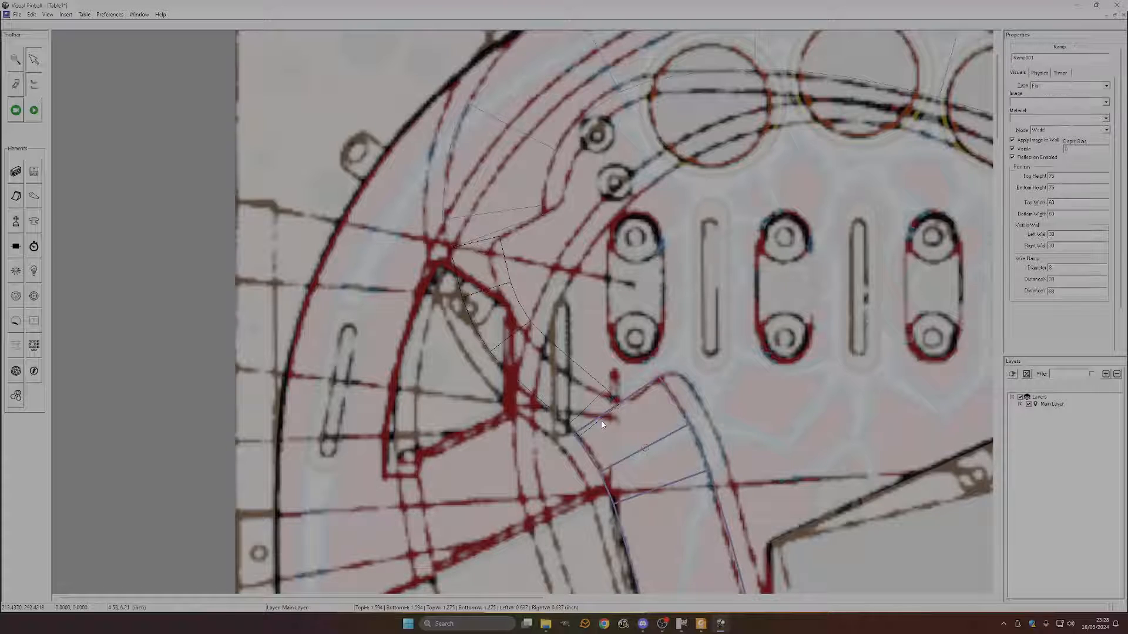
click(595, 409)
drag(601, 424, 598, 419)
- Set the connecting ramp's top width and bottom width to 25
click(549, 375)
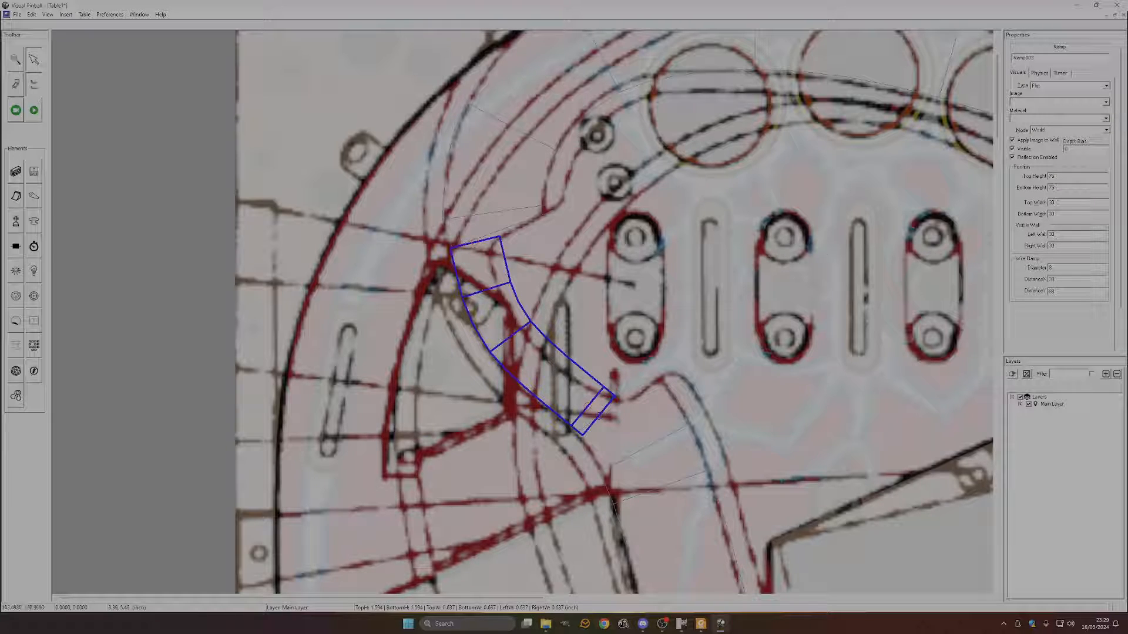
drag(1068, 203, 952, 220)
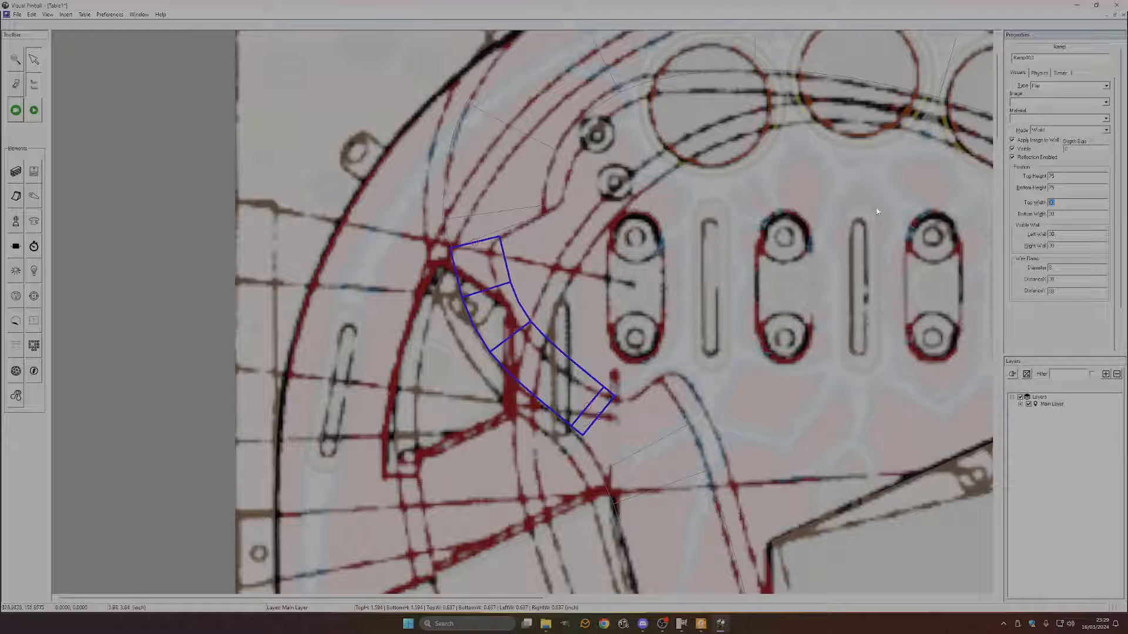
text(25)
key(Tab)
text(25)
key(Return)
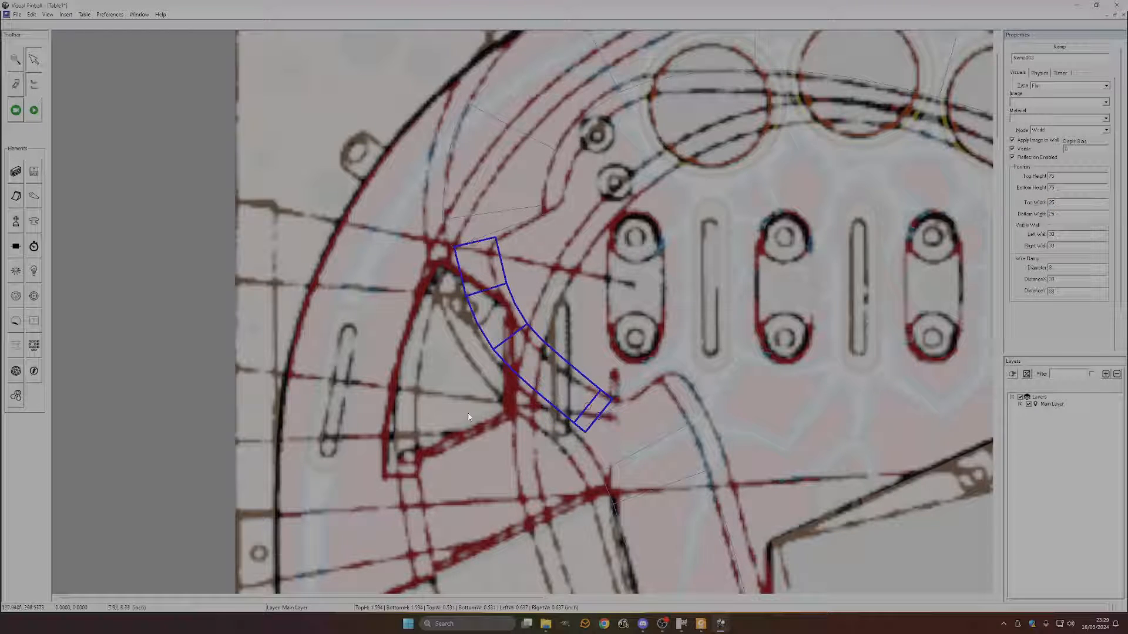
- Nudge the connecting ramp's upper and lower end points to line up with the ends of the two neighbouring ramps
click(473, 246)
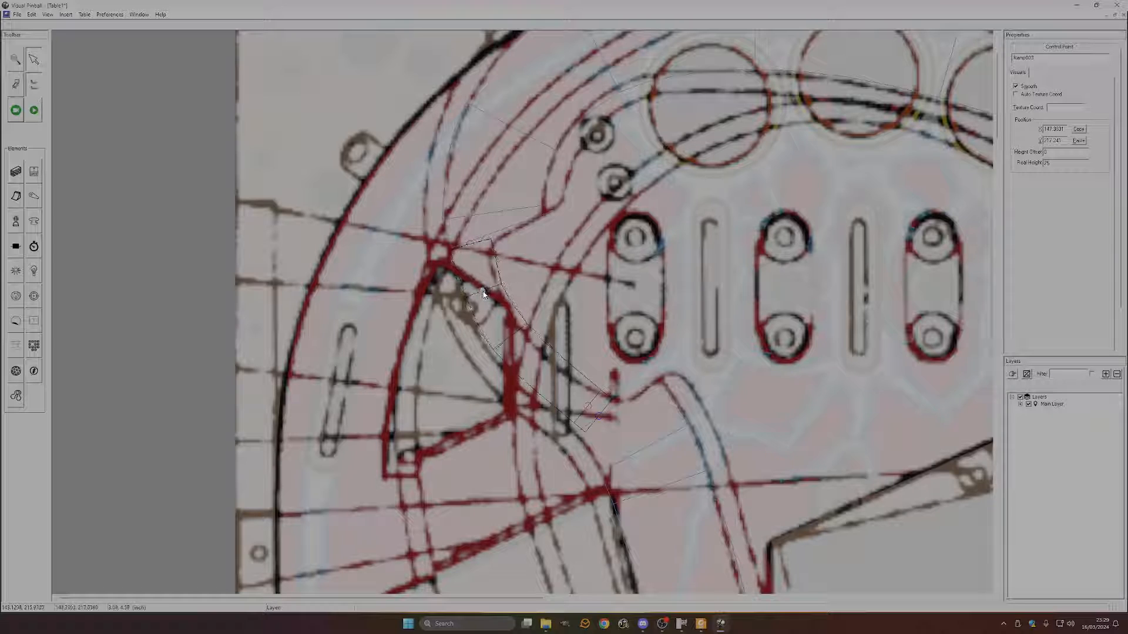
drag(484, 293, 592, 425)
drag(587, 410, 596, 424)
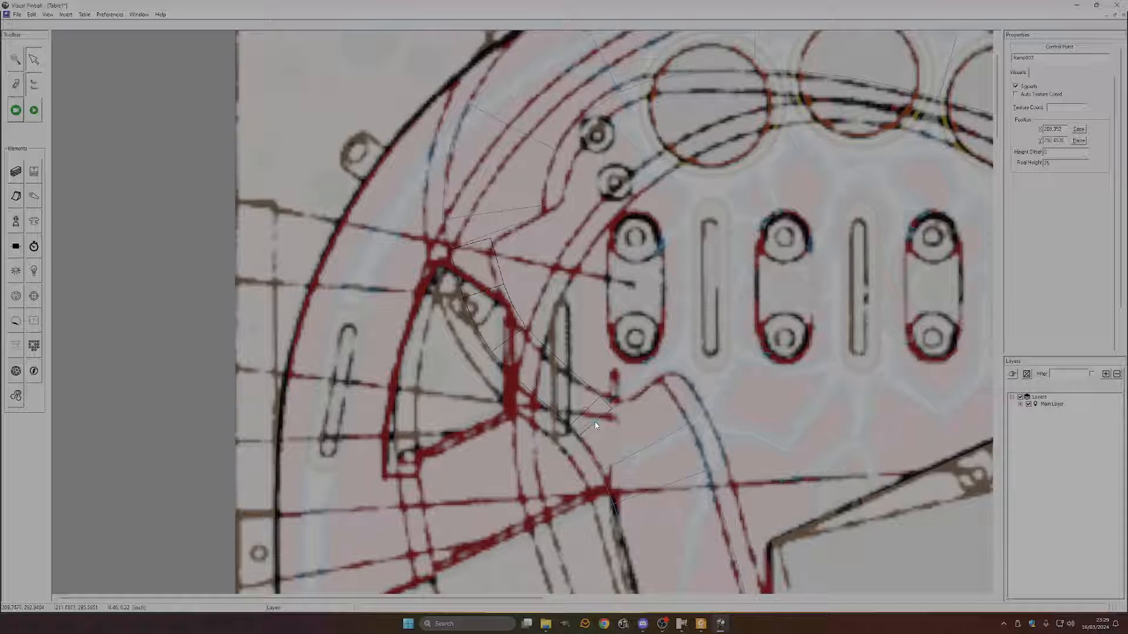
click(632, 430)
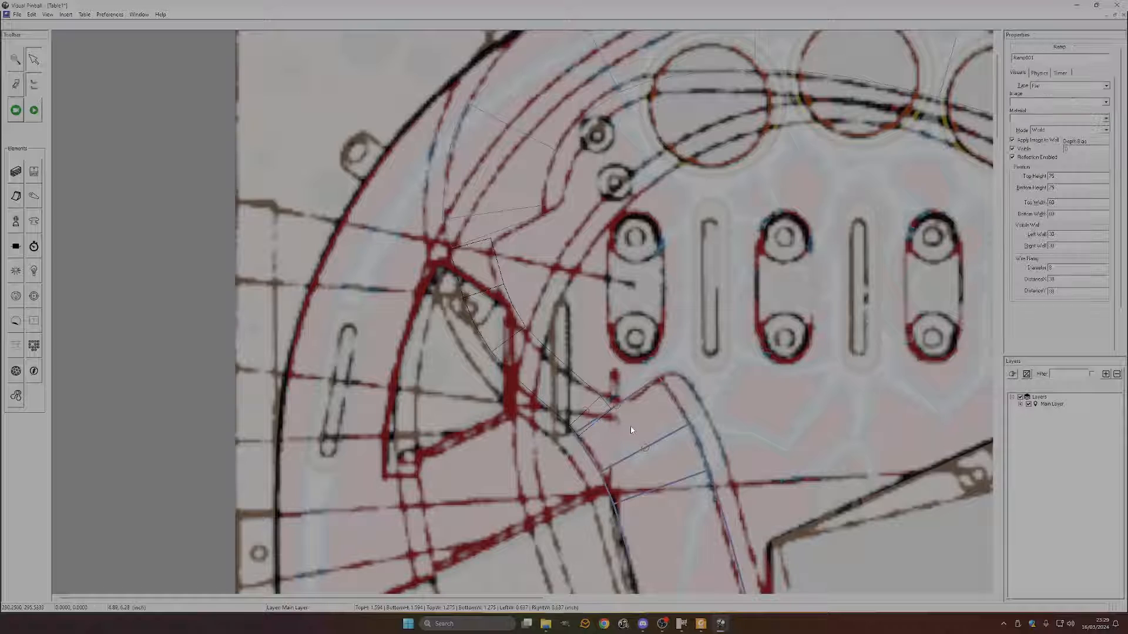
click(552, 390)
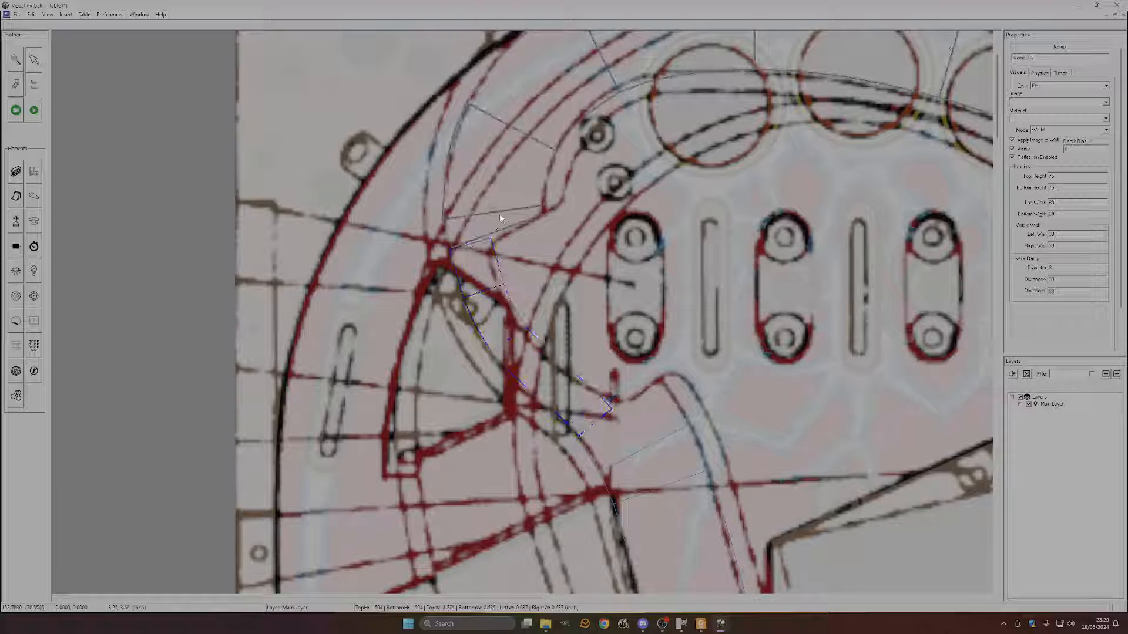
- Unlock the upper arched ramp and nudge its last two control points toward the connecting ramp's upper end
right_click(501, 196)
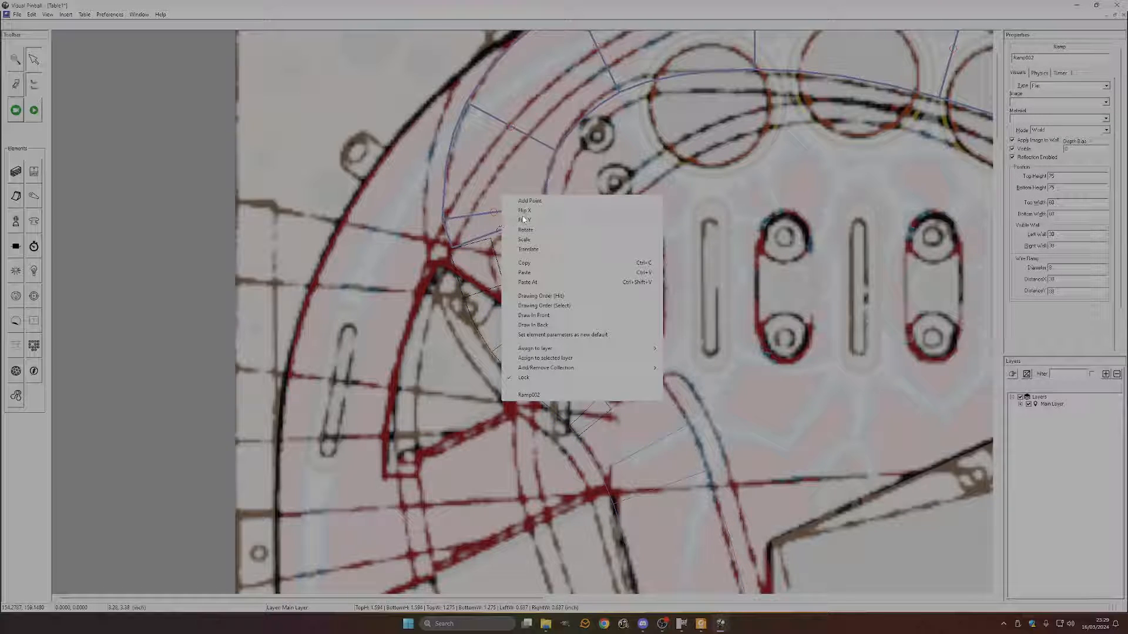
click(541, 378)
click(499, 229)
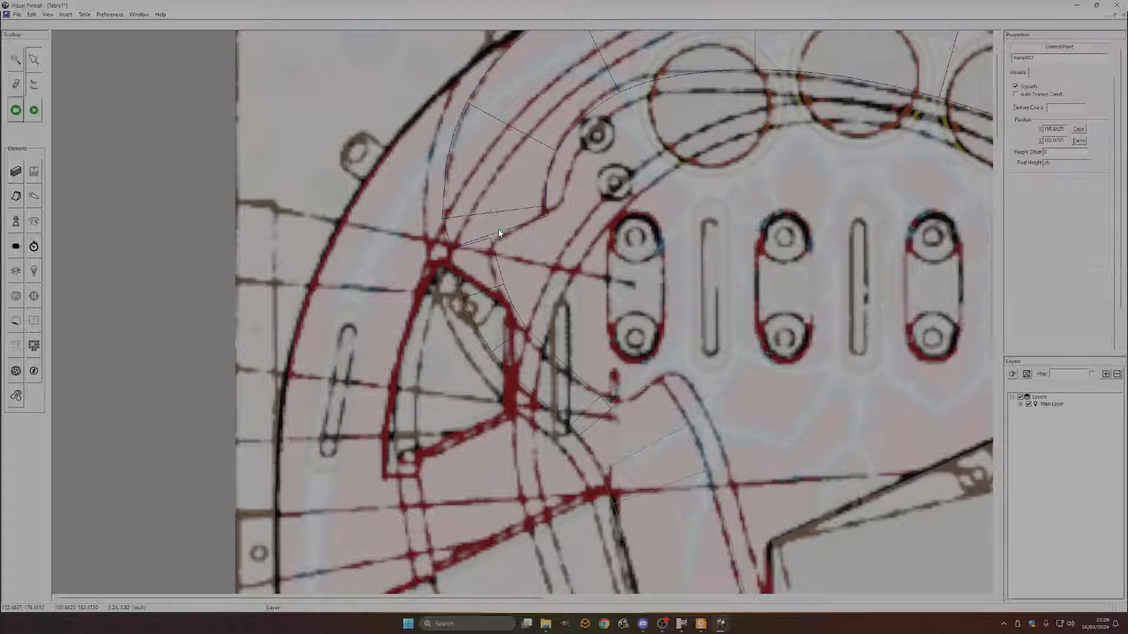
mouse_move(498, 230)
mouse_down()
mouse_move(495, 214)
mouse_move(498, 234)
mouse_up()
click(493, 217)
- Switch to solid view and fine-tune the arched ramp's last two control points to close the gap to the connecting ramp
click(47, 15)
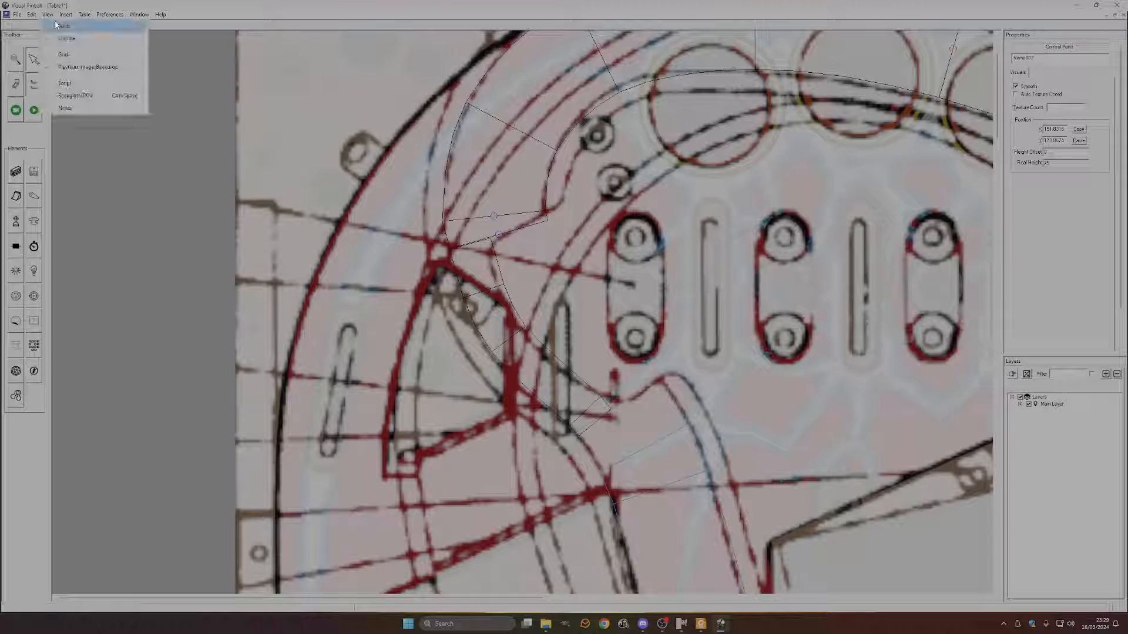
click(57, 25)
click(499, 235)
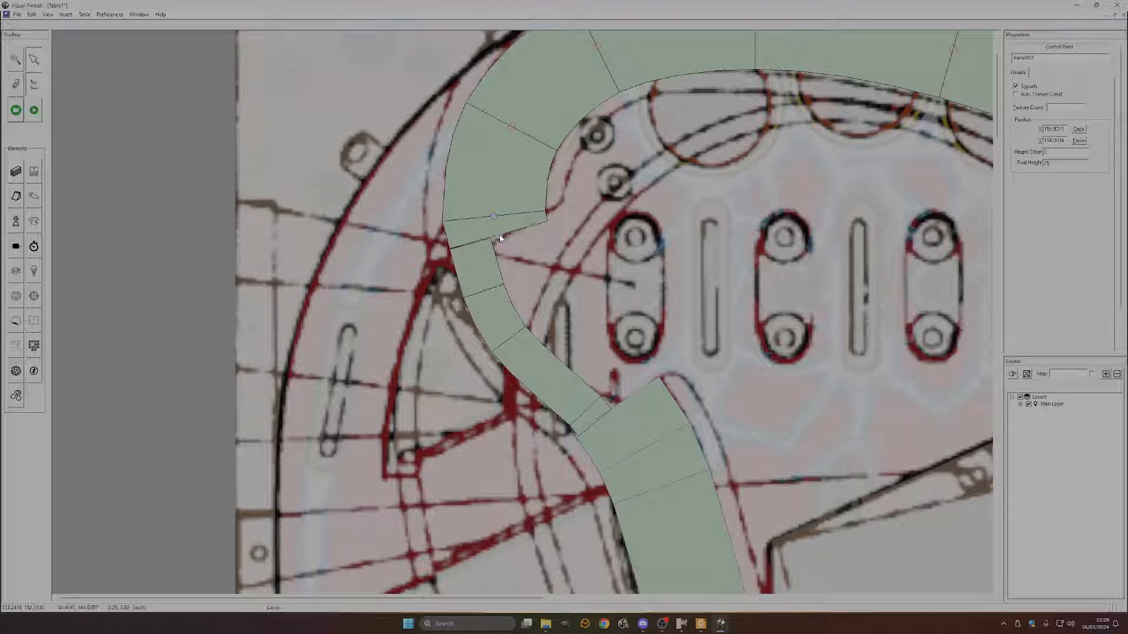
drag(500, 234, 499, 236)
scroll(494, 230, up, 3)
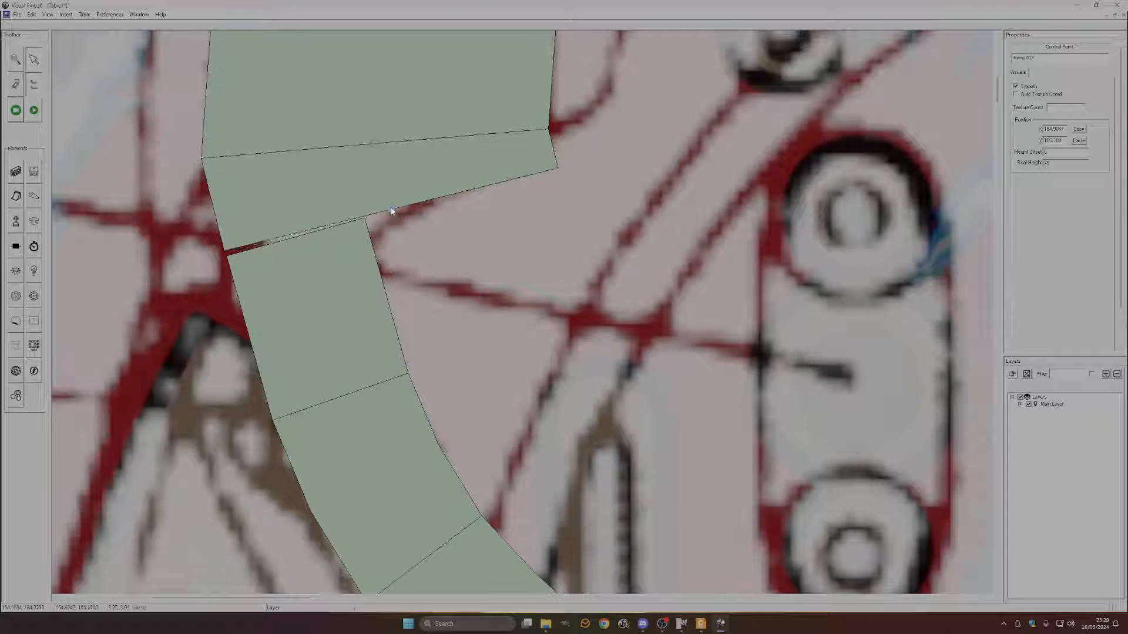
drag(375, 144, 377, 151)
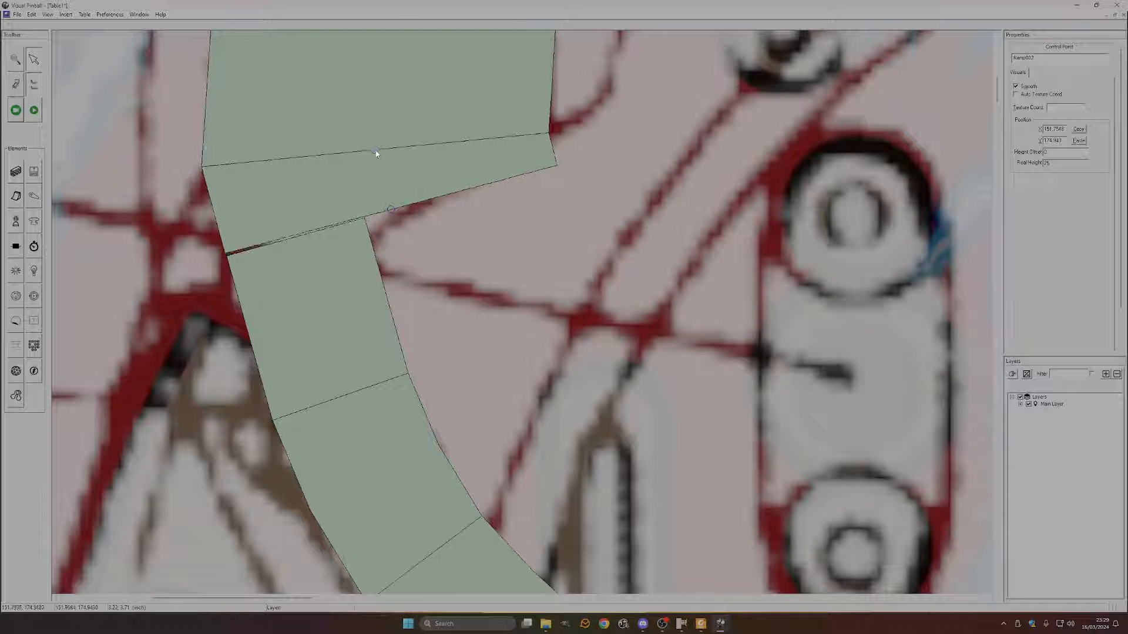
click(392, 211)
drag(392, 210, 393, 211)
click(374, 150)
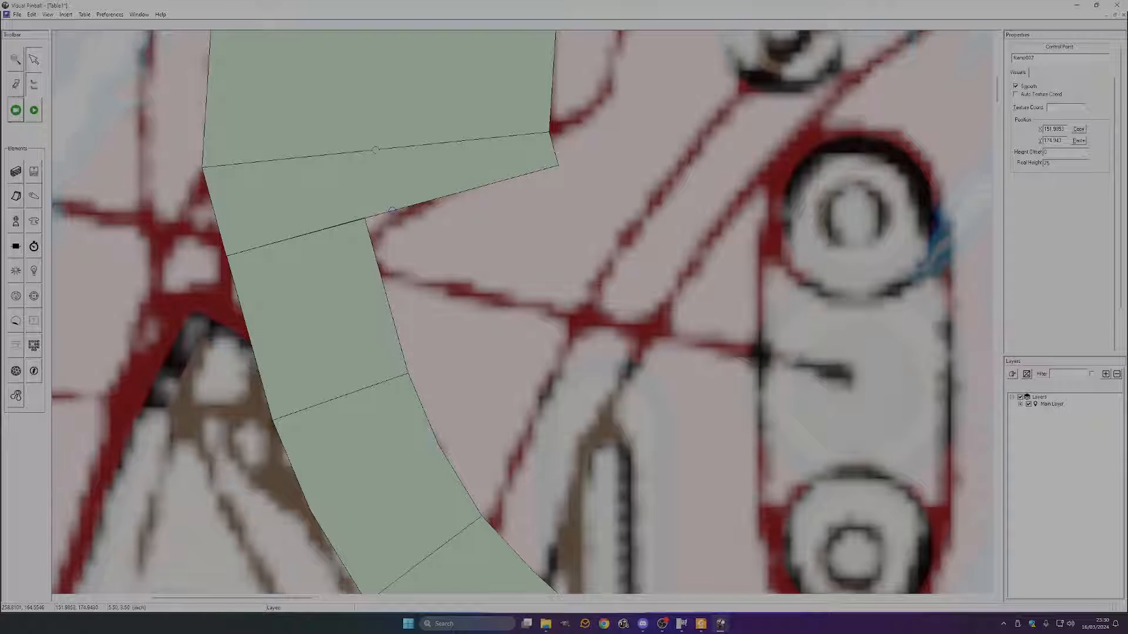
- Fine-tune the X position of the arched ramp's second-to-last control point to about 151.8 so its end edge meets the connecting ramp
drag(1066, 129, 1049, 129)
text(2)
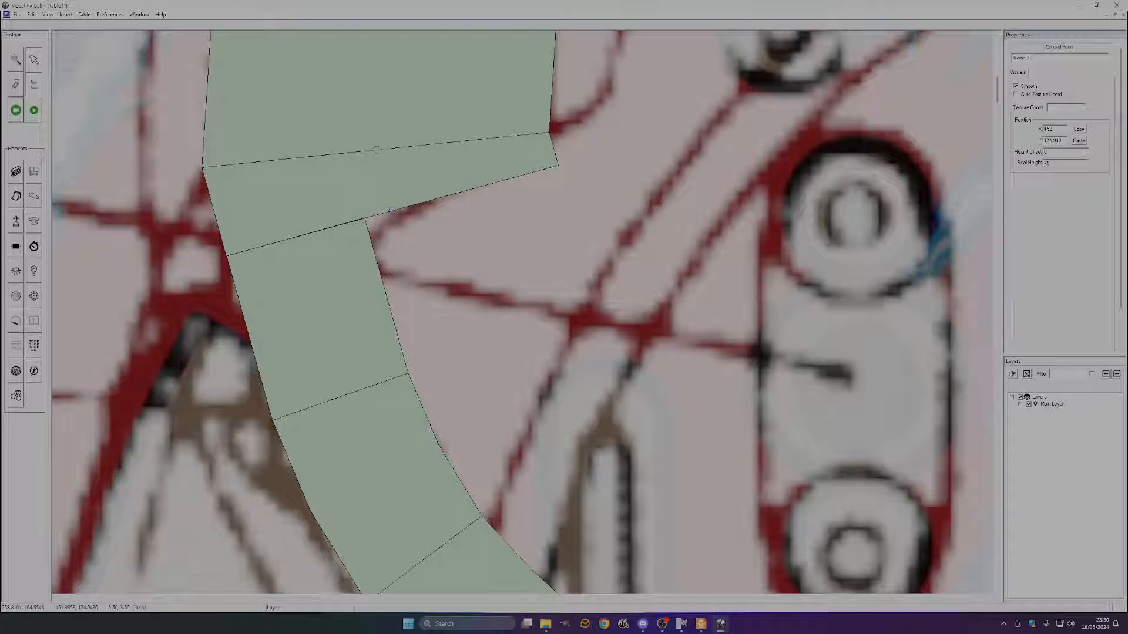
text(3)
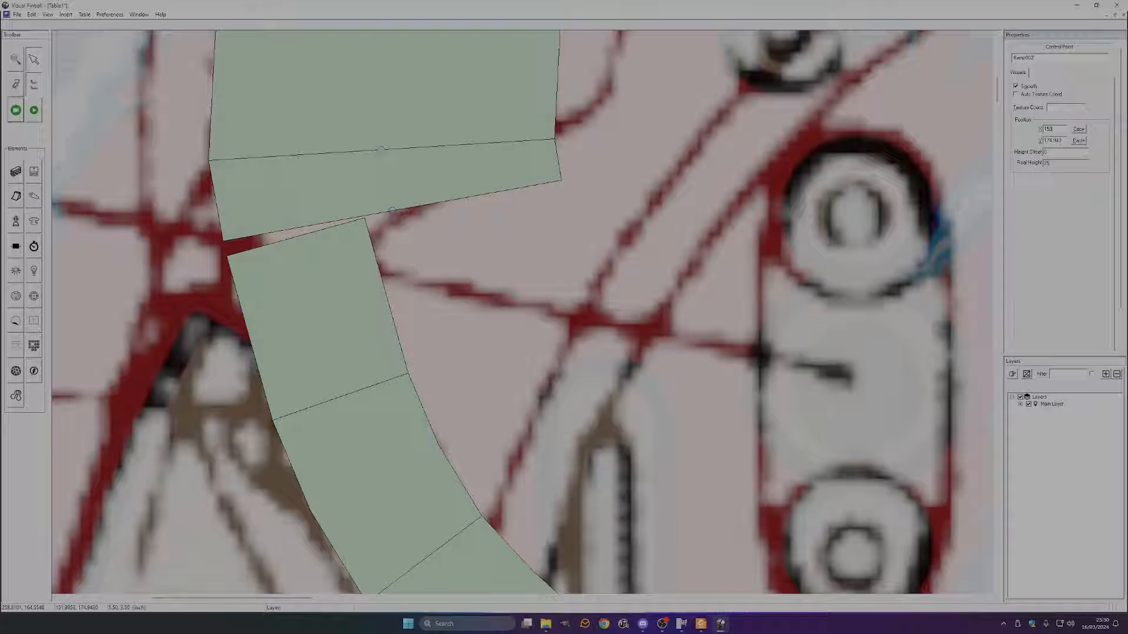
key(Return)
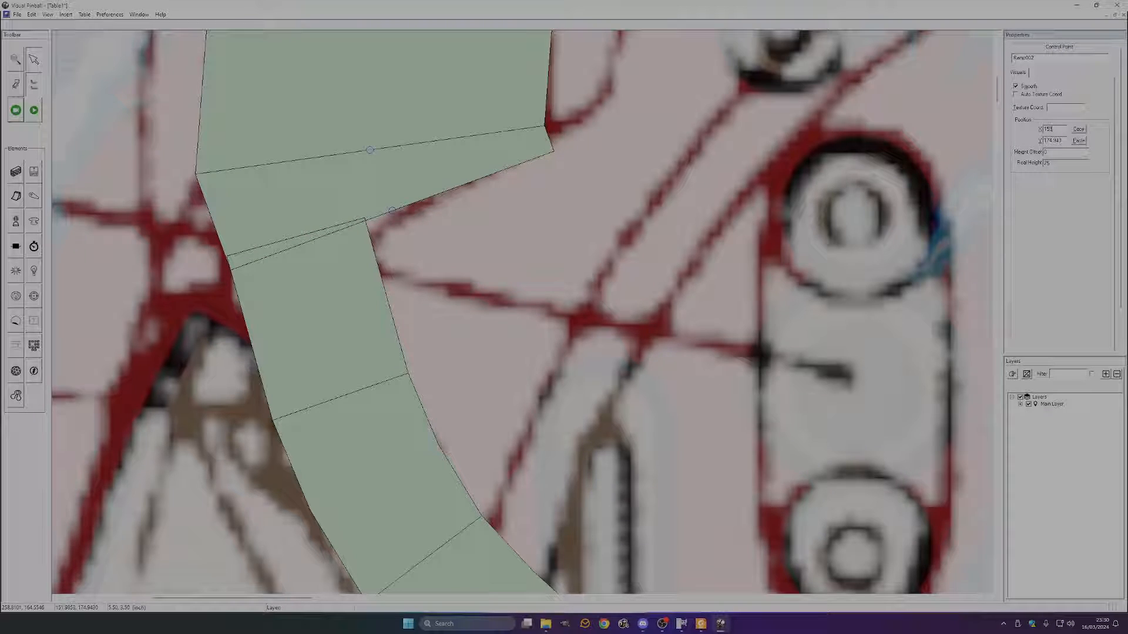
key(Return)
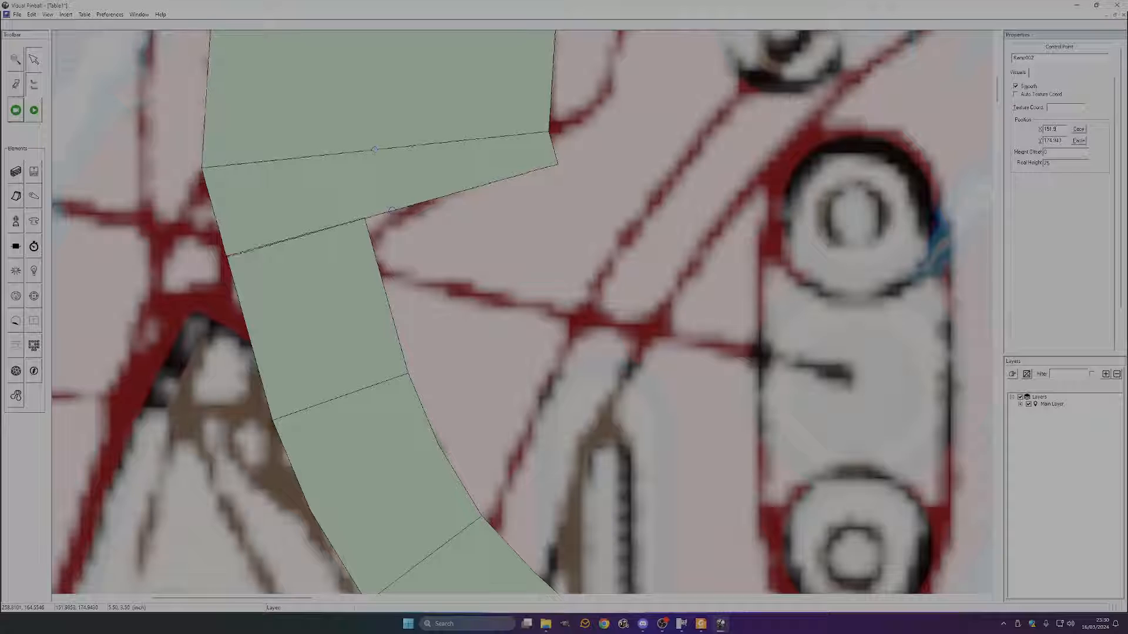
text(5)
text(7)
text(5)
- Lock the arched ramp and the connecting ramp
right_click(406, 192)
click(337, 342)
right_click(338, 343)
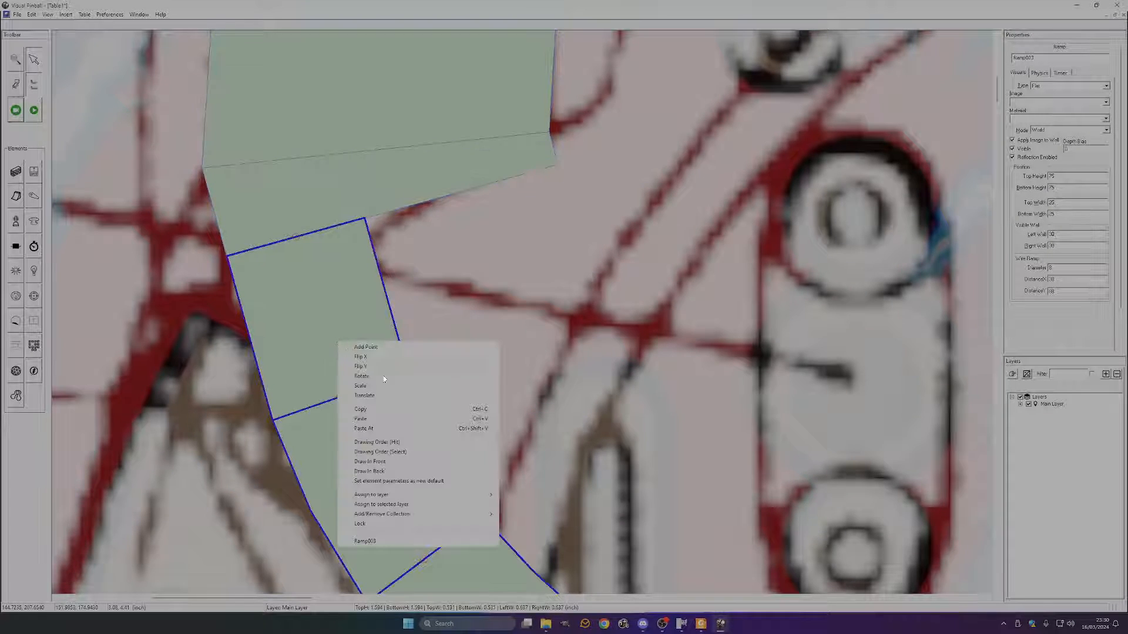
click(399, 525)
- Switch from solid to outline view at the joint between the connecting ramp and the left ramp
scroll(548, 432, down, 2)
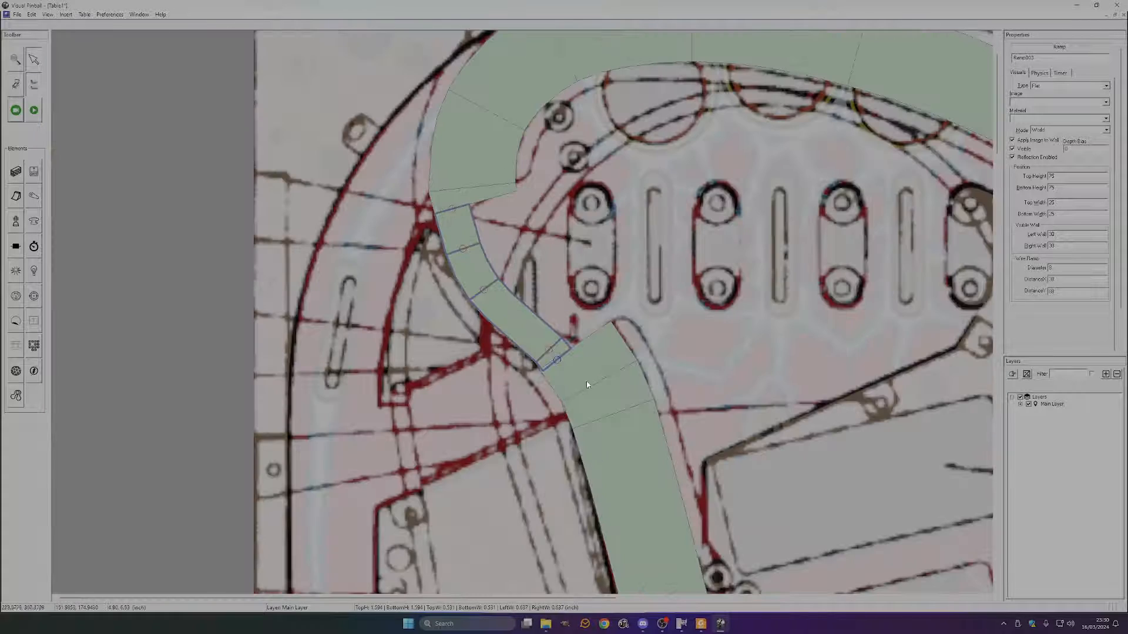
scroll(586, 383, up, 1)
scroll(481, 306, up, 1)
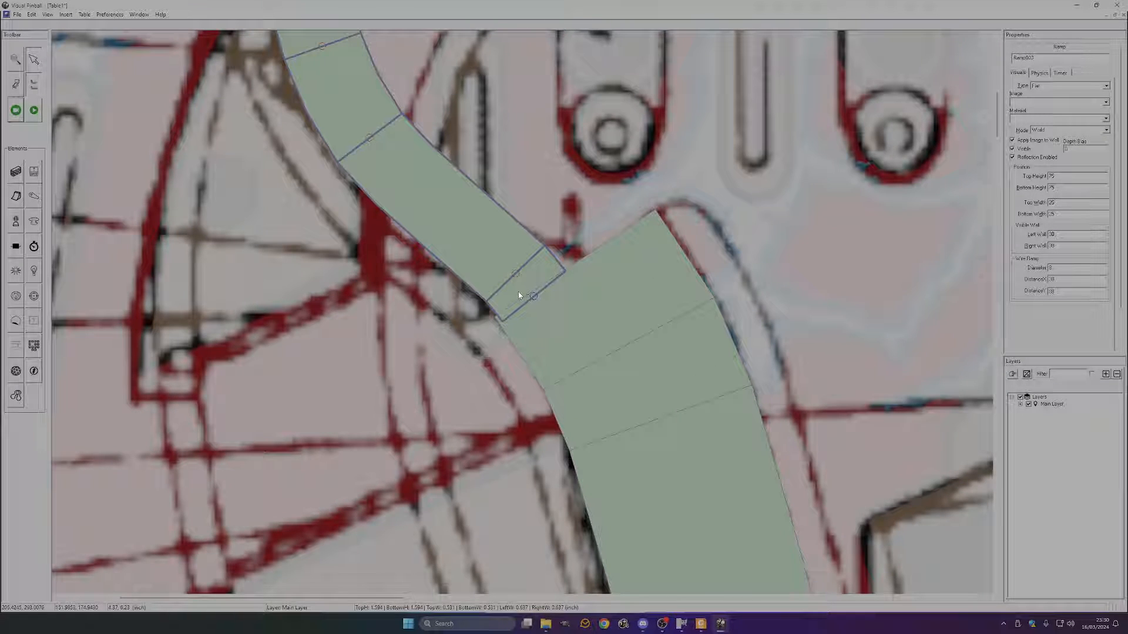
scroll(545, 317, up, 1)
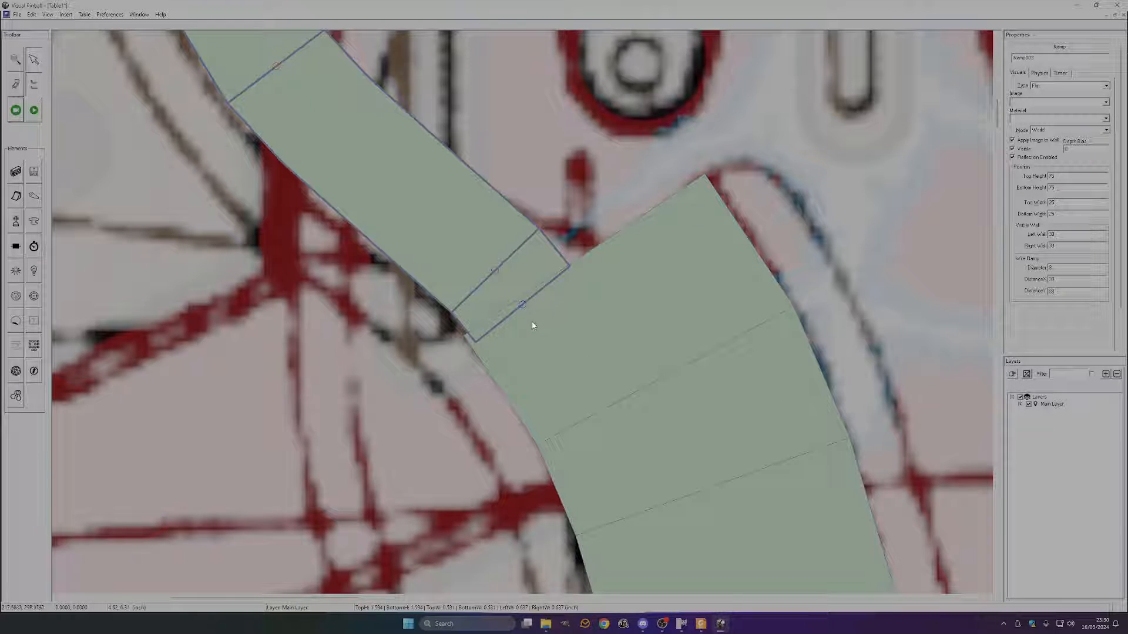
click(51, 16)
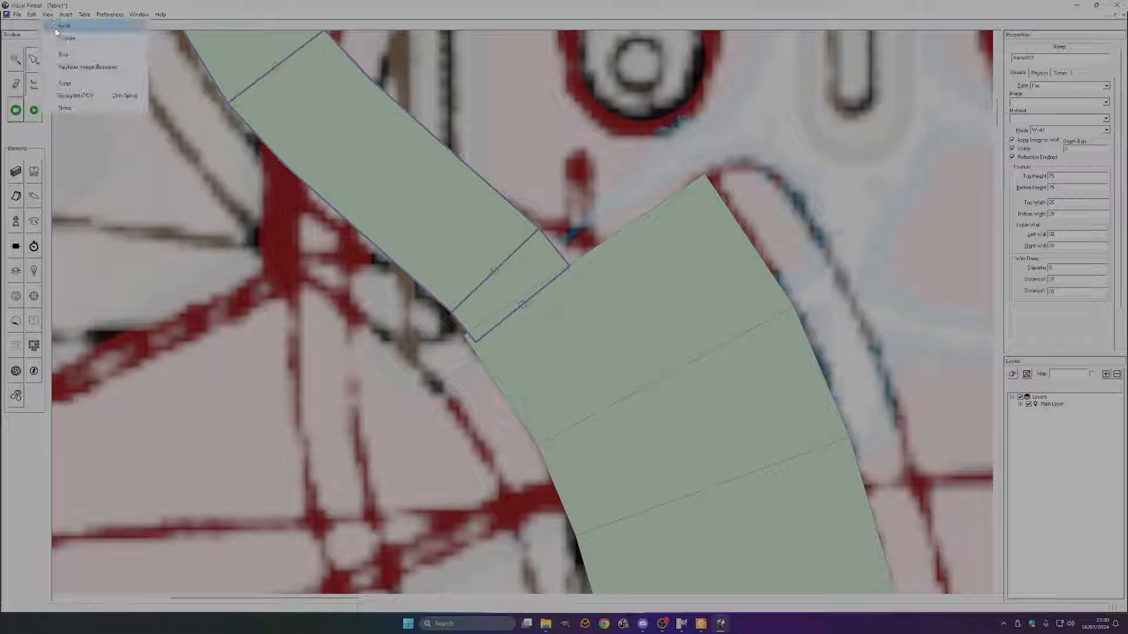
click(56, 27)
click(52, 16)
click(57, 39)
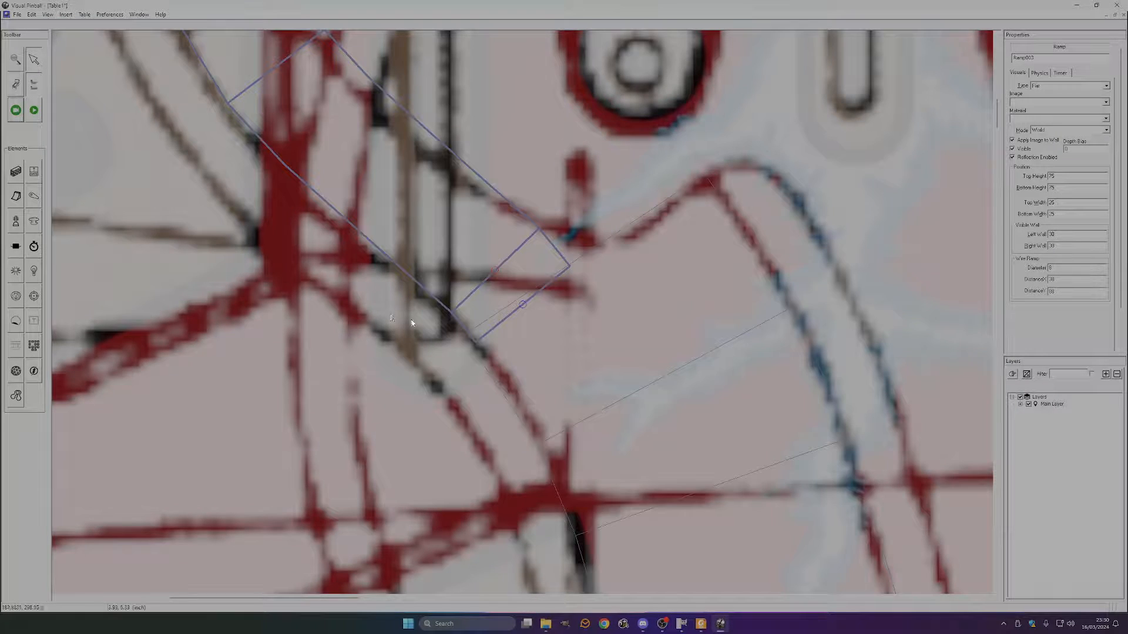
- Unlock the left ramp and nudge its upper end point to line up with the connecting ramp's lower end
right_click(582, 316)
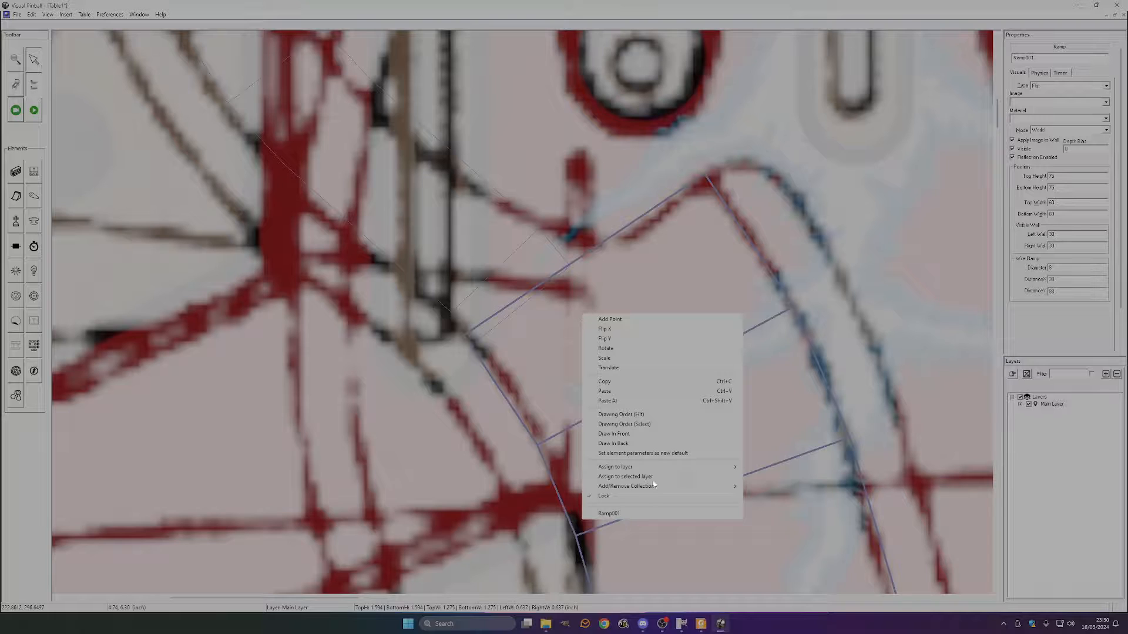
click(640, 498)
click(585, 256)
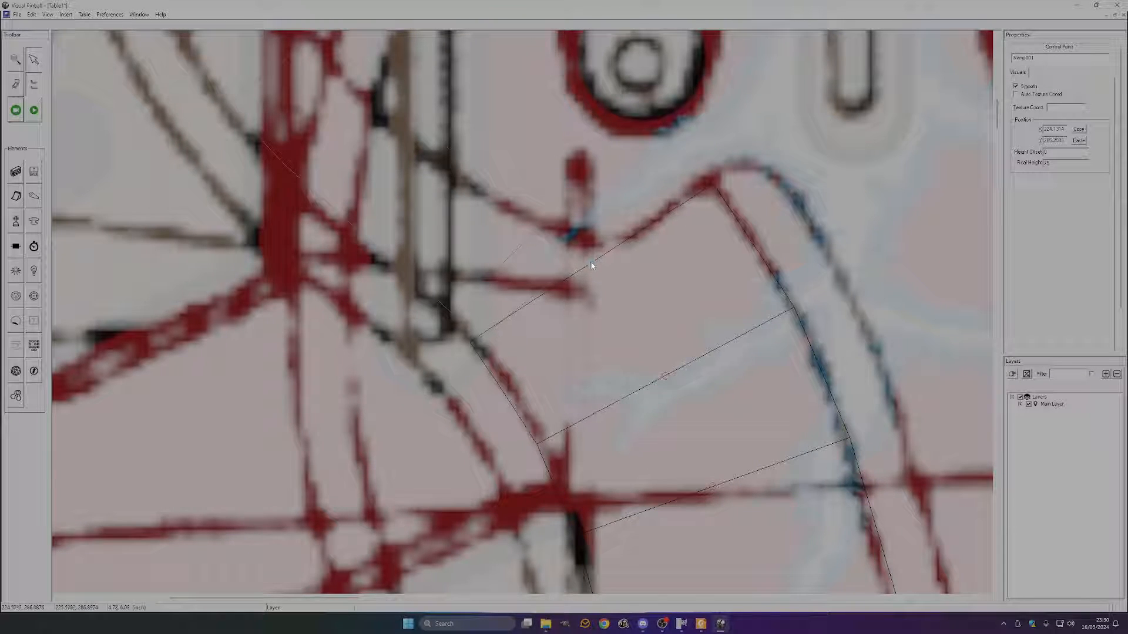
click(542, 275)
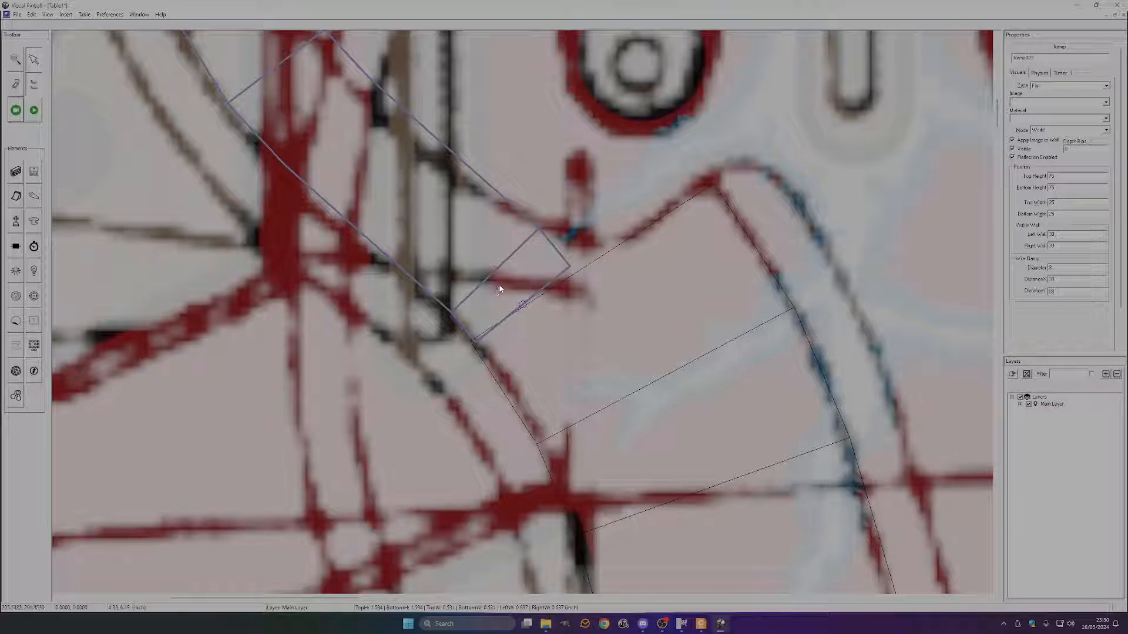
- Lock the left ramp again and switch the table back to solid view
click(563, 310)
right_click(574, 306)
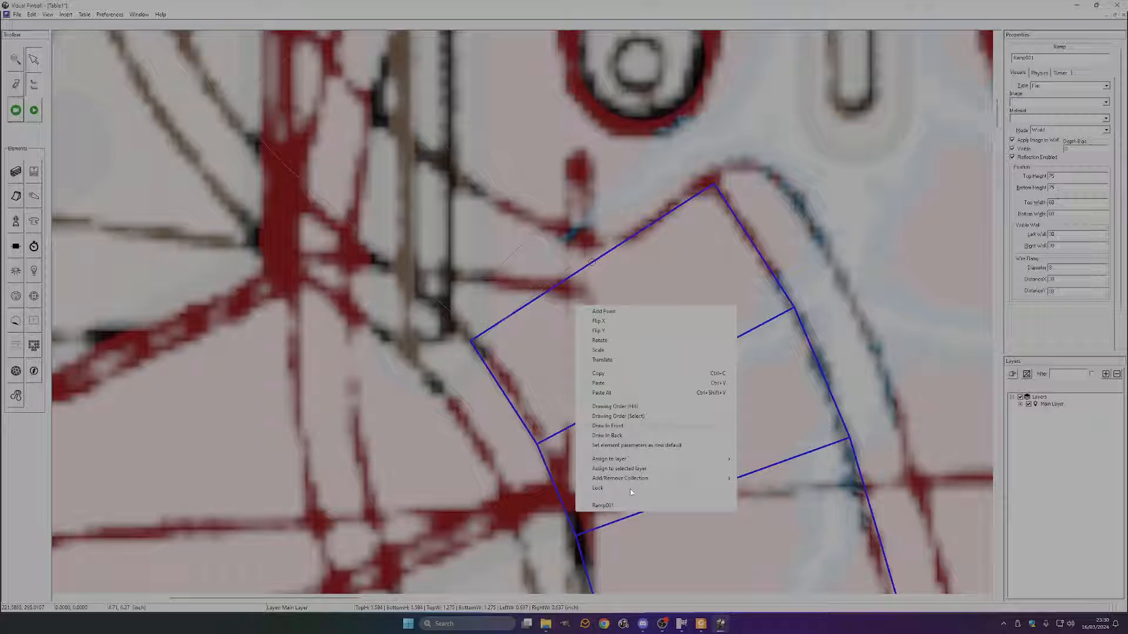
click(631, 489)
scroll(596, 332, down, 6)
click(47, 18)
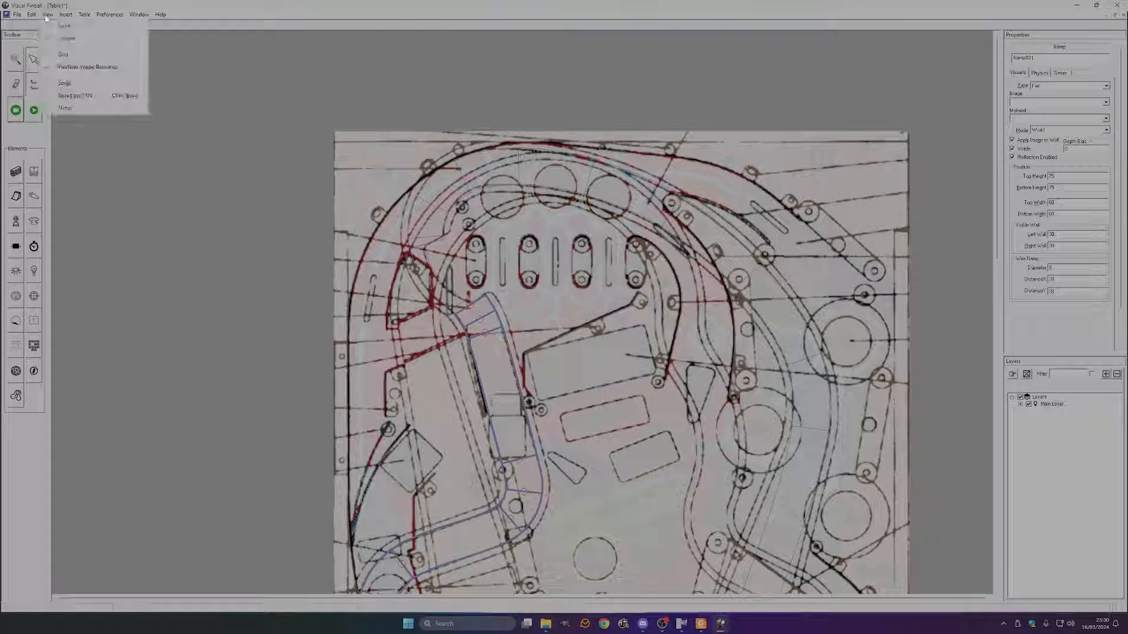
click(64, 26)
- Set the connecting ramp's visible right wall height to 0
scroll(531, 340, down, 3)
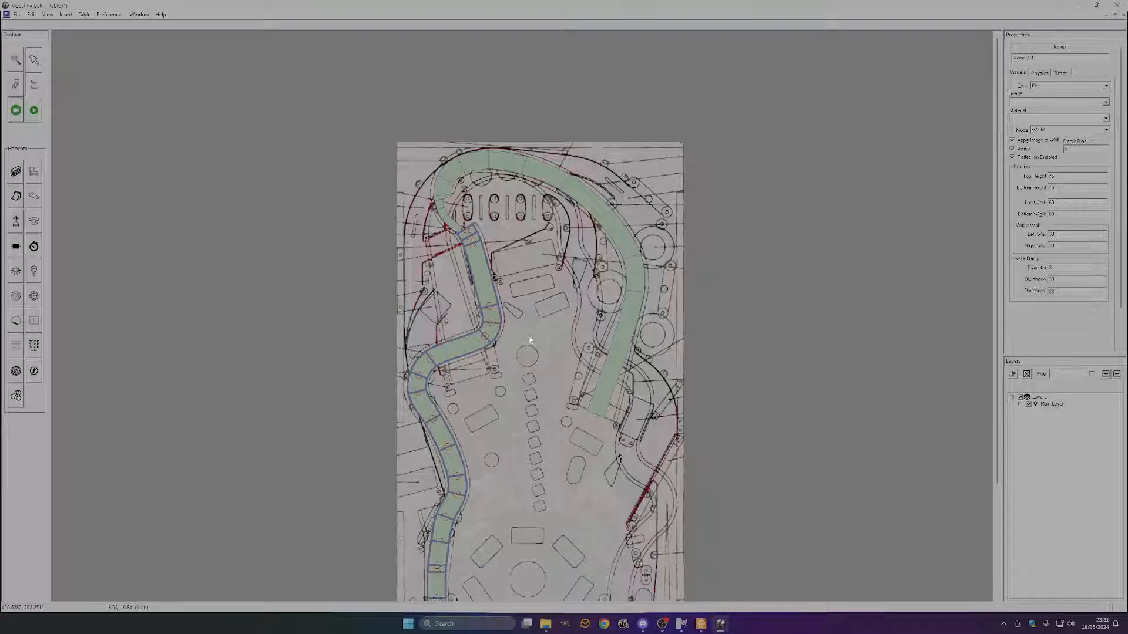
scroll(530, 339, down, 3)
scroll(546, 364, up, 3)
scroll(532, 251, up, 3)
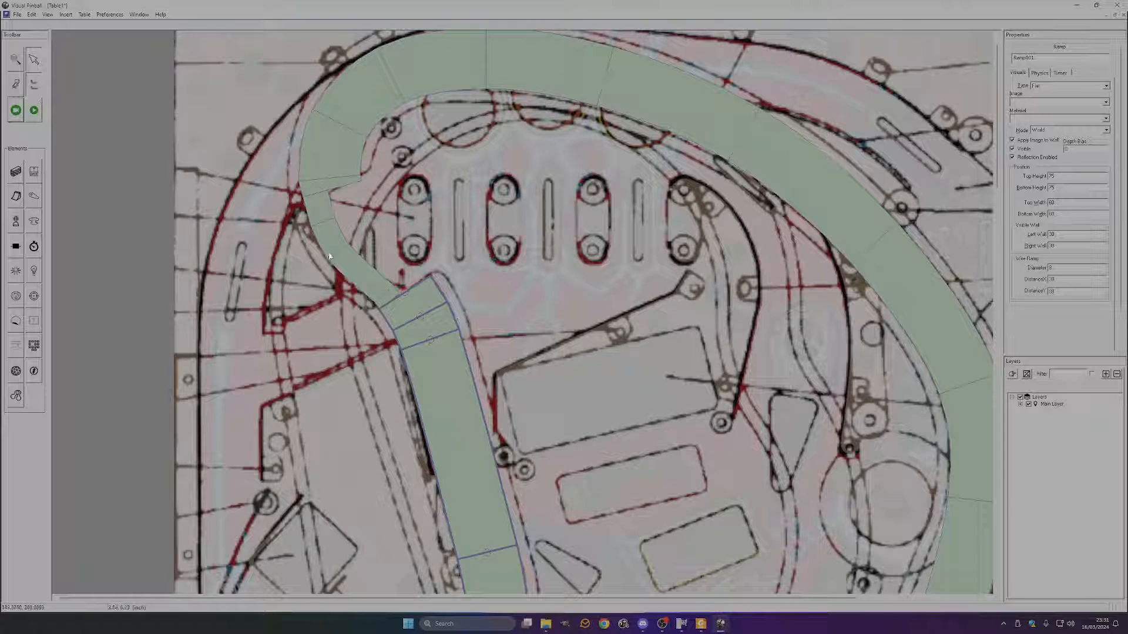
click(329, 254)
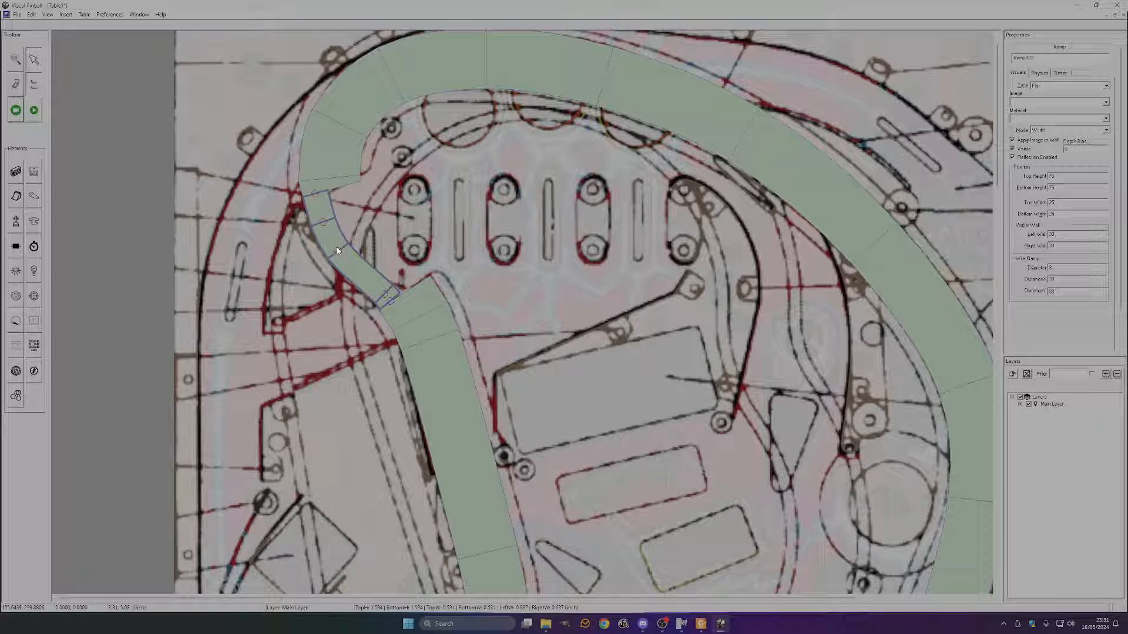
click(1043, 75)
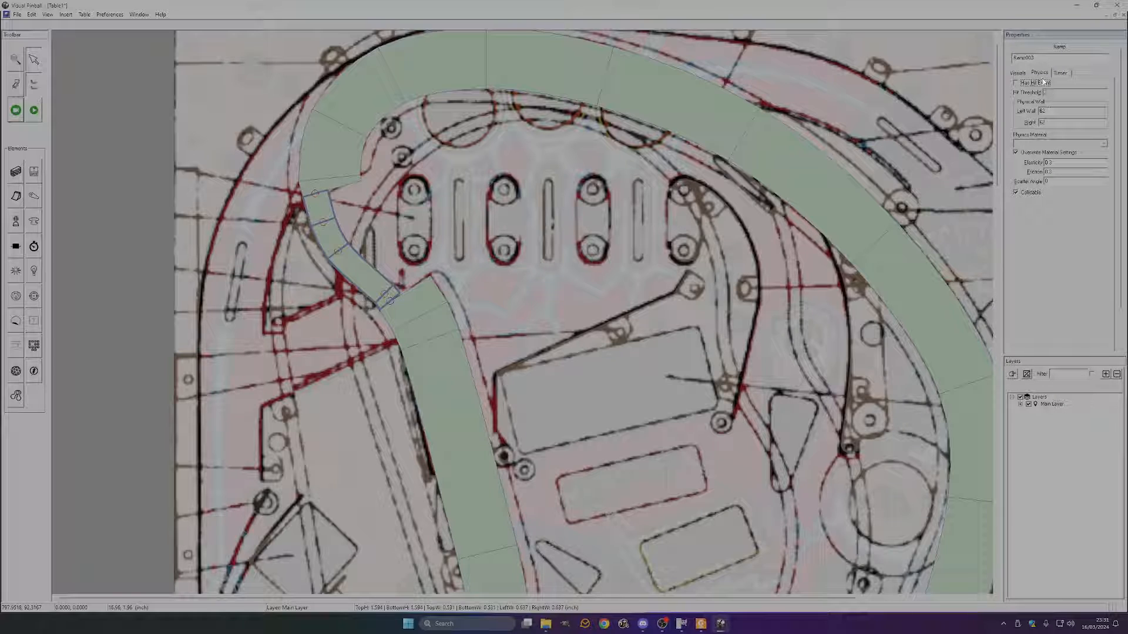
click(1018, 73)
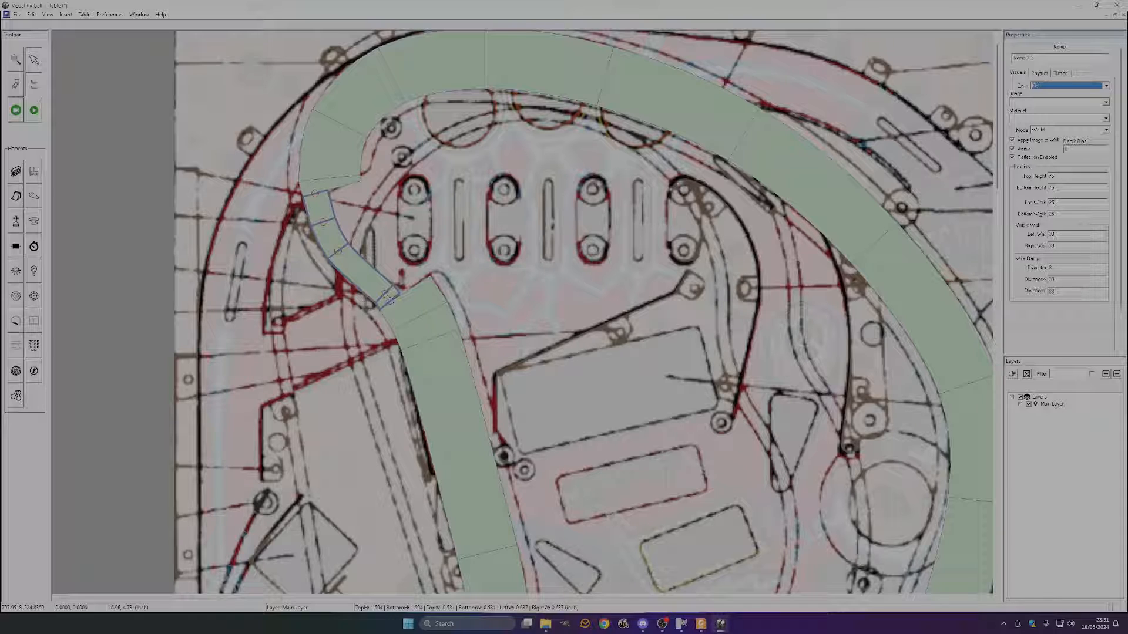
double_click(1052, 246)
text(0)
click(548, 284)
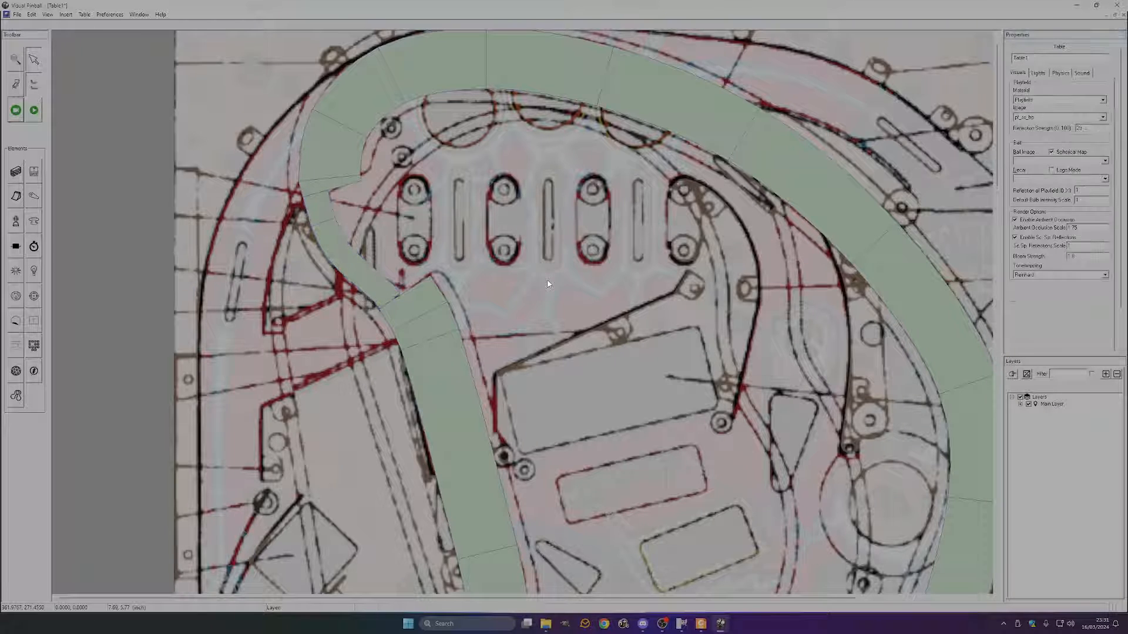
- Preview the table in 3D, examine the joined ramps from several angles, and return to the editor
key(F5)
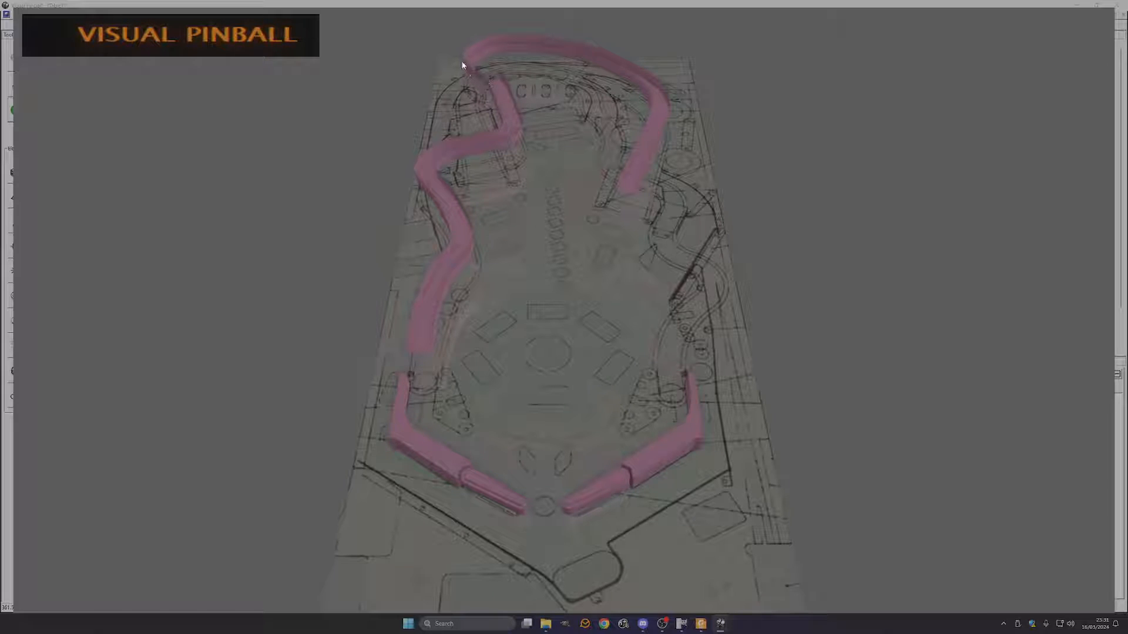
key(Escape)
click(572, 323)
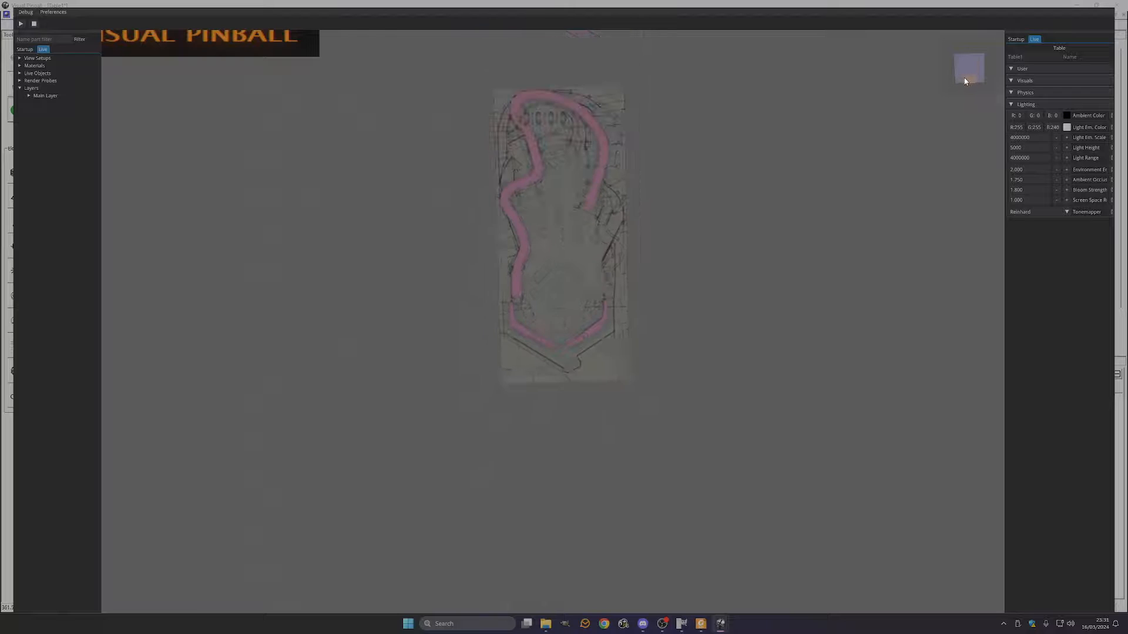
drag(969, 79, 671, 177)
scroll(750, 119, up, 5)
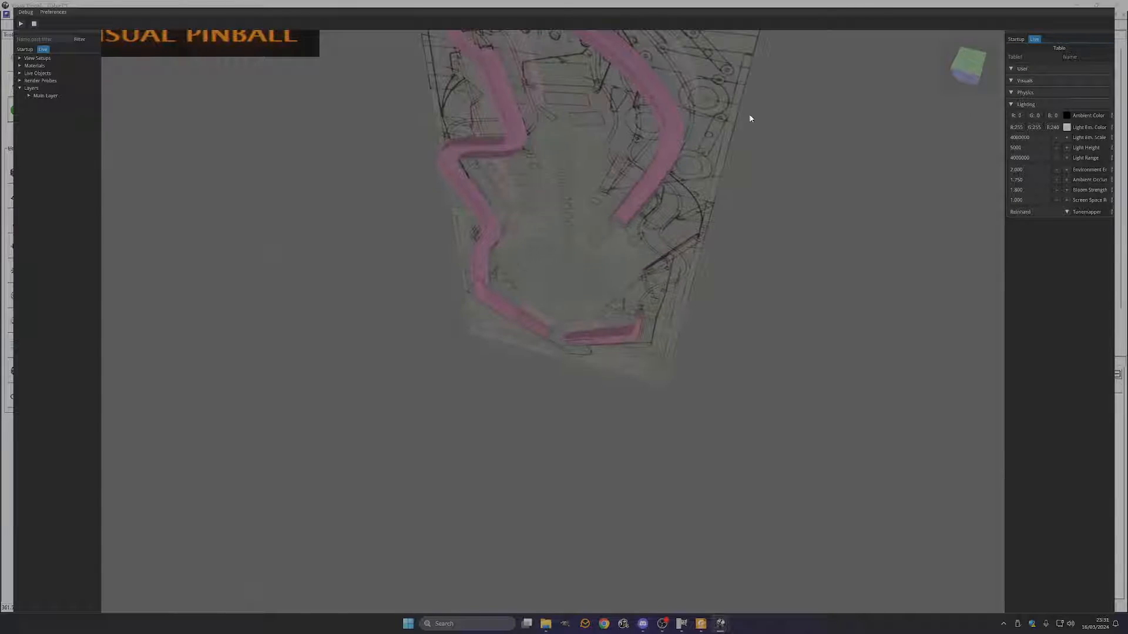
drag(962, 75, 965, 48)
click(34, 23)
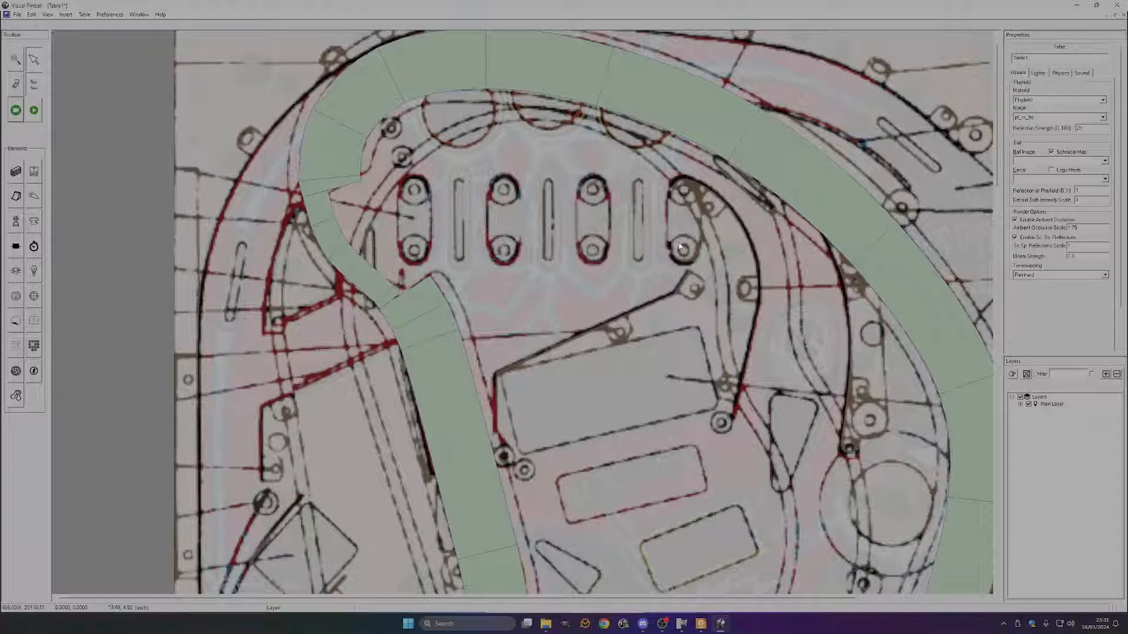
- Set the connecting ramp's physical right wall height to 0
click(352, 267)
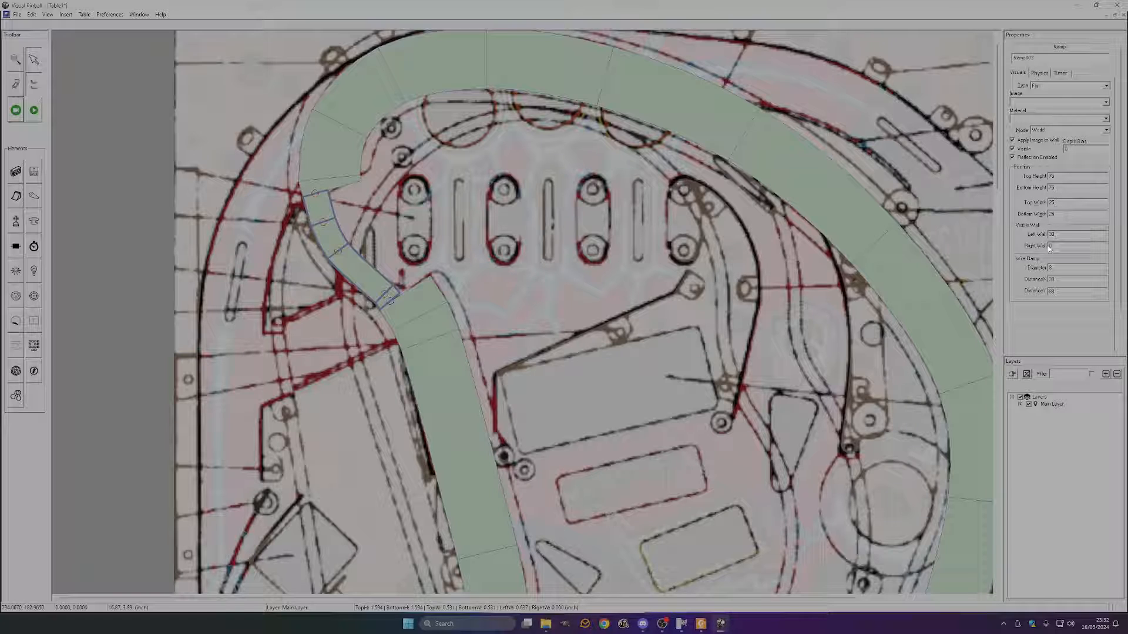
text(3)
click(1038, 73)
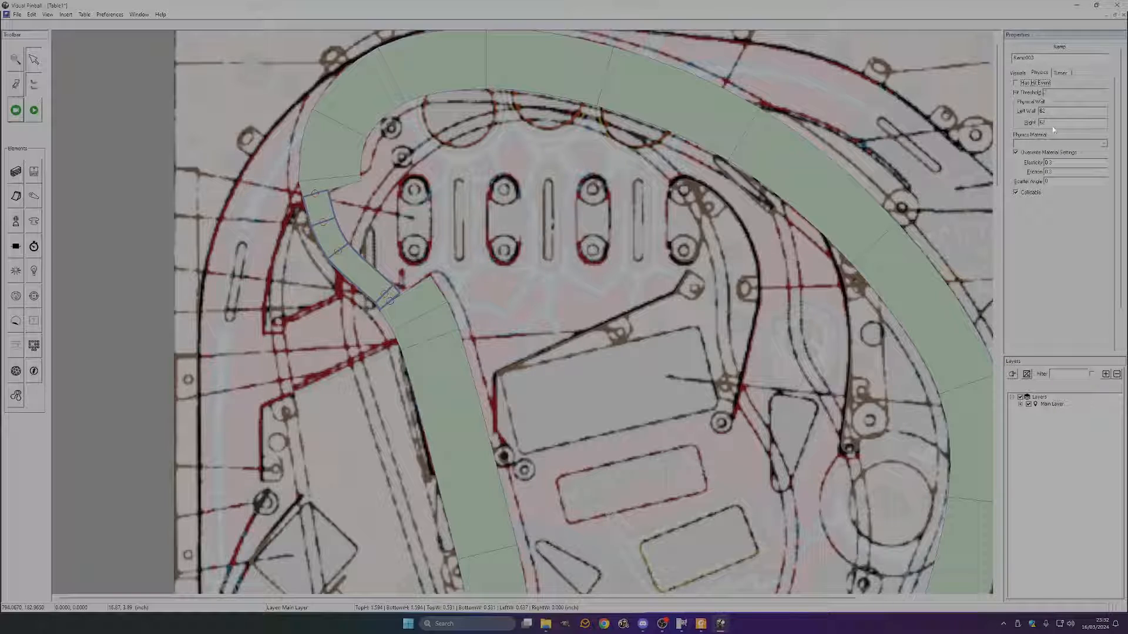
drag(1054, 123, 992, 127)
scroll(547, 277, down, 3)
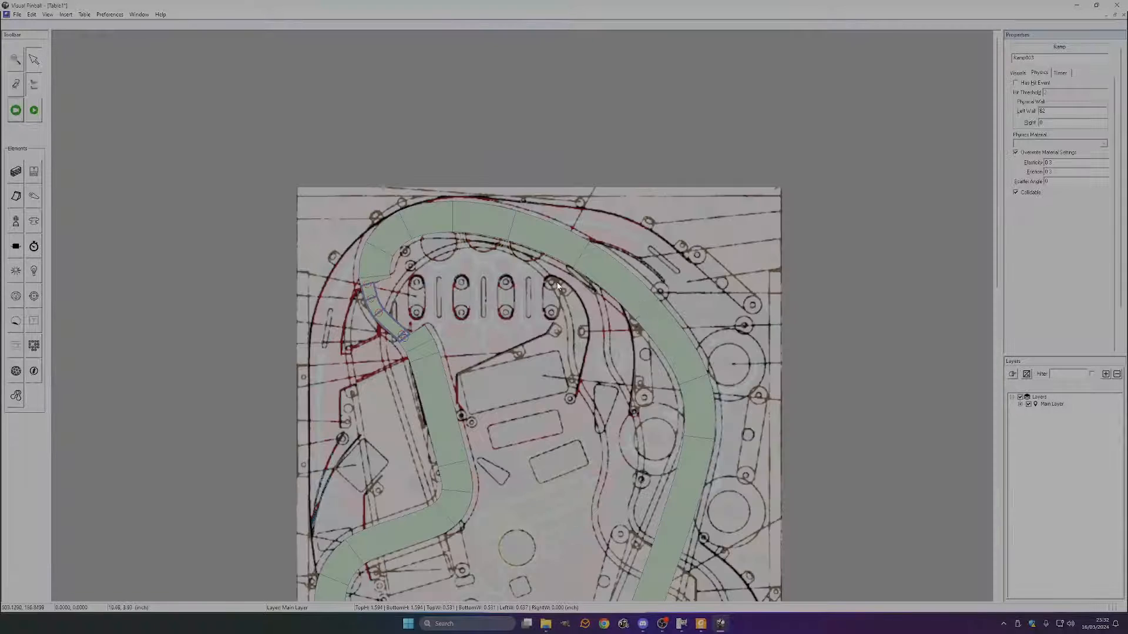
scroll(547, 277, down, 2)
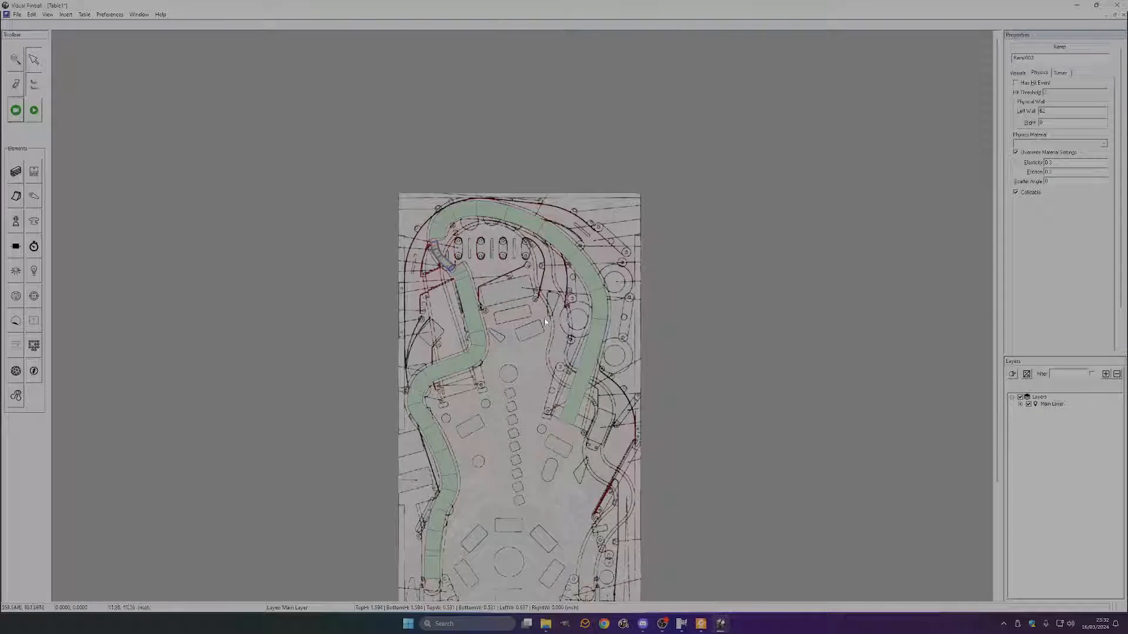
- Add a new layer named "Ramps 1" alongside Main Layer
click(1020, 405)
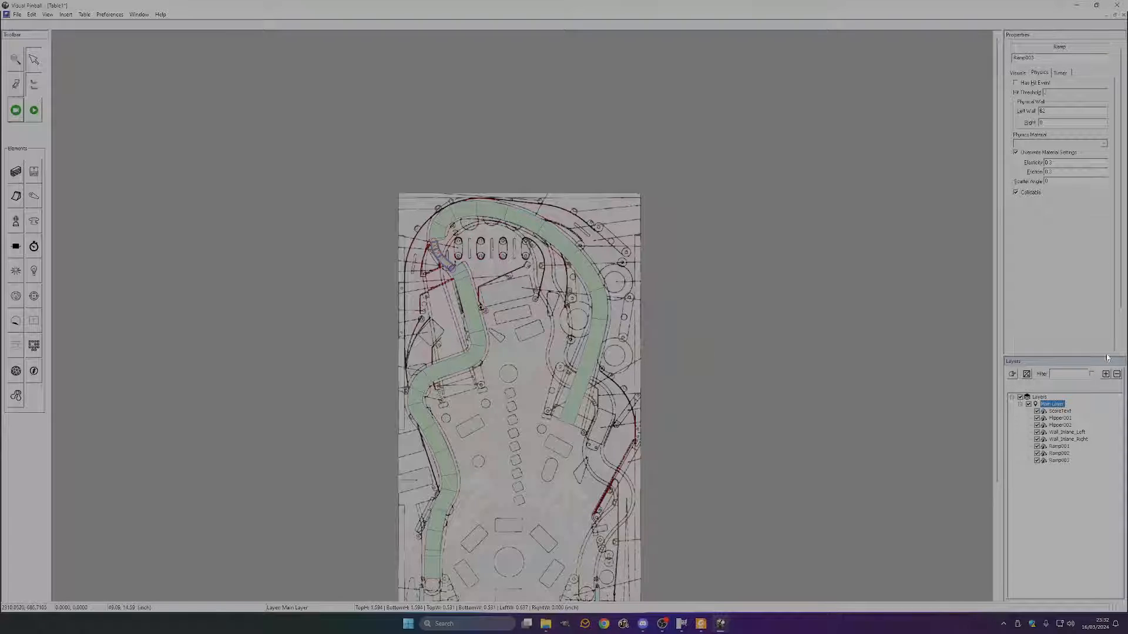
click(1105, 374)
click(1060, 468)
click(1060, 467)
- Select the left ramp, connecting ramp and upper right ramp together and assign them to the Ramps 1 layer
click(441, 258)
click(442, 244)
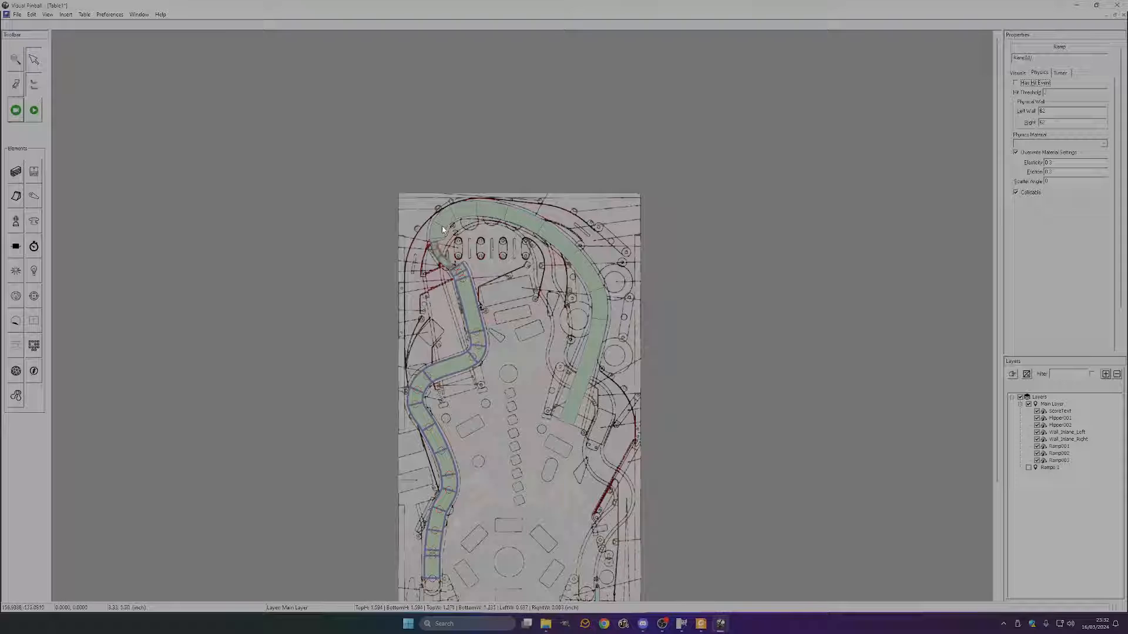
click(1012, 375)
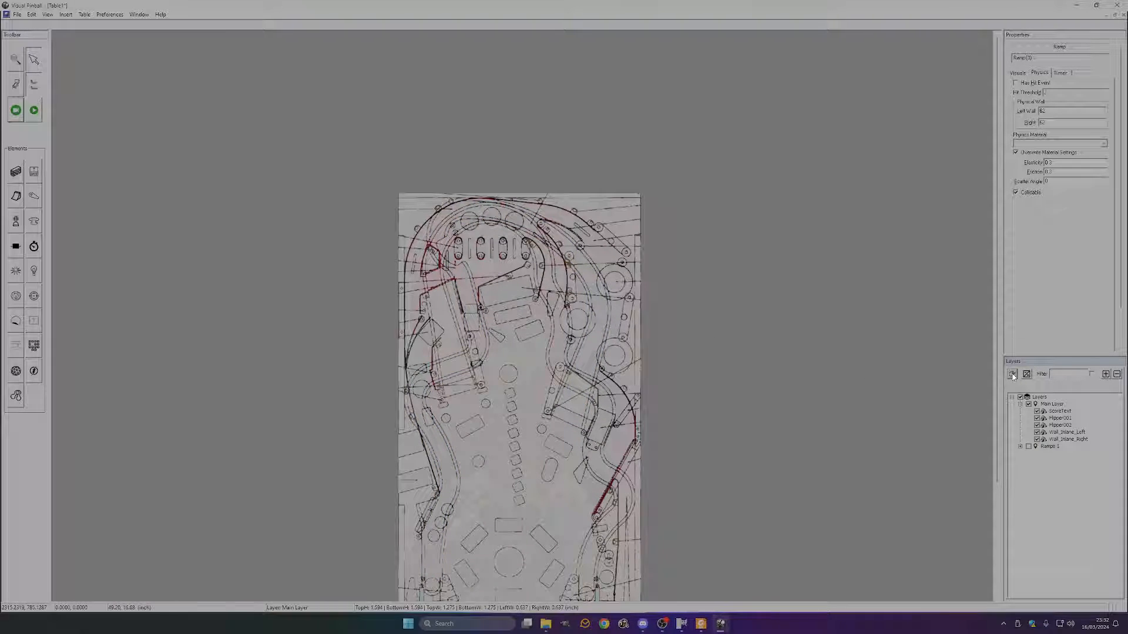
- Check the contents of Ramps 1, then hide both Main Layer and Ramps 1 to leave only the blueprint
click(1020, 446)
click(1029, 447)
click(1028, 404)
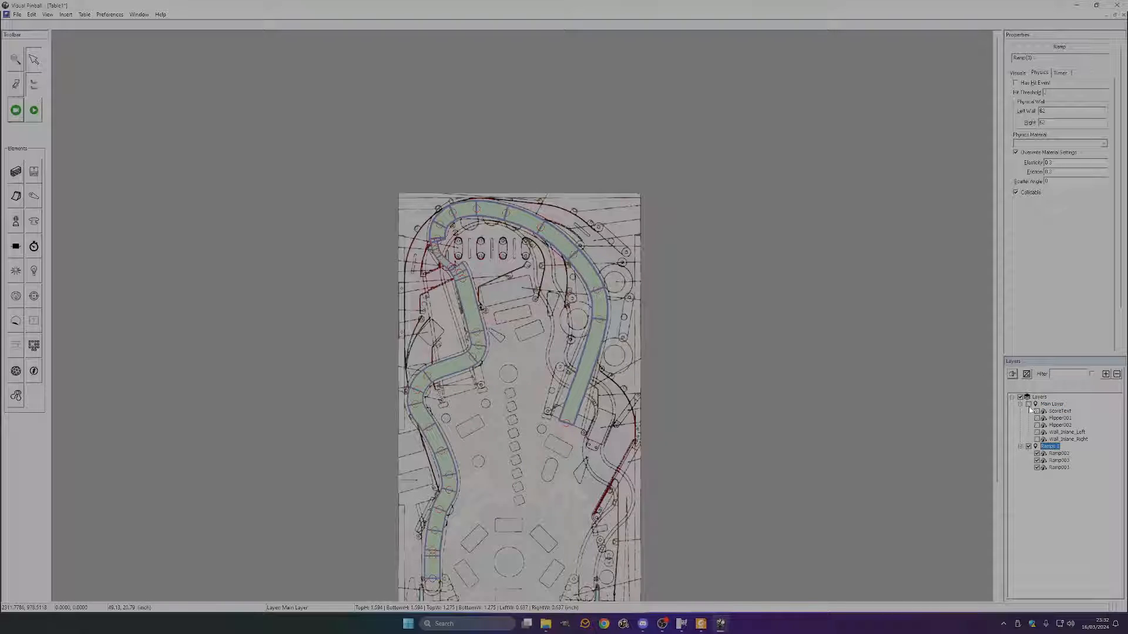
click(525, 354)
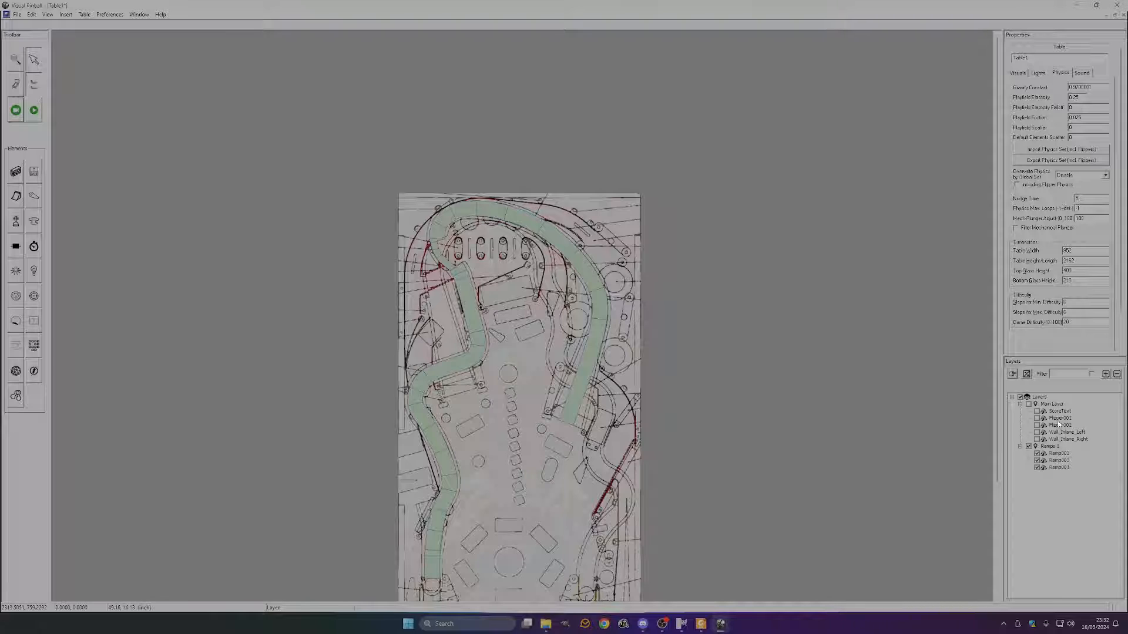
click(1028, 446)
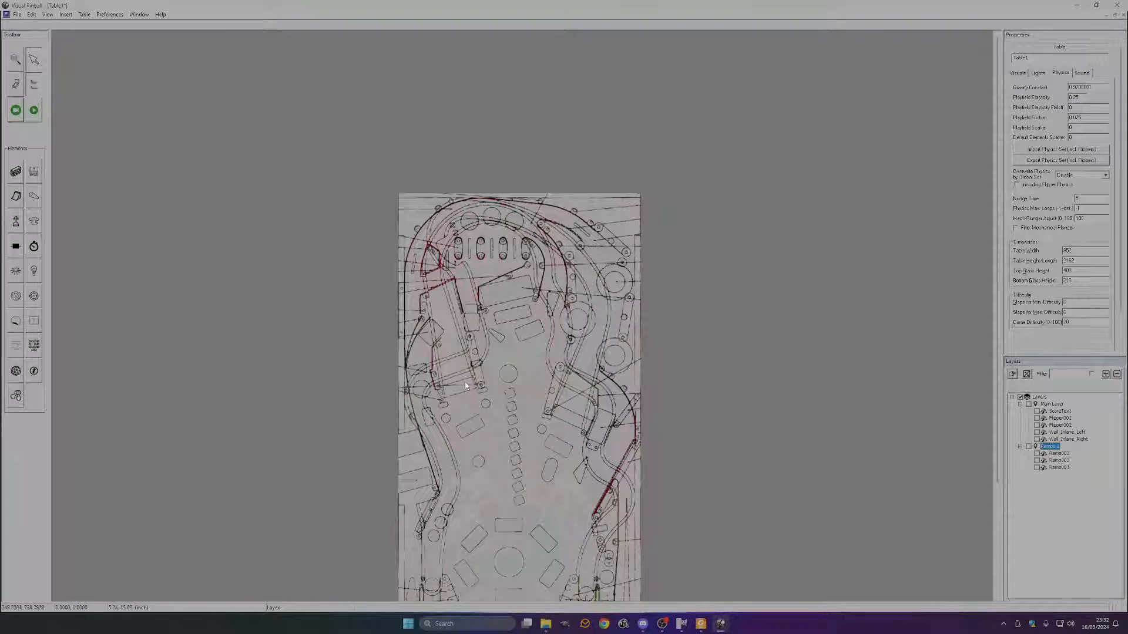
- Insert a new ramp and stretch it diagonally from the upper left ramp entrance to the top of the right inlane
click(16, 195)
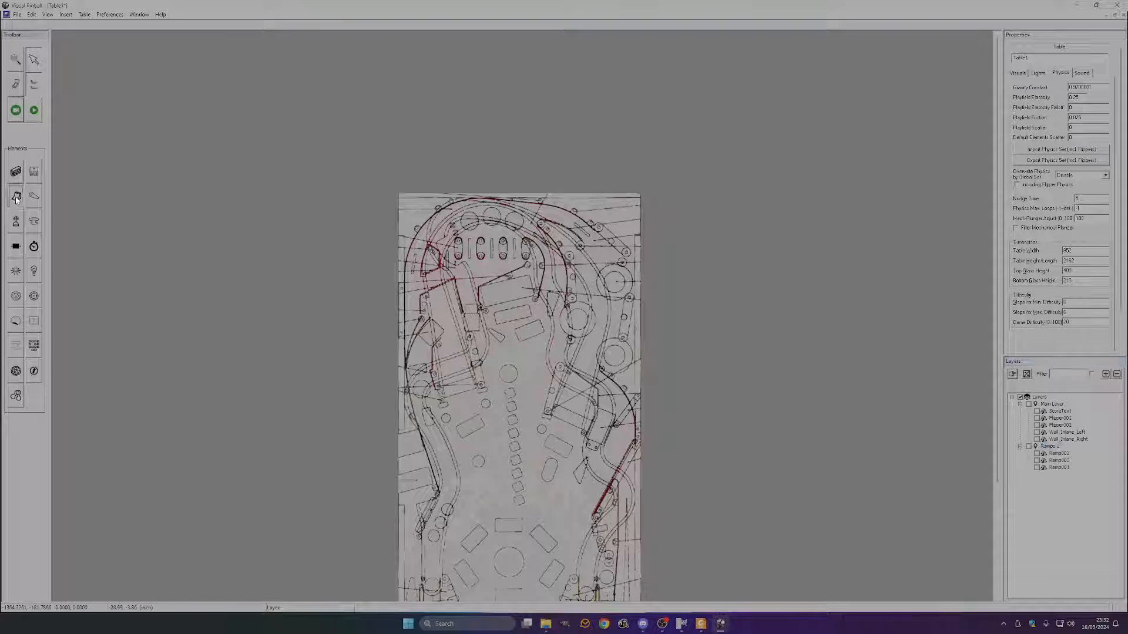
click(450, 353)
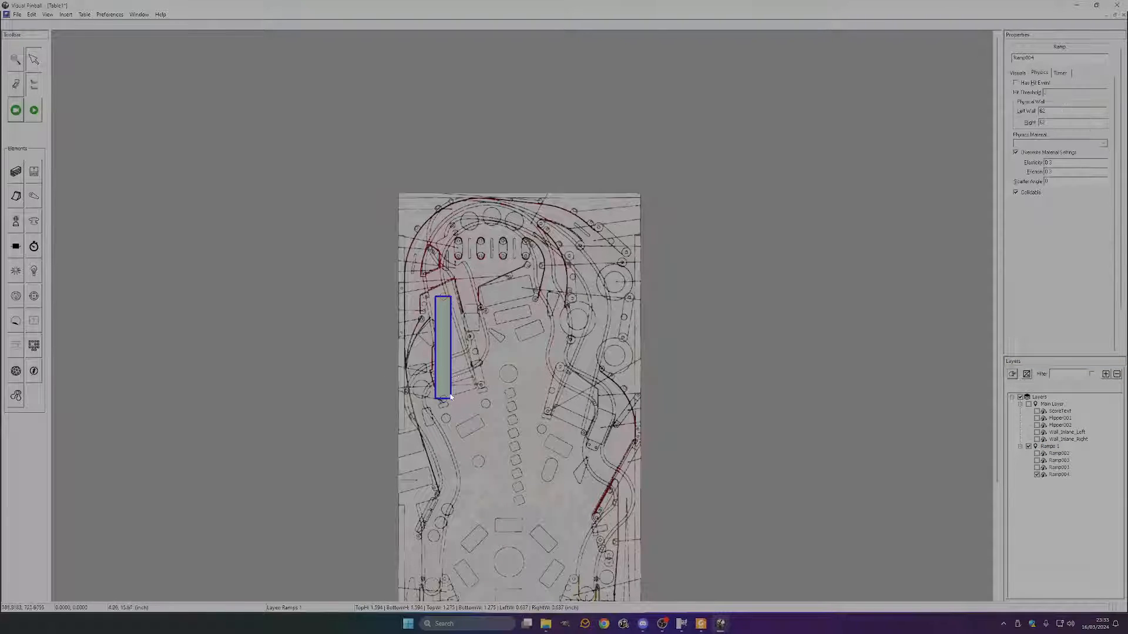
mouse_move(445, 399)
mouse_down()
mouse_move(511, 414)
mouse_move(564, 482)
mouse_move(457, 377)
mouse_move(461, 394)
mouse_up()
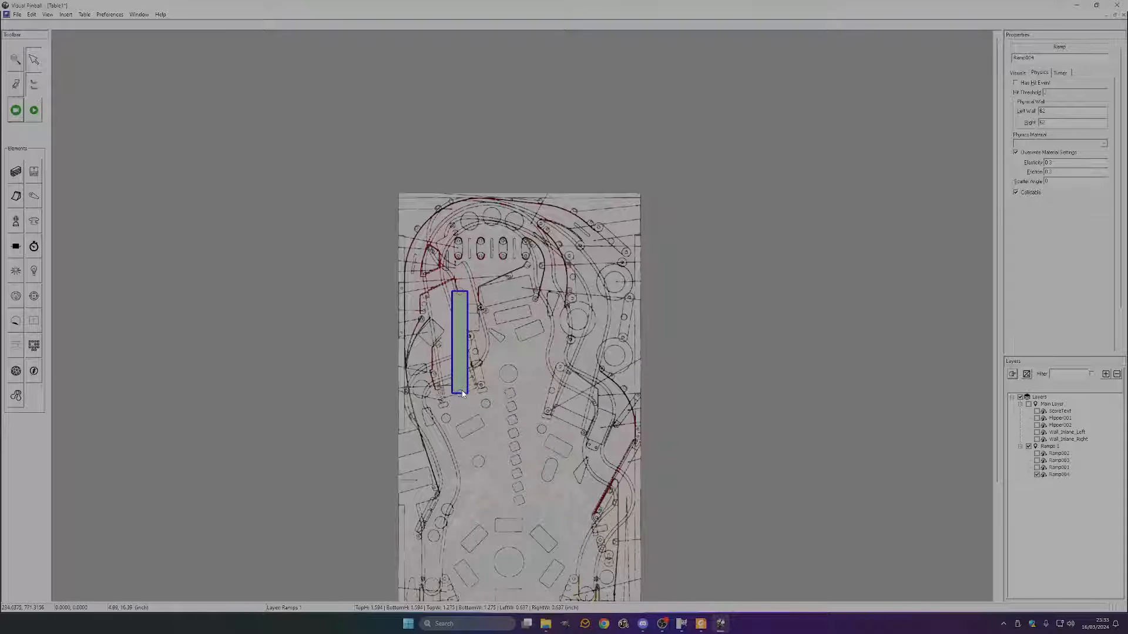
drag(461, 295, 541, 385)
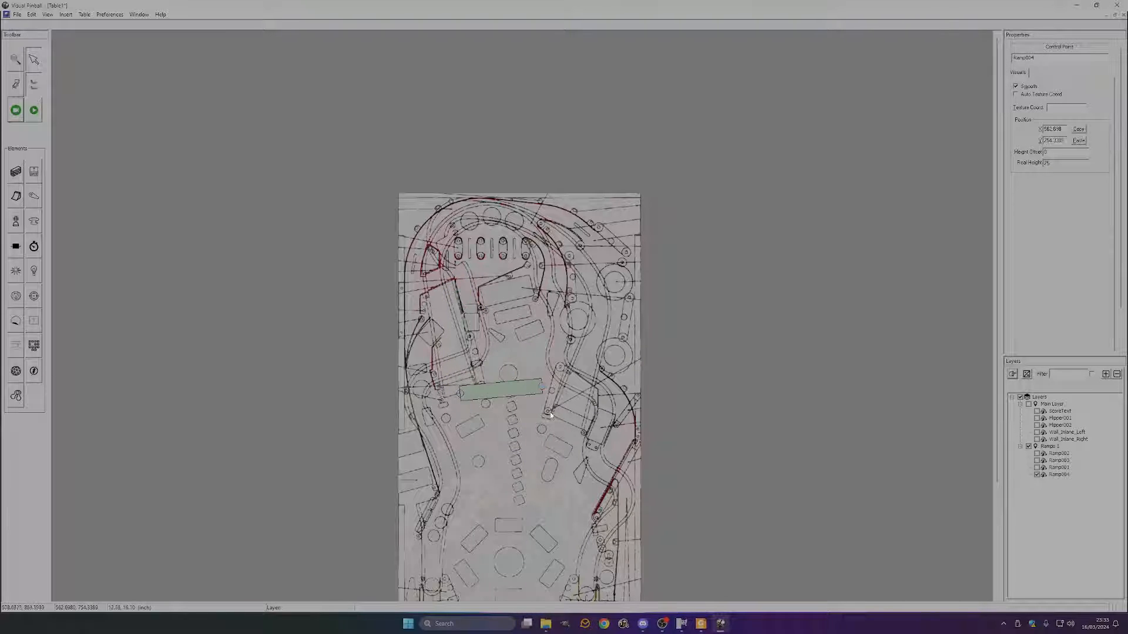
scroll(549, 411, down, 5)
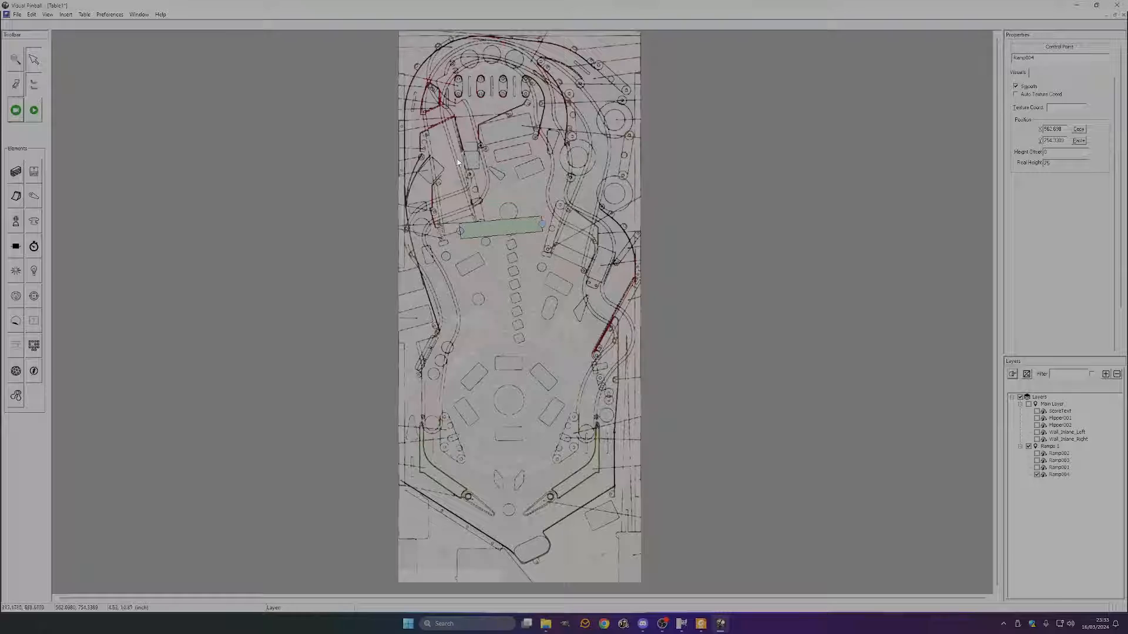
drag(541, 226, 587, 422)
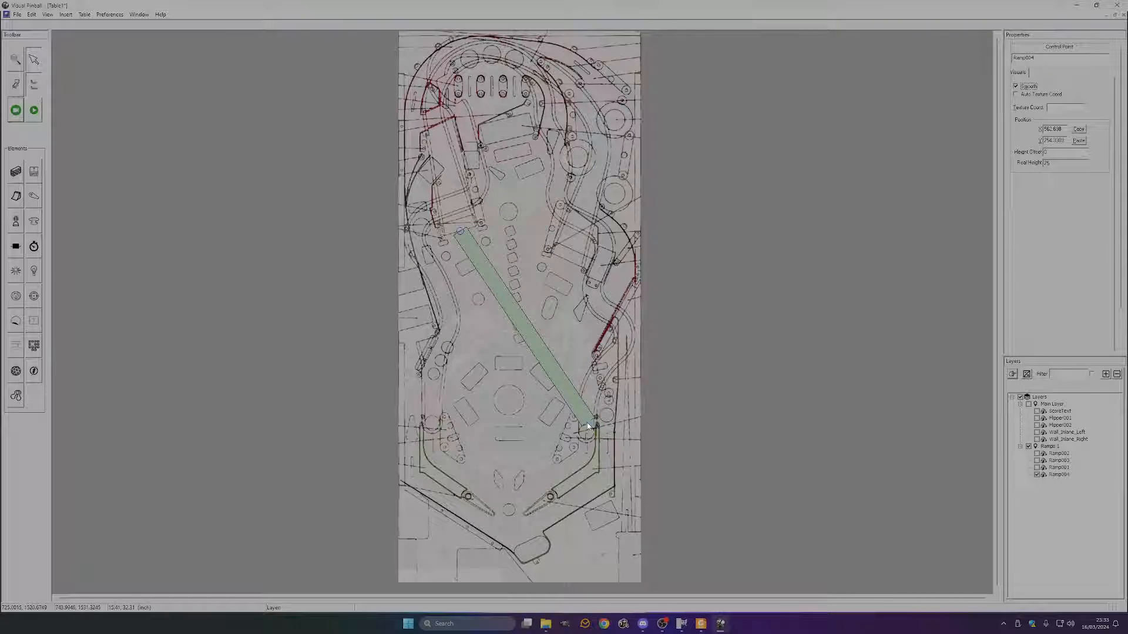
- Add two control points to the new ramp, pulling one up to the upper-left bend and the other toward the right side
right_click(537, 345)
click(559, 351)
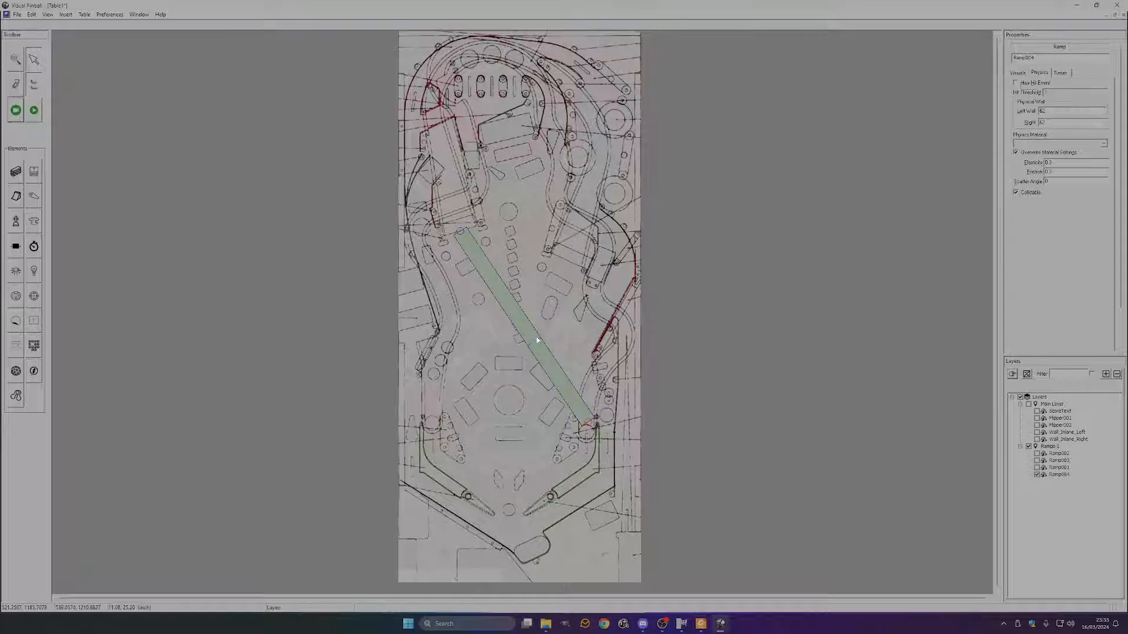
drag(536, 336, 441, 83)
right_click(536, 225)
click(543, 233)
- Add two more control points to the new ramp and pull them over the top loop and the upper-right curve
right_click(517, 141)
click(526, 147)
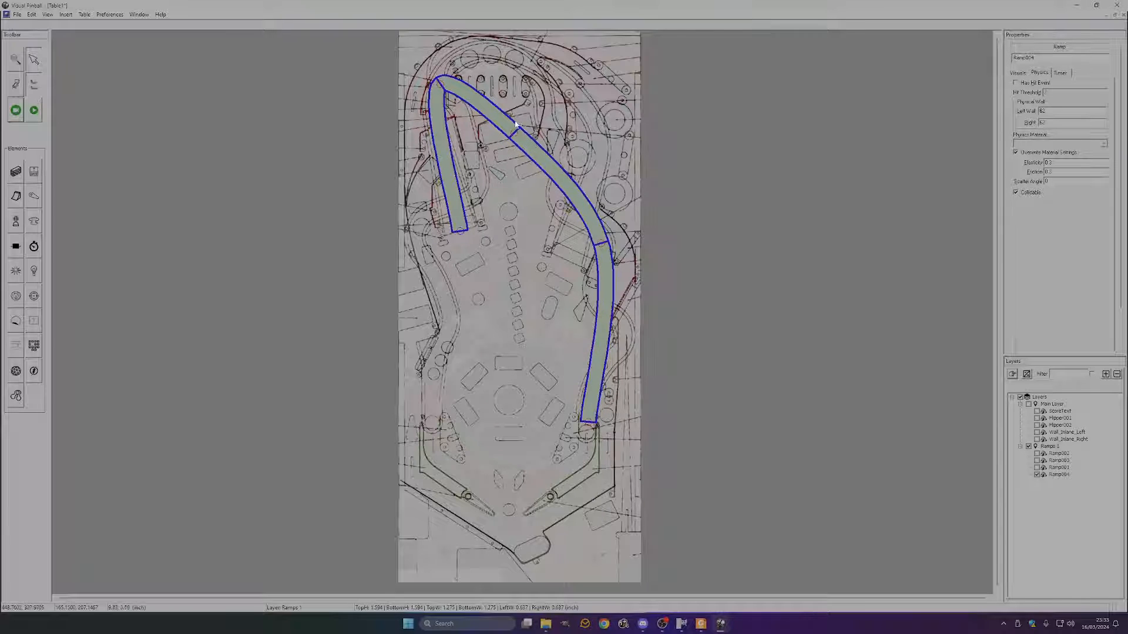
drag(516, 138, 463, 52)
right_click(547, 144)
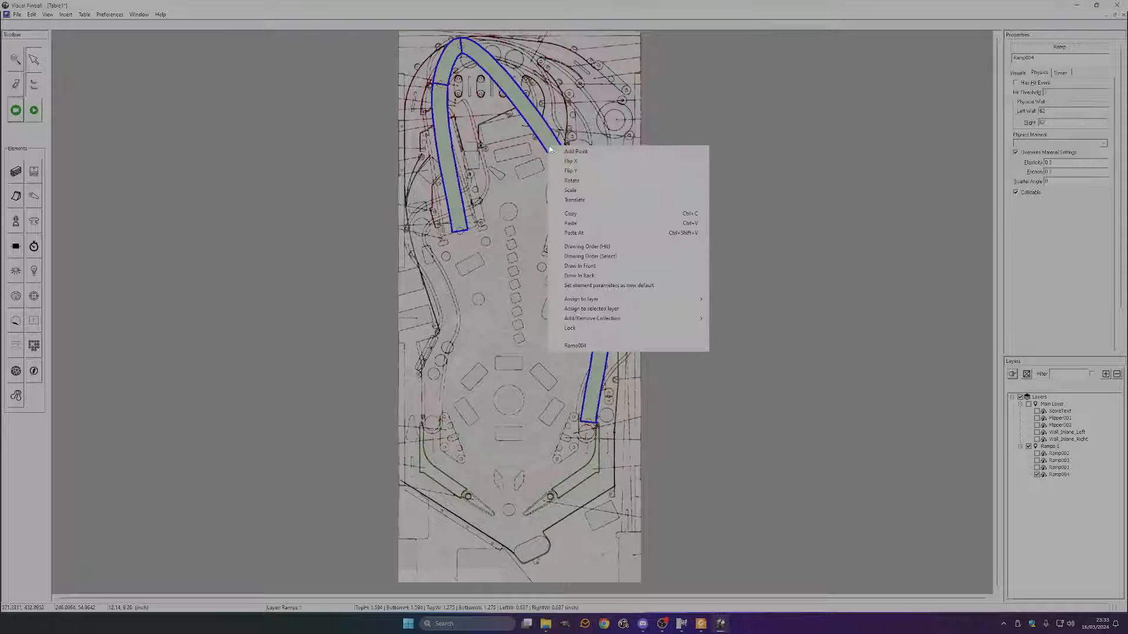
click(554, 150)
drag(547, 141, 593, 169)
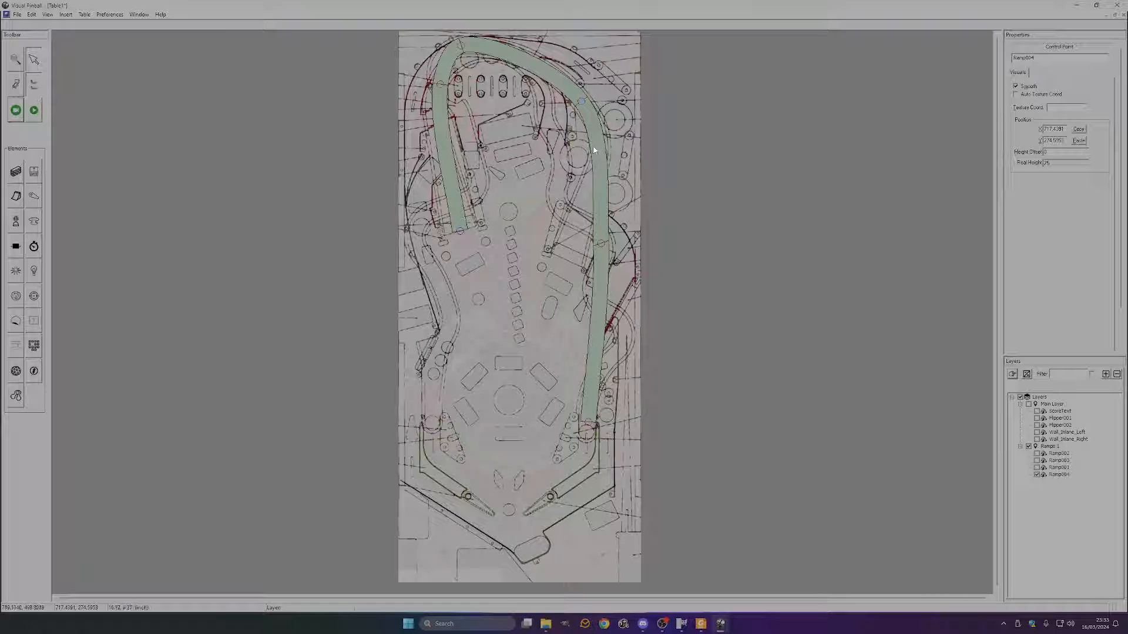
- Reposition the control points on the new ramp's upper arc and left bend to follow the blueprint loop
scroll(577, 106, up, 2)
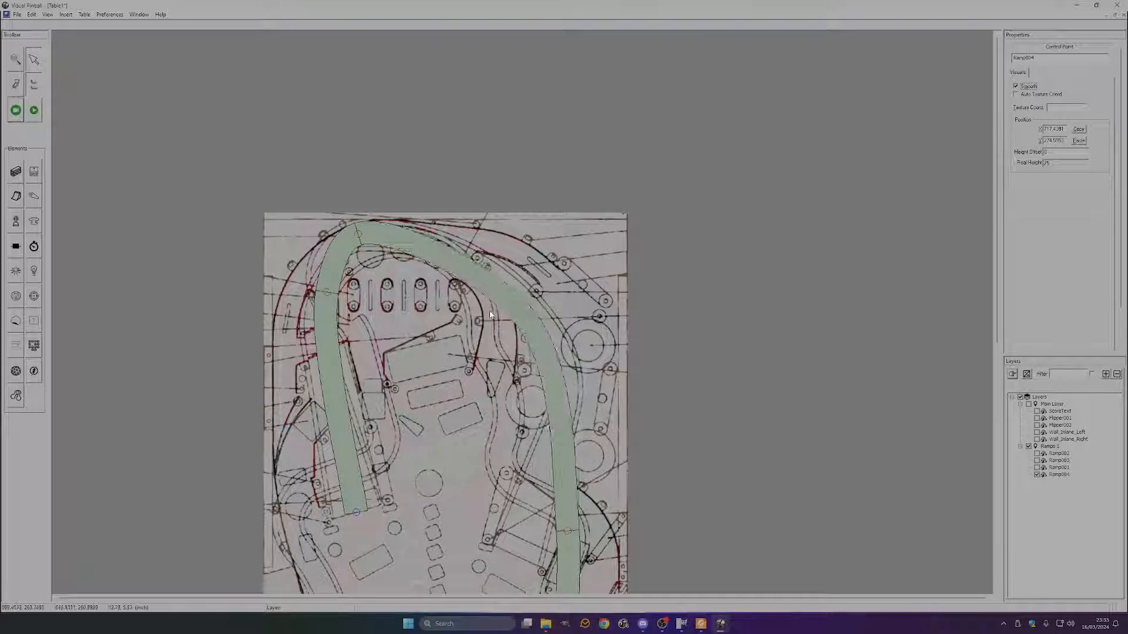
drag(491, 316, 459, 269)
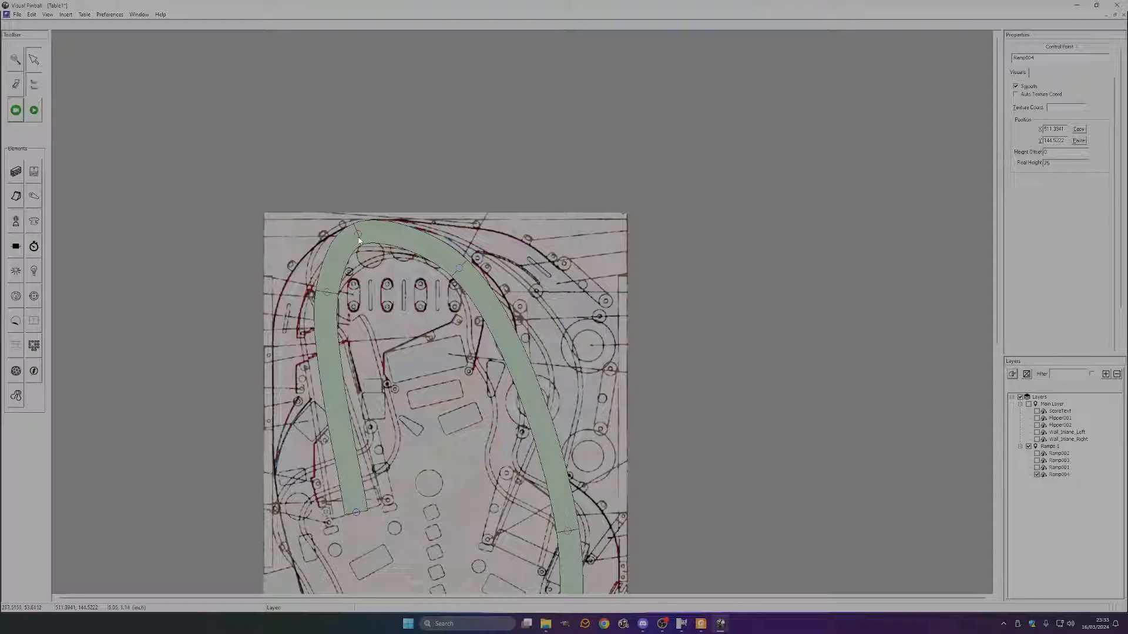
mouse_move(359, 241)
mouse_down()
mouse_move(371, 277)
mouse_move(373, 247)
mouse_up()
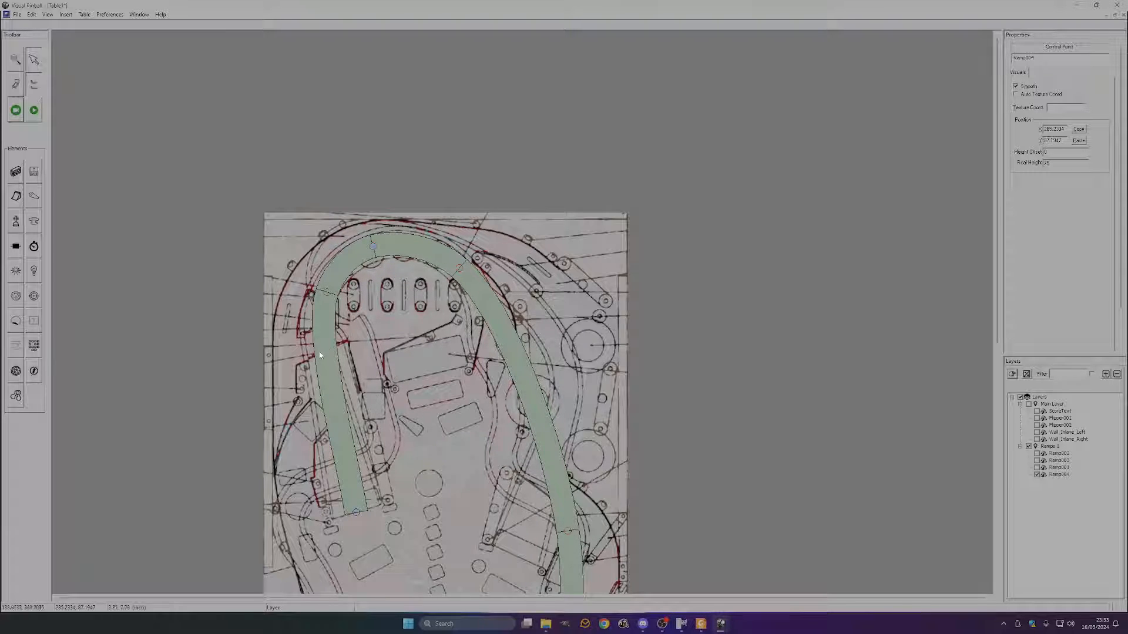
drag(327, 295, 306, 305)
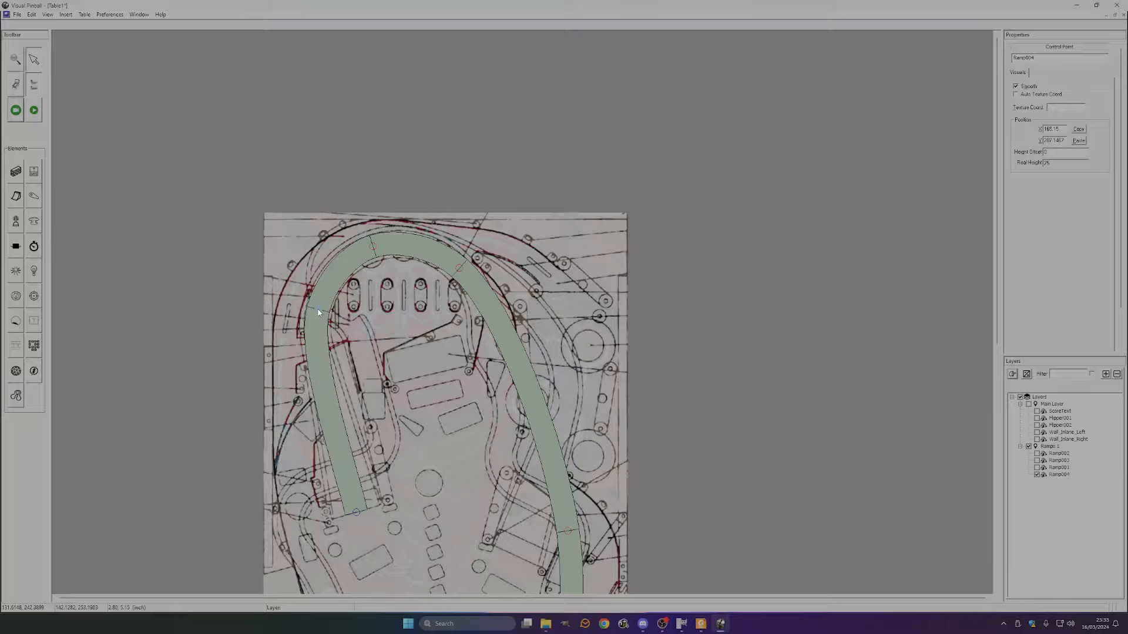
- Switch to outline view, add a control point on the new ramp's left leg, and move it up to the slanted red guide line
scroll(331, 338, up, 1)
click(48, 15)
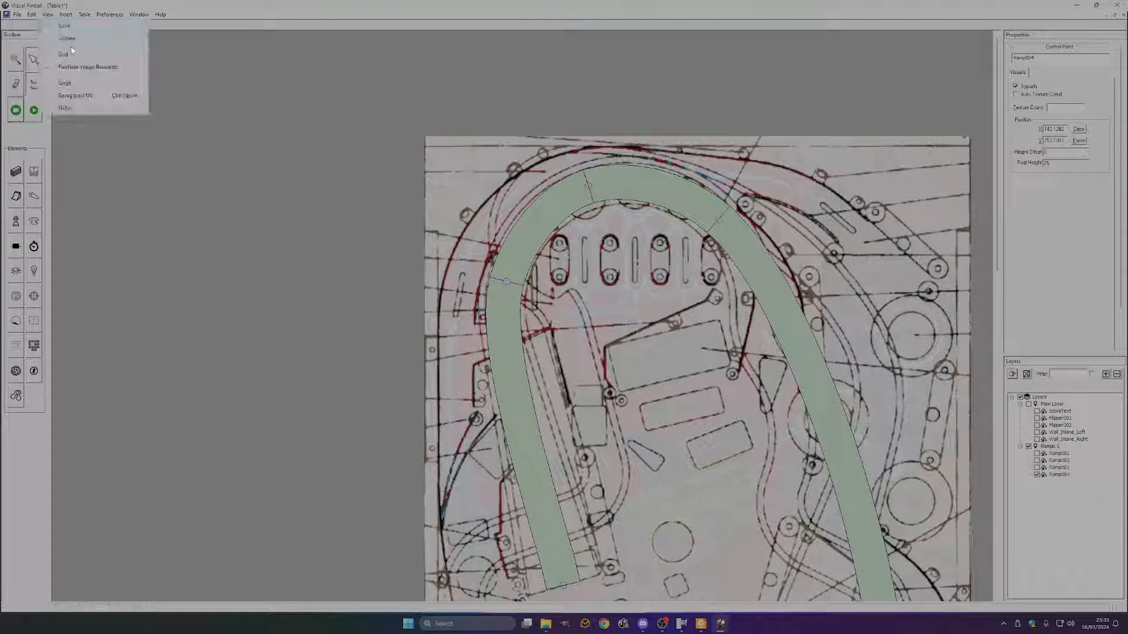
click(82, 58)
scroll(523, 388, up, 1)
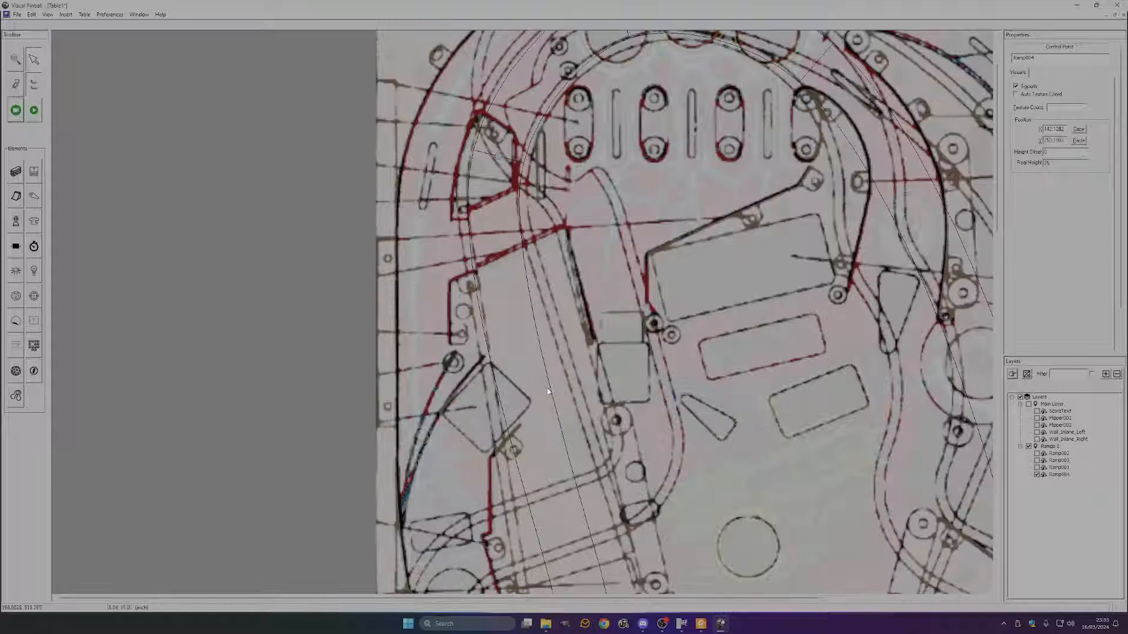
click(503, 322)
right_click(504, 322)
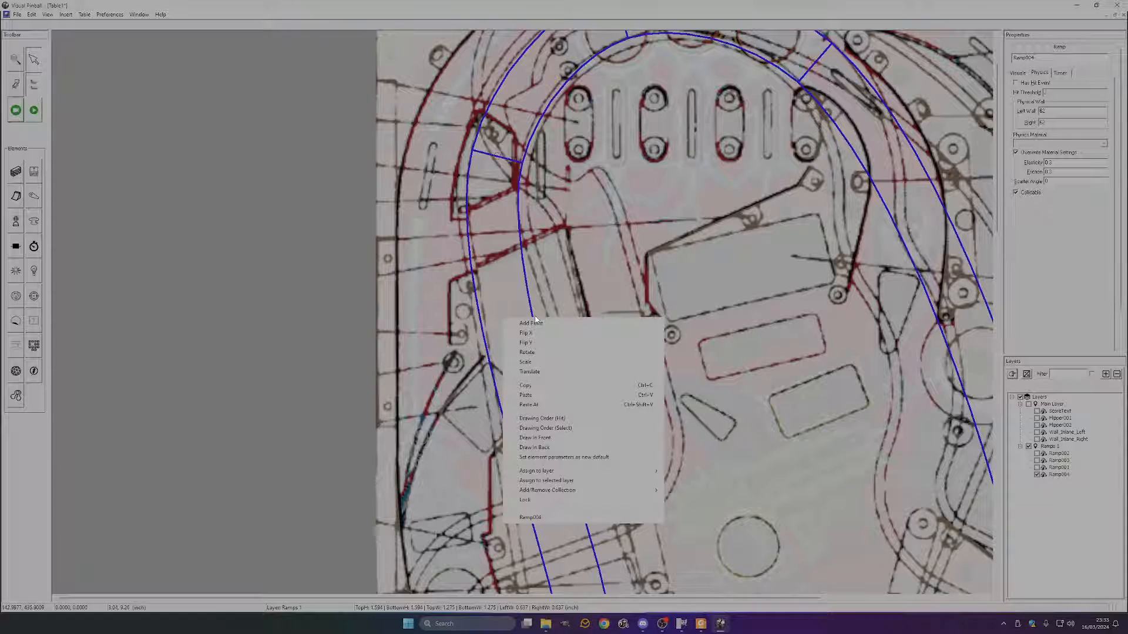
click(527, 323)
drag(507, 314, 499, 253)
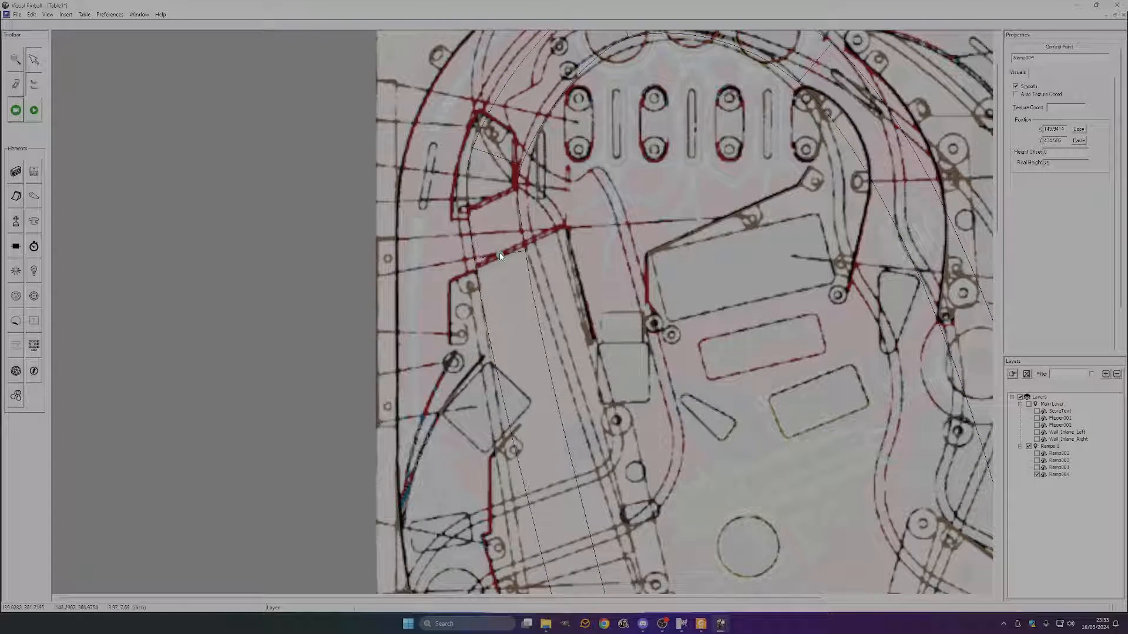
- Add a control point on the new ramp's upper-left bend and nudge it to match the blueprint curve
scroll(495, 167, up, 2)
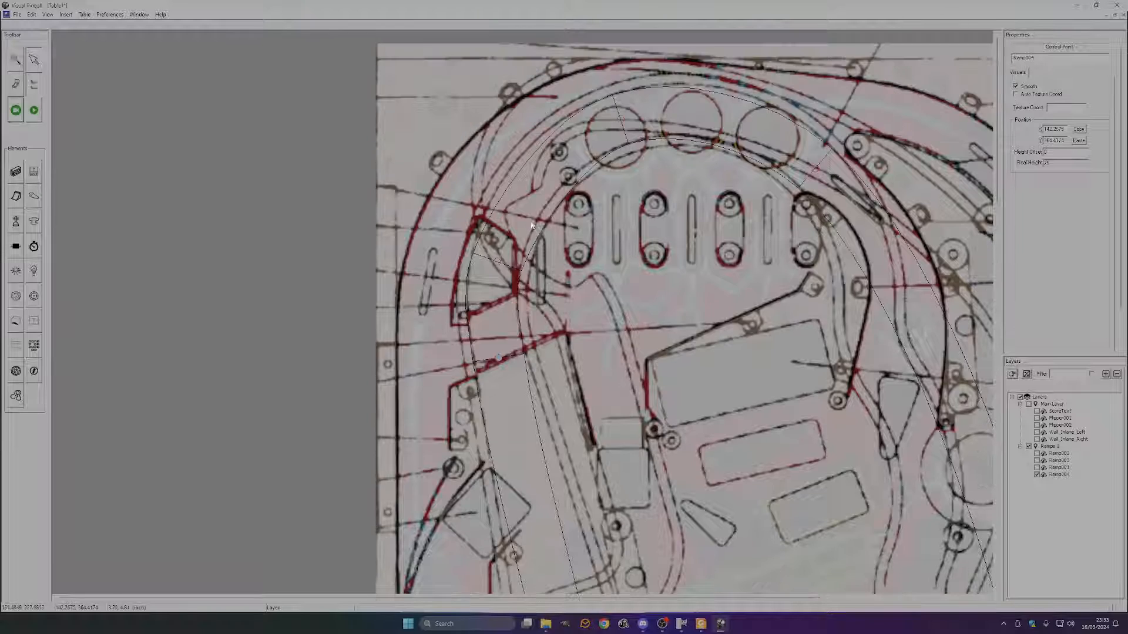
click(536, 184)
right_click(536, 184)
click(564, 189)
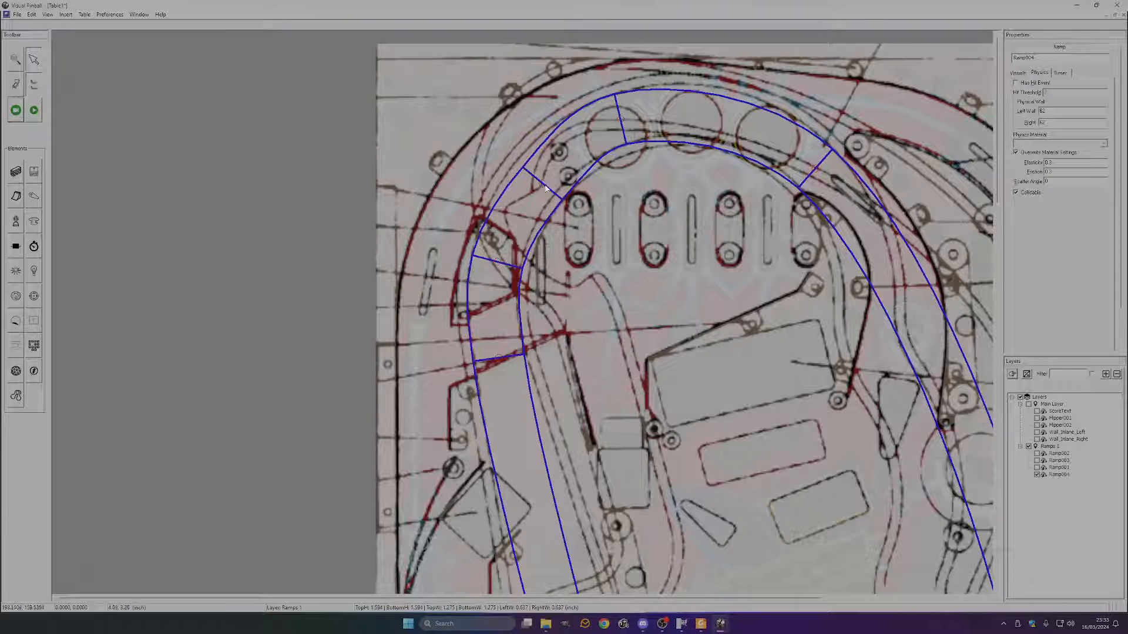
click(538, 184)
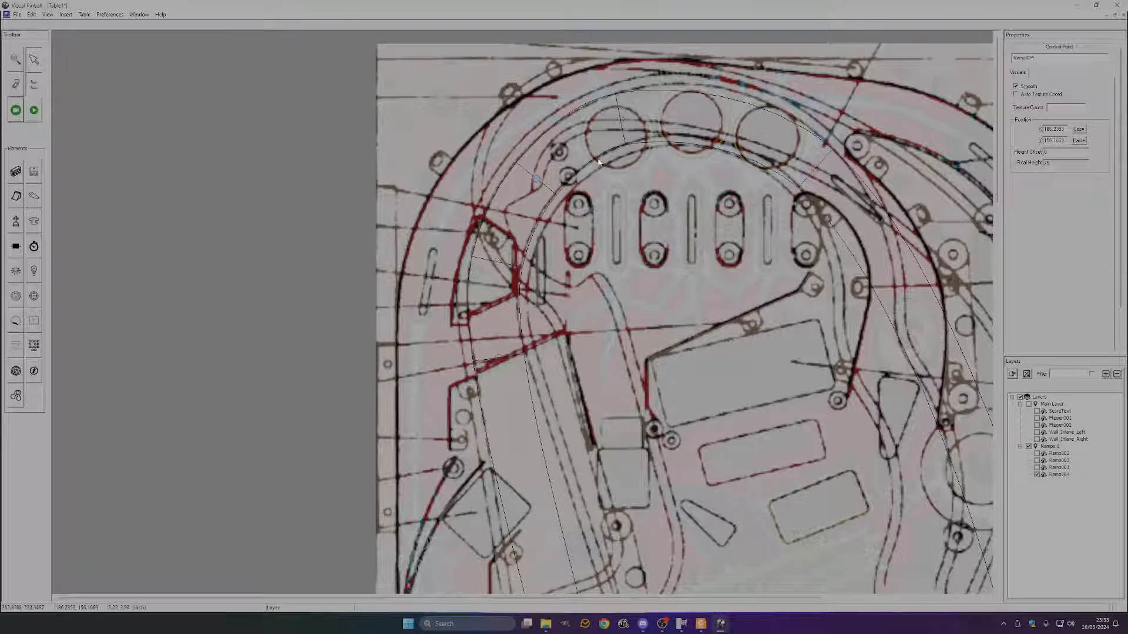
- Add control points on the ramp's top arc and just below its upper-right curve, moving both onto the blueprint lines
right_click(709, 117)
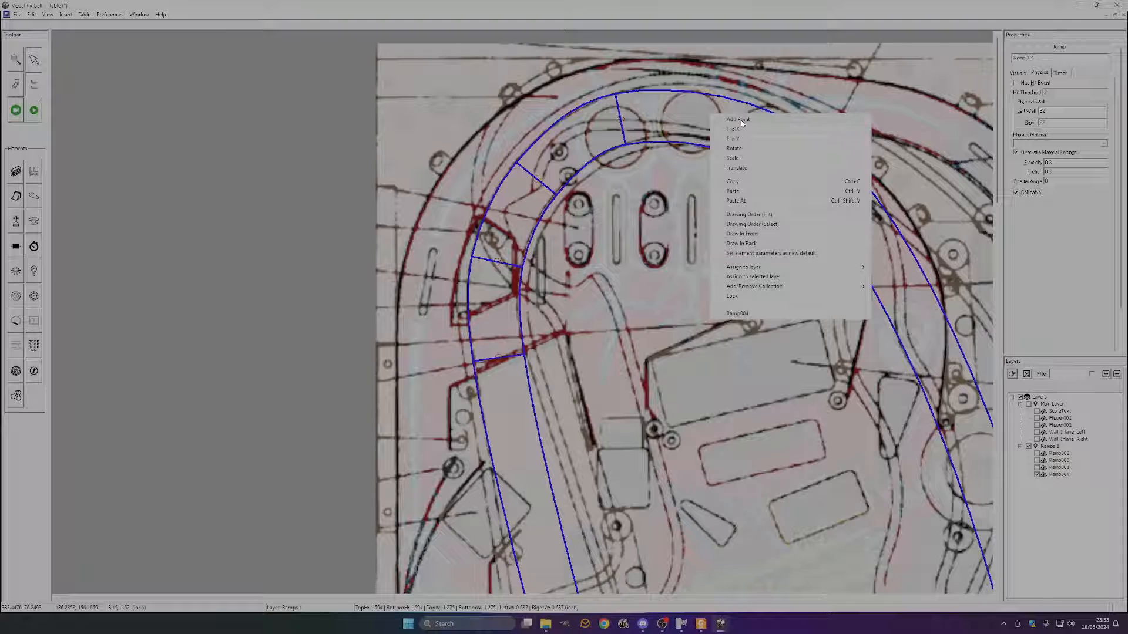
click(739, 119)
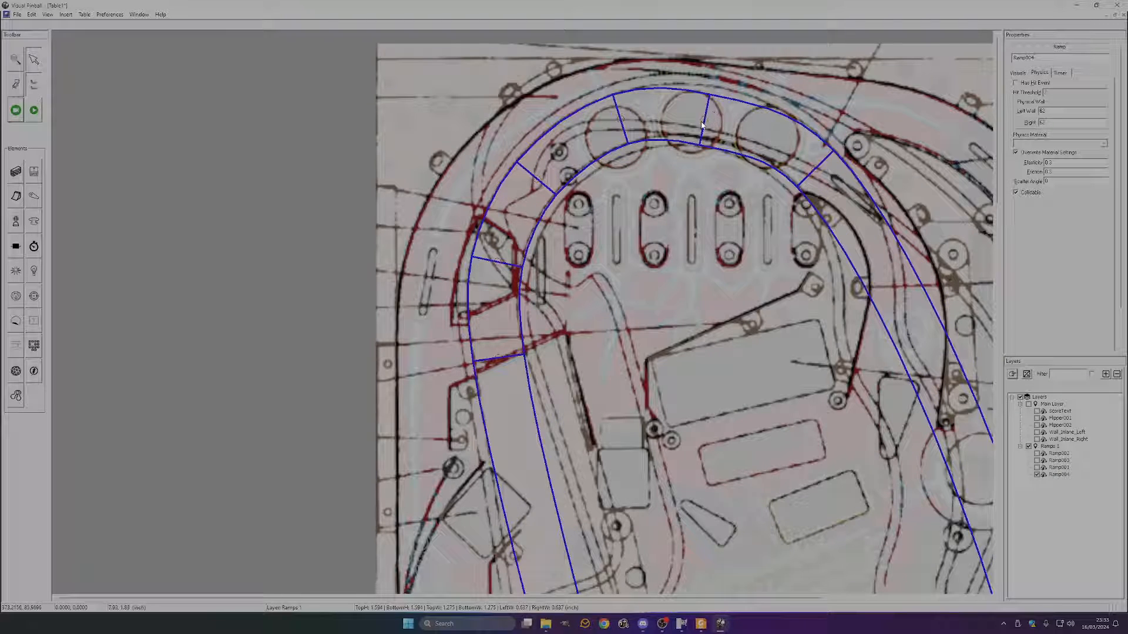
drag(701, 122, 721, 116)
key(ctrl+z)
click(894, 273)
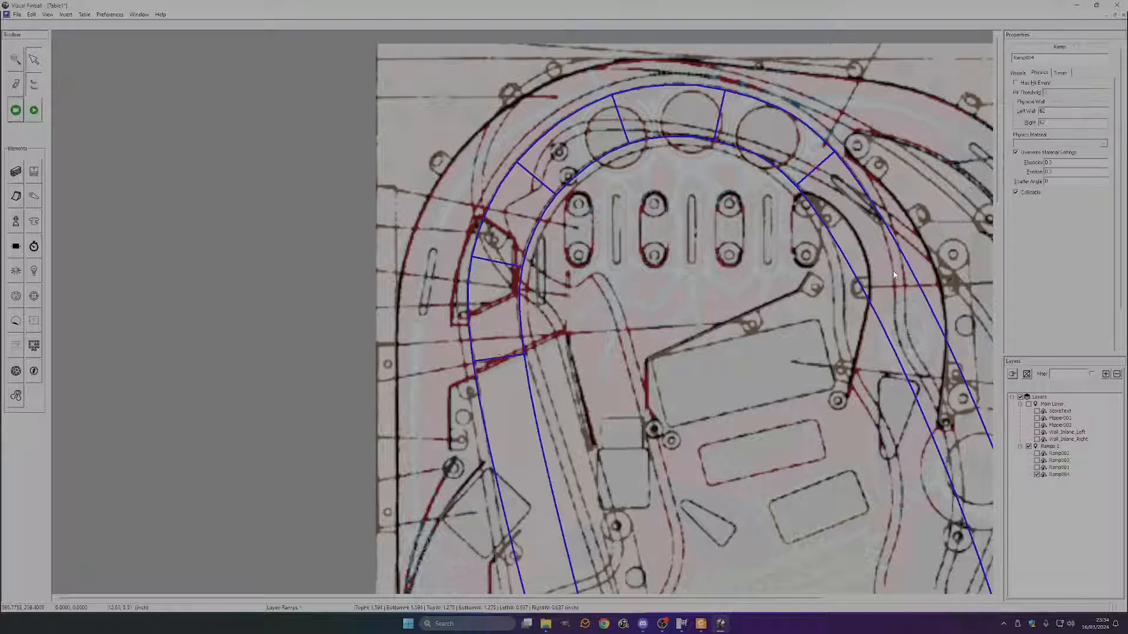
right_click(894, 274)
click(919, 280)
drag(882, 276, 861, 247)
- Add two control points along the upper part of the ramp's right leg and shift them left to follow the blueprint curve
scroll(877, 297, down, 1)
scroll(843, 293, up, 1)
scroll(304, 352, up, 1)
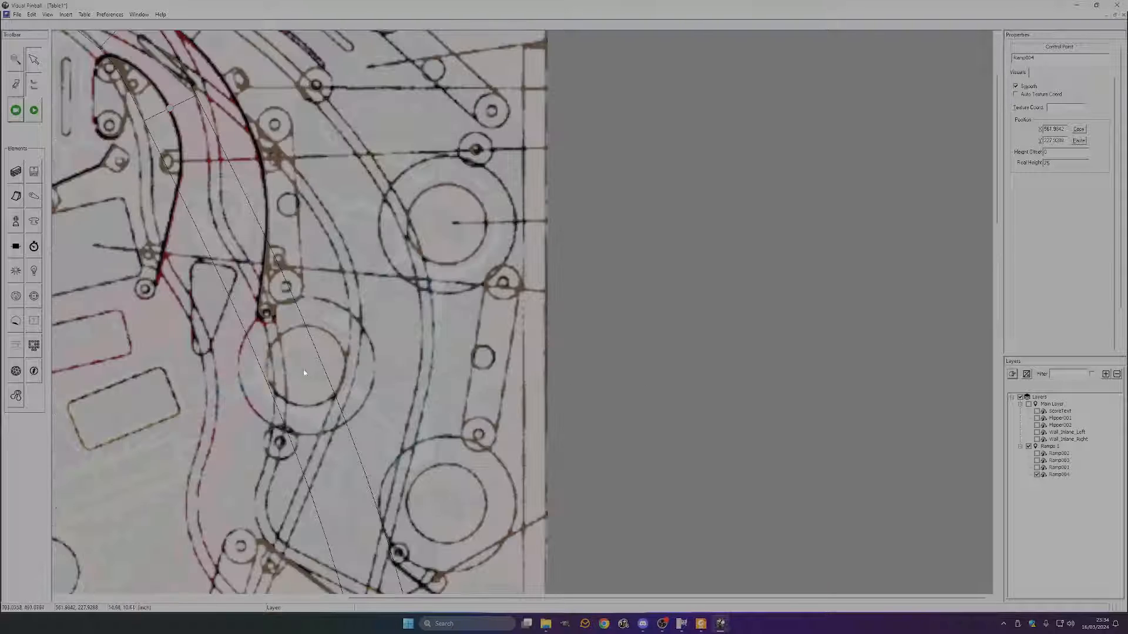
right_click(243, 247)
click(270, 250)
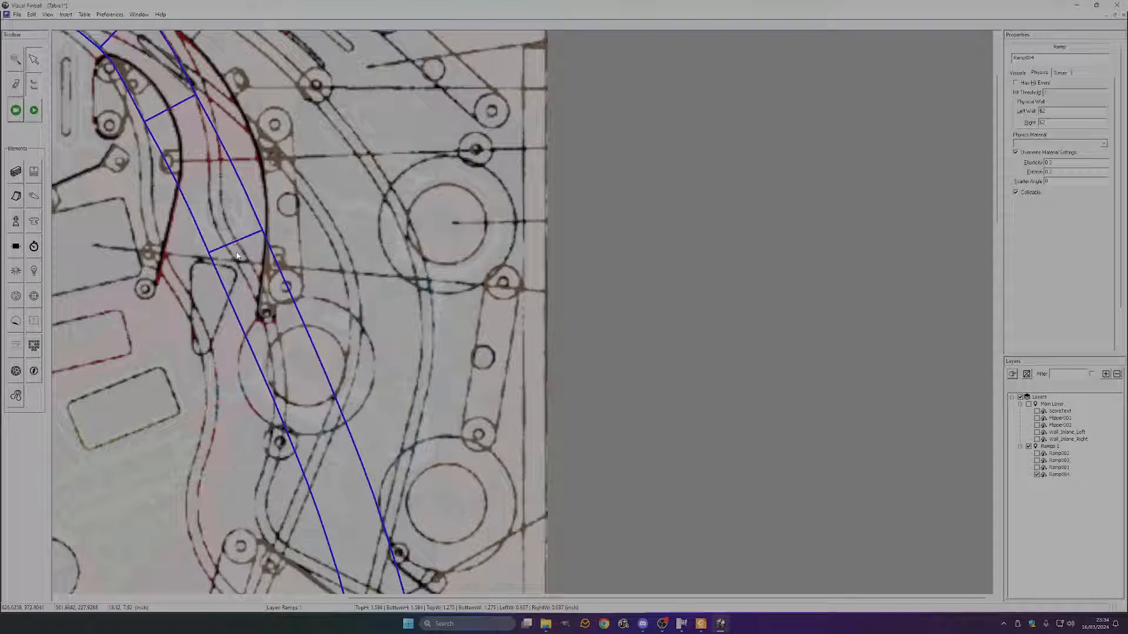
drag(235, 245, 185, 230)
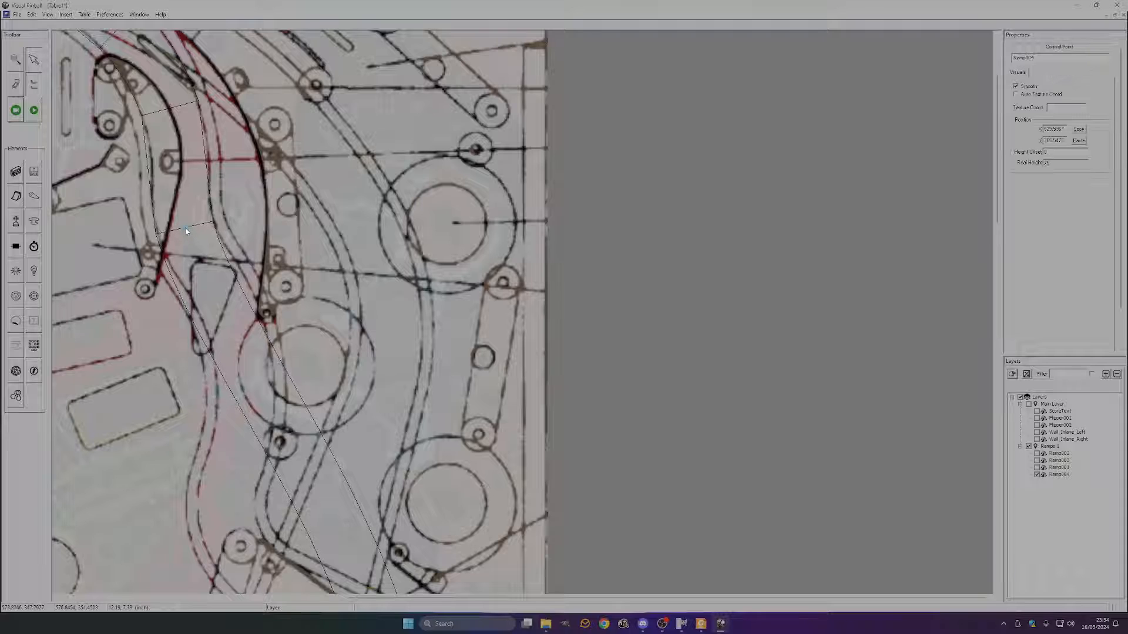
right_click(187, 153)
click(192, 157)
drag(184, 161, 182, 157)
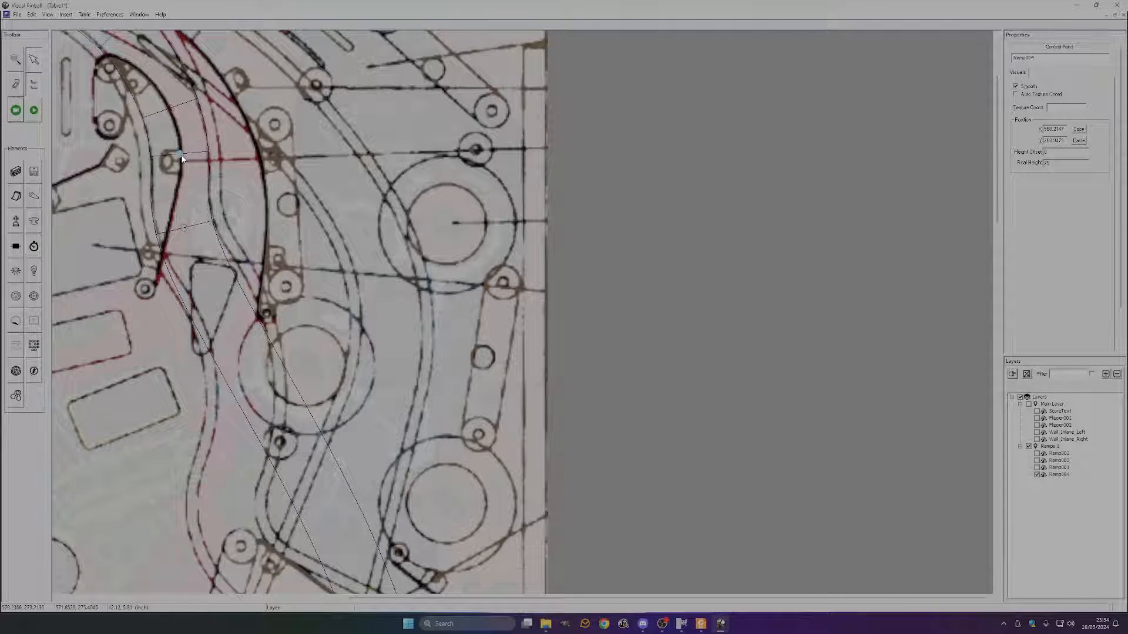
- Add control points on the right leg beside the narrow triangle and the large circle, and align them with the blueprint lane
scroll(241, 259, down, 1)
click(191, 184)
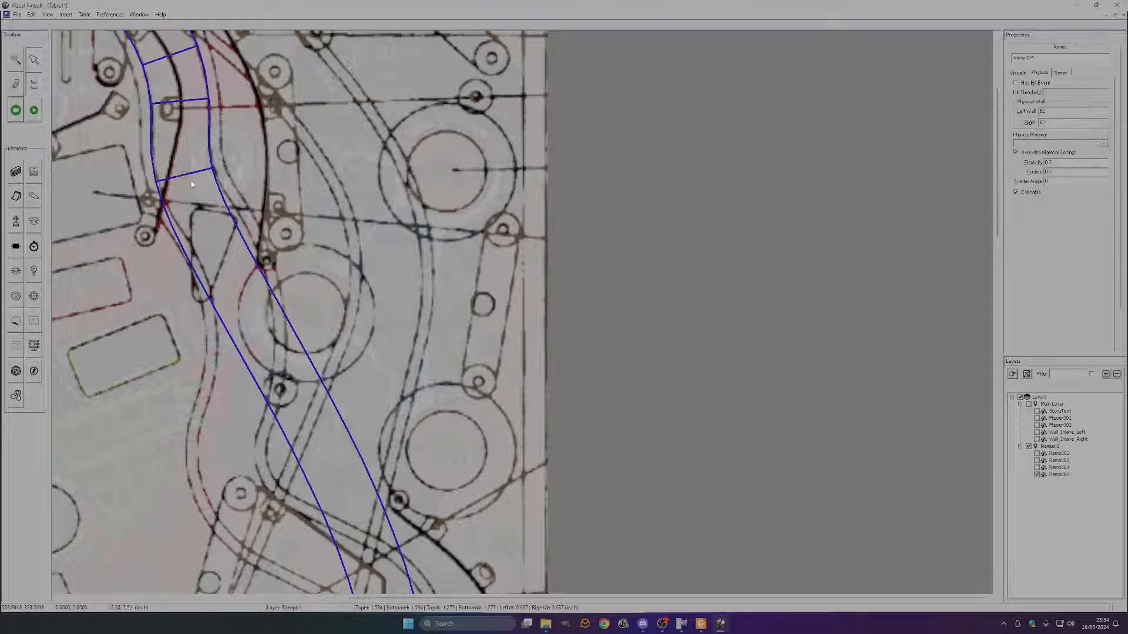
right_click(257, 276)
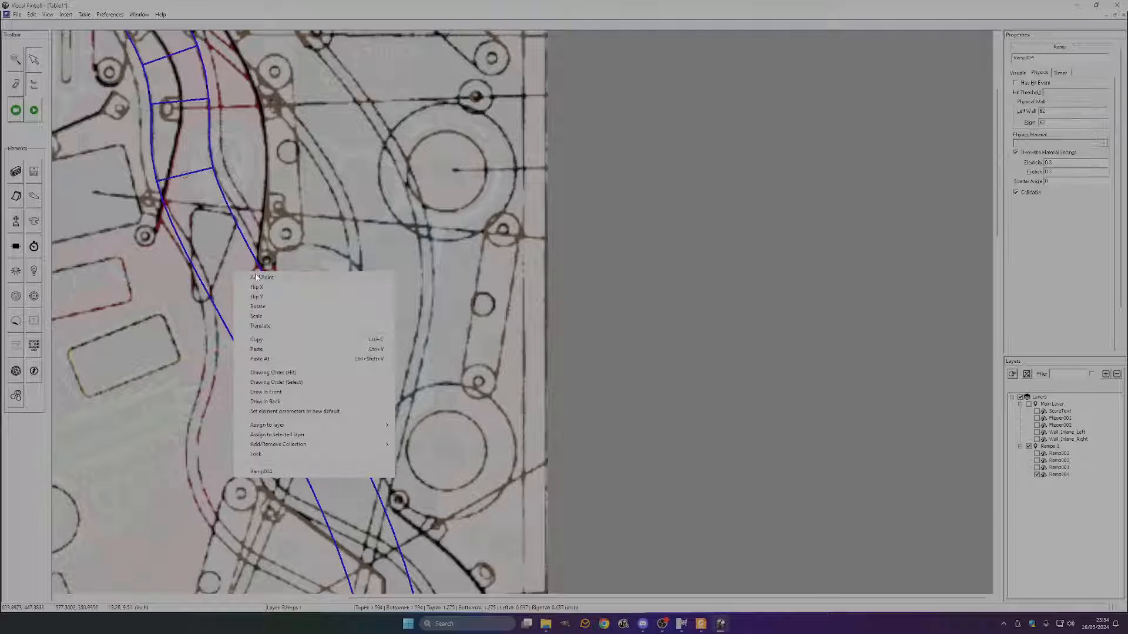
click(259, 277)
click(227, 271)
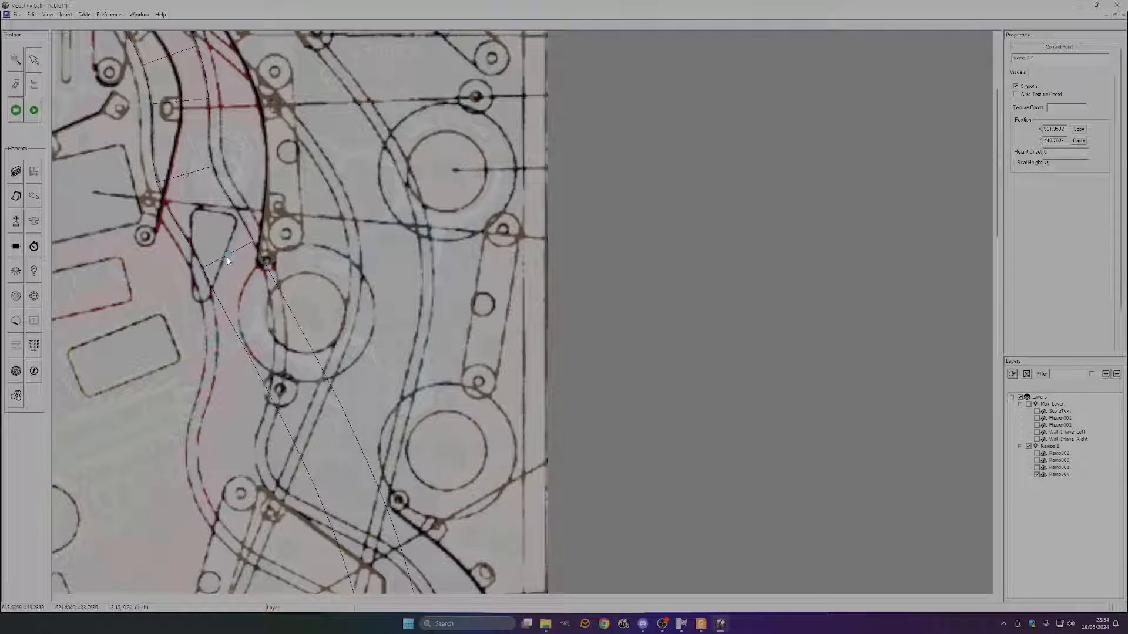
scroll(258, 246, down, 2)
click(271, 225)
right_click(271, 227)
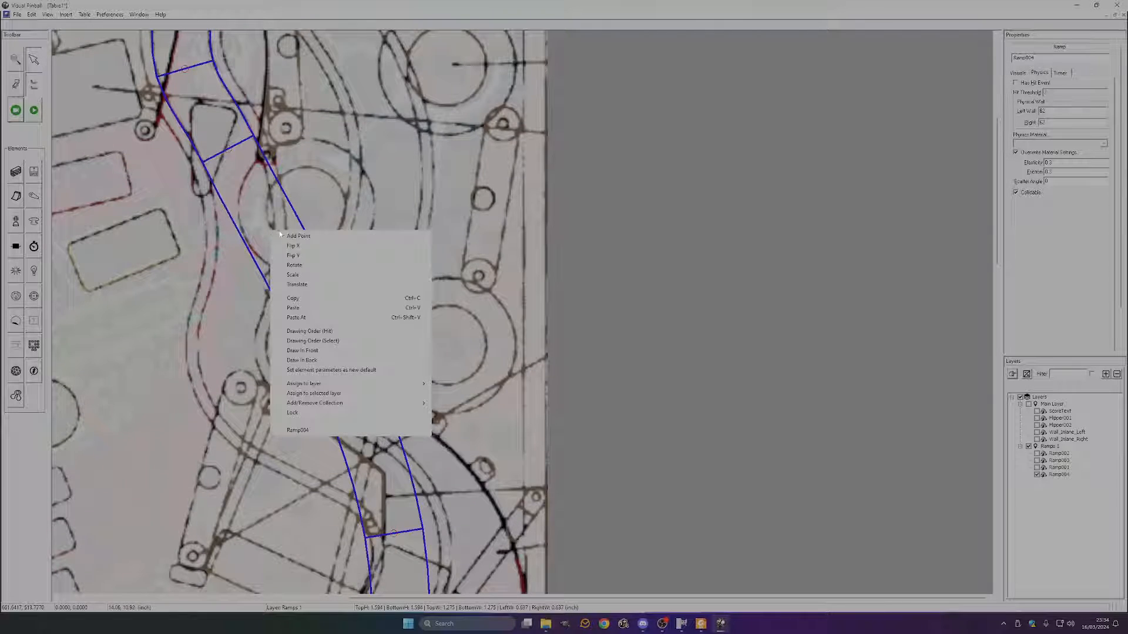
click(280, 233)
drag(264, 228, 245, 221)
- Add two control points below the large circle and position them so the ramp follows the lane's leftward bend
scroll(245, 222, down, 2)
scroll(264, 240, up, 1)
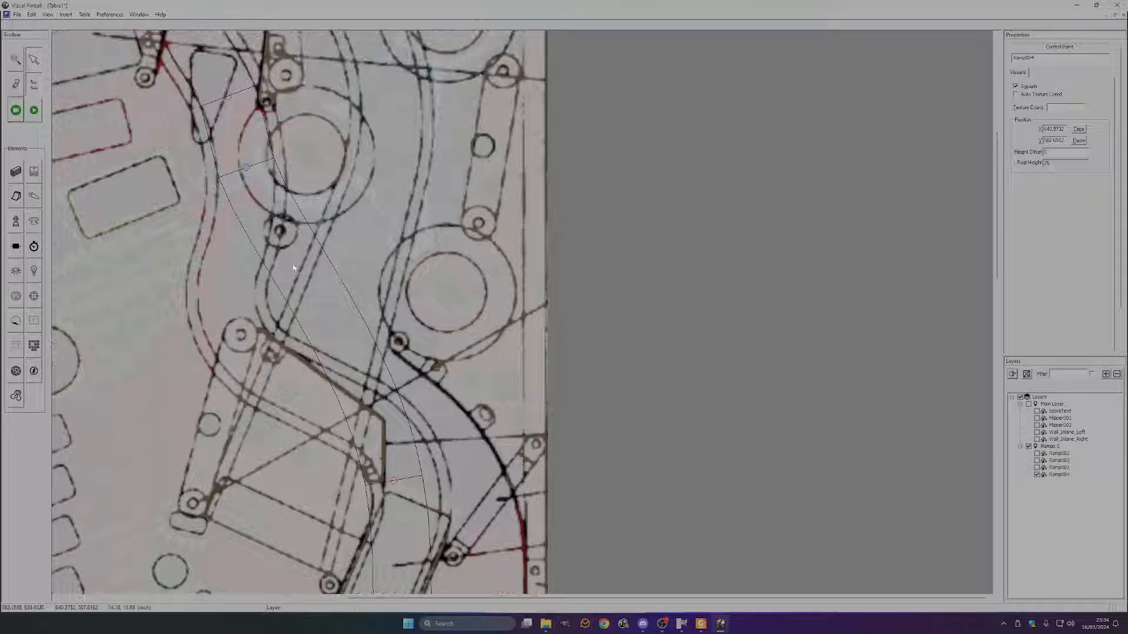
click(300, 282)
right_click(302, 284)
click(313, 296)
drag(304, 274, 231, 326)
right_click(237, 233)
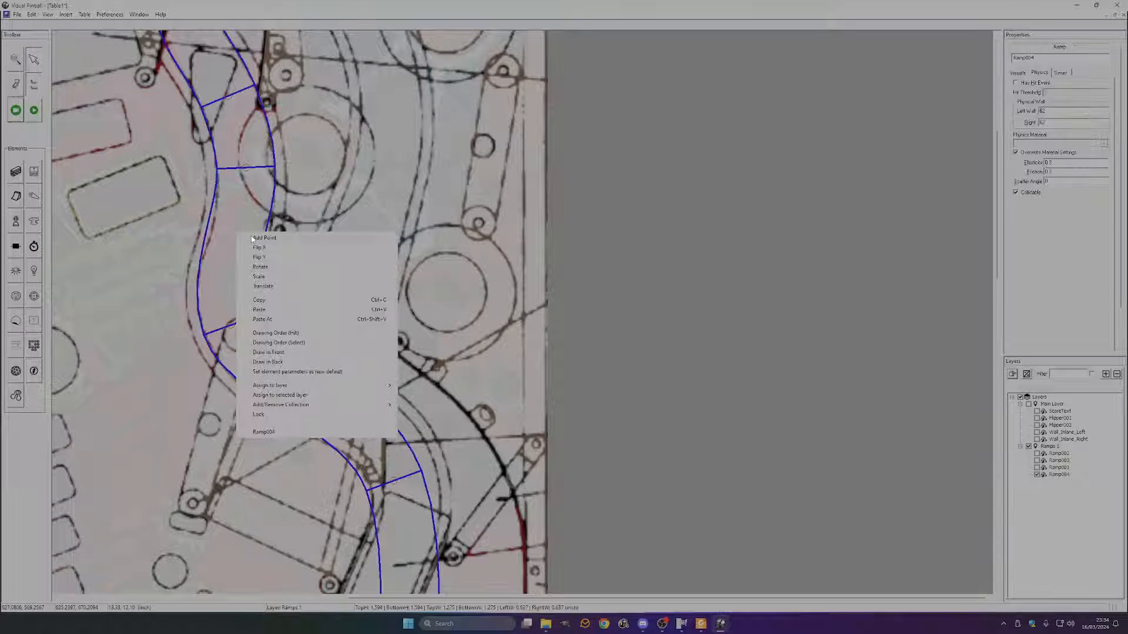
click(248, 238)
click(239, 232)
drag(239, 235, 242, 229)
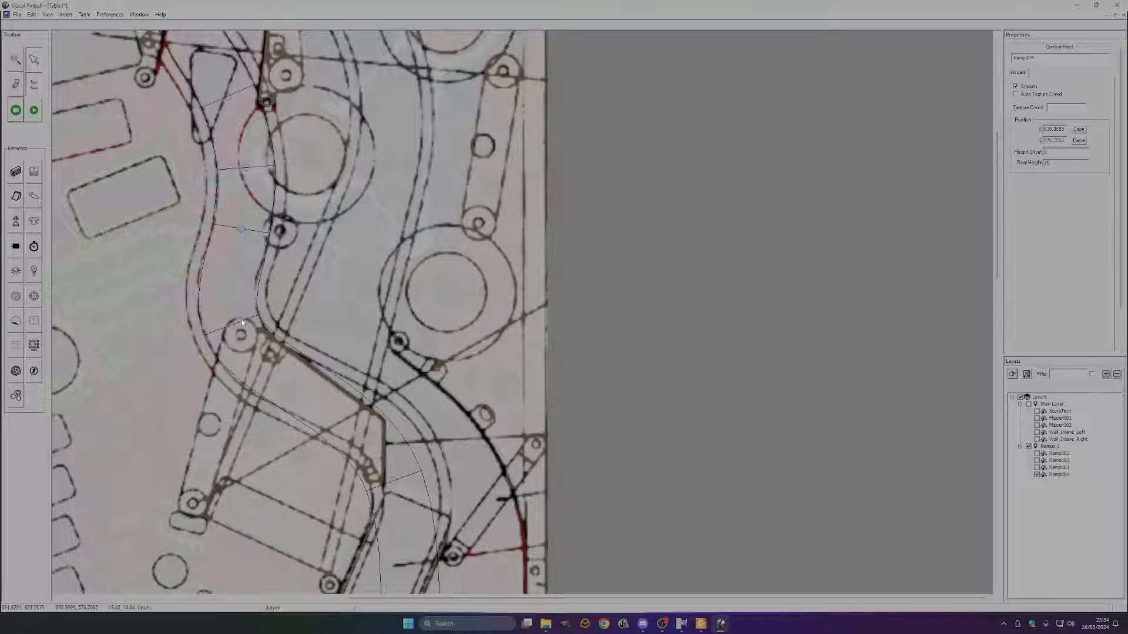
drag(232, 326, 228, 312)
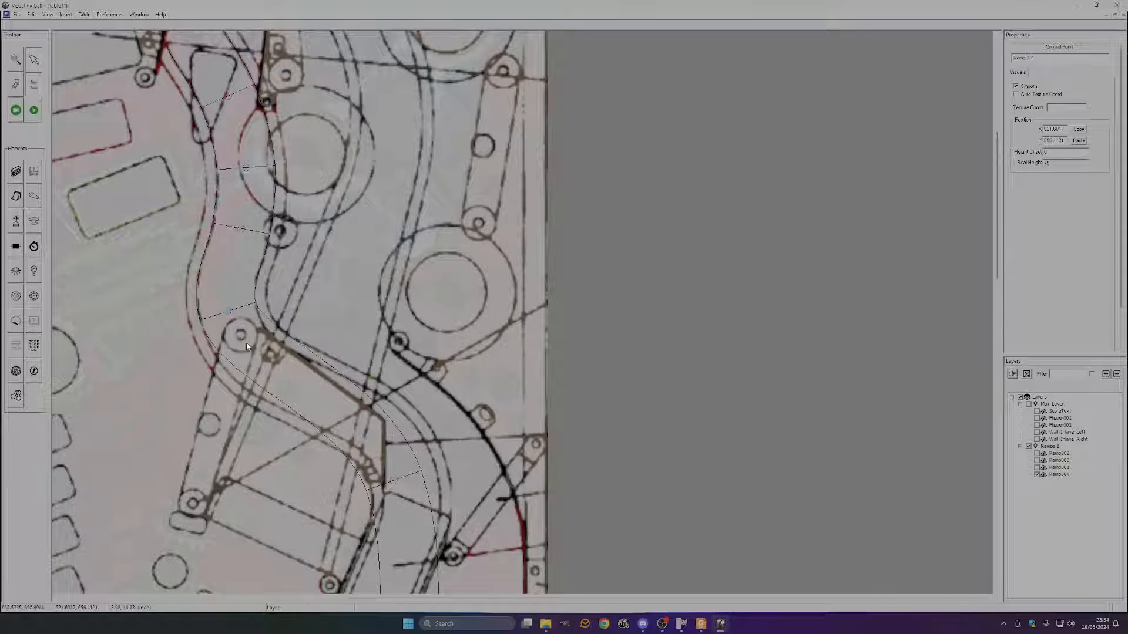
- Add two control points on the diagonal stretch below the left bend and shift the following bend's point to match the blueprint
scroll(328, 310, down, 1)
right_click(337, 366)
click(365, 369)
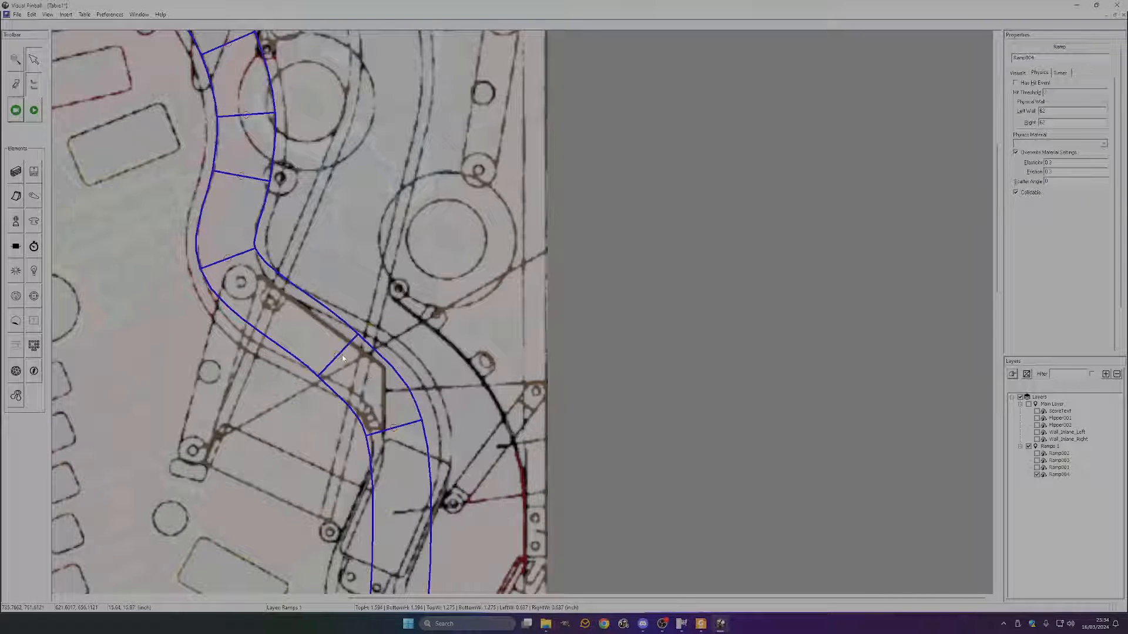
drag(341, 356, 343, 355)
right_click(288, 329)
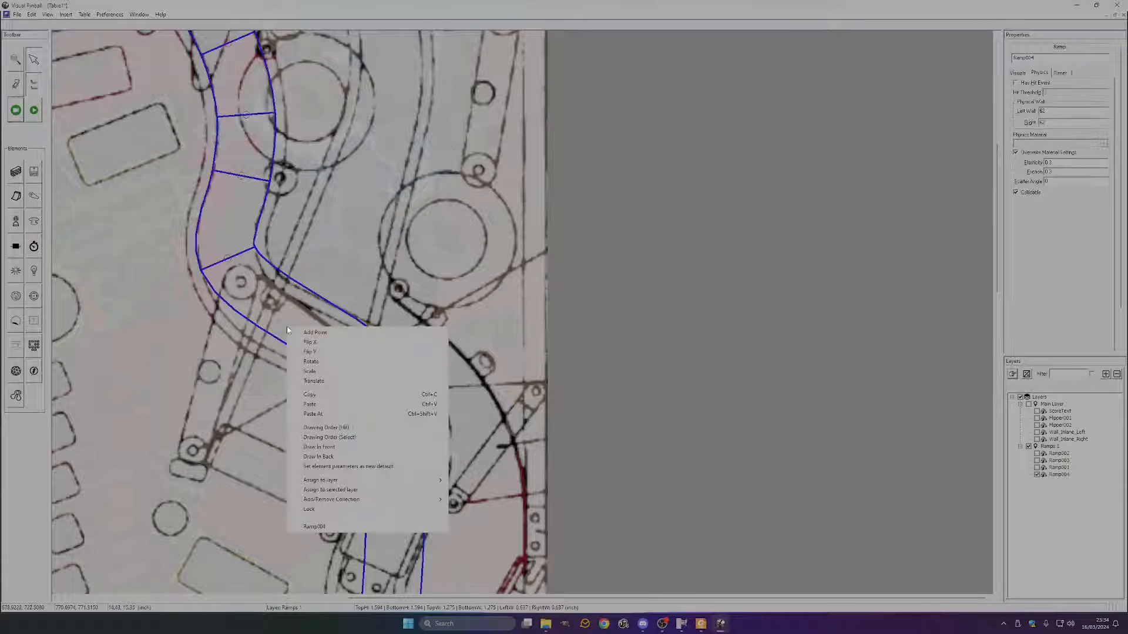
click(313, 334)
drag(290, 313, 257, 307)
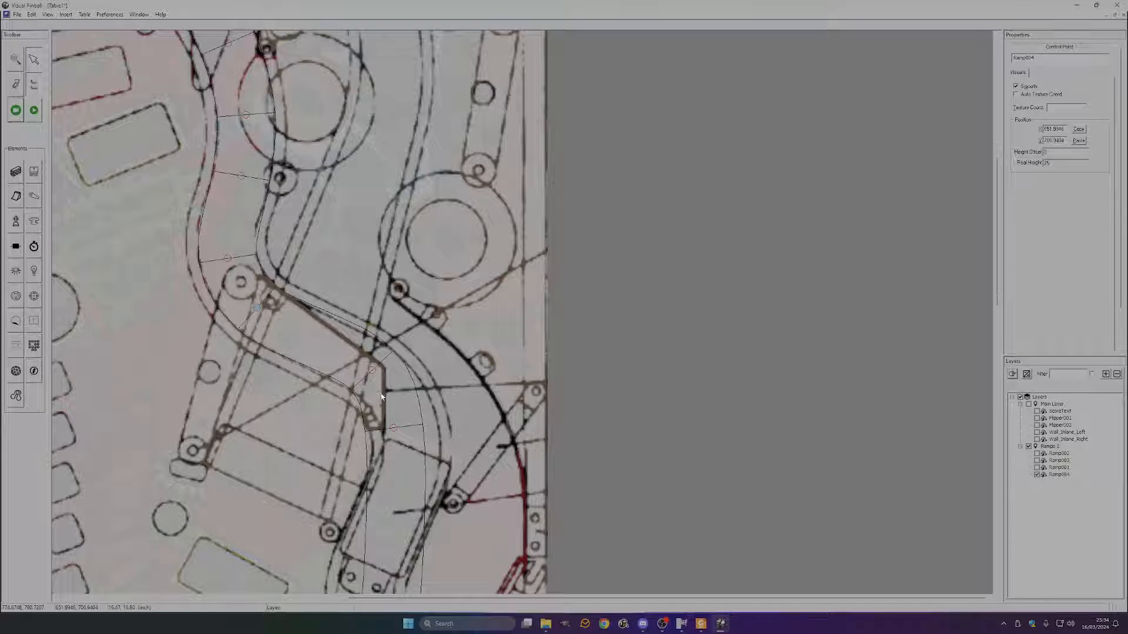
scroll(392, 388, down, 2)
drag(393, 374, 403, 361)
- Add two control points below the diagonal stretch and pull them to the ends of the lane's down-left slanted section
scroll(403, 359, down, 4)
right_click(394, 205)
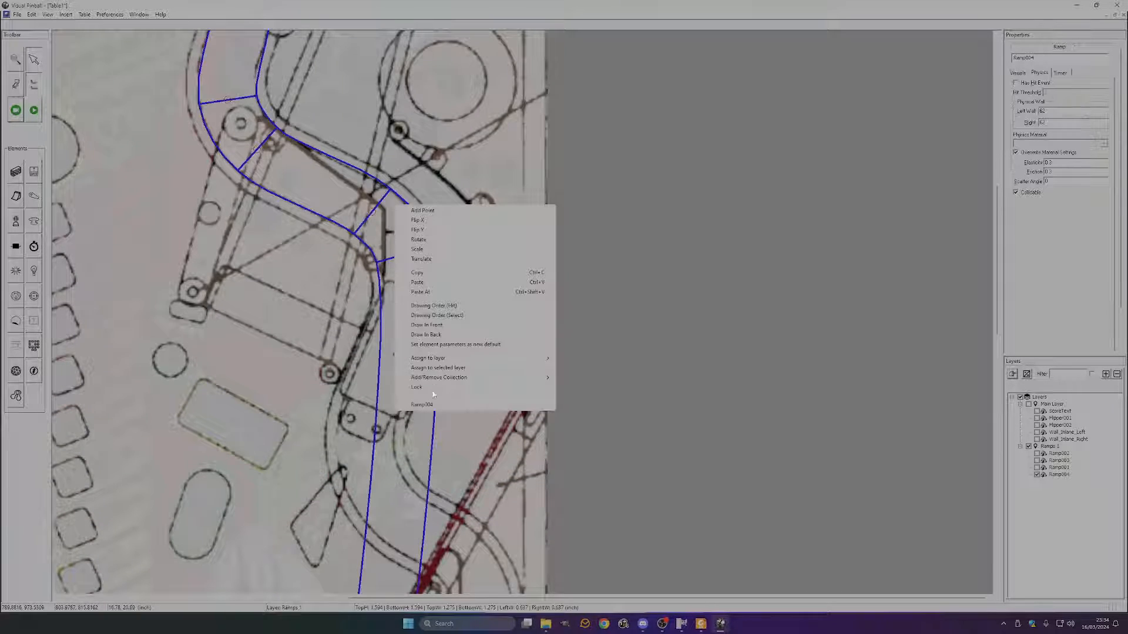
click(436, 211)
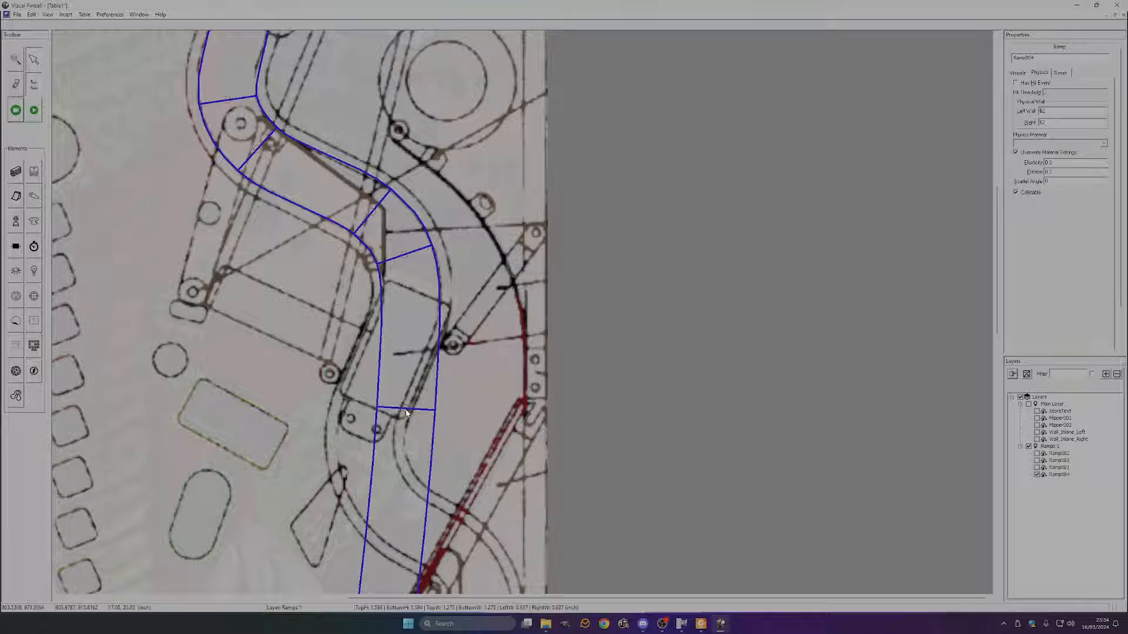
drag(406, 412, 365, 451)
right_click(384, 336)
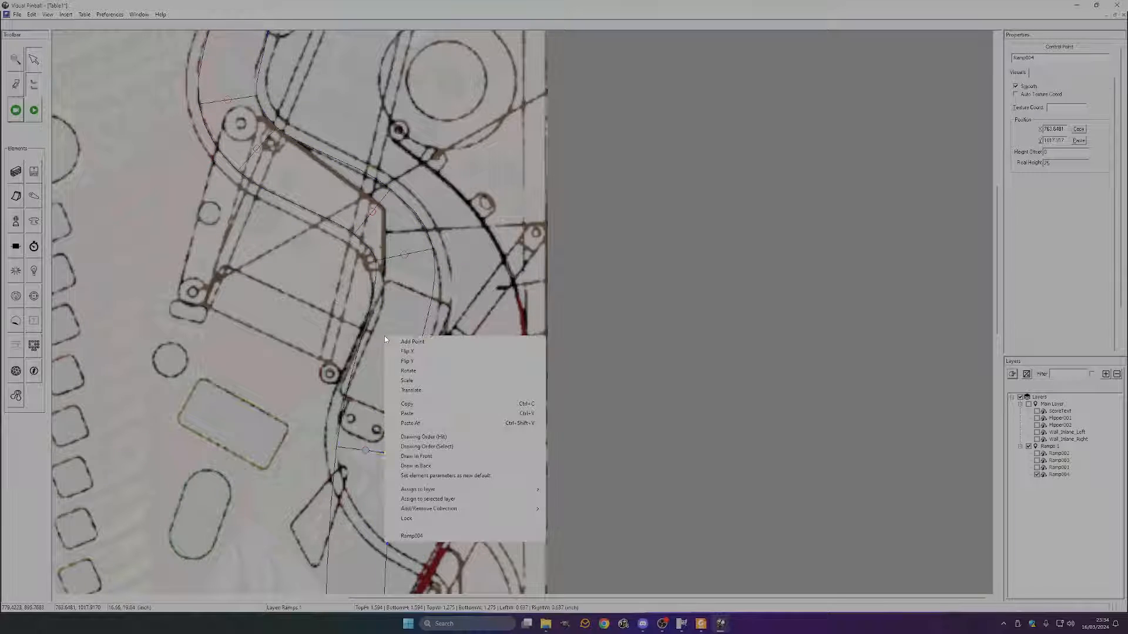
click(411, 342)
drag(387, 333, 409, 308)
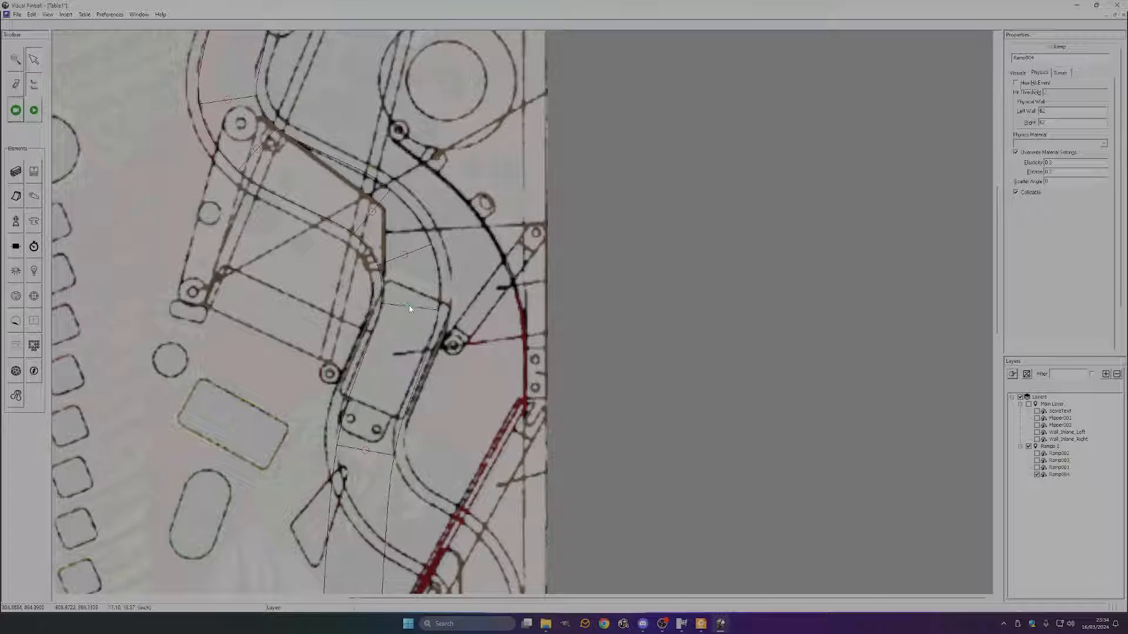
- Add a control point on the slanted section above the plate with two holes and shift it onto the lane's centre
right_click(389, 403)
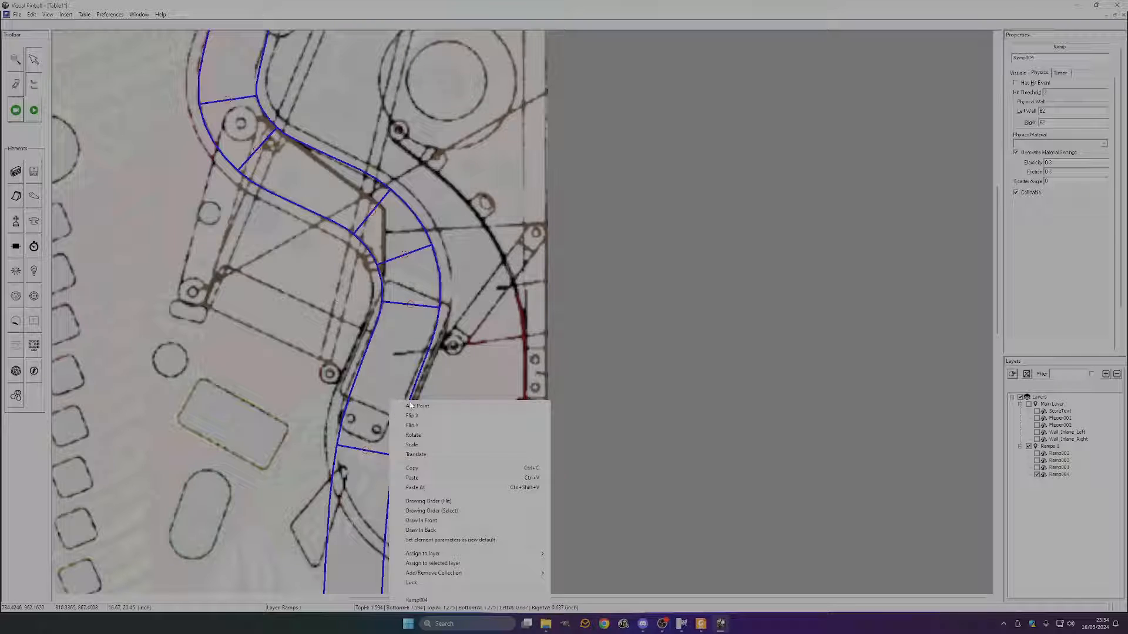
click(410, 404)
drag(385, 397, 374, 406)
key(ctrl+z)
click(380, 394)
right_click(374, 404)
click(467, 382)
- Add three control points below the slanted section and shape the ramp across the red diagonal wall into the lane's right-hand bulge
scroll(411, 348, down, 3)
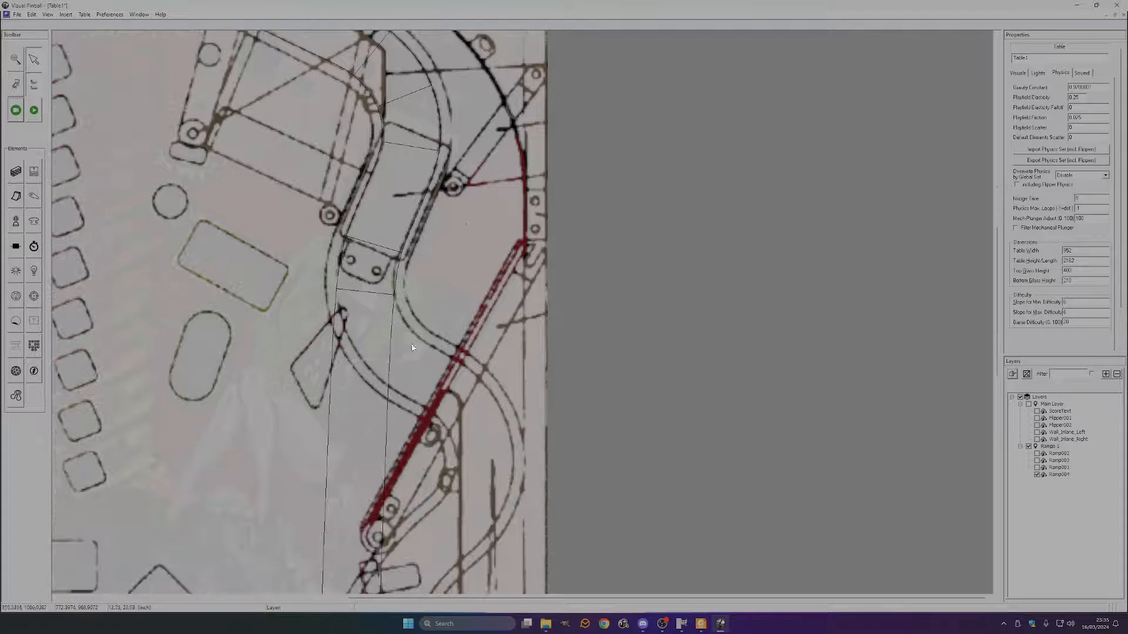
right_click(388, 357)
click(397, 366)
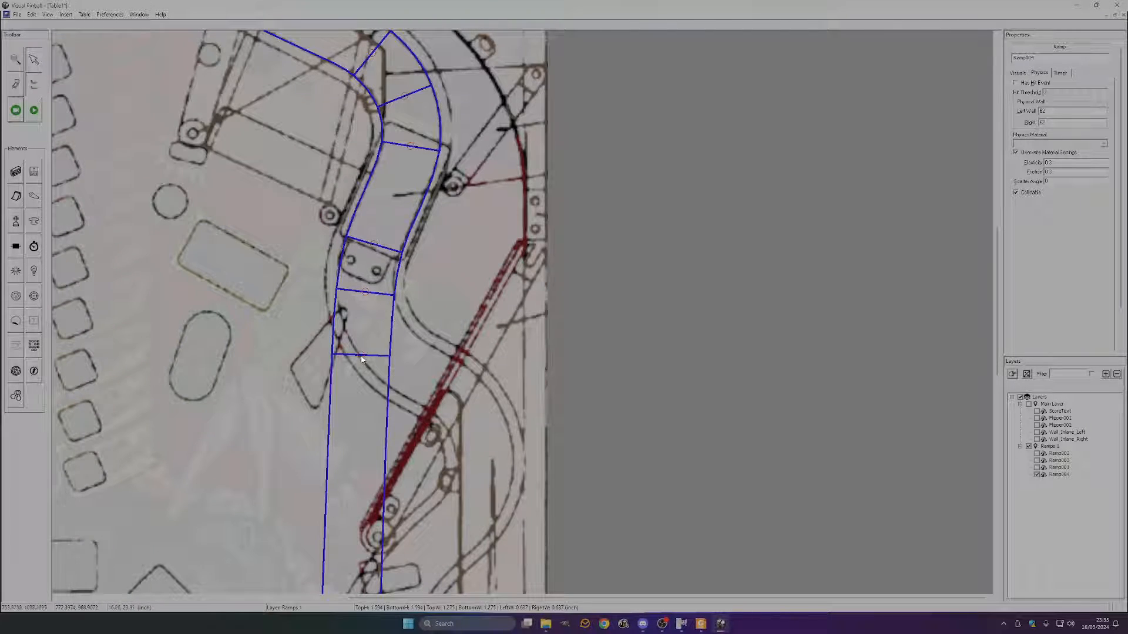
drag(361, 356, 482, 447)
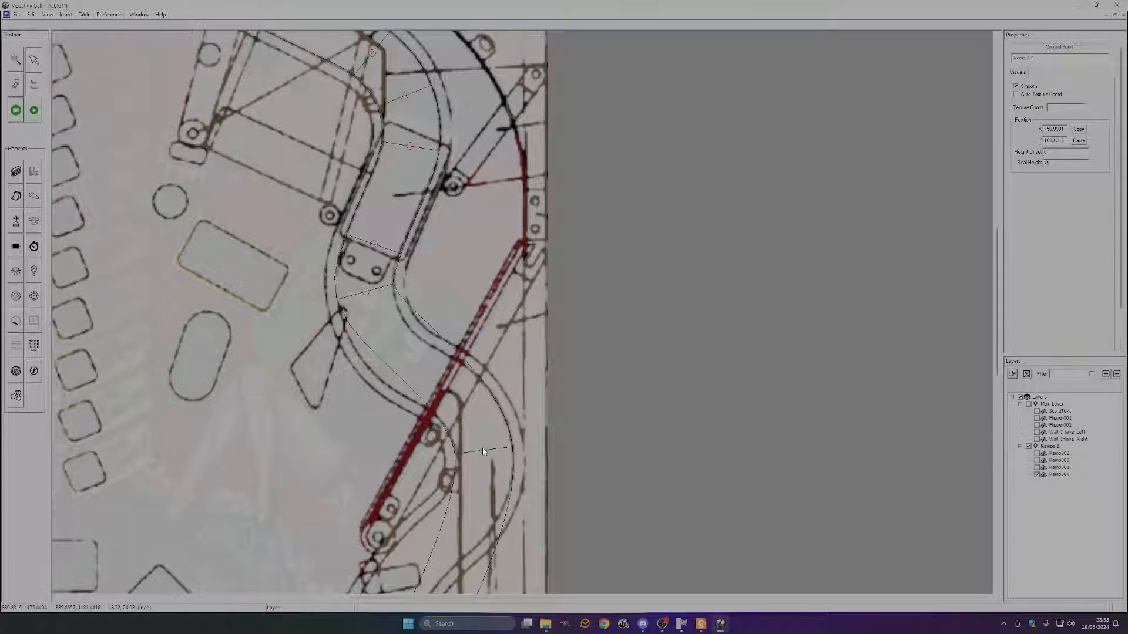
right_click(405, 366)
click(404, 368)
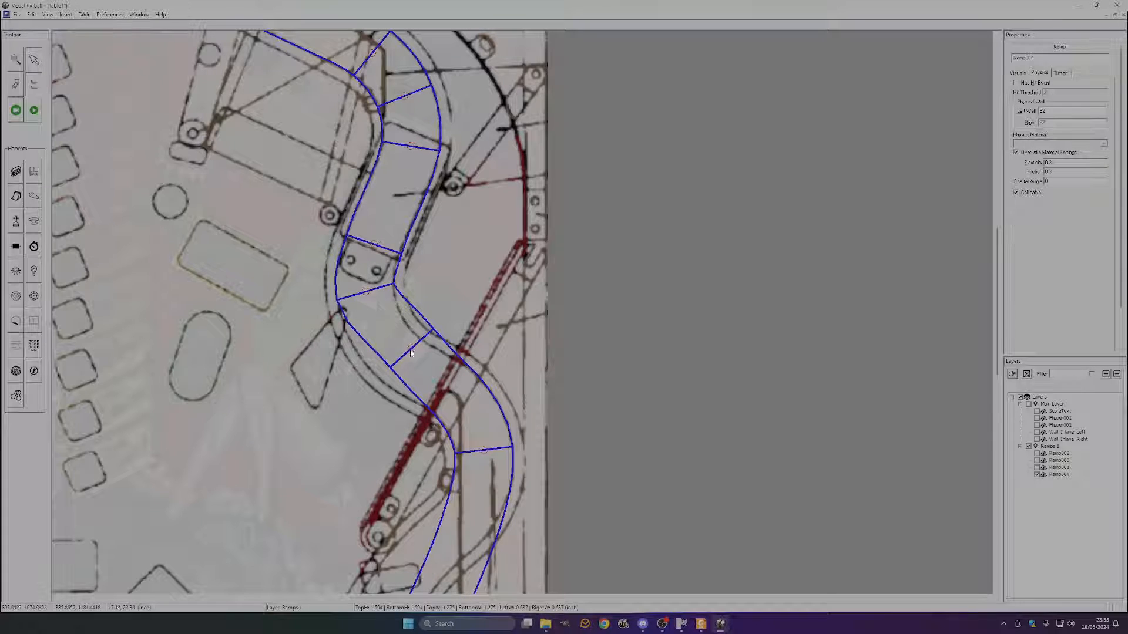
drag(411, 352, 388, 354)
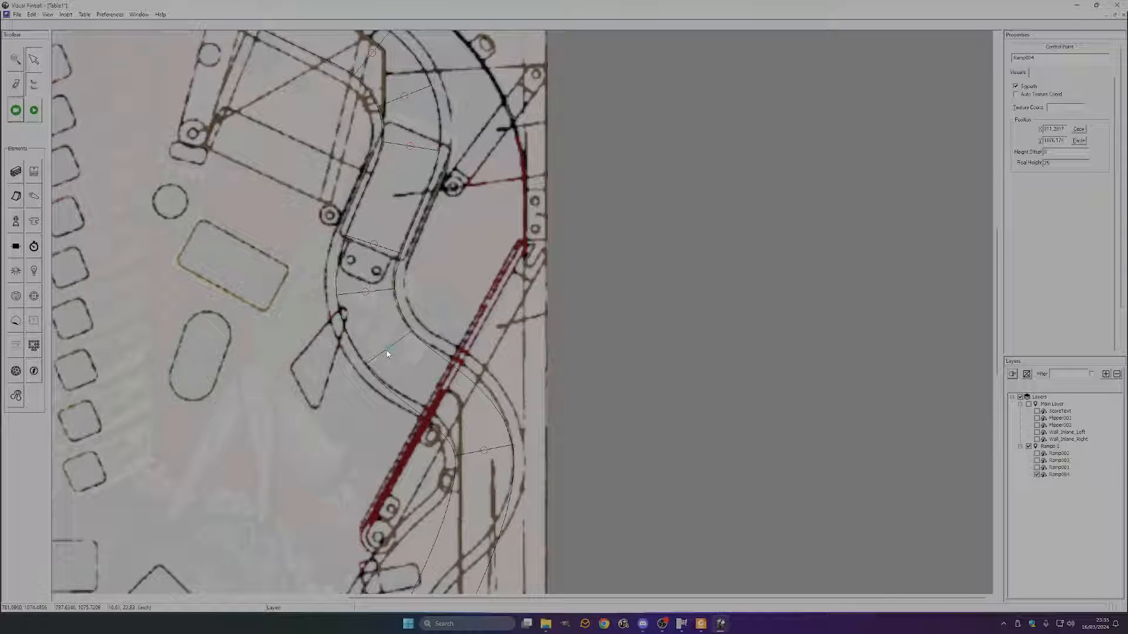
right_click(460, 395)
click(468, 400)
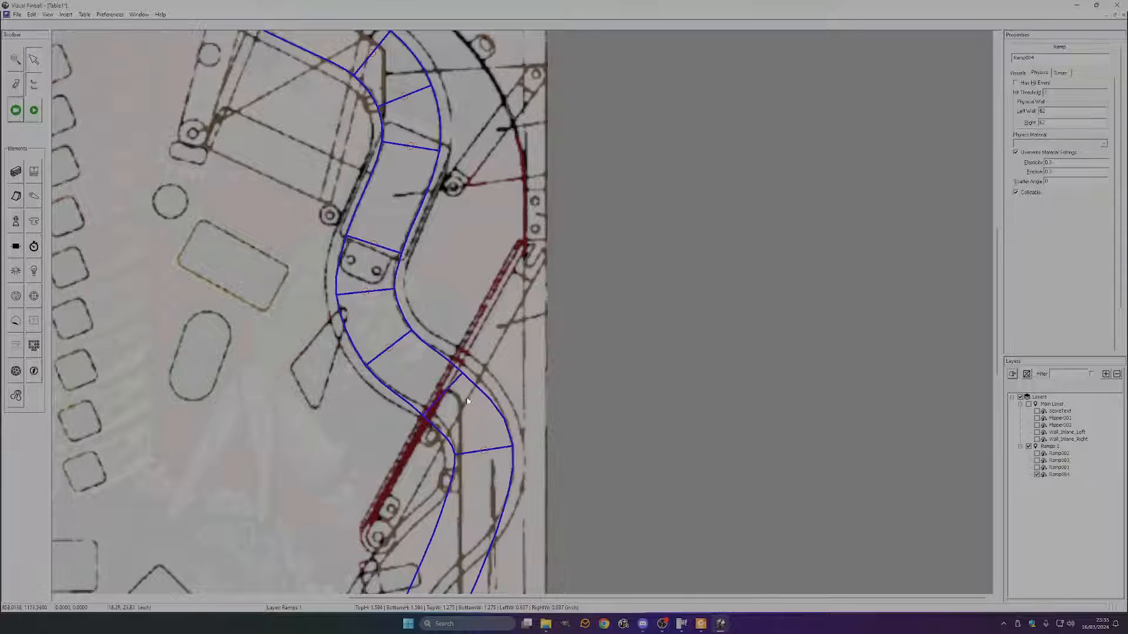
drag(444, 396, 454, 394)
- Add two control points below the right-hand bulge and position them along the blueprint curve leading down-left to the ramp's end
scroll(455, 395, down, 2)
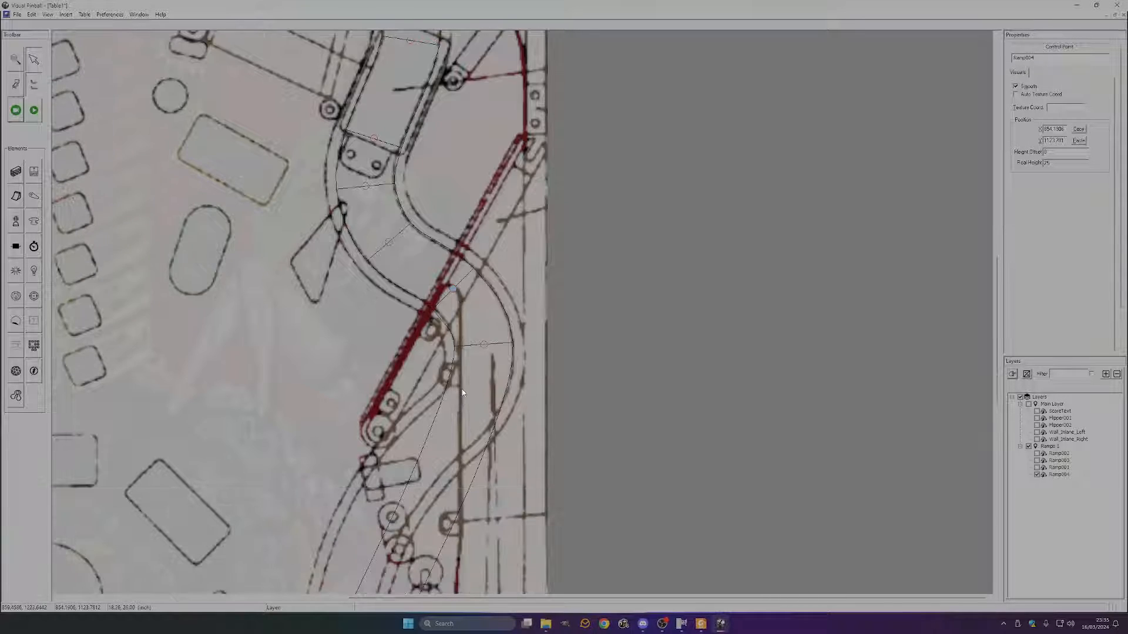
right_click(444, 337)
click(461, 351)
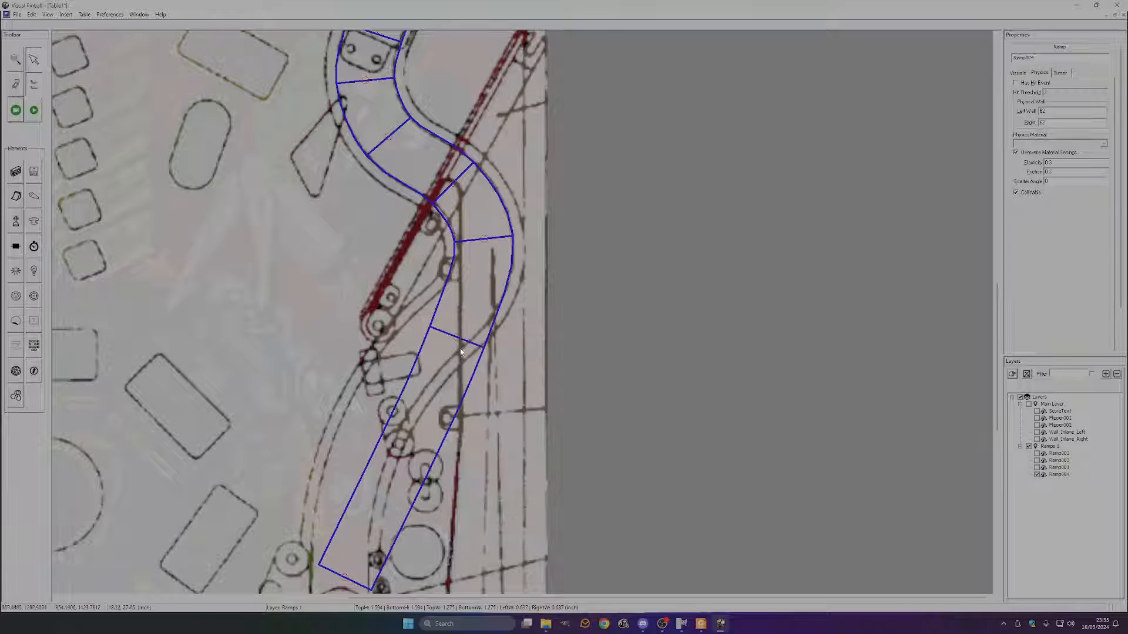
drag(458, 341, 387, 394)
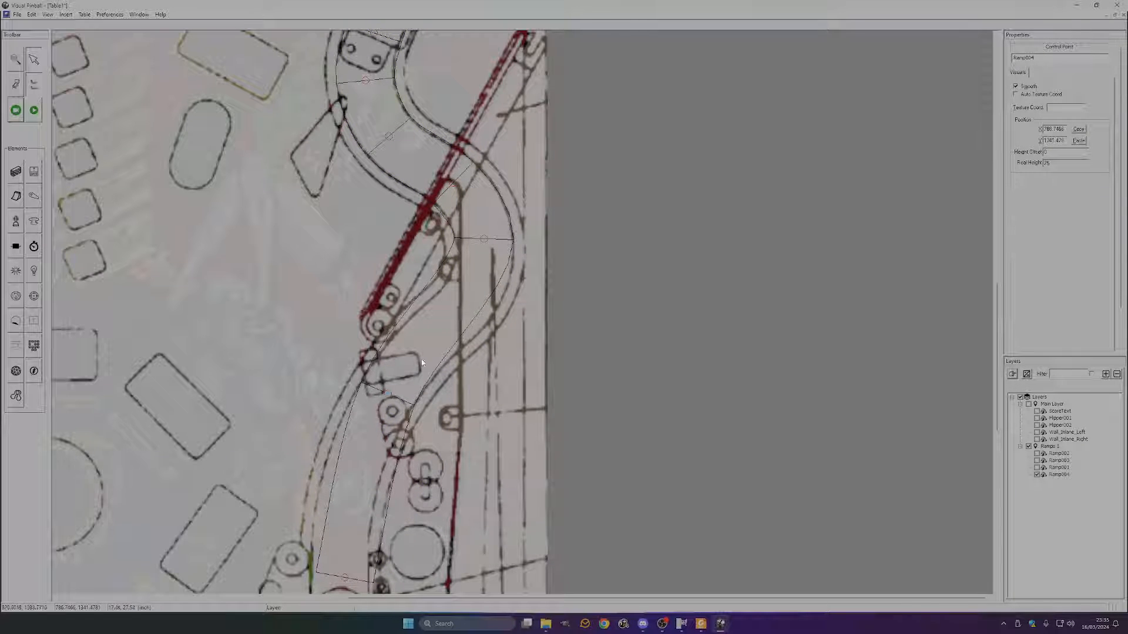
right_click(440, 329)
click(468, 331)
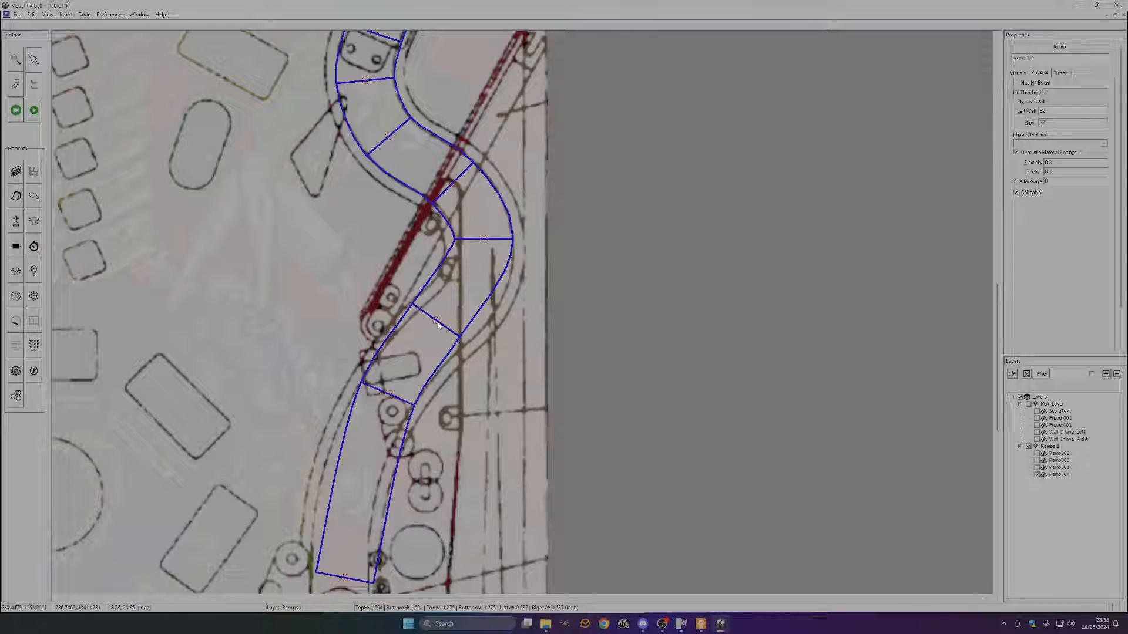
drag(438, 325, 469, 306)
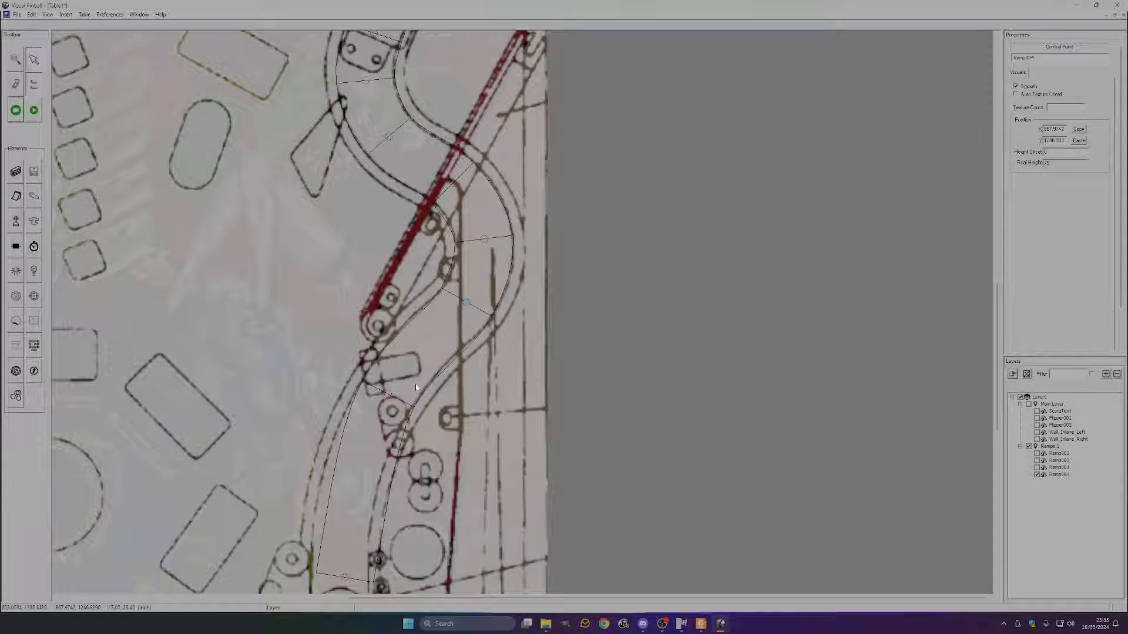
scroll(390, 403, down, 3)
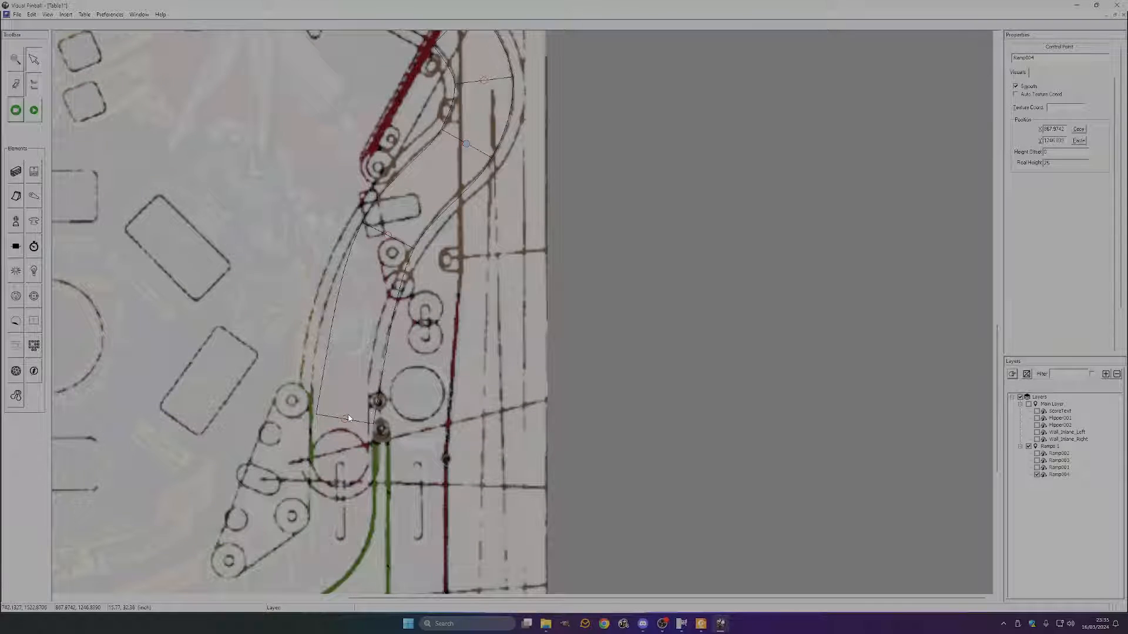
- Add control points midway down the ramp's lower curve and on the slanted section above it, and shift both onto the lane's centre
right_click(354, 333)
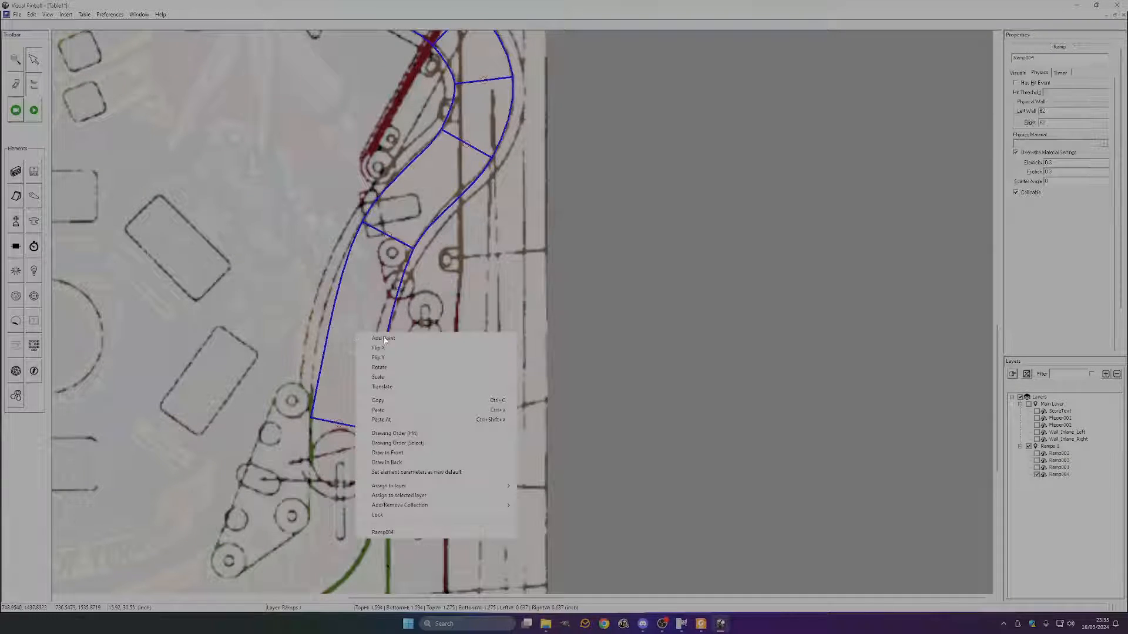
click(384, 339)
click(348, 329)
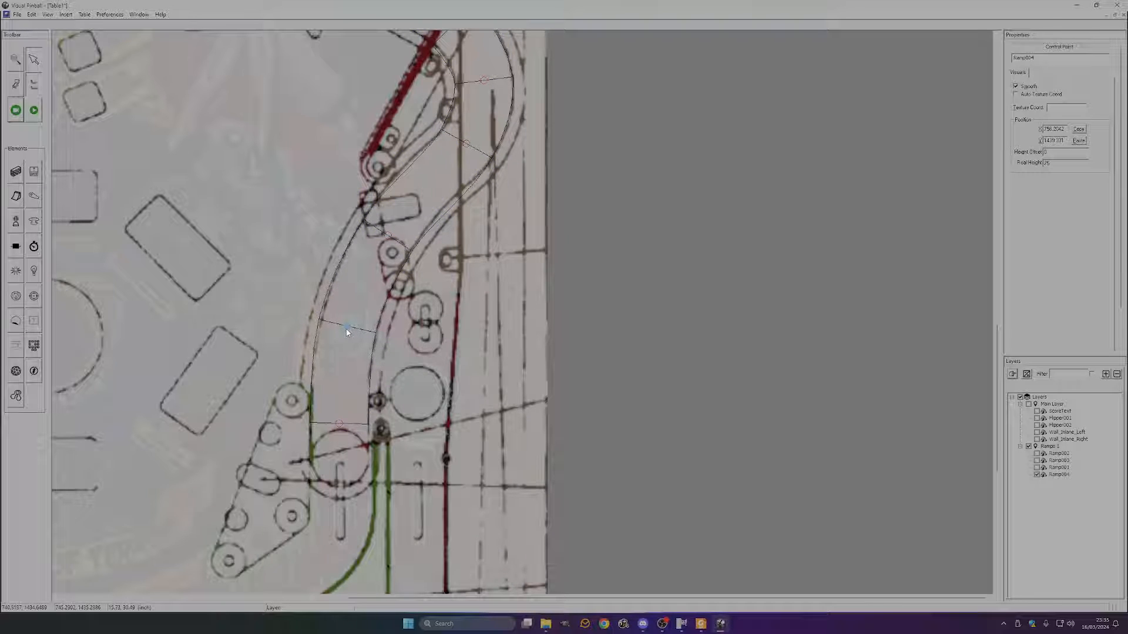
scroll(451, 235, up, 1)
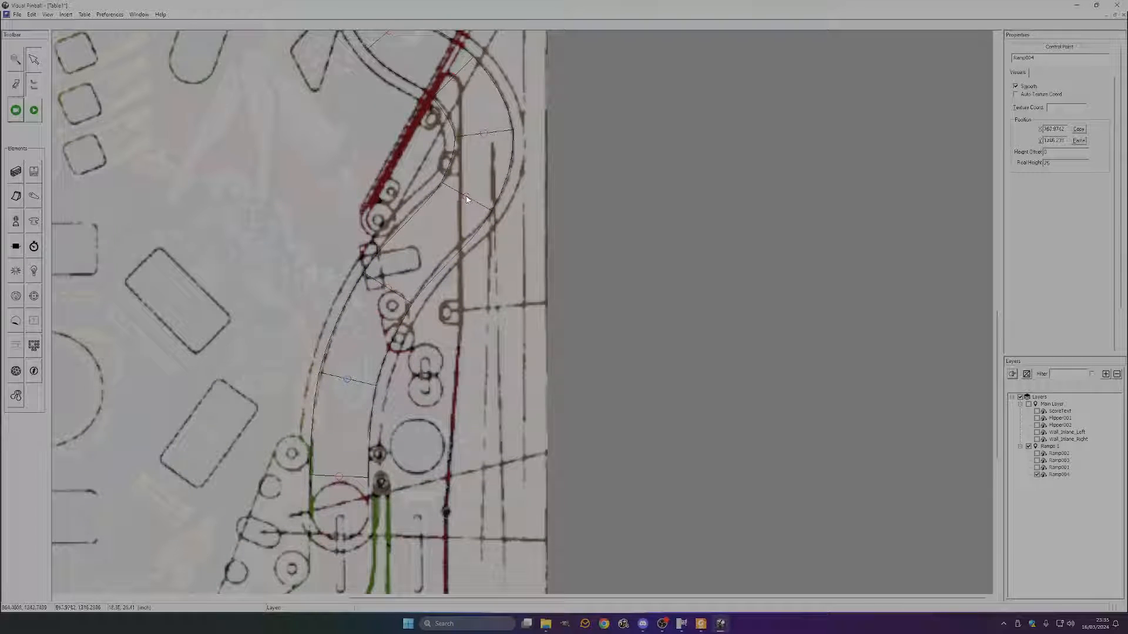
right_click(436, 233)
click(442, 238)
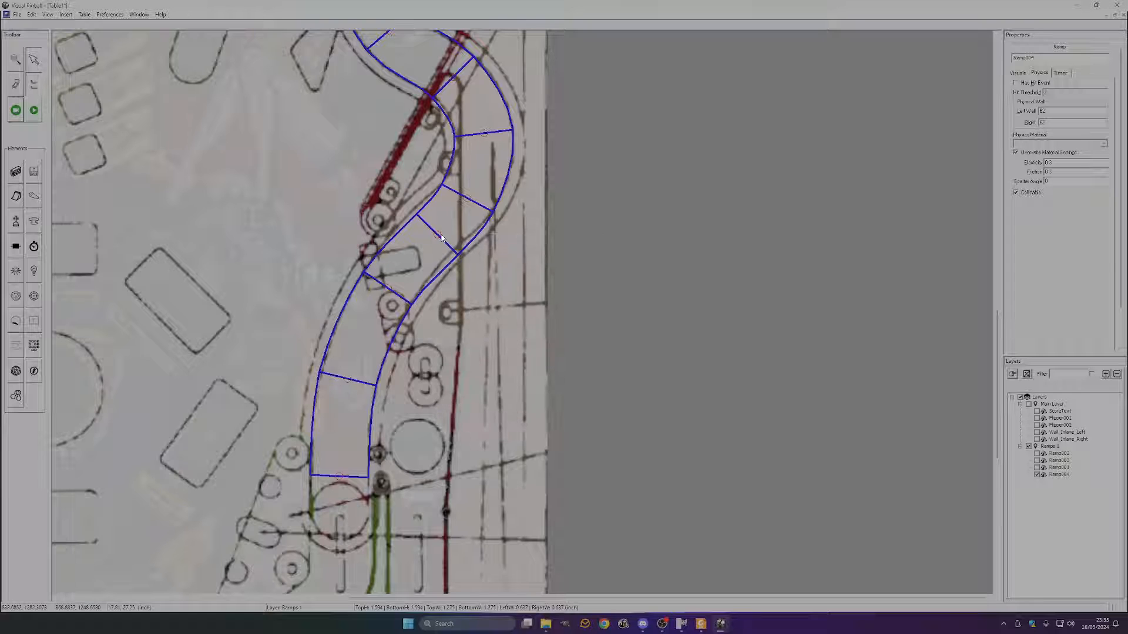
click(438, 237)
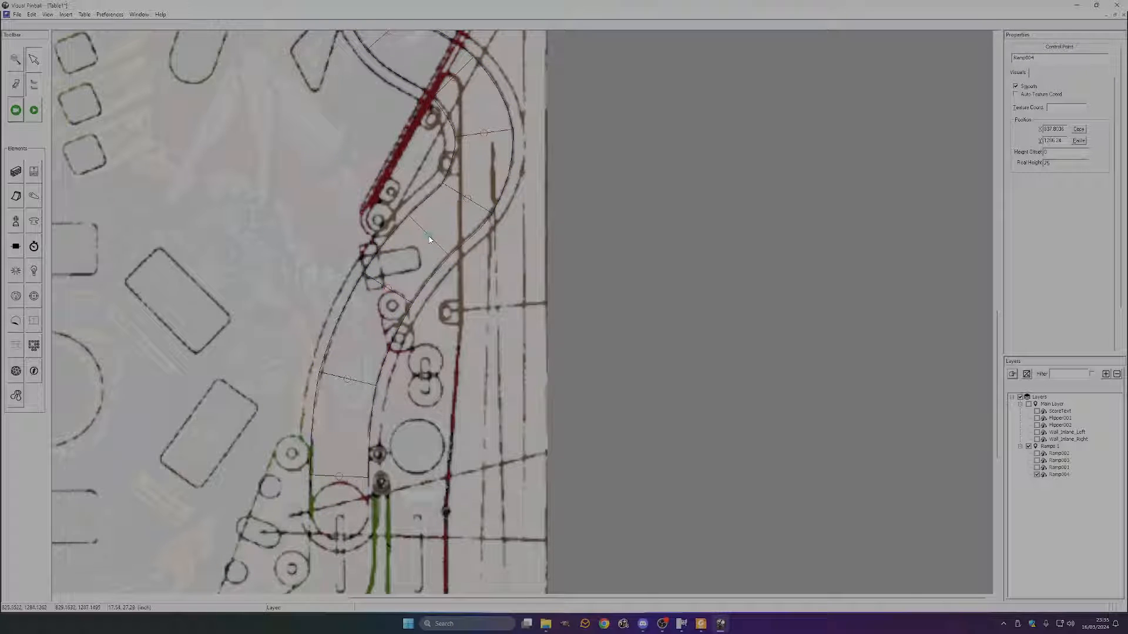
- Lock the looping ramp and switch the editor display so that table elements are shown with a solid fill
right_click(454, 224)
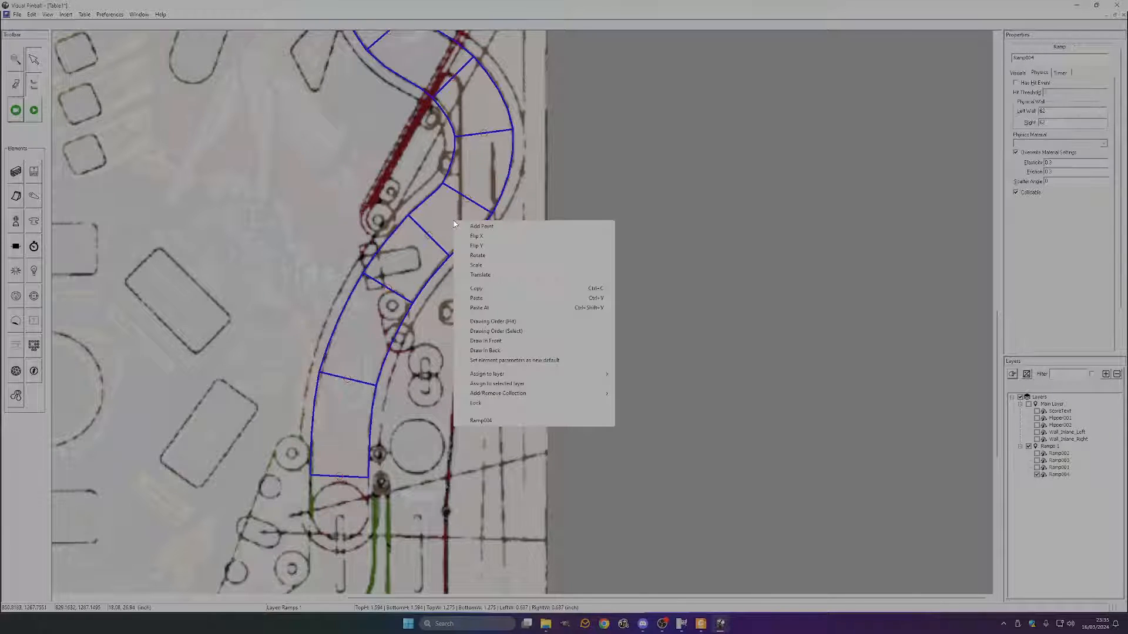
click(476, 404)
scroll(306, 235, down, 3)
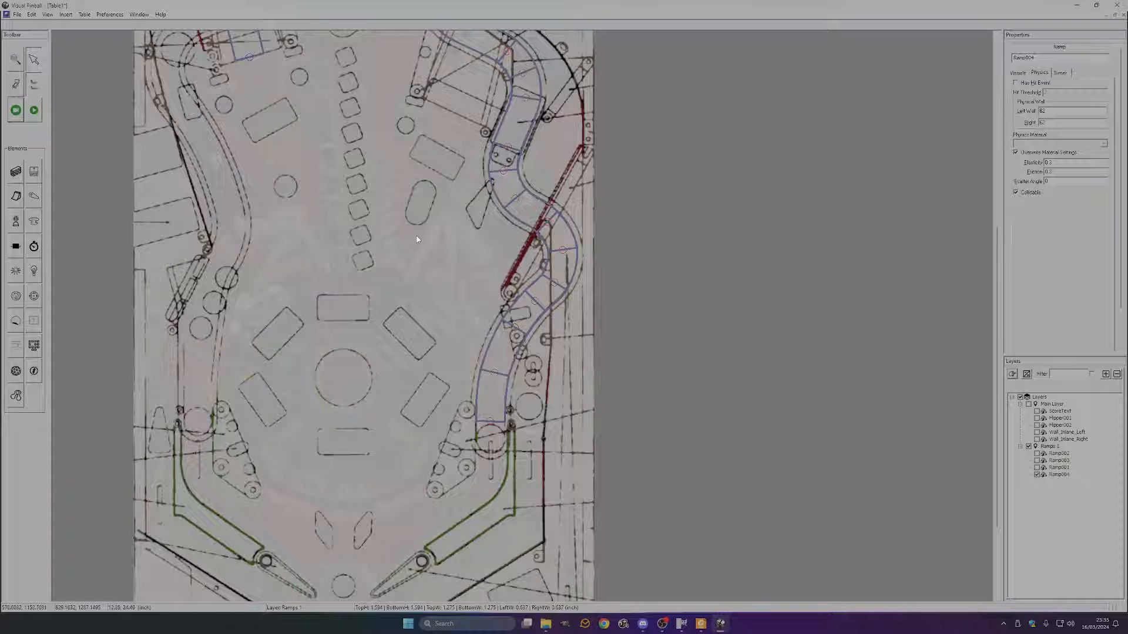
click(48, 14)
click(83, 68)
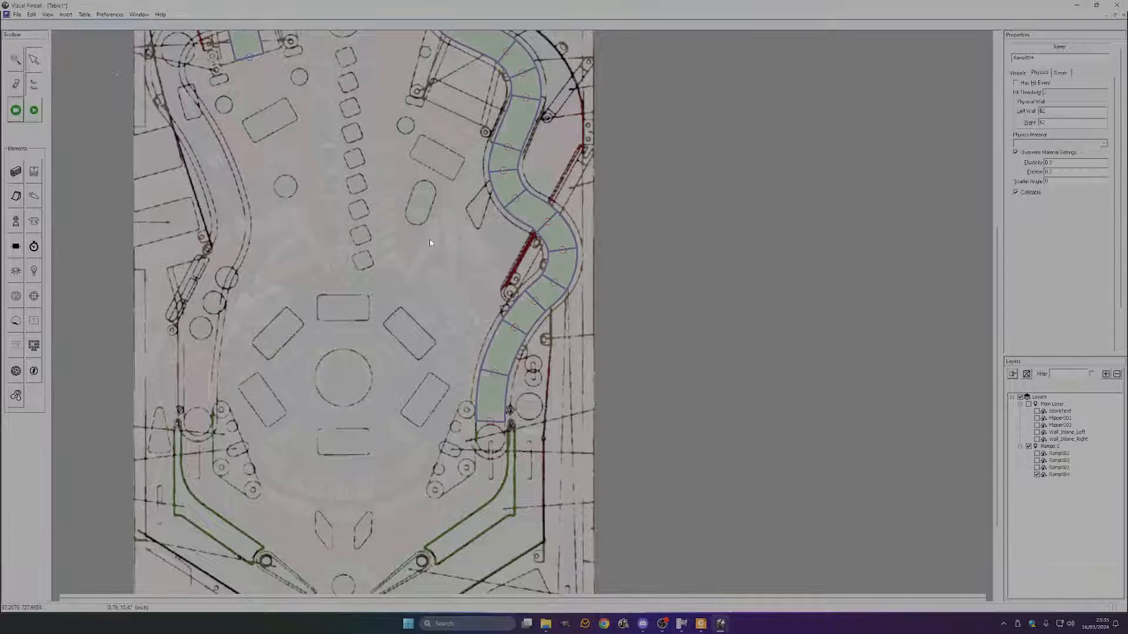
- Examine how the filled looping ramp follows the blueprint from its lower end around the loop to the straight left leg
scroll(430, 241, down, 1)
drag(583, 295, 579, 344)
scroll(552, 298, up, 1)
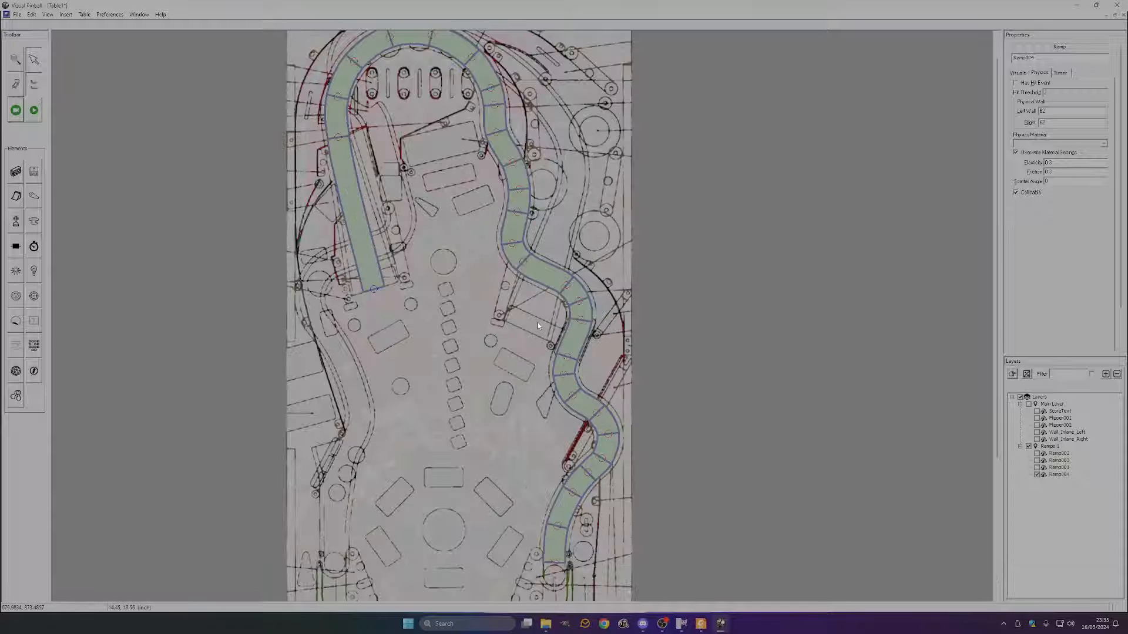
scroll(535, 323, down, 3)
scroll(496, 372, up, 4)
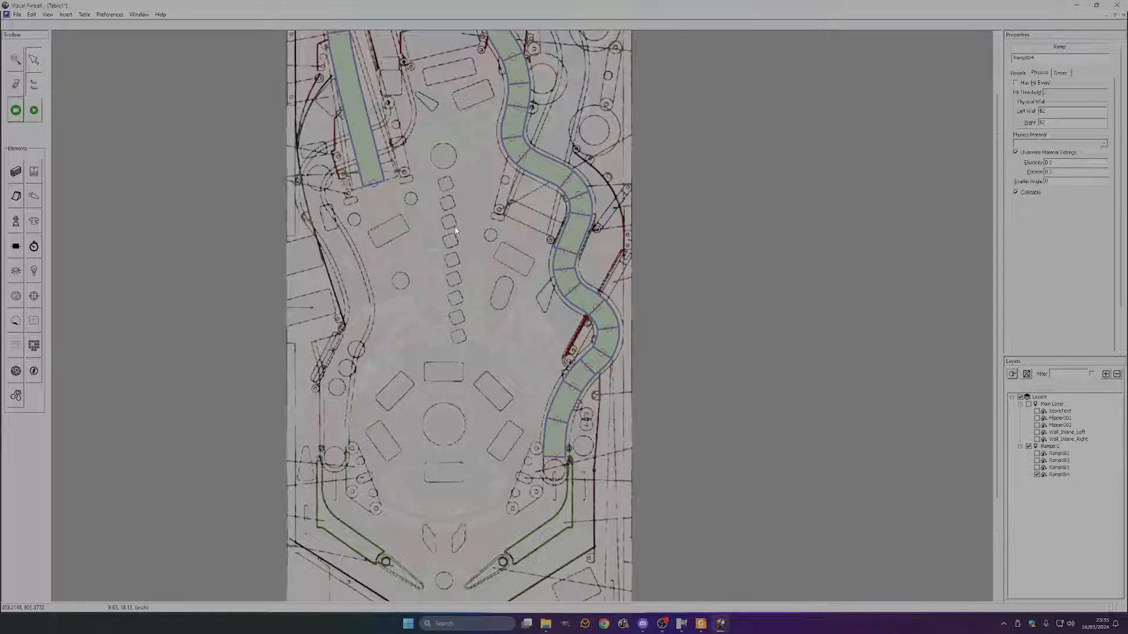
scroll(495, 380, up, 1)
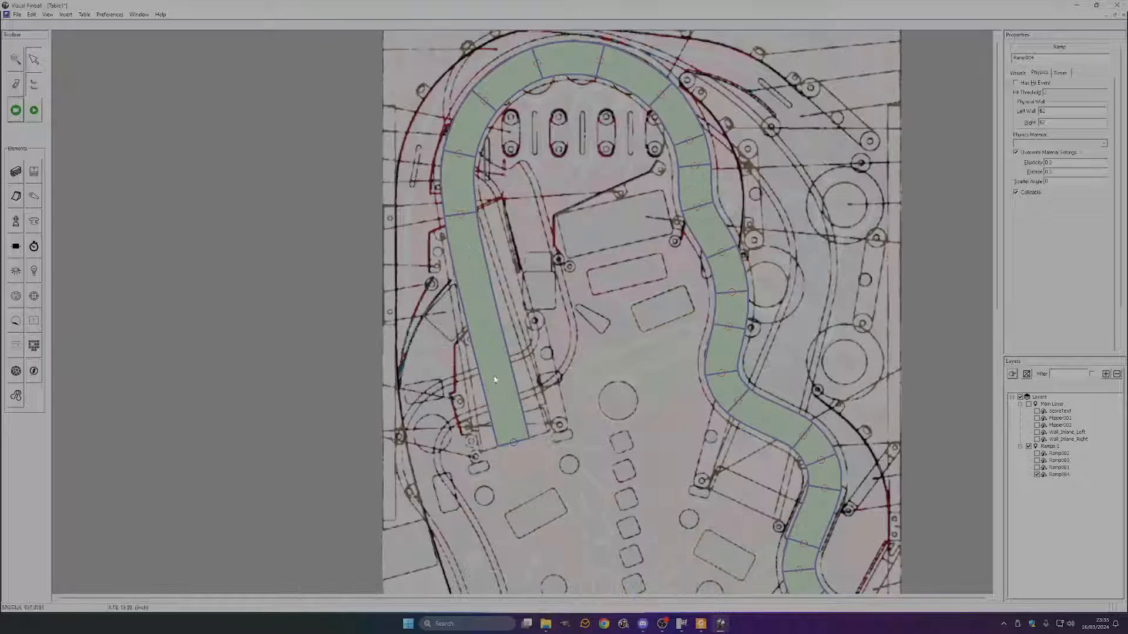
scroll(528, 354, up, 1)
scroll(482, 340, up, 4)
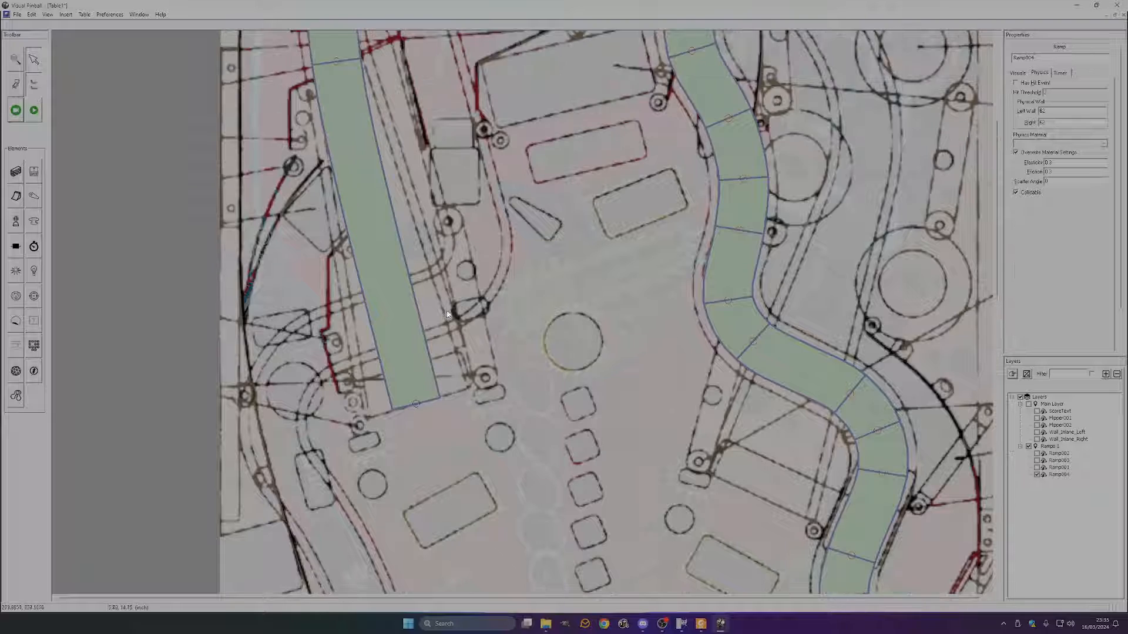
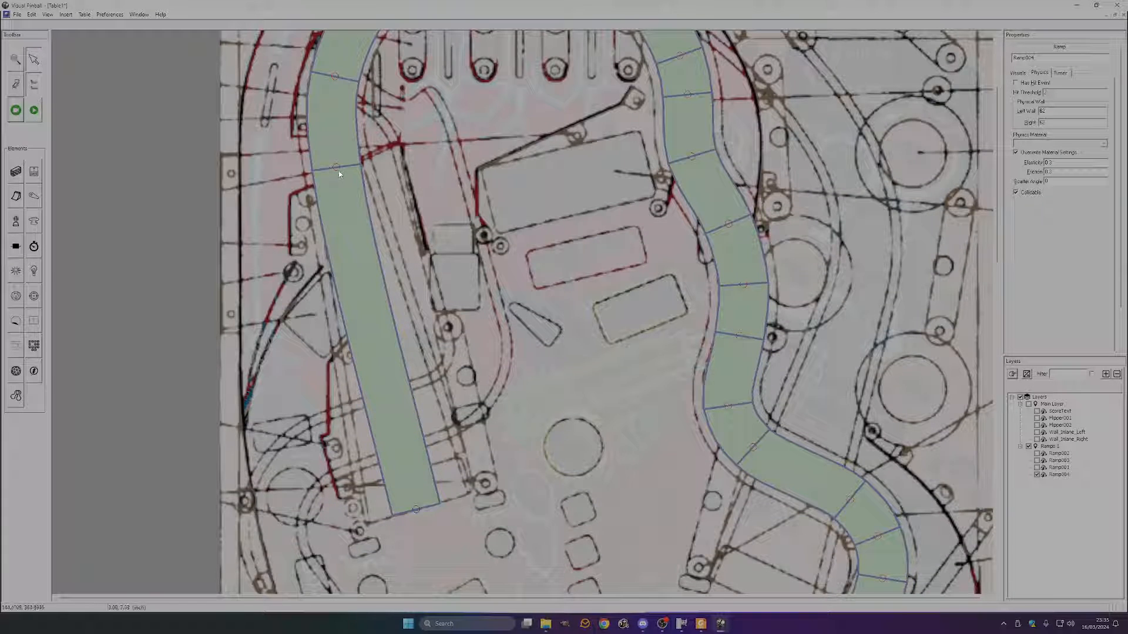
right_click(339, 176)
click(360, 191)
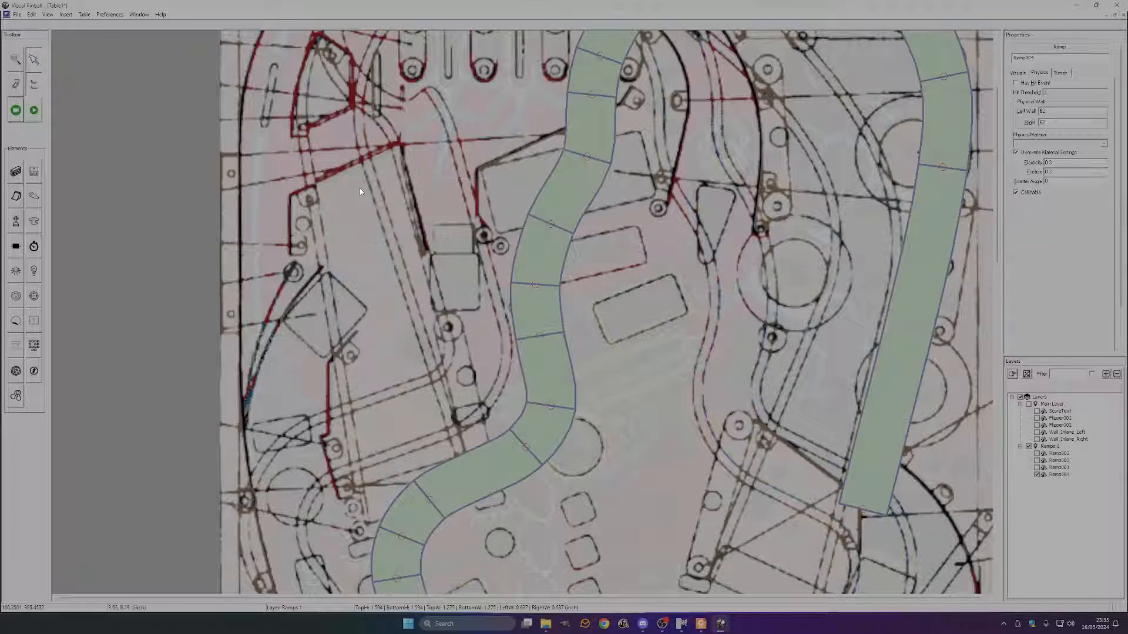
key(ctrl+z)
- Add a control point at the top of the straight left leg, unlock the ramp, and align the two neighbouring points with the blueprint
right_click(344, 177)
click(359, 184)
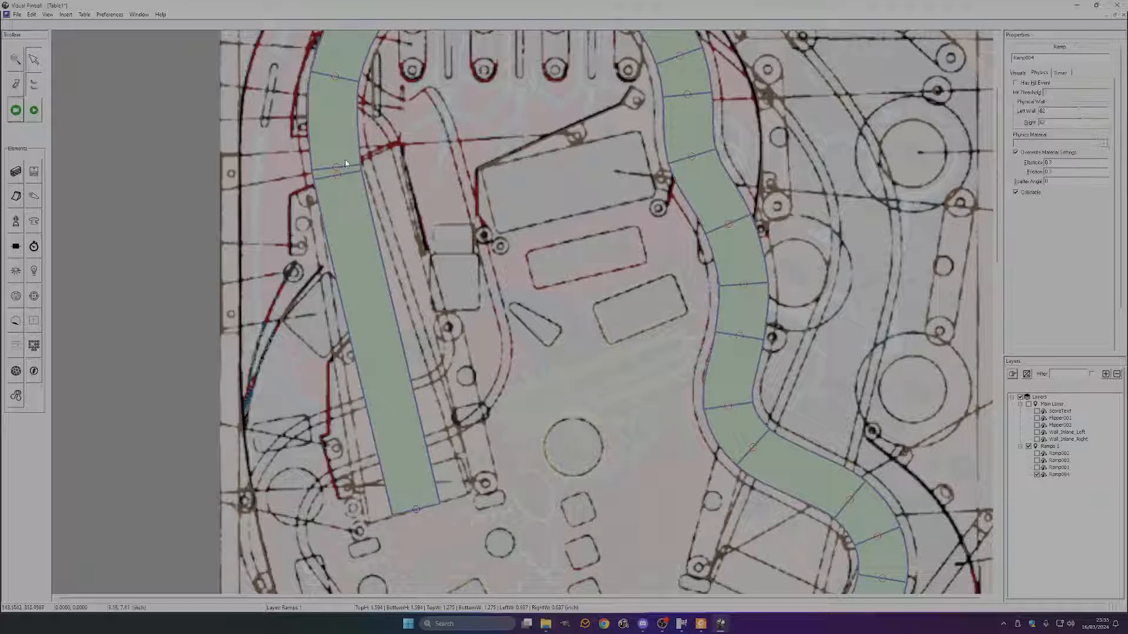
right_click(345, 160)
click(372, 341)
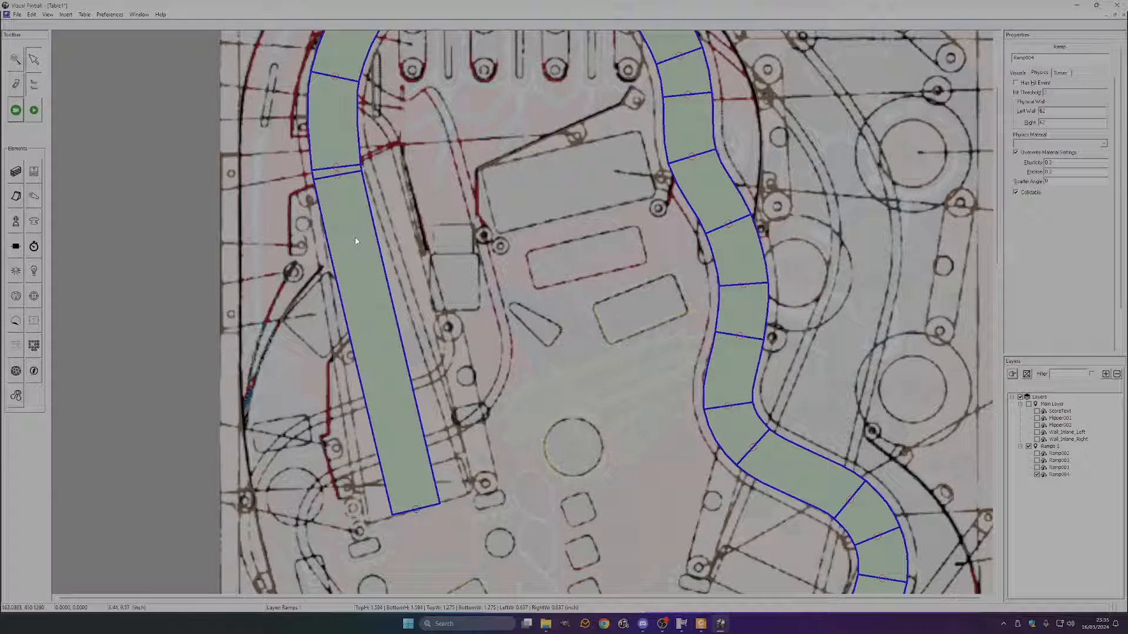
mouse_move(337, 171)
mouse_down()
mouse_move(335, 154)
mouse_move(340, 174)
mouse_up()
click(340, 175)
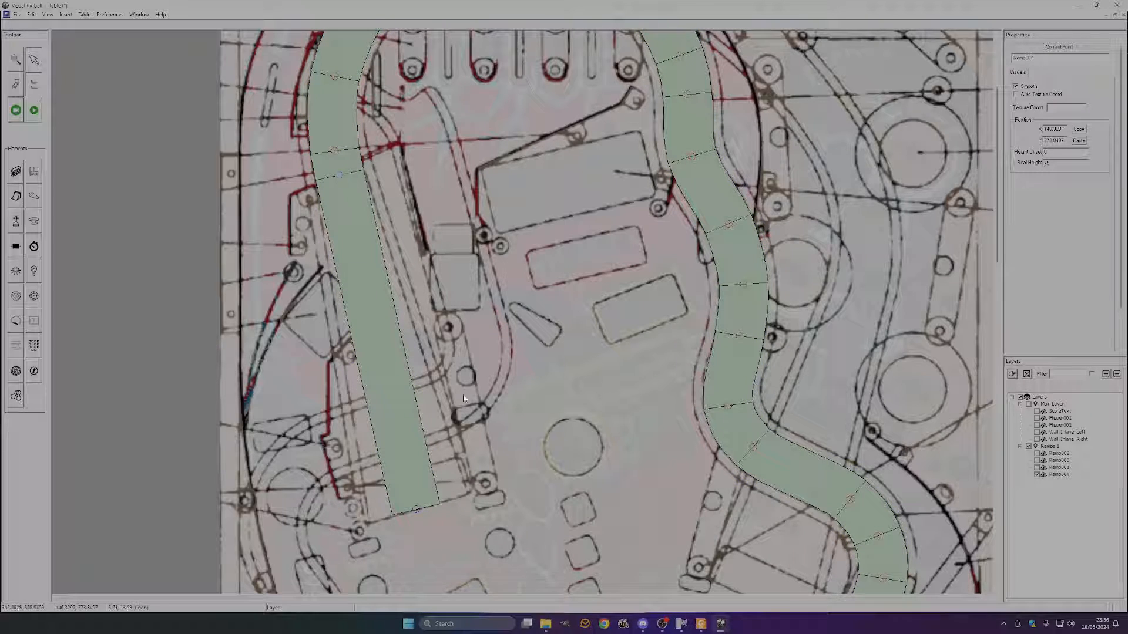
- Shift the left leg's lower end point slightly to the right and lock the looping ramp
drag(416, 511, 422, 510)
click(347, 196)
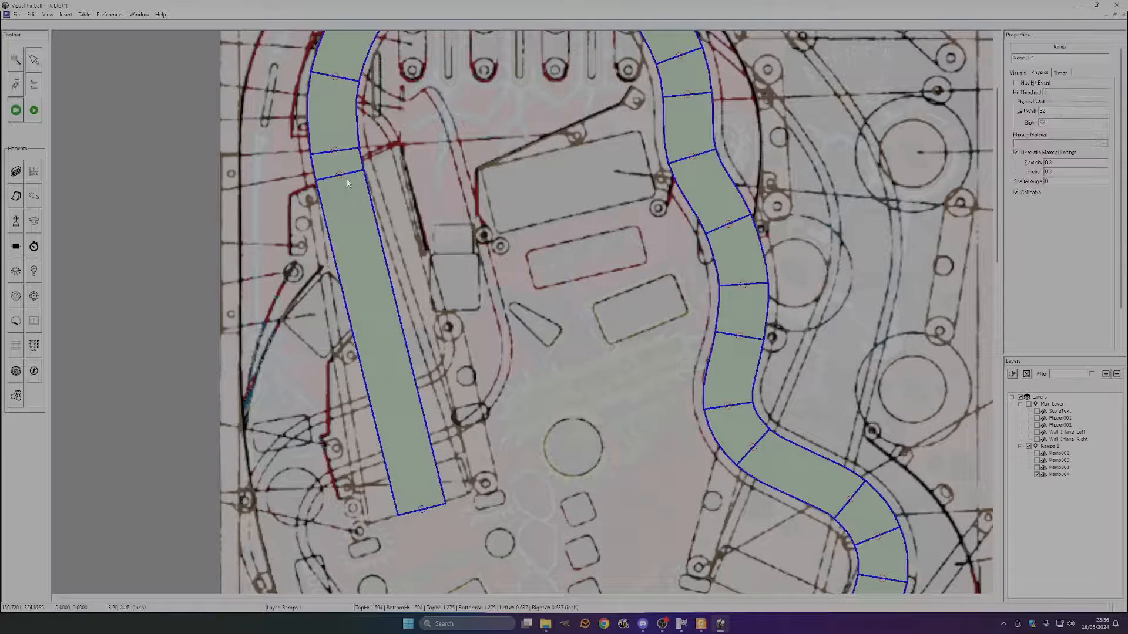
right_click(346, 189)
click(407, 371)
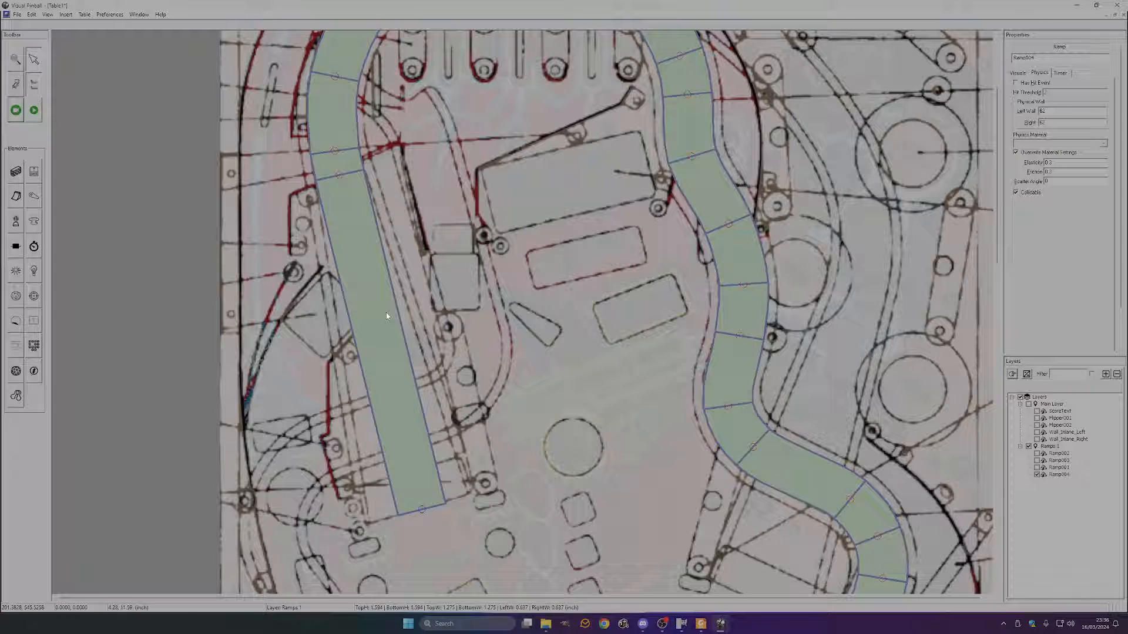
click(347, 166)
click(347, 166)
- Delete the control point at the left leg's lower end so the looping ramp stops just below the loop
click(421, 510)
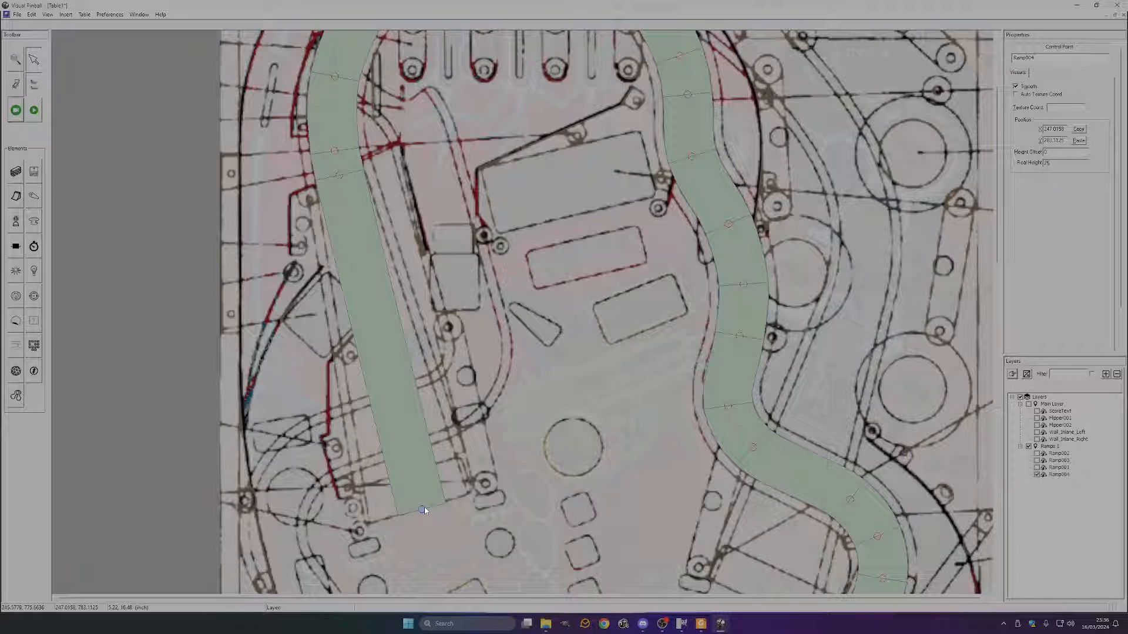
key(Delete)
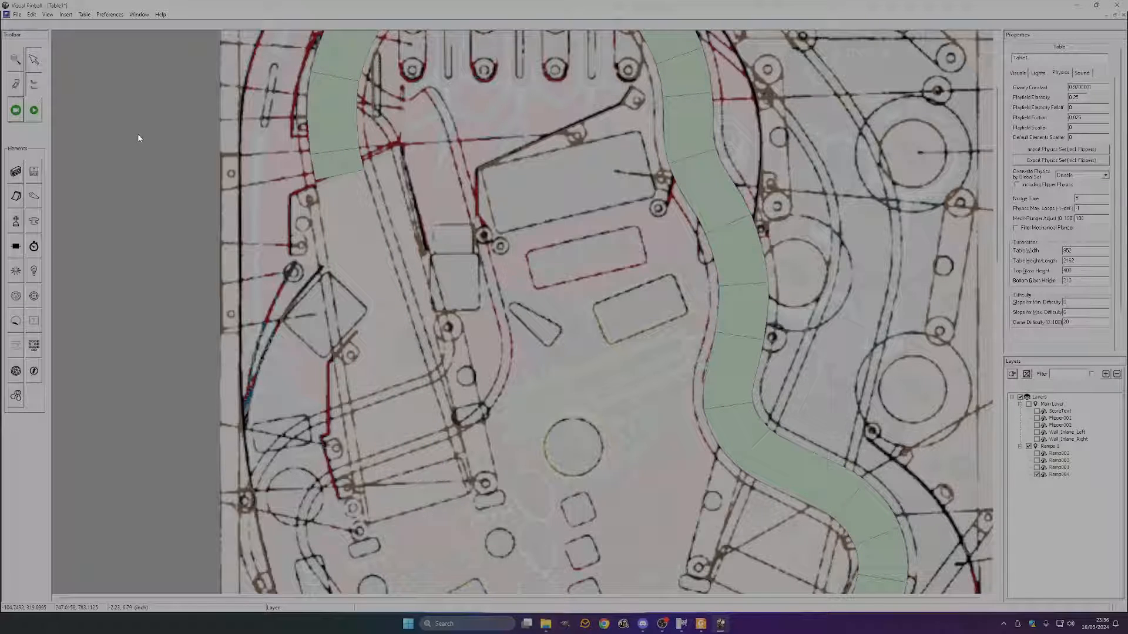
- Insert a new ramp and stretch it from the looping ramp's shortened left end down to the blueprint's lower entrance line
click(15, 196)
click(394, 150)
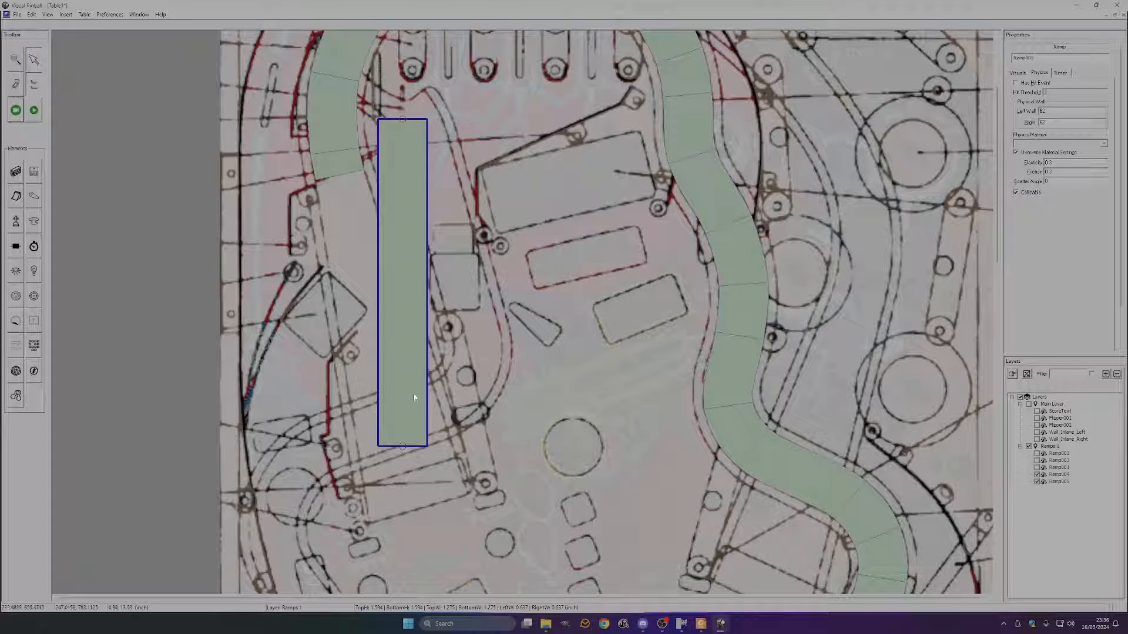
drag(402, 447, 416, 510)
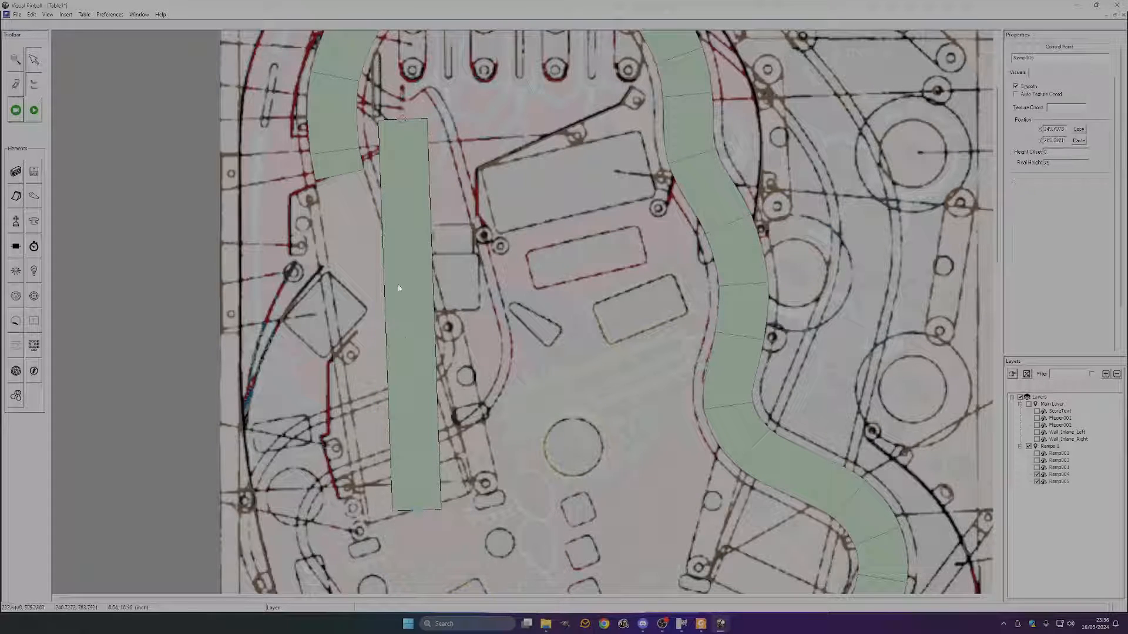
drag(402, 123, 343, 178)
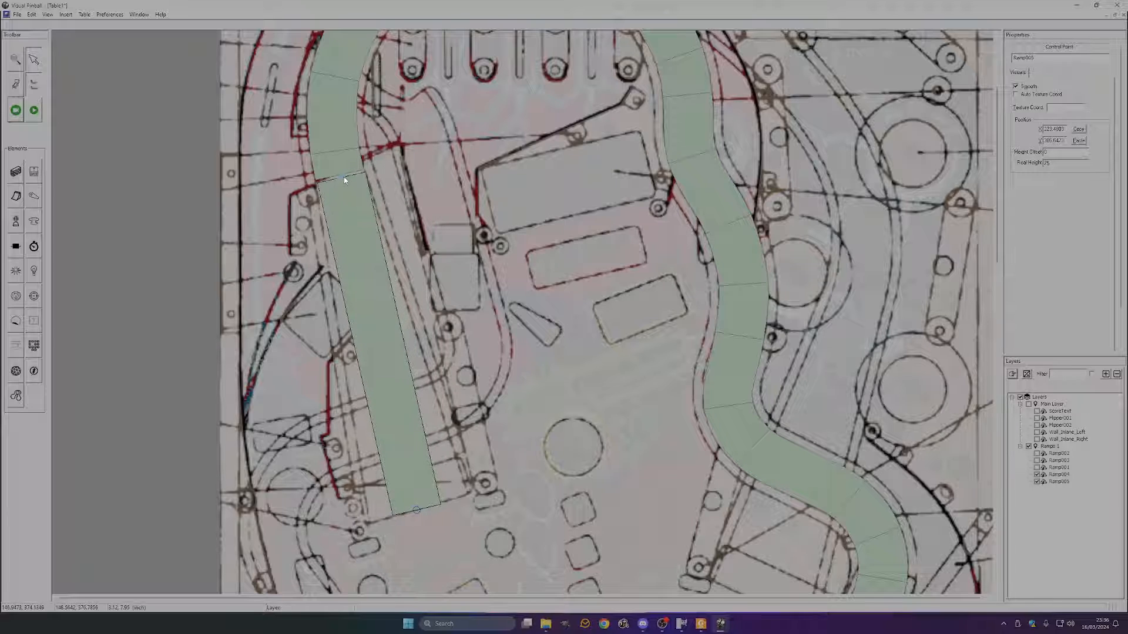
- Match the new ramp's upper control point to the looping ramp's end point by pasting that point's copied position
click(344, 176)
click(340, 175)
click(343, 179)
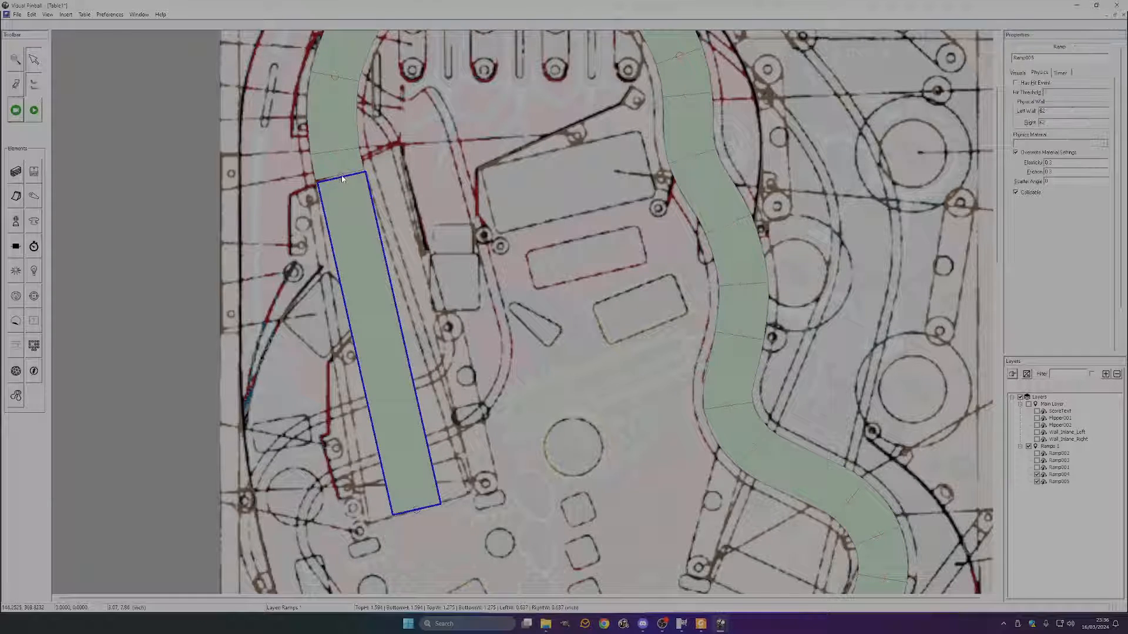
click(342, 177)
click(1079, 143)
click(477, 255)
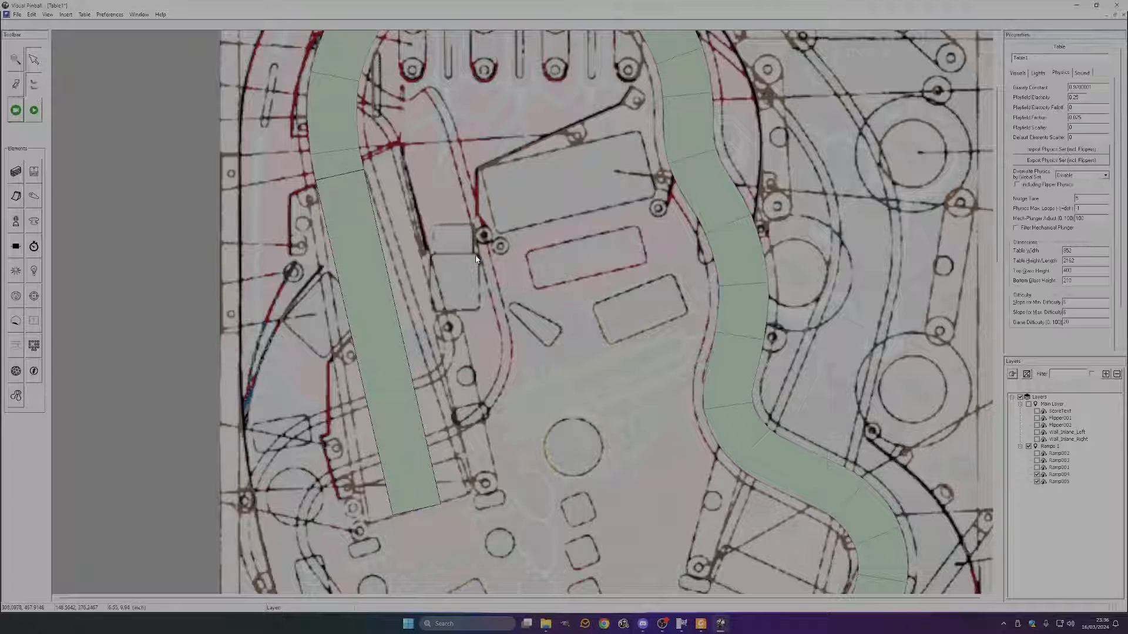
- Lock the new straight ramp and check the control point at its lower end
right_click(384, 434)
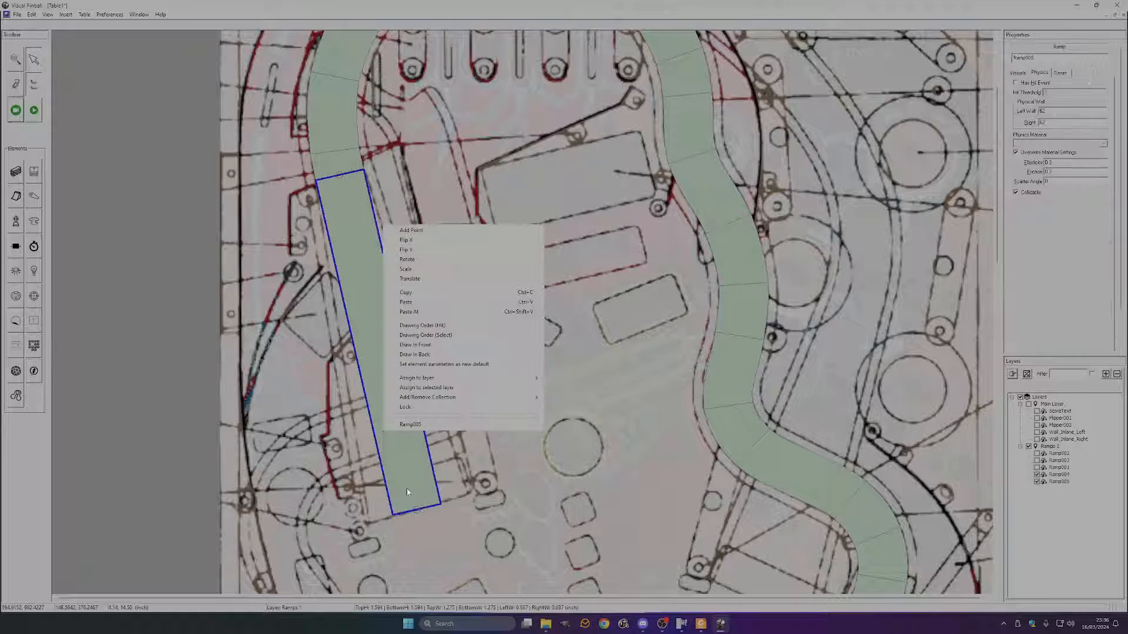
click(417, 409)
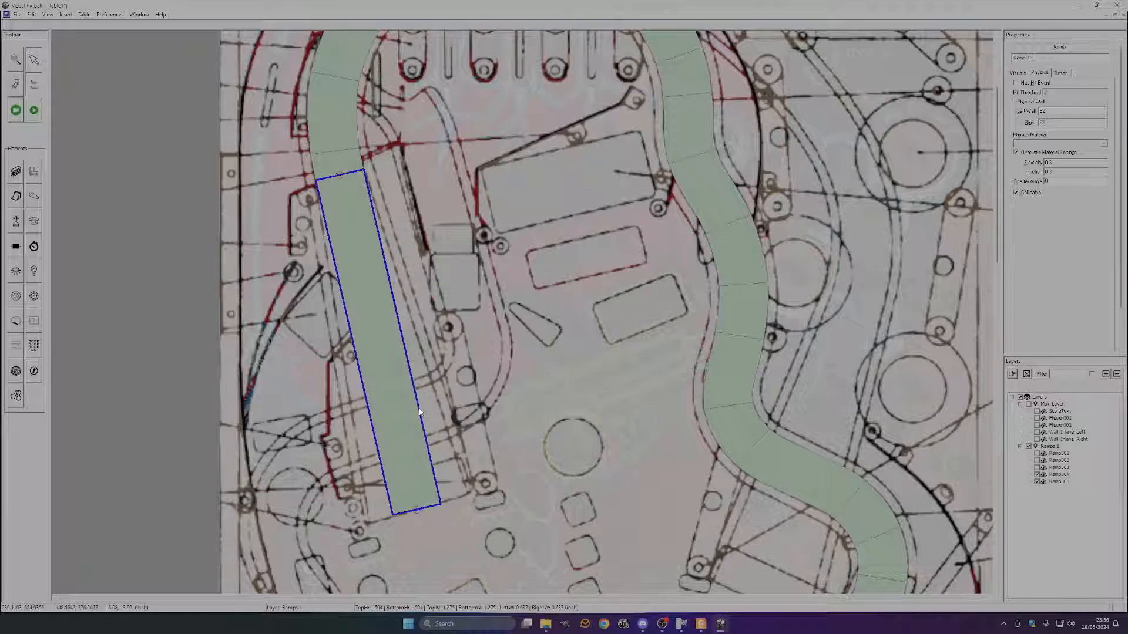
click(417, 512)
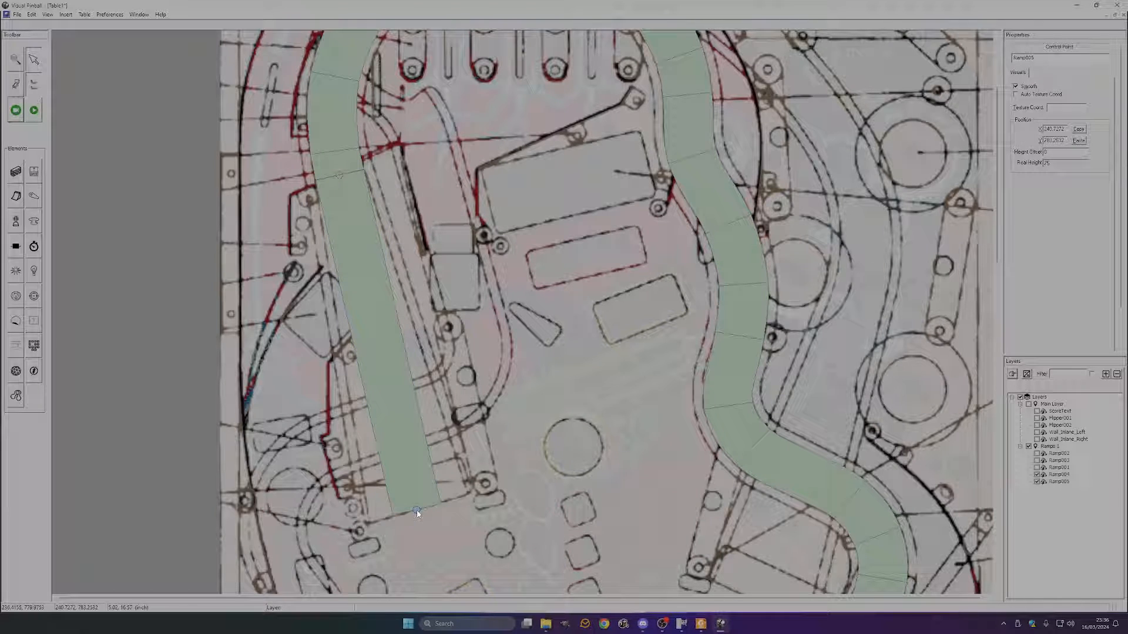
click(415, 481)
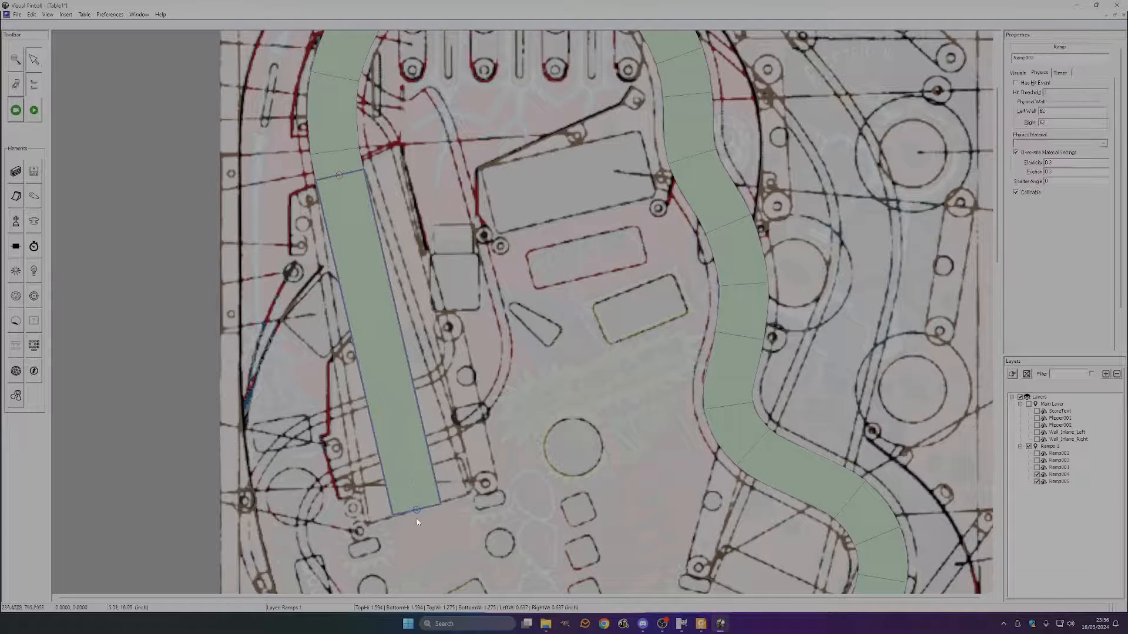
click(418, 511)
click(416, 474)
click(381, 311)
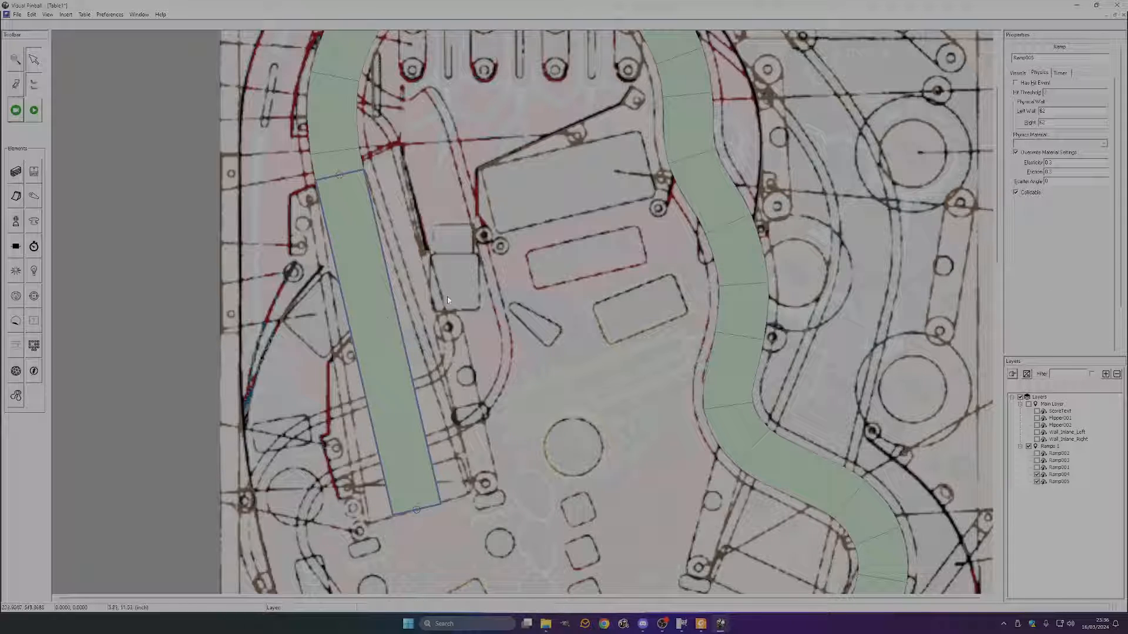
- Set the new straight ramp's bottom width to 120 so it widens towards the blueprint's entrance
click(377, 304)
click(1016, 73)
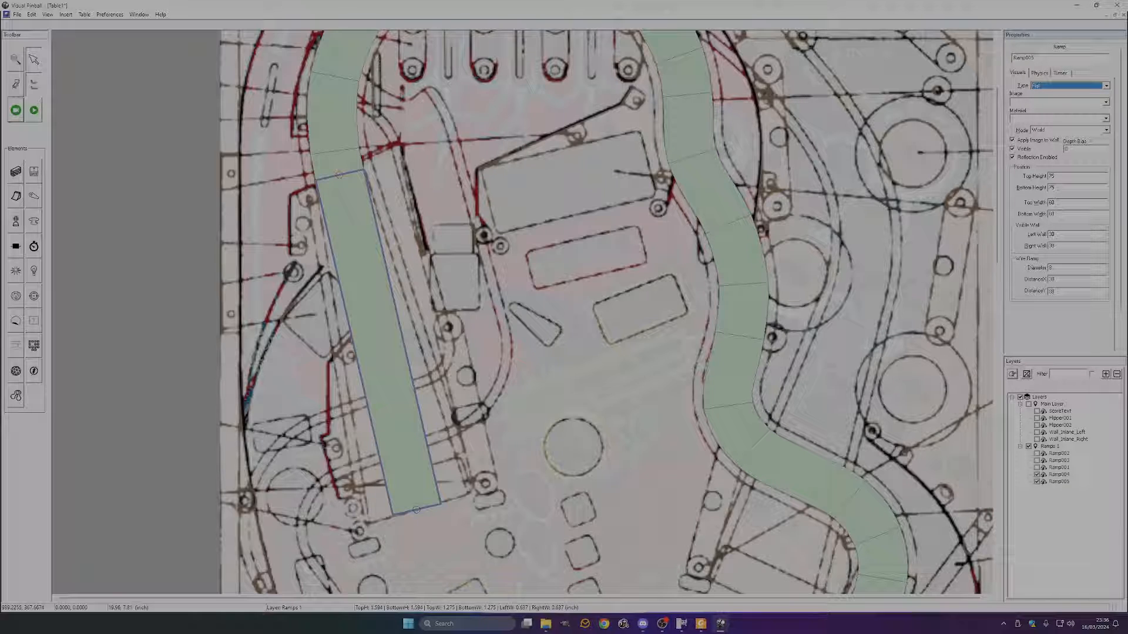
double_click(1052, 214)
key(Return)
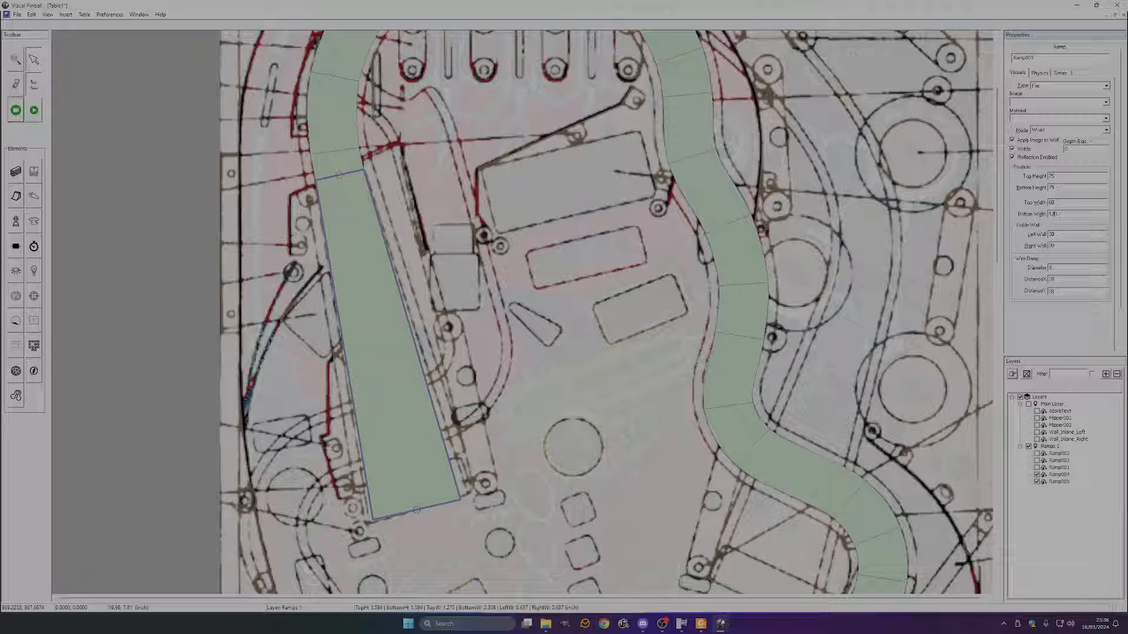
key(Return)
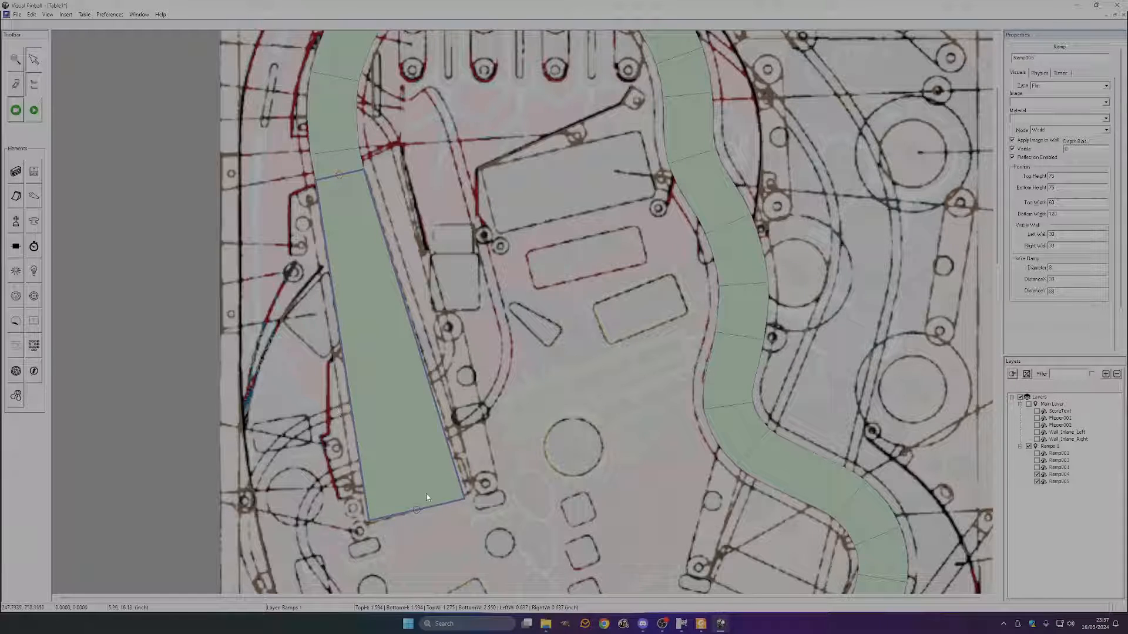
- Unlock the straight entrance ramp and nudge its lower control point slightly to centre it on the blueprint's entrance line
right_click(426, 497)
click(465, 474)
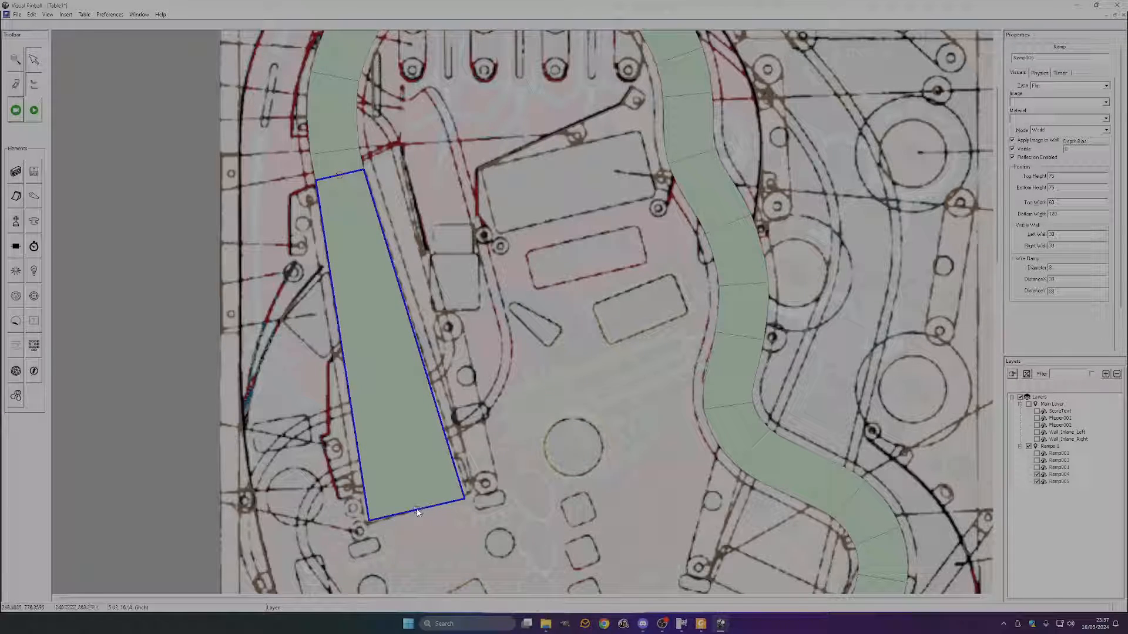
drag(417, 510, 421, 510)
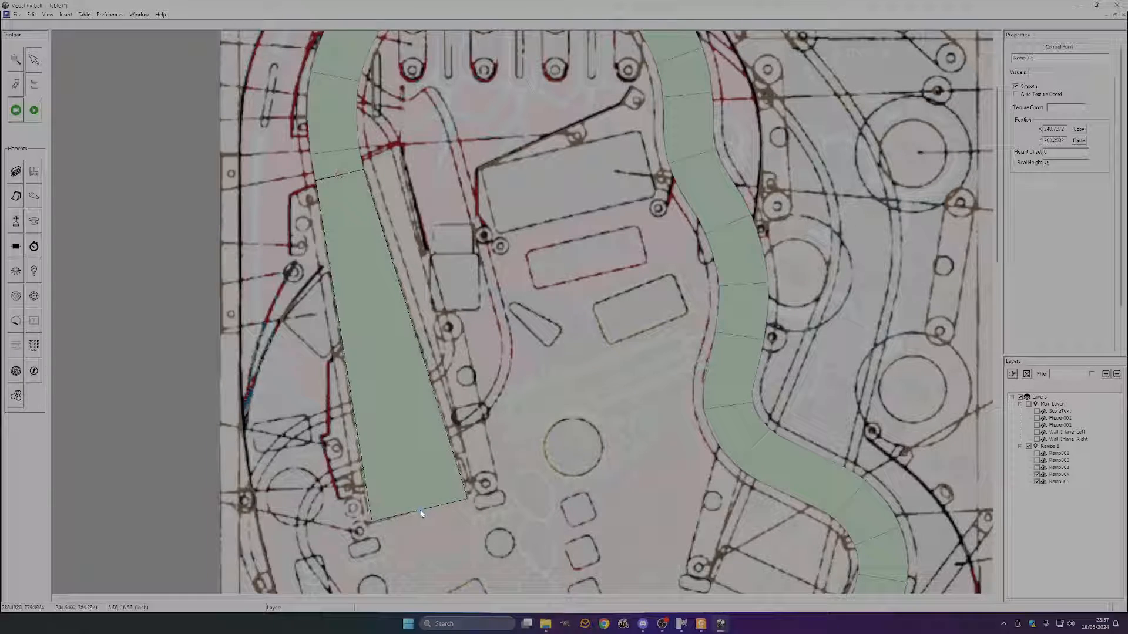
drag(420, 514, 420, 509)
- Set the straight entrance ramp's bottom width to 125 and lock the ramp again
click(353, 337)
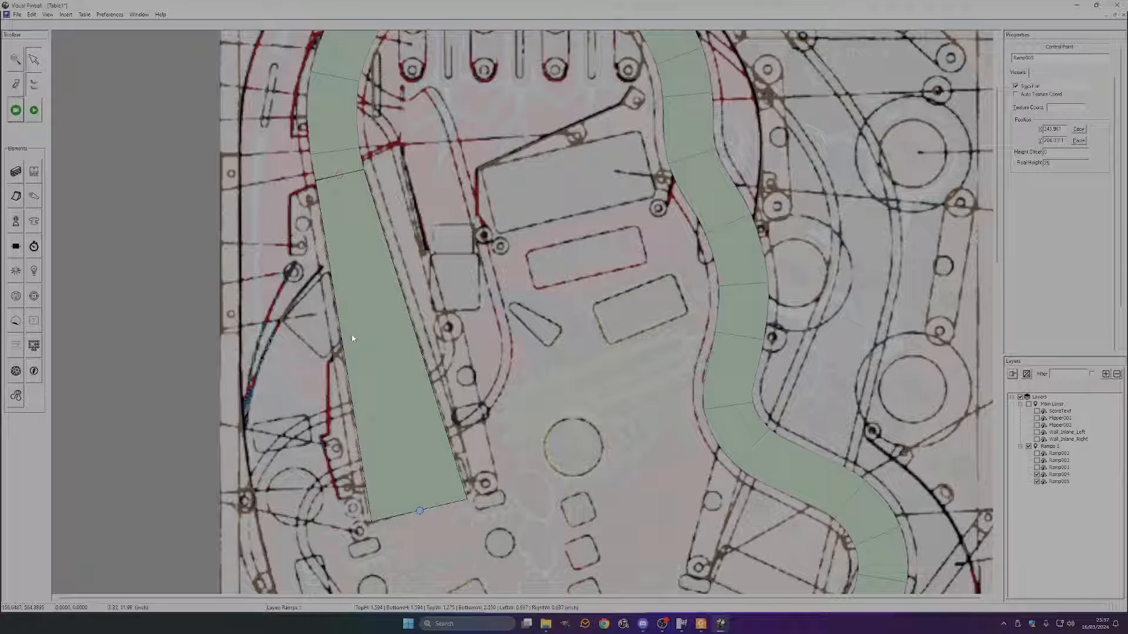
key(BackSpace)
text(5)
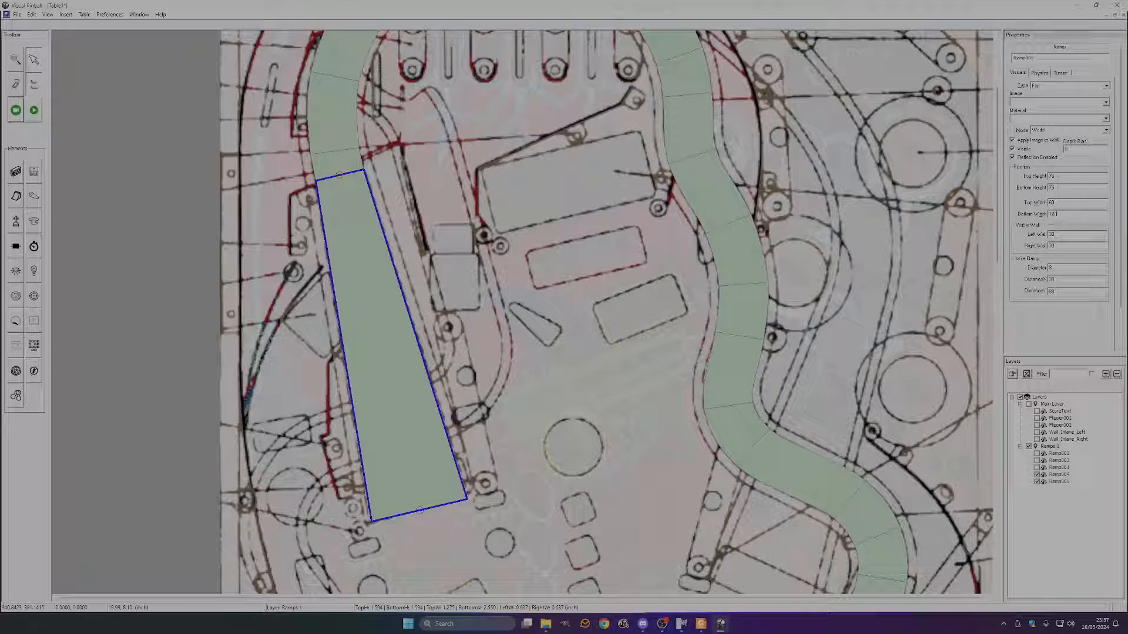
key(Return)
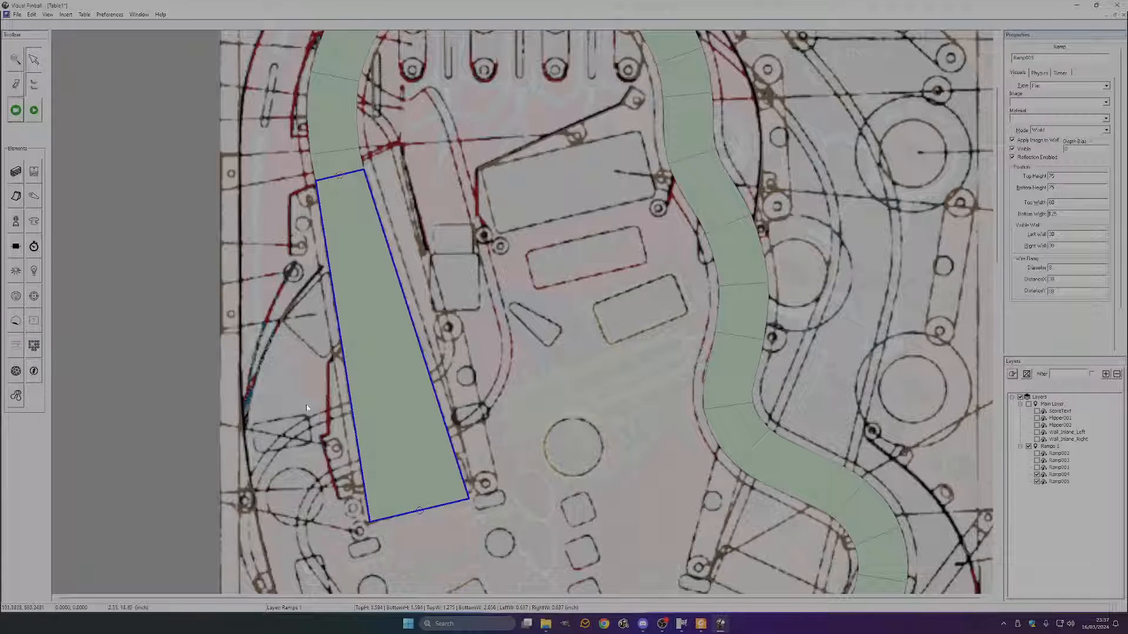
right_click(357, 253)
click(386, 435)
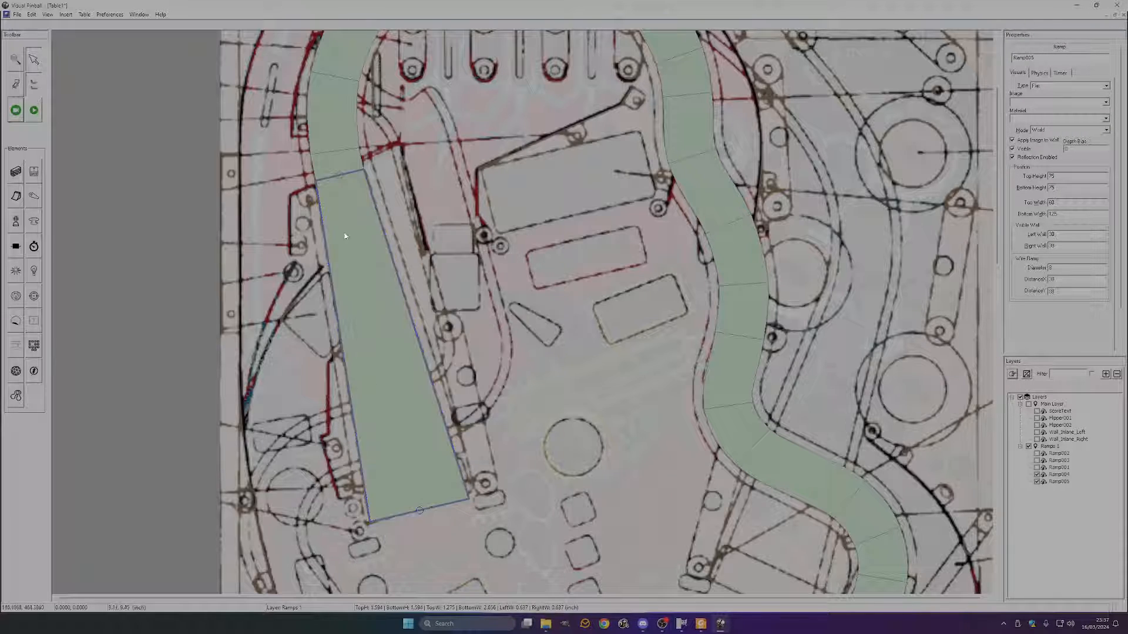
- Unlock the looping ramp, move its second-to-last left control point down towards the entrance ramp to close the joint gap, and relock it
scroll(347, 235, up, 1)
scroll(535, 288, up, 4)
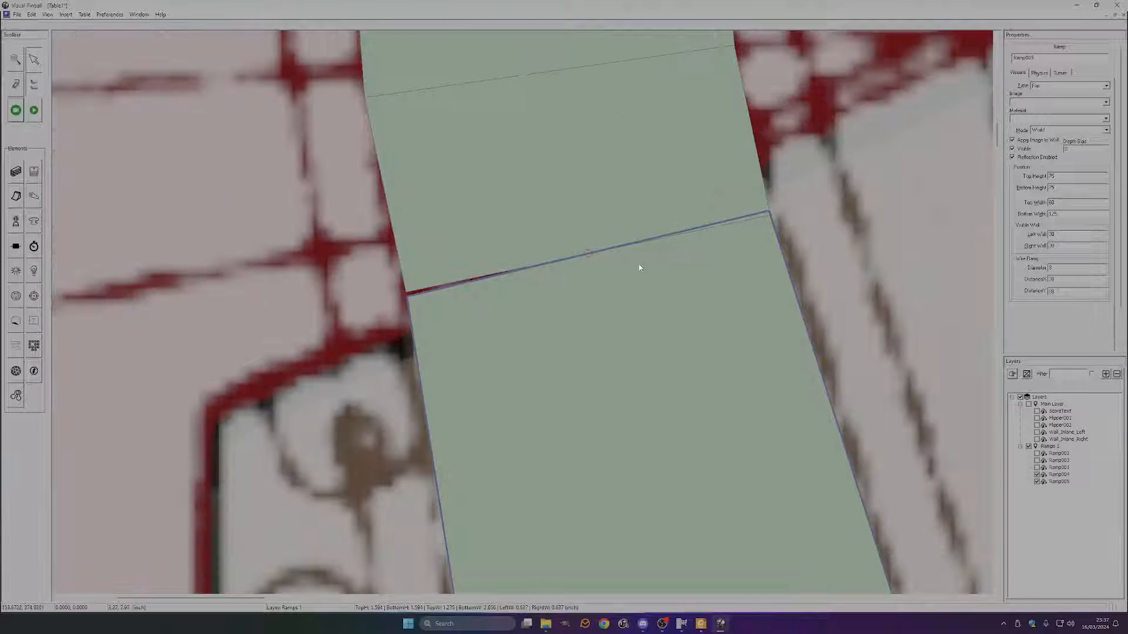
click(804, 224)
scroll(805, 227, down, 3)
scroll(535, 318, up, 3)
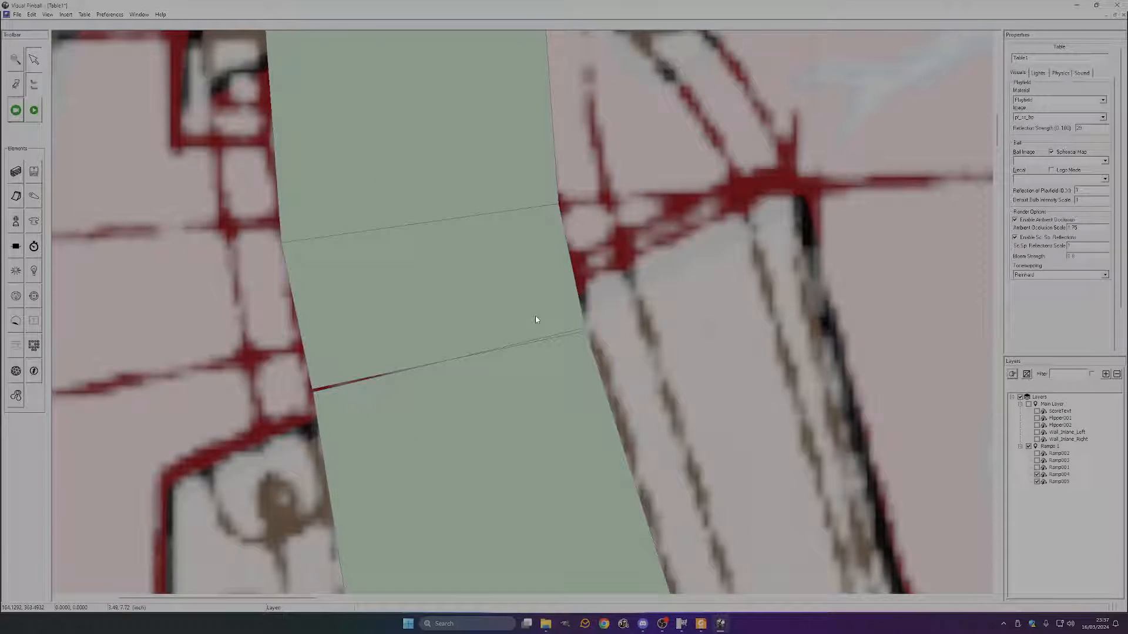
click(423, 266)
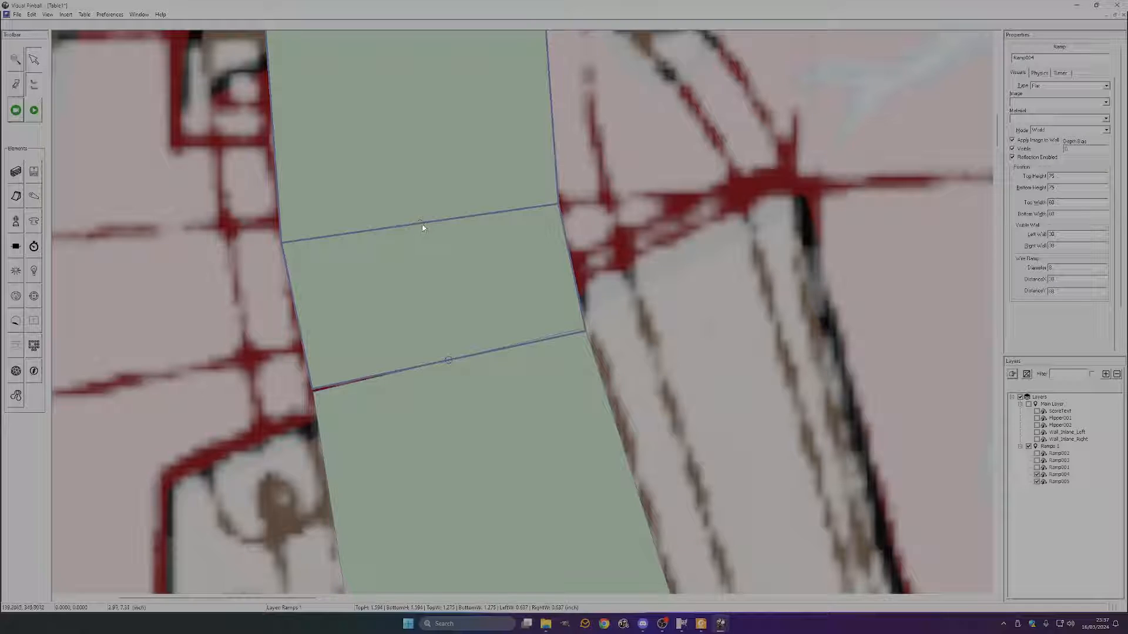
right_click(426, 263)
click(473, 446)
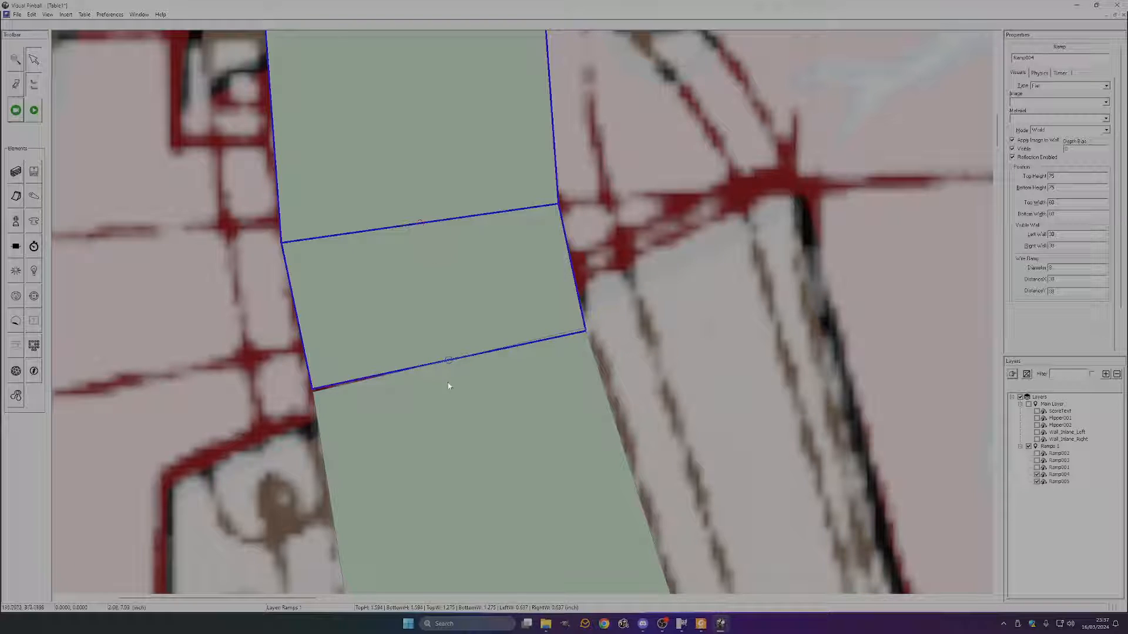
drag(422, 225, 431, 281)
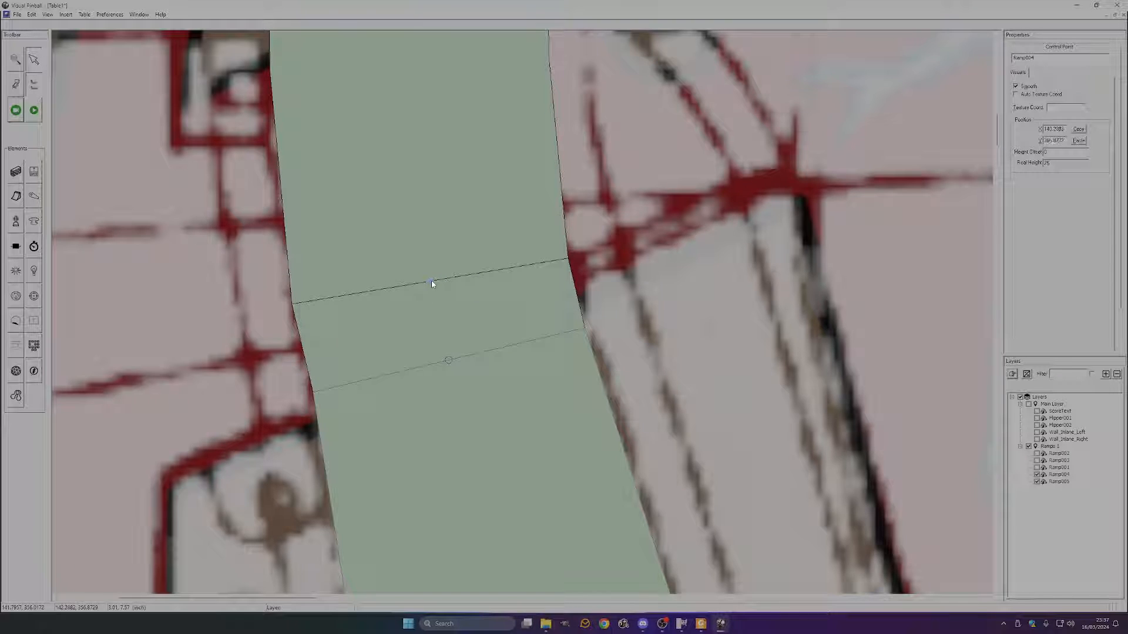
right_click(429, 256)
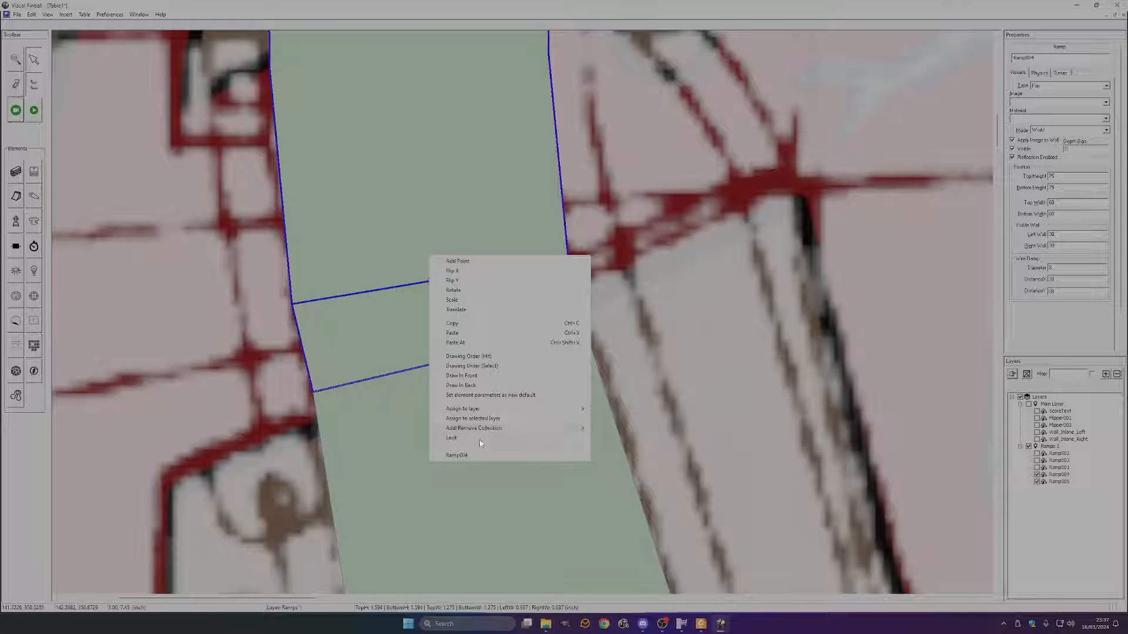
click(480, 439)
- Inspect the joint between the looping ramp and the straight entrance ramp up close and in the whole layout
click(729, 288)
scroll(604, 330, down, 6)
scroll(604, 332, down, 4)
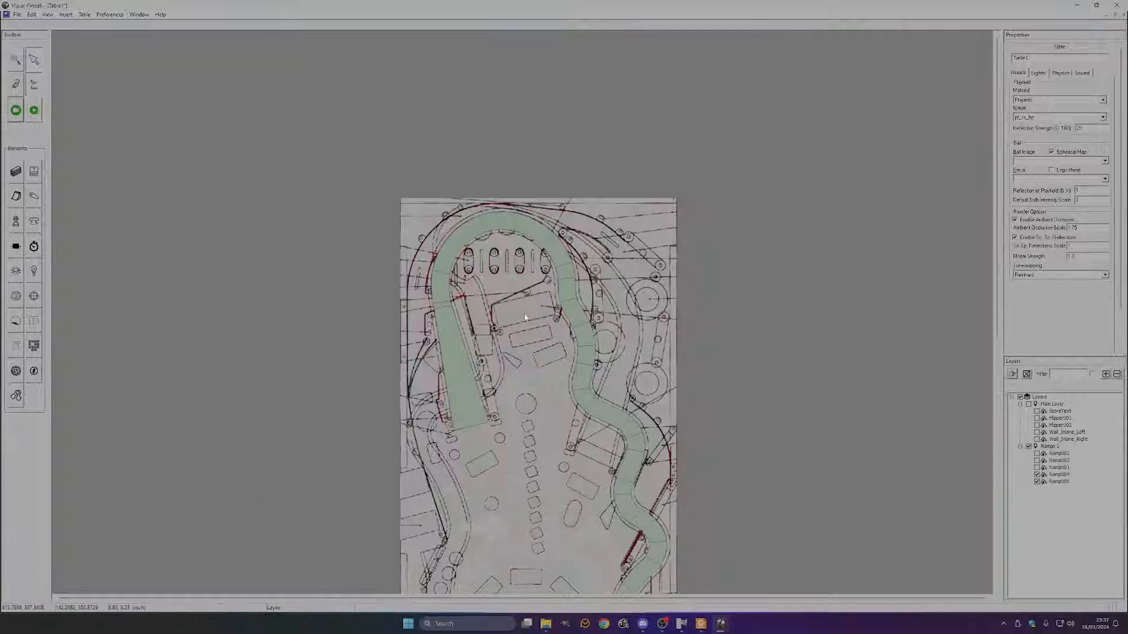
scroll(588, 329, up, 10)
scroll(583, 326, up, 2)
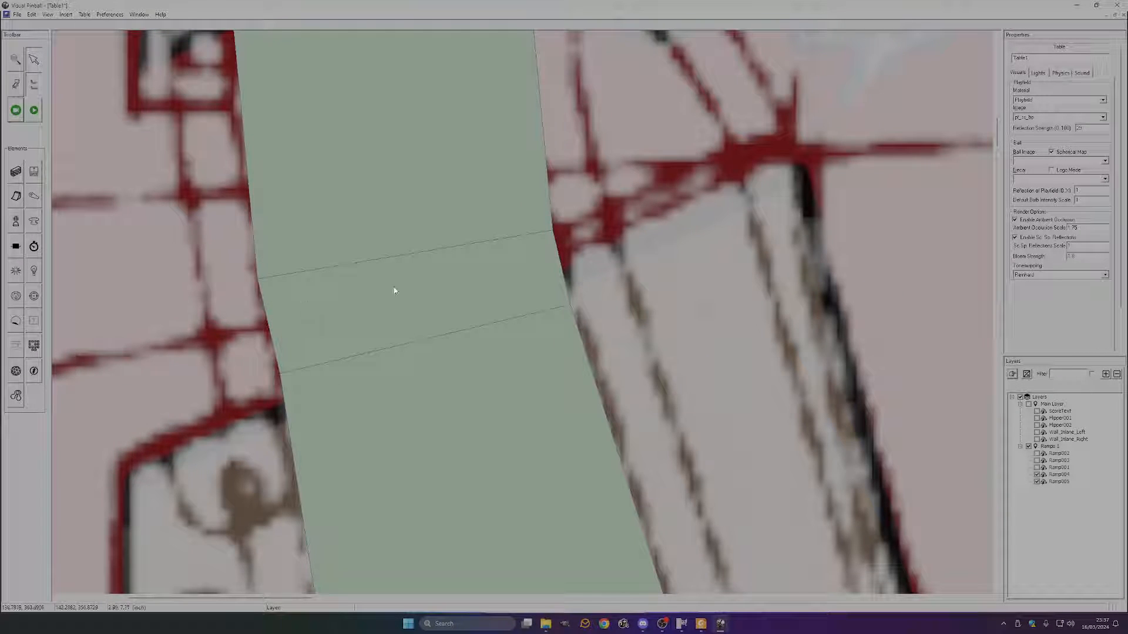
scroll(394, 290, down, 3)
scroll(516, 367, down, 2)
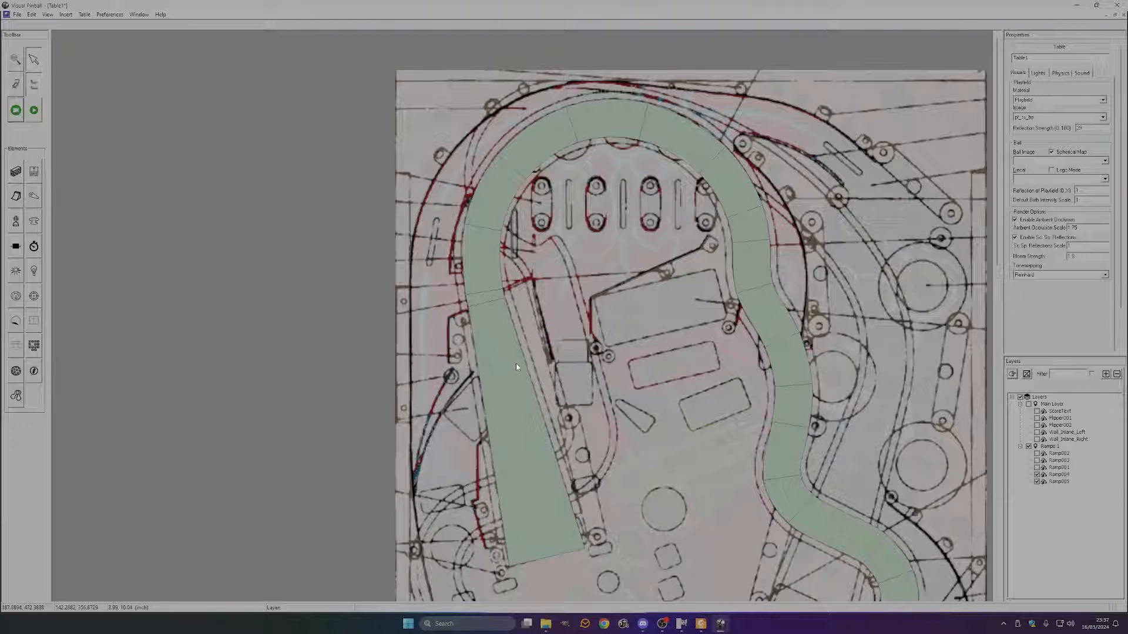
- Set the straight entrance ramp's bottom height to 0 so it slopes down to the playfield
click(560, 532)
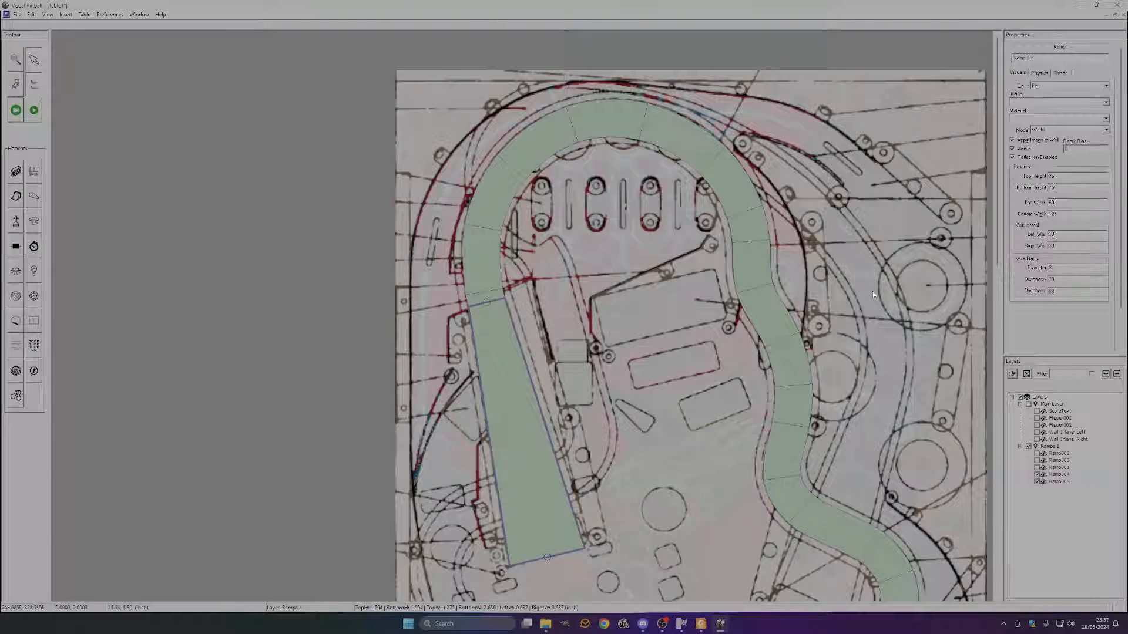
scroll(680, 328, down, 3)
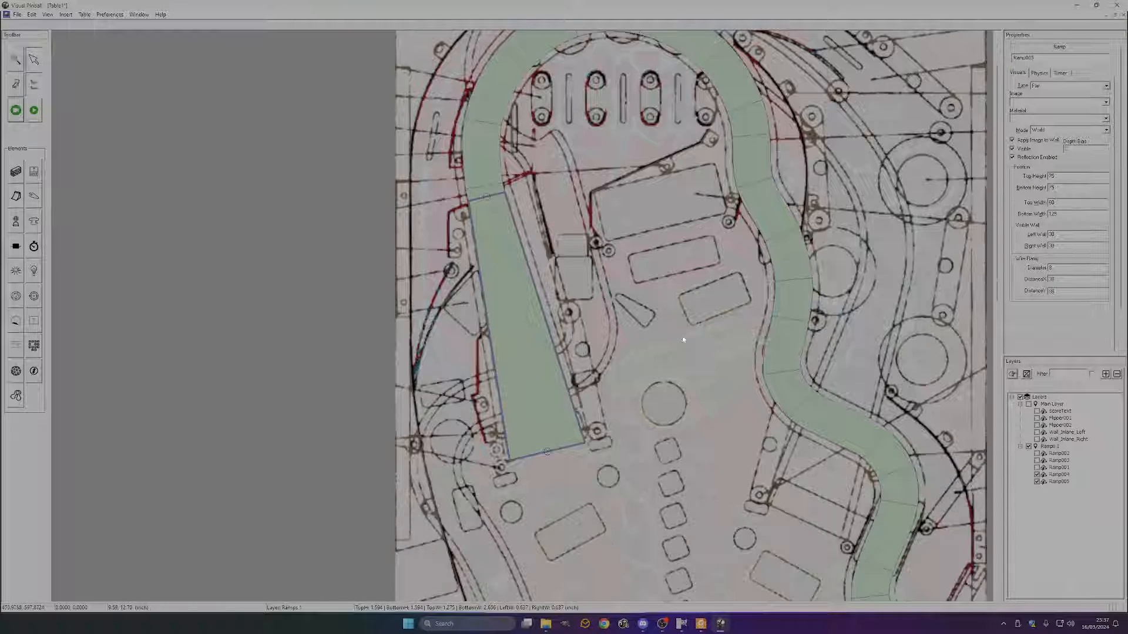
click(547, 452)
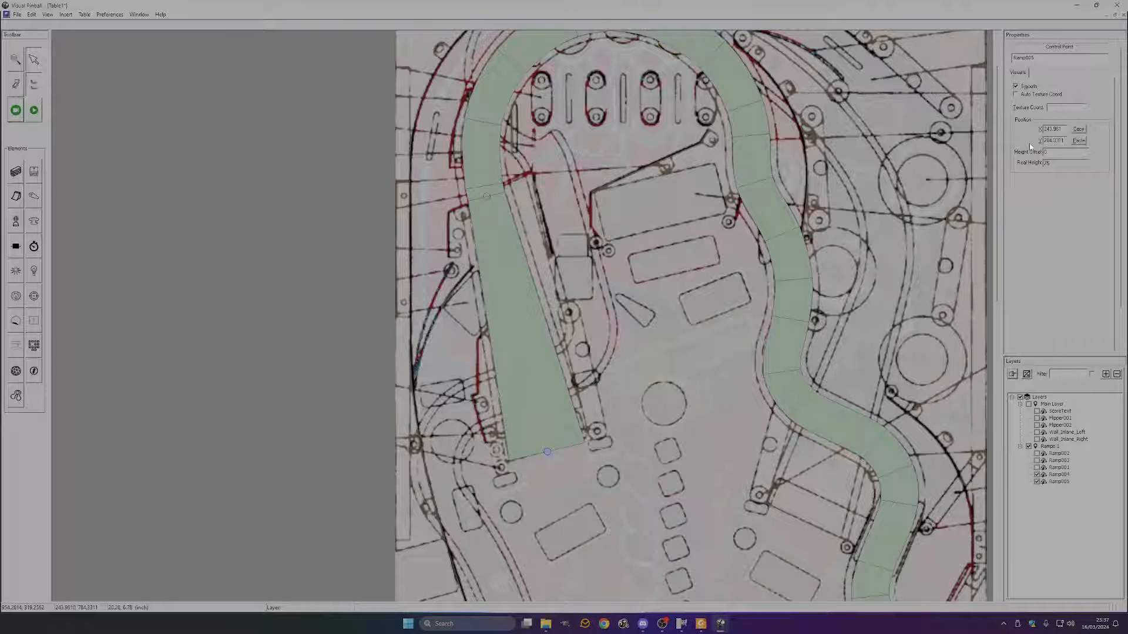
click(527, 296)
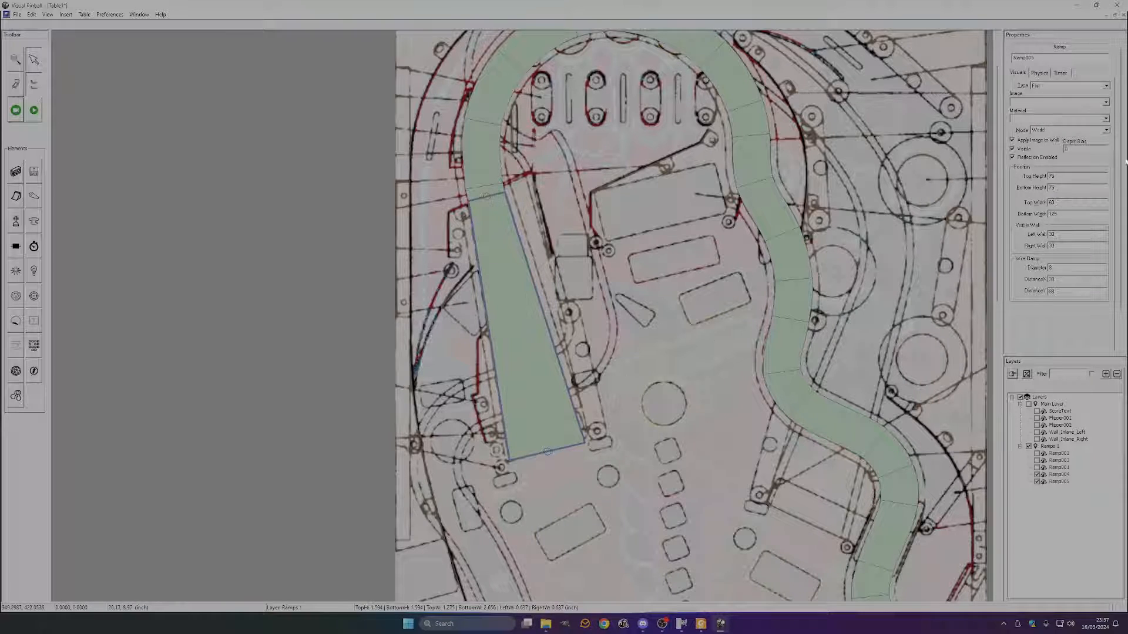
double_click(1063, 187)
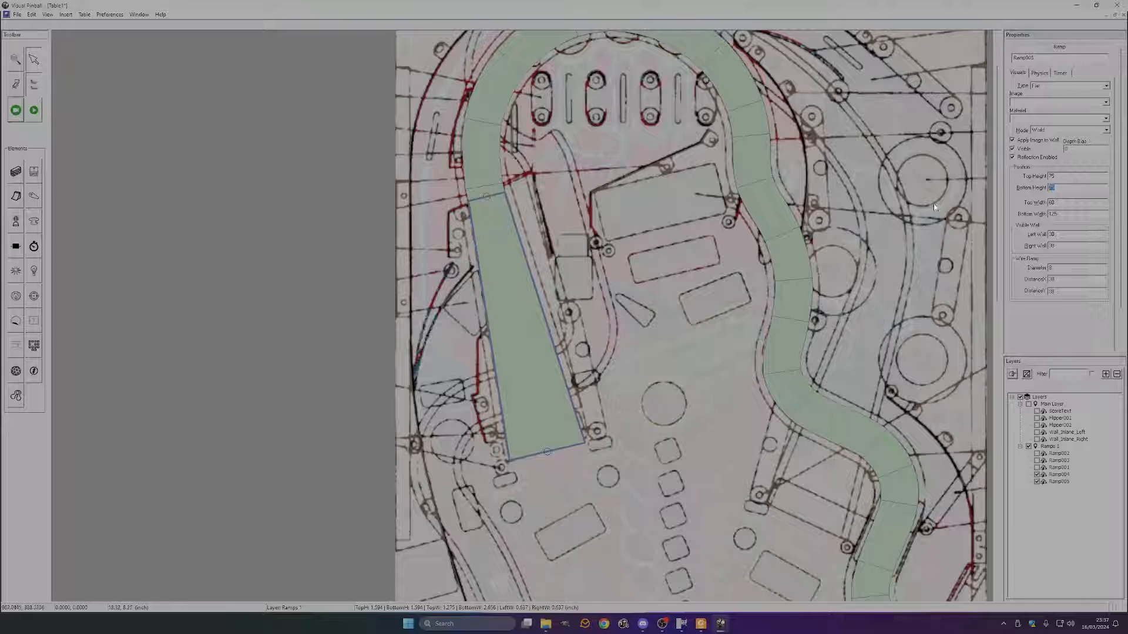
text(0)
click(667, 308)
click(496, 253)
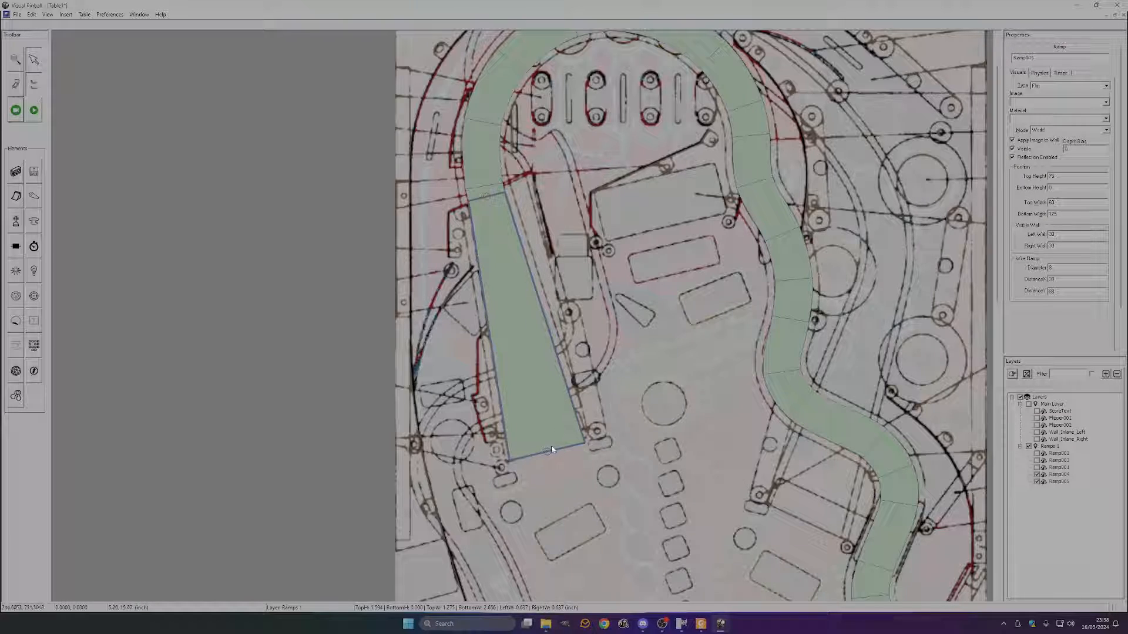
- Insert a new wall over the blueprint circle just below the looping ramp's right-hand lower end
scroll(852, 328, down, 8)
scroll(853, 323, down, 3)
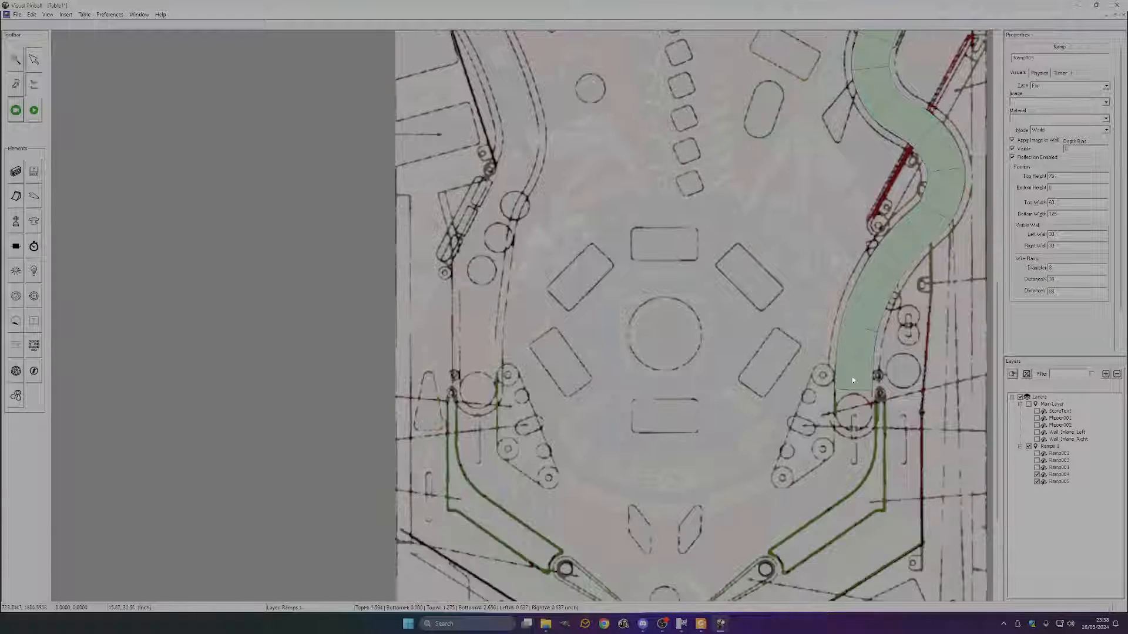
scroll(882, 401, up, 1)
scroll(610, 311, up, 1)
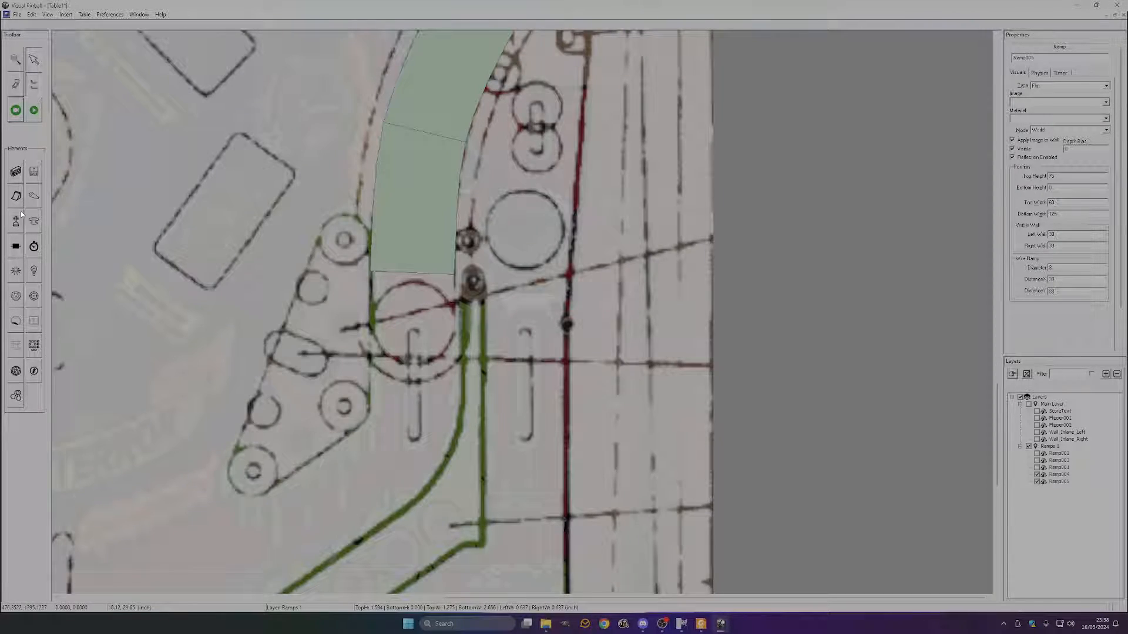
click(16, 171)
click(403, 340)
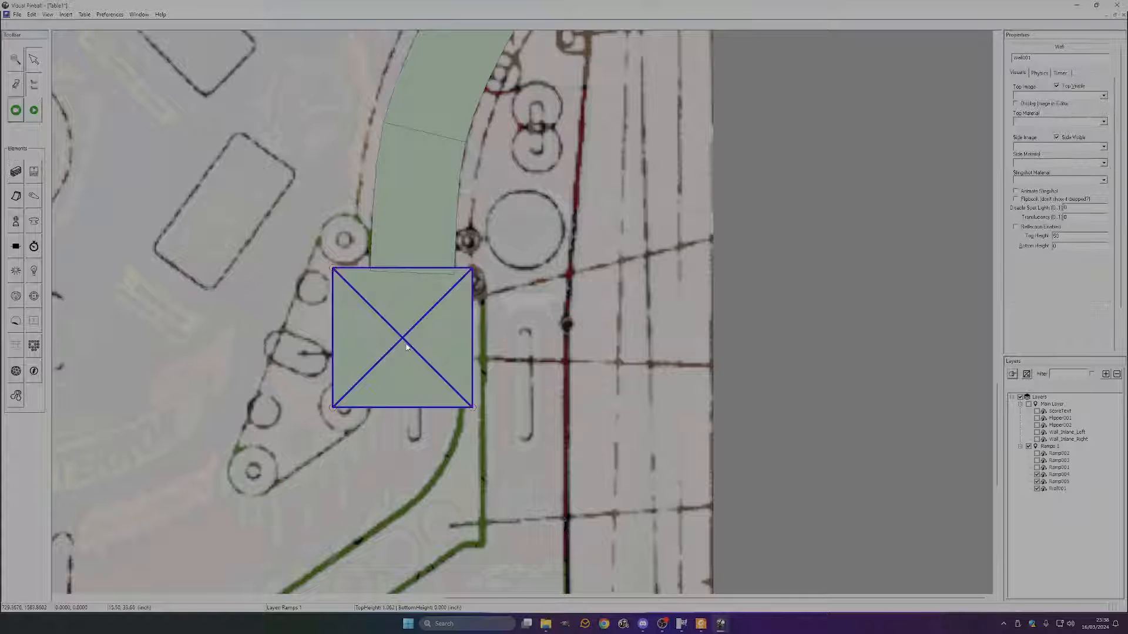
- Add four control points along the new wall's upper edge and pull the inner two down to form a U-shaped pocket
right_click(357, 279)
click(384, 287)
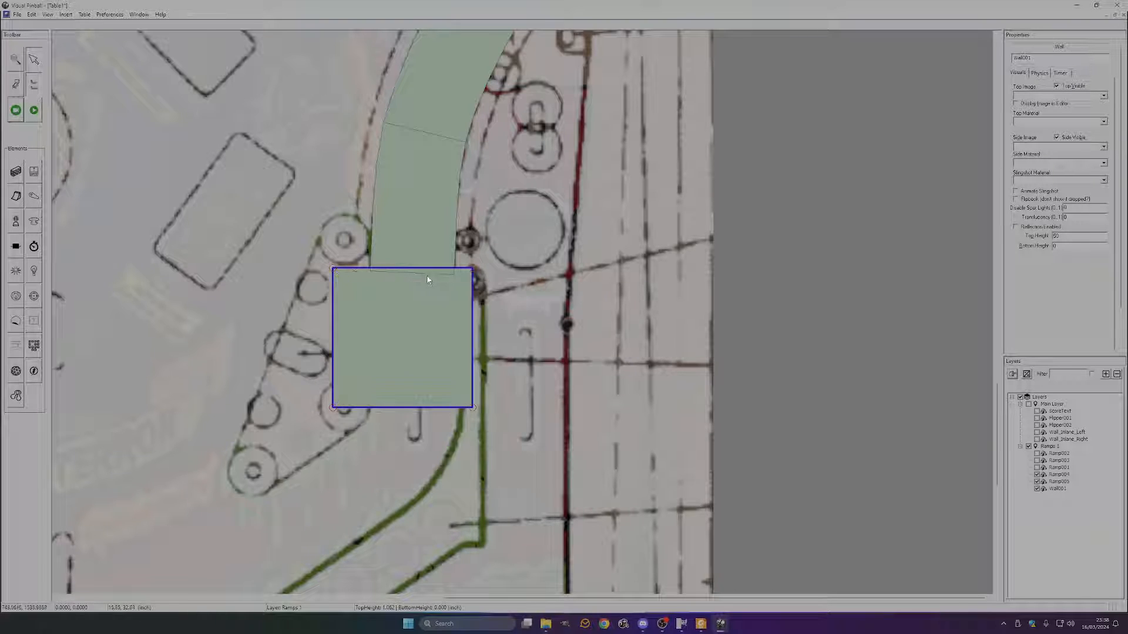
right_click(455, 272)
click(467, 281)
right_click(376, 272)
click(403, 285)
right_click(433, 275)
click(460, 288)
drag(373, 272, 354, 390)
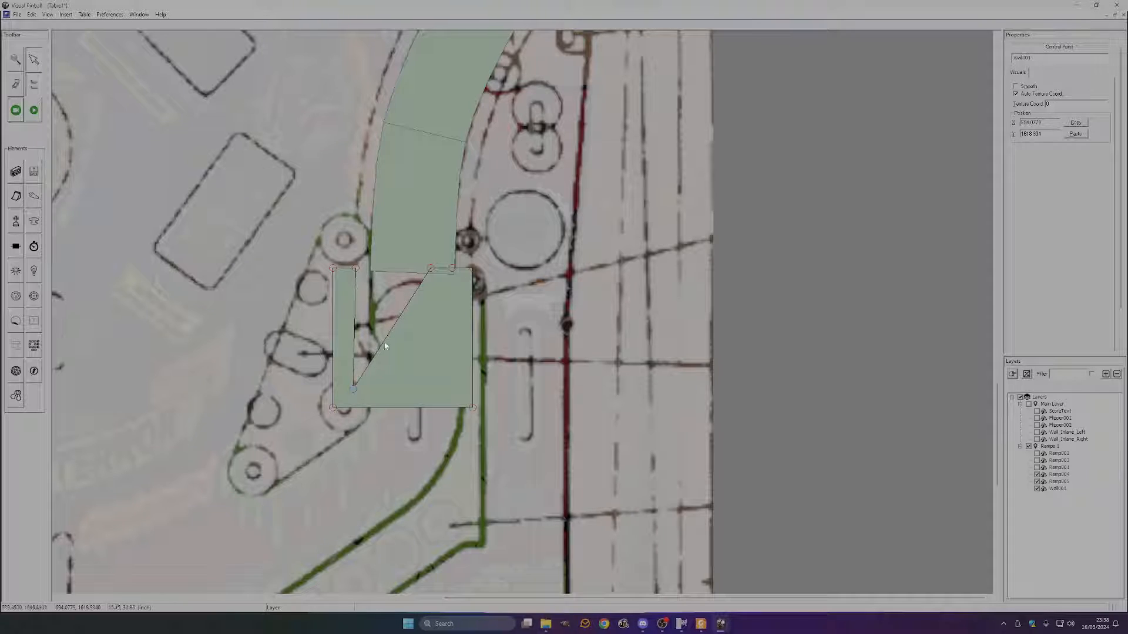
drag(430, 274, 468, 356)
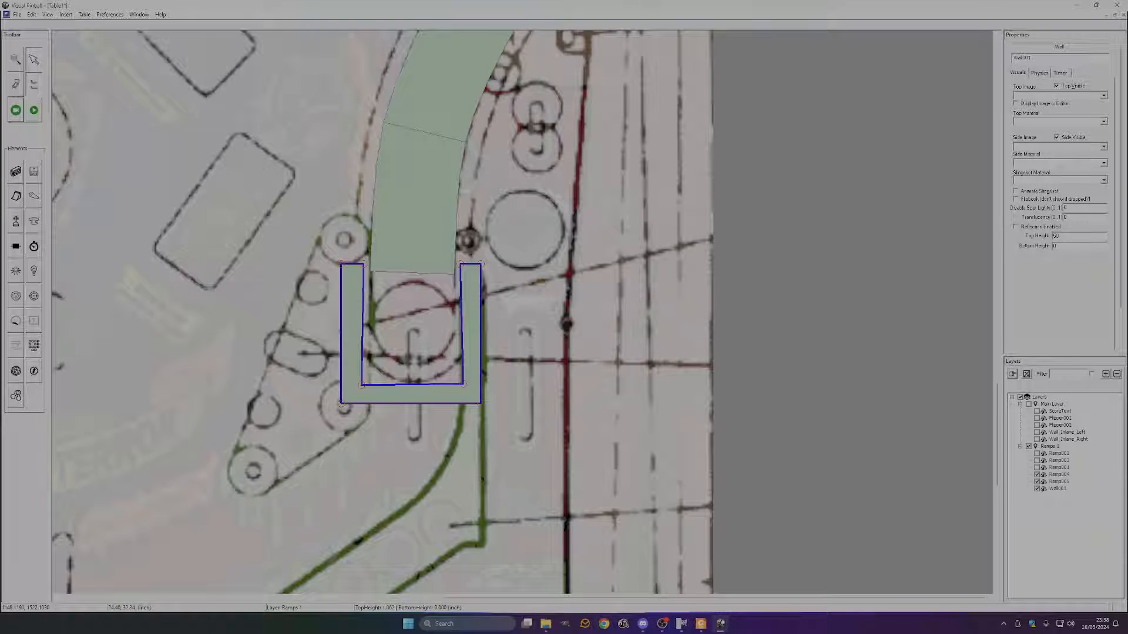
- Set the U-shaped wall's top height to 140 and bottom height to 70
drag(1063, 236, 972, 247)
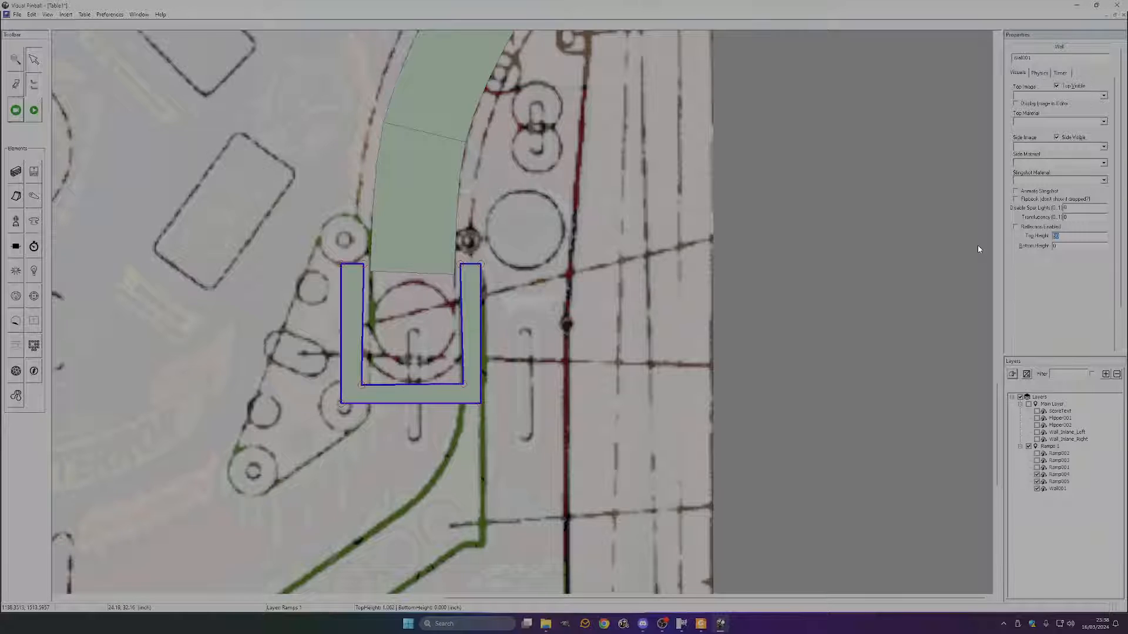
text(1)
text(40)
text(75)
key(Return)
- Reshape the wall's inner edge around the blueprint circle by moving its points and adding three more control points
click(461, 265)
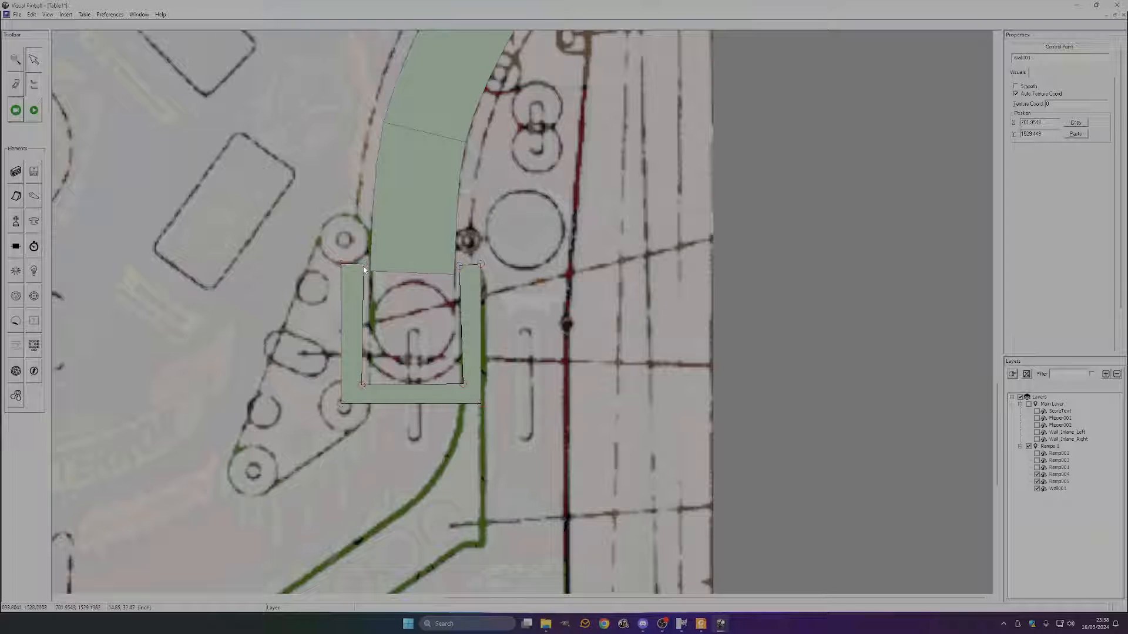
drag(365, 265, 368, 267)
drag(361, 387, 369, 320)
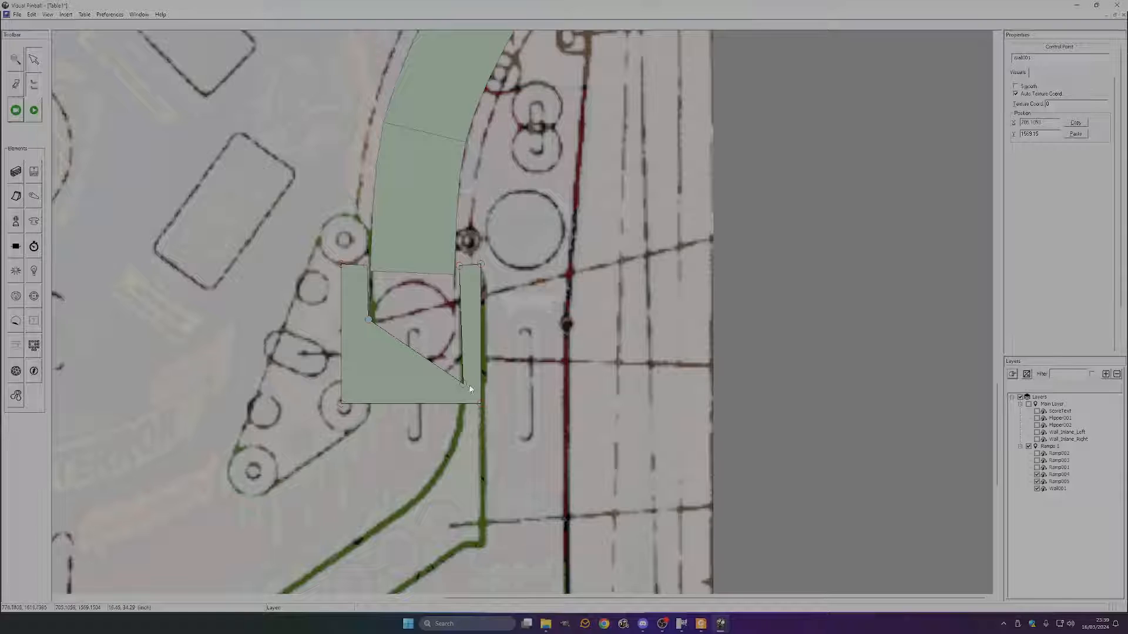
drag(463, 383, 445, 356)
right_click(402, 329)
click(417, 338)
right_click(441, 356)
click(448, 356)
right_click(437, 348)
click(453, 355)
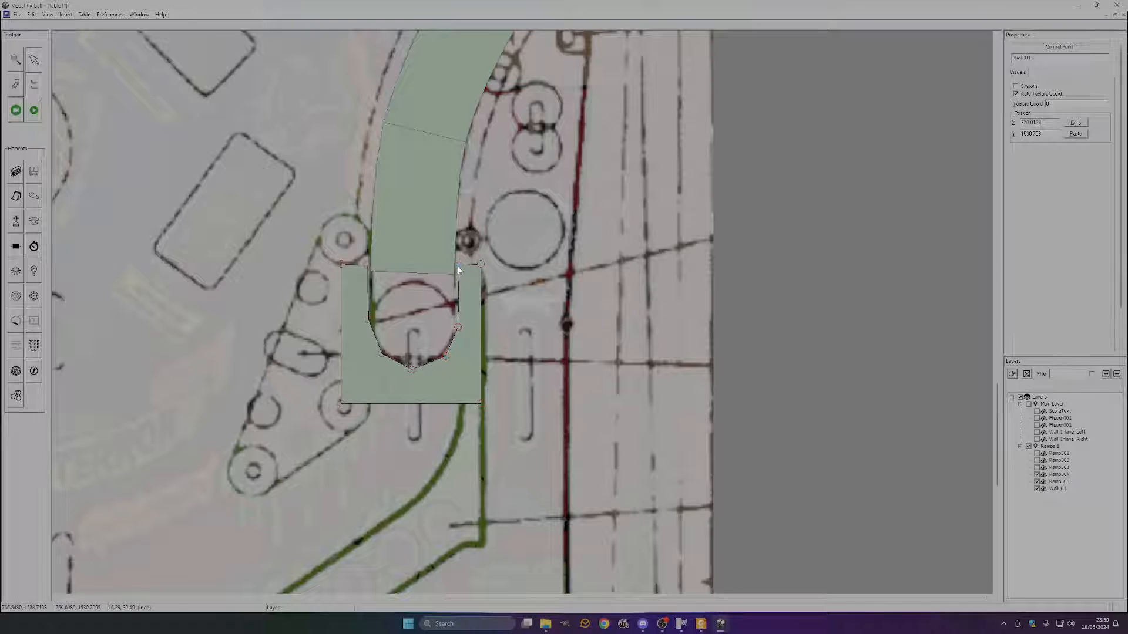
click(367, 264)
- Make the three lowest control points of the wall's inner edge smooth to round the pocket
right_click(382, 354)
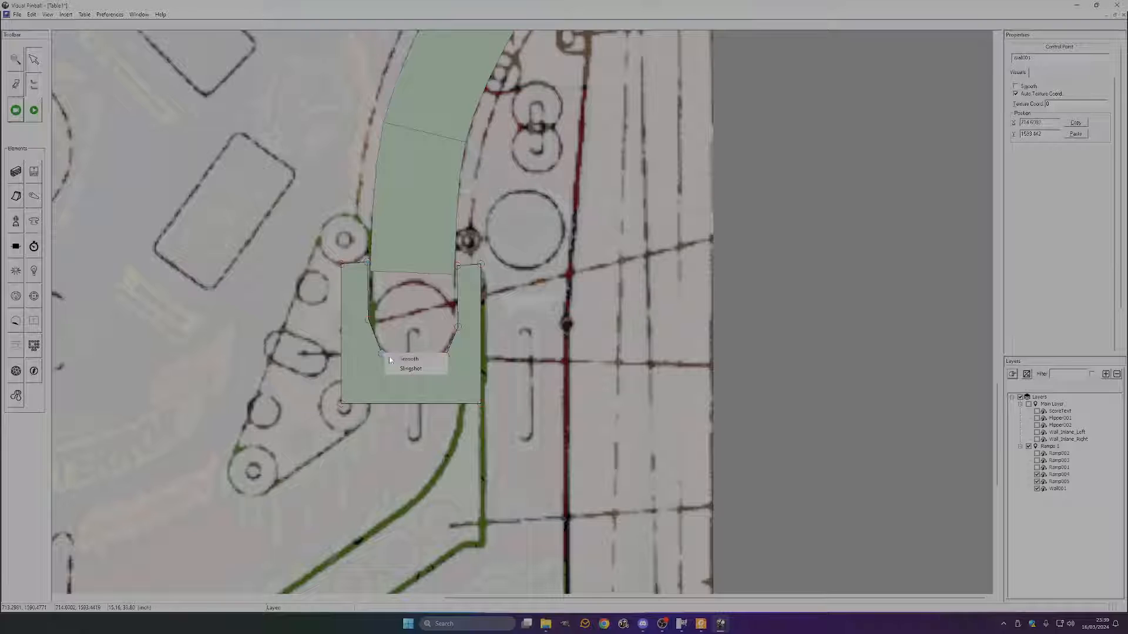
click(400, 359)
right_click(411, 369)
click(429, 375)
right_click(446, 356)
click(462, 360)
click(382, 355)
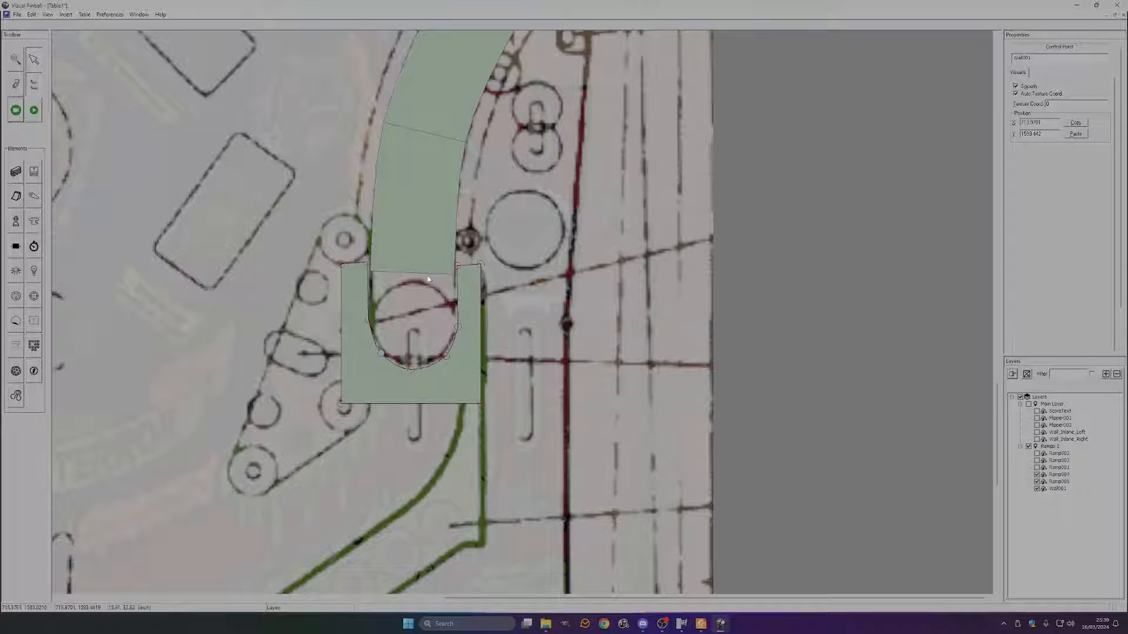
- Move the wall's two upper inner corners up against the sides of the ramp end and lock the wall
drag(458, 265, 456, 259)
drag(364, 269, 367, 259)
right_click(364, 289)
click(403, 470)
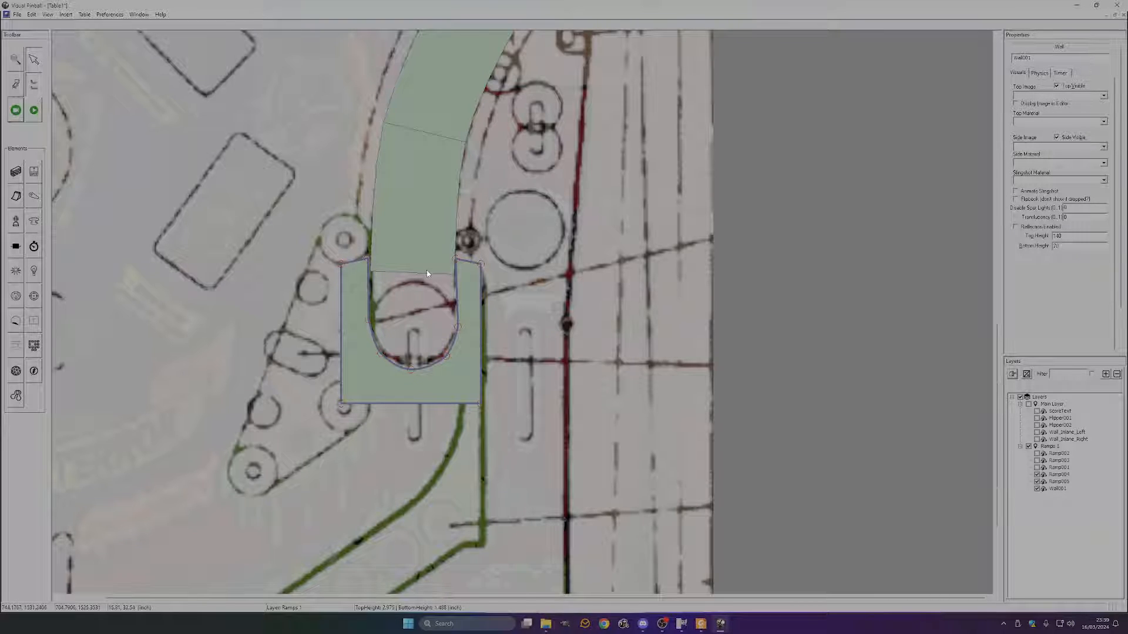
scroll(428, 275, down, 2)
scroll(546, 340, up, 2)
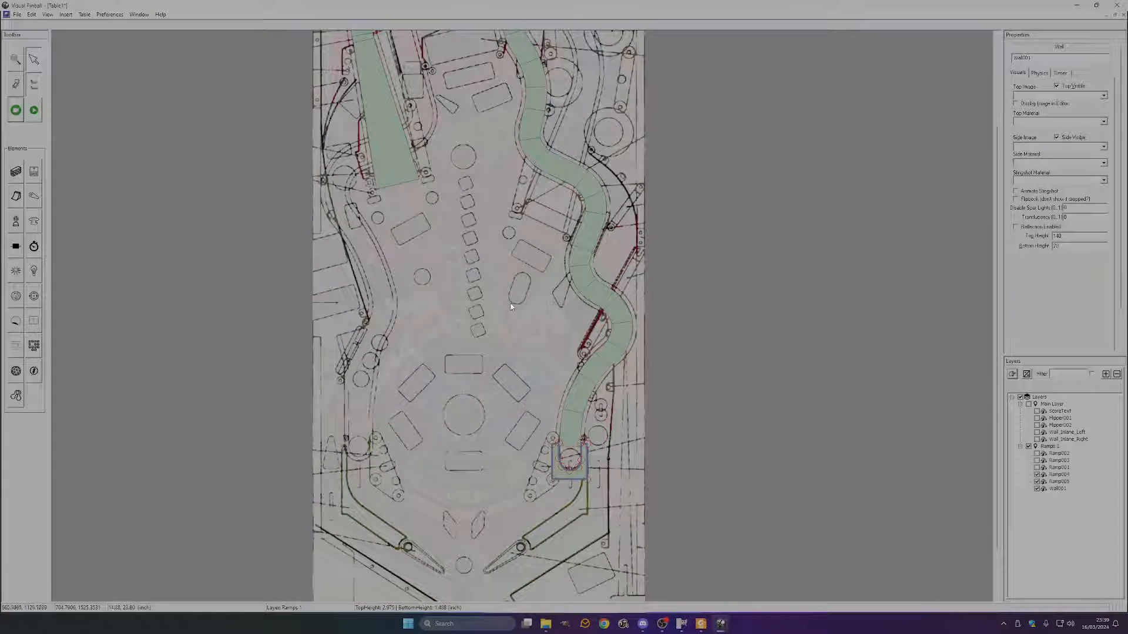
scroll(501, 304, up, 3)
scroll(502, 301, down, 2)
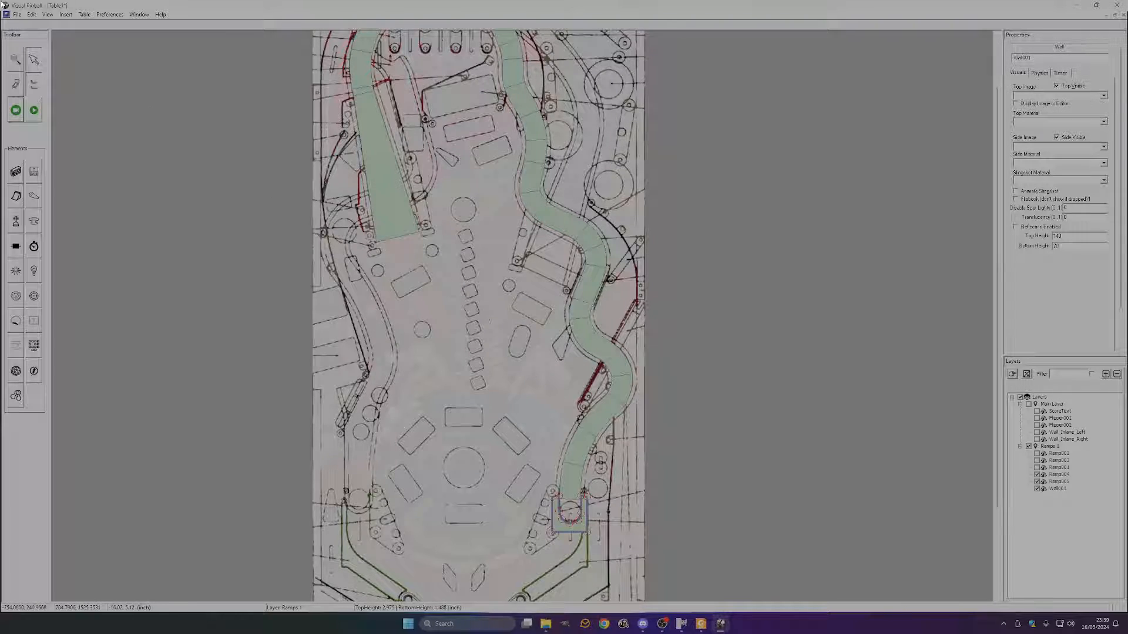
key(ctrl+s)
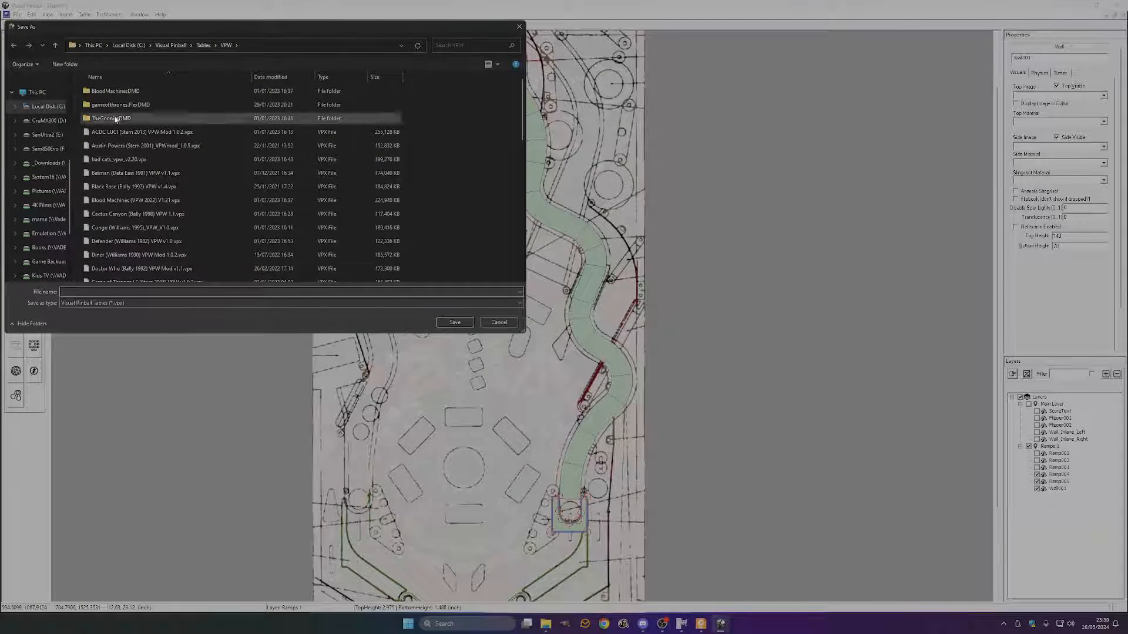
click(499, 322)
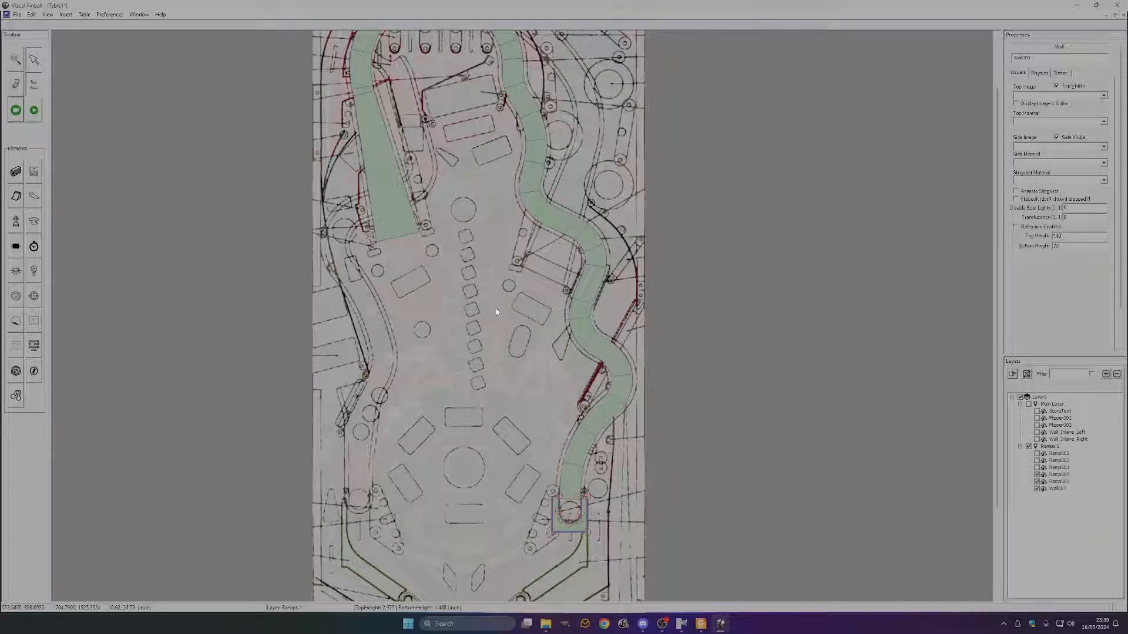
- Run the table in play mode to examine the ramps and exit wall in 3D, and return to the editor
scroll(352, 194, up, 1)
key(F5)
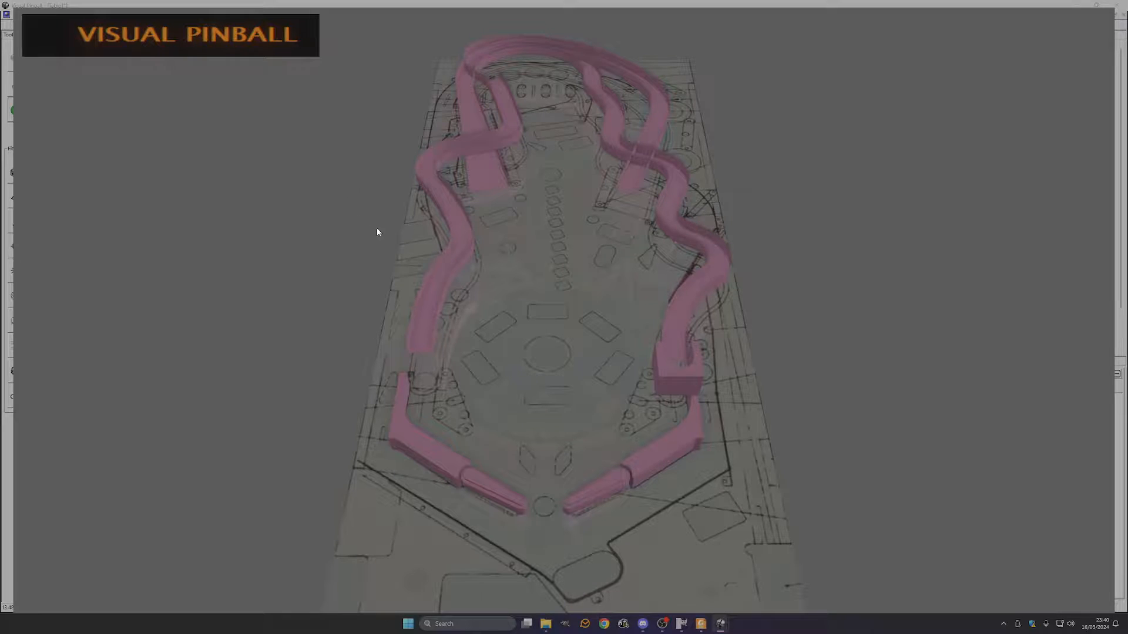
key(Escape)
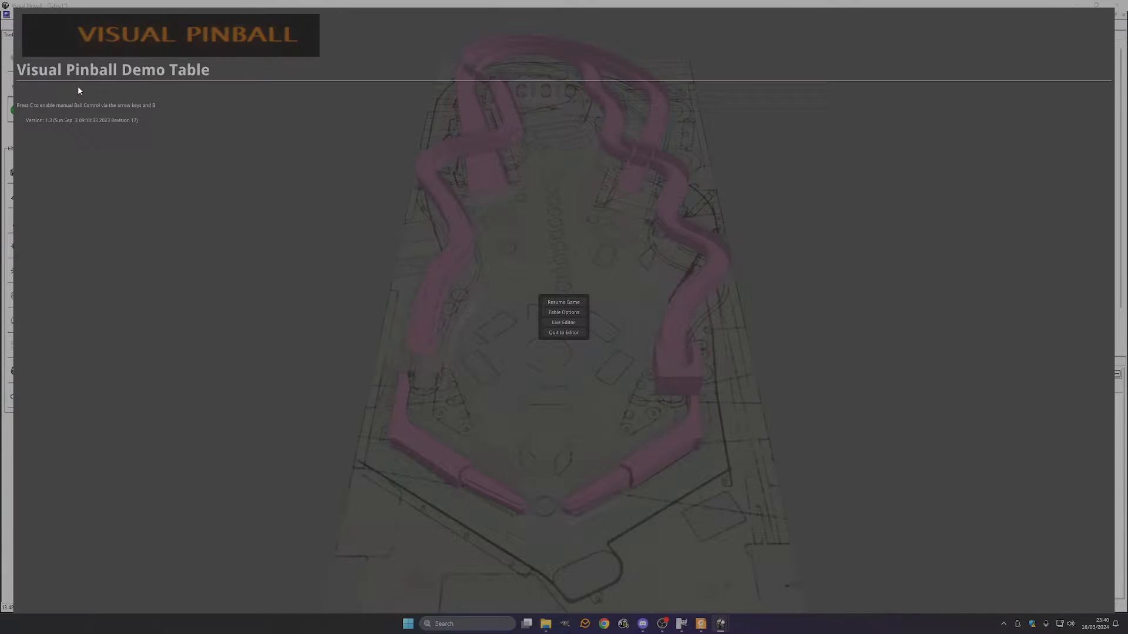
click(566, 333)
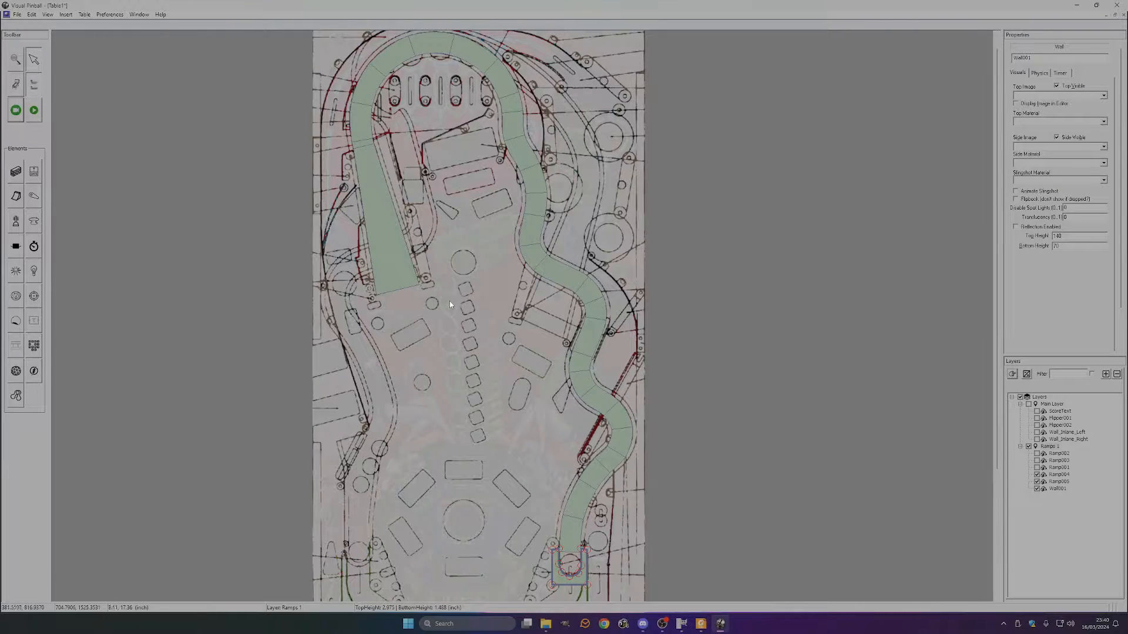
click(662, 624)
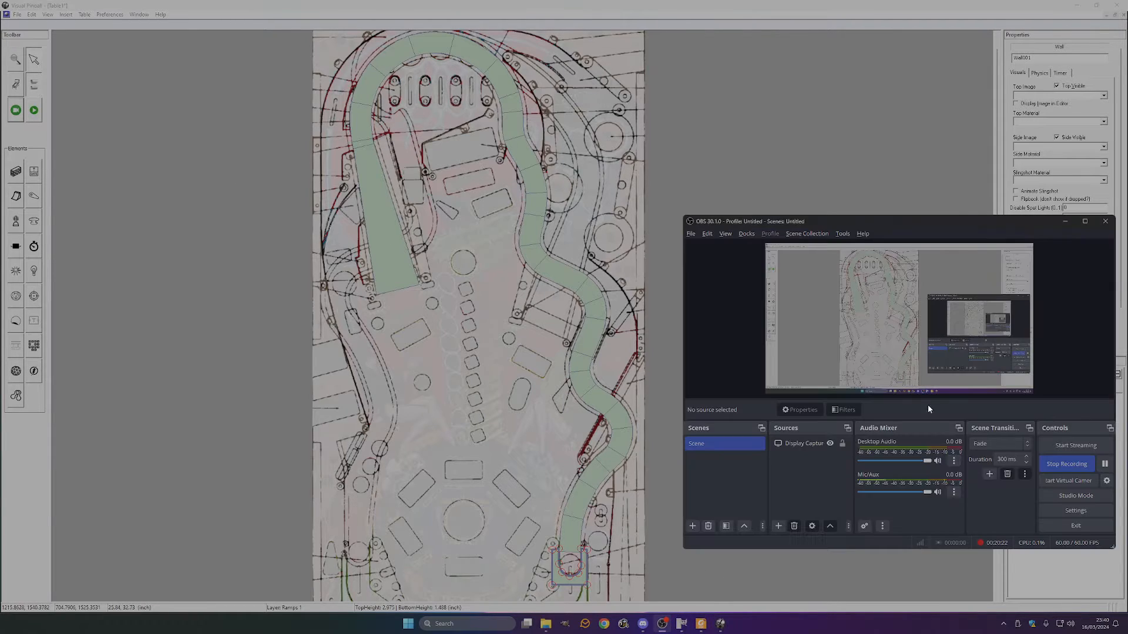